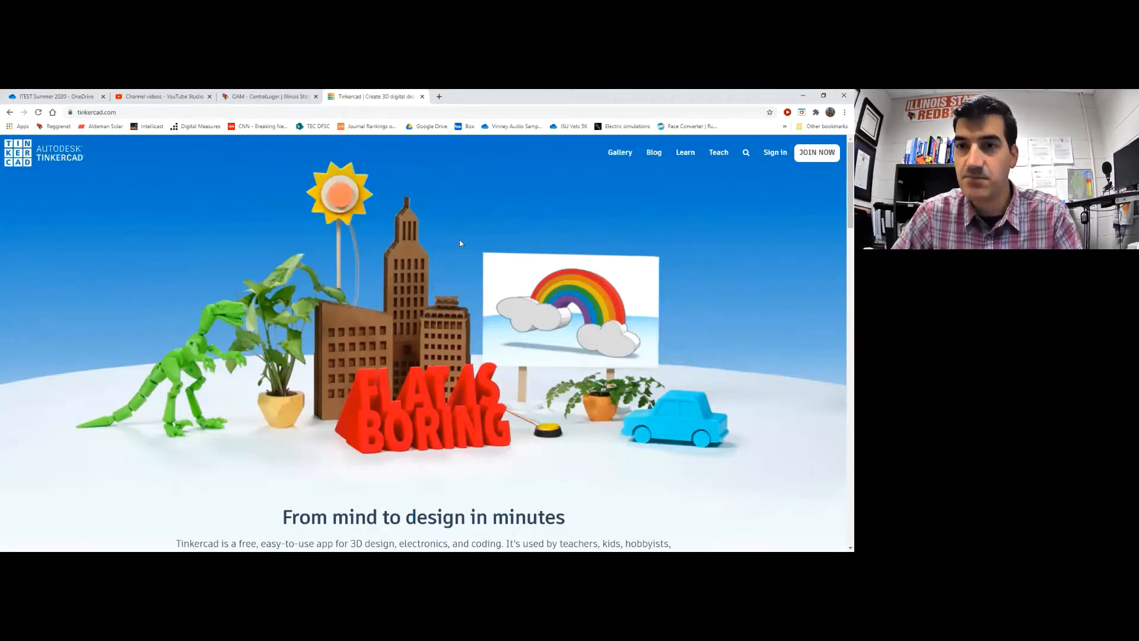
Go to the Tinkercad sign-in page from the home page's top-right Sign in link
{"action": "left_click", "coordinate": [774, 153]}
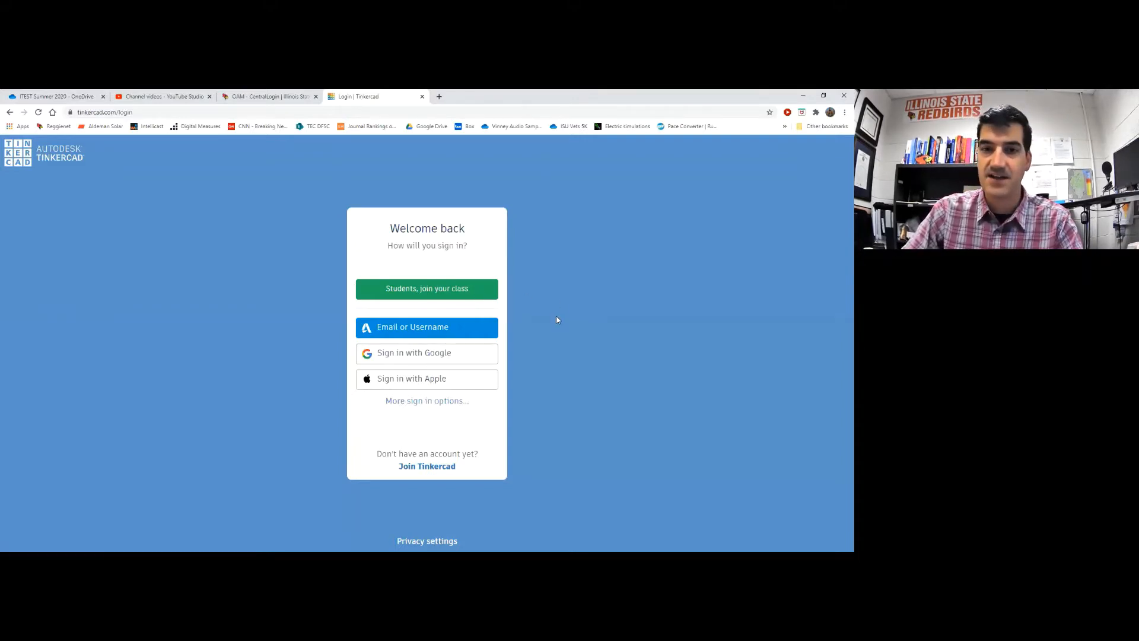
Sign in with the account e-mail and password, with Stay signed in ticked
{"action": "left_click", "coordinate": [402, 333]}
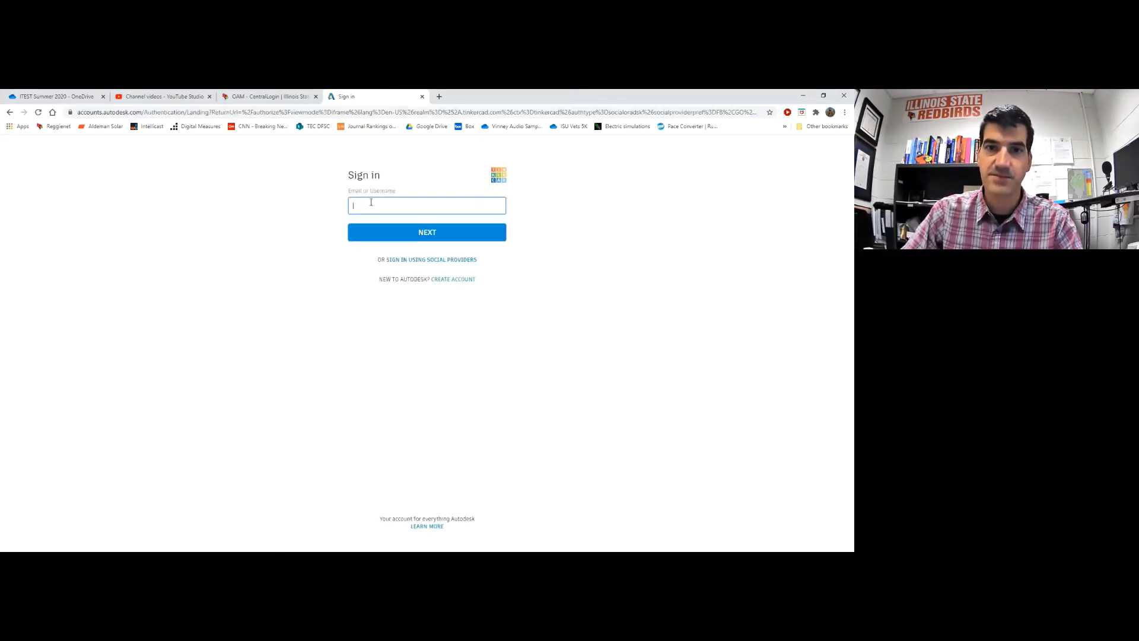
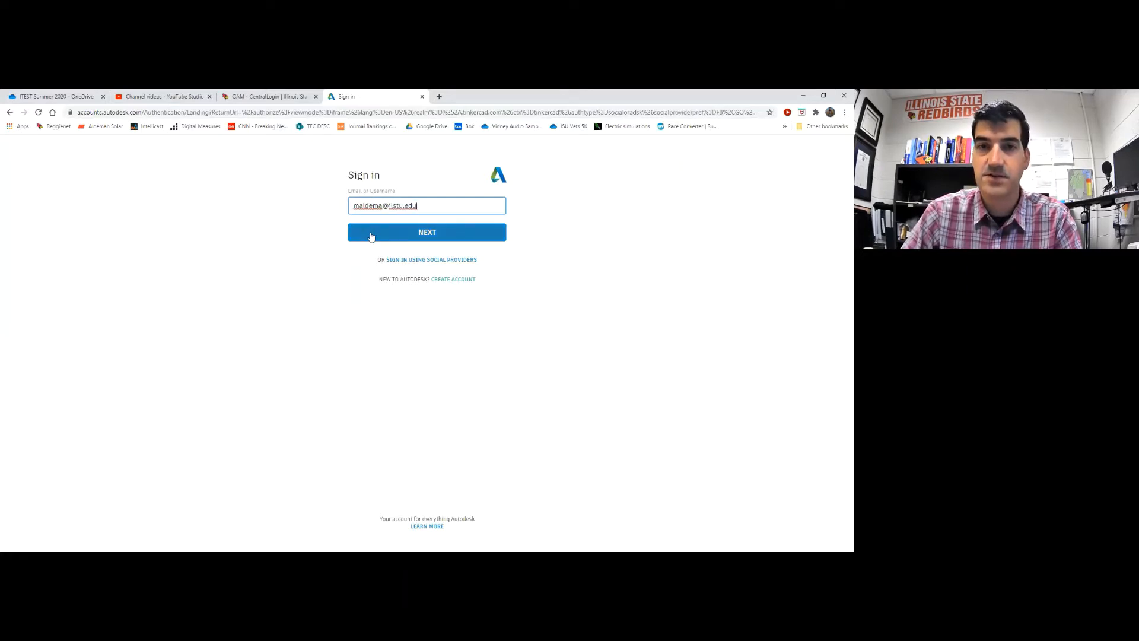
{"action": "left_click", "coordinate": [371, 237]}
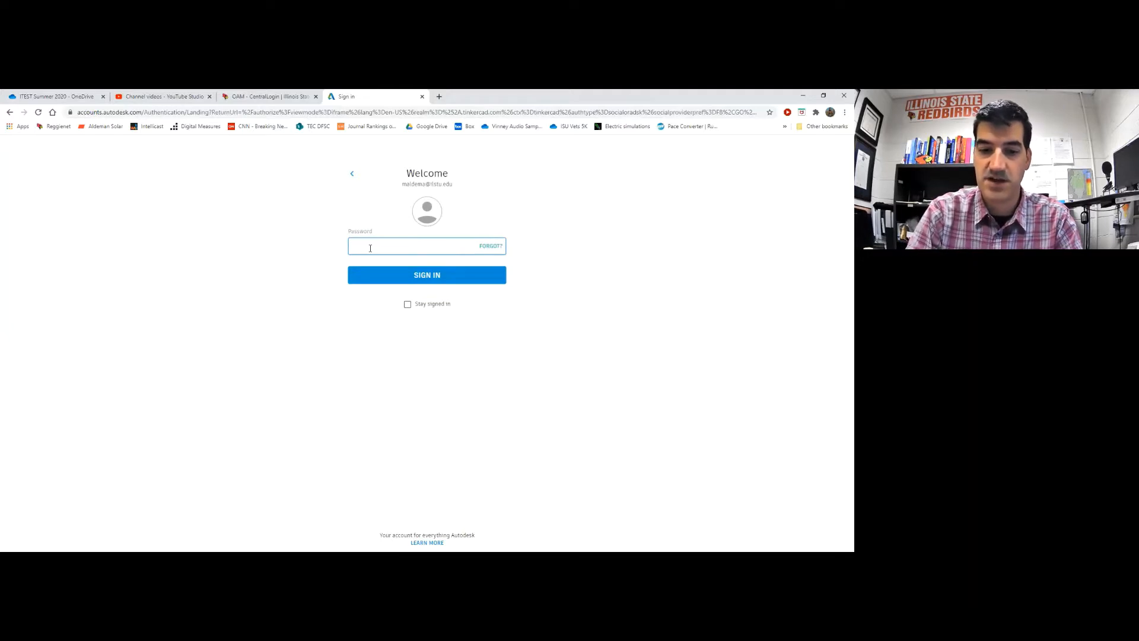
{"action": "type", "text": "•"}
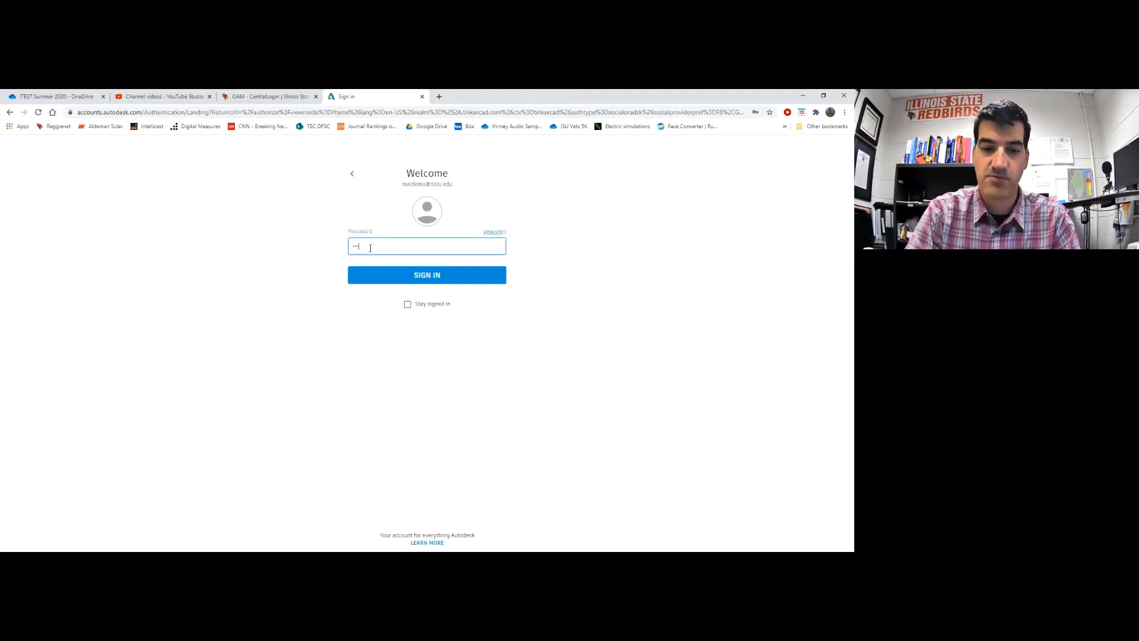
{"action": "type", "text": "••••"}
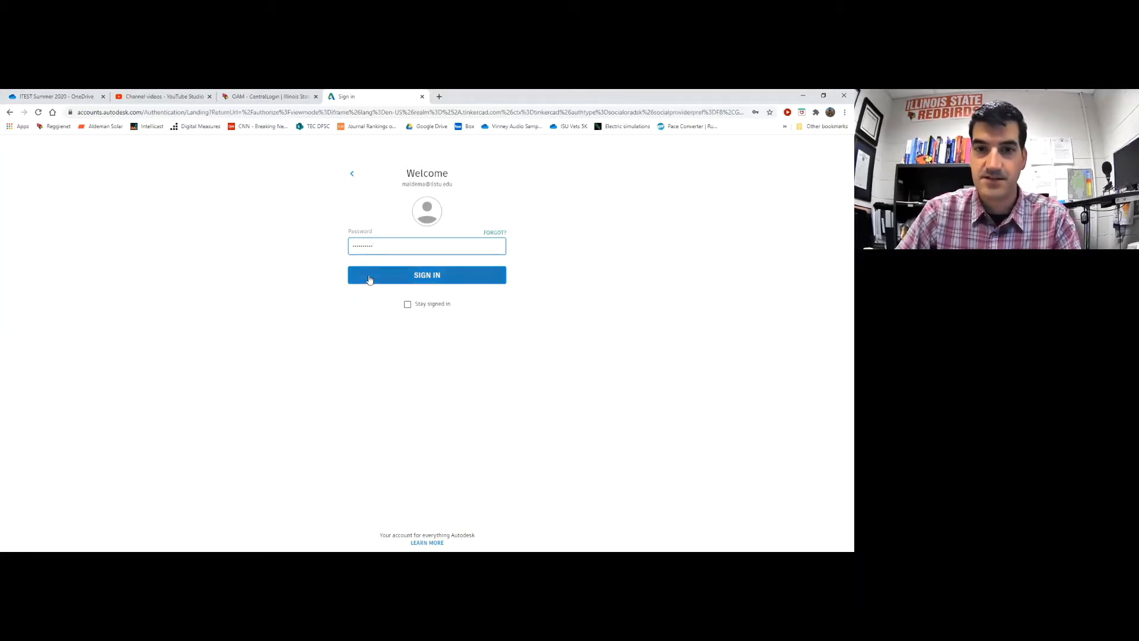
{"action": "left_click", "coordinate": [407, 304]}
{"action": "left_click", "coordinate": [399, 280]}
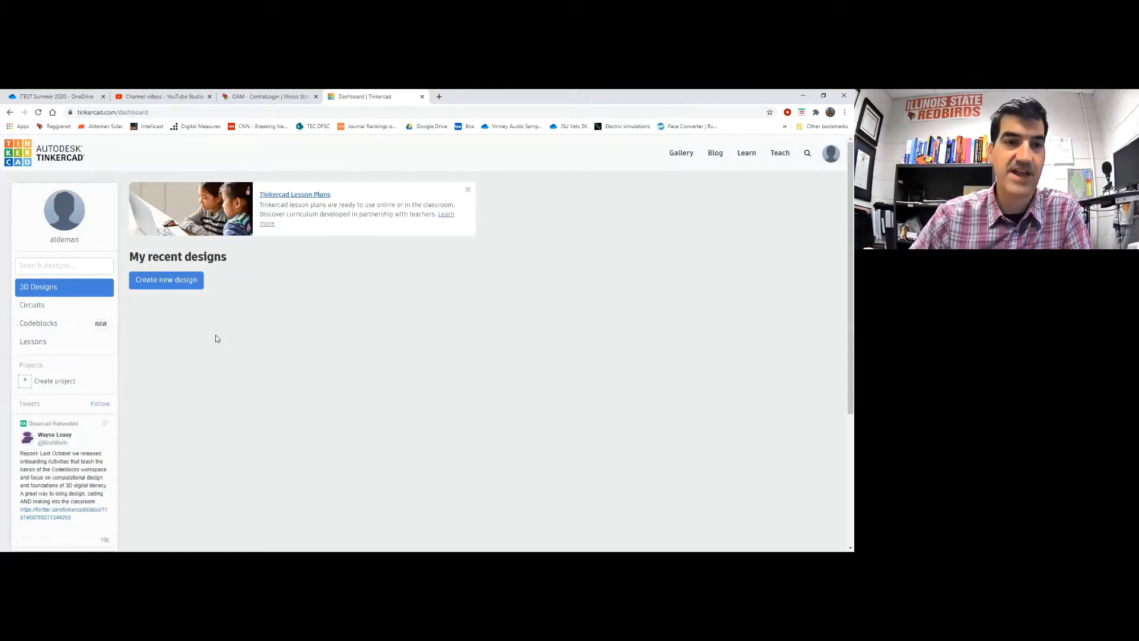
Create a new circuit from the Circuits section of the dashboard
{"action": "left_click", "coordinate": [33, 307]}
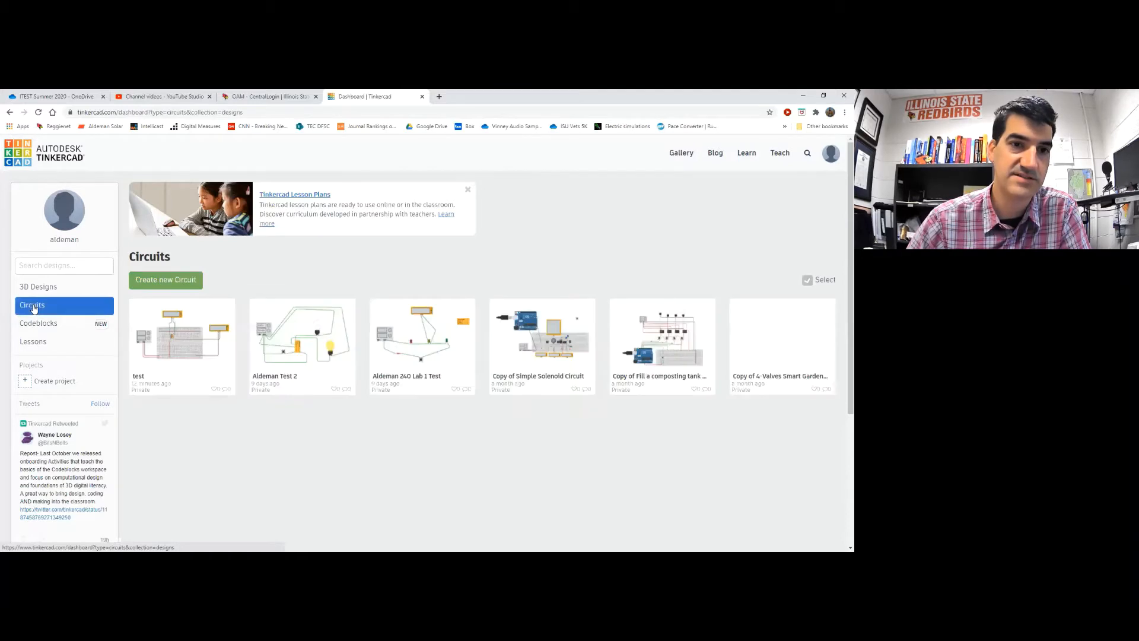
{"action": "left_click", "coordinate": [151, 285]}
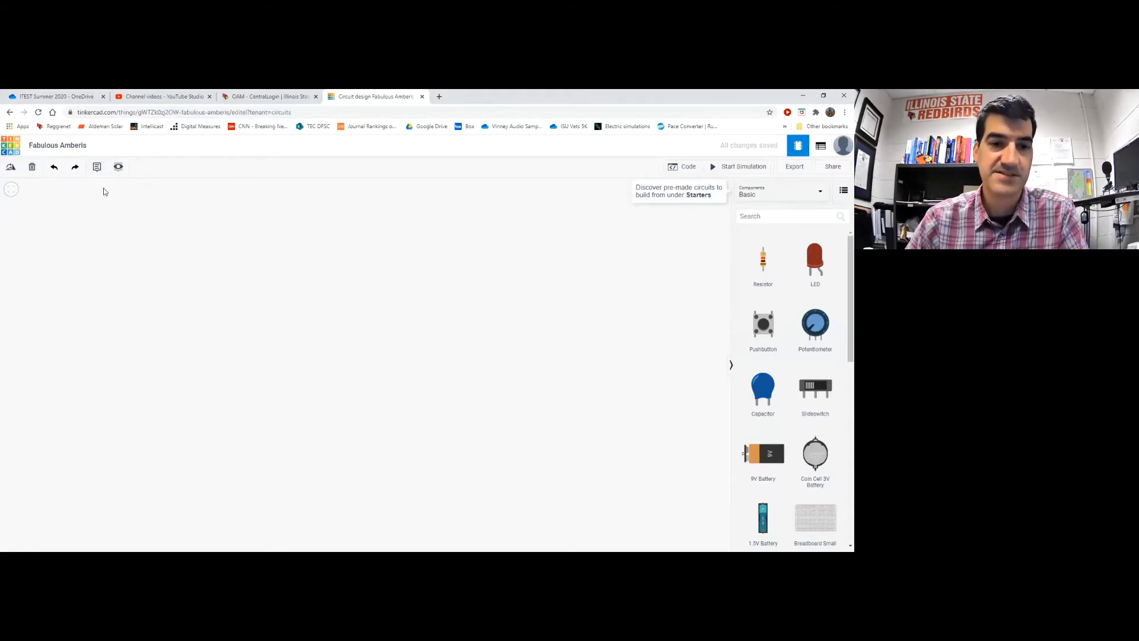
Rename the circuit 'Fabulous Amberis' to the author's surname followed by 'Lab 1'
{"action": "left_click", "coordinate": [76, 146]}
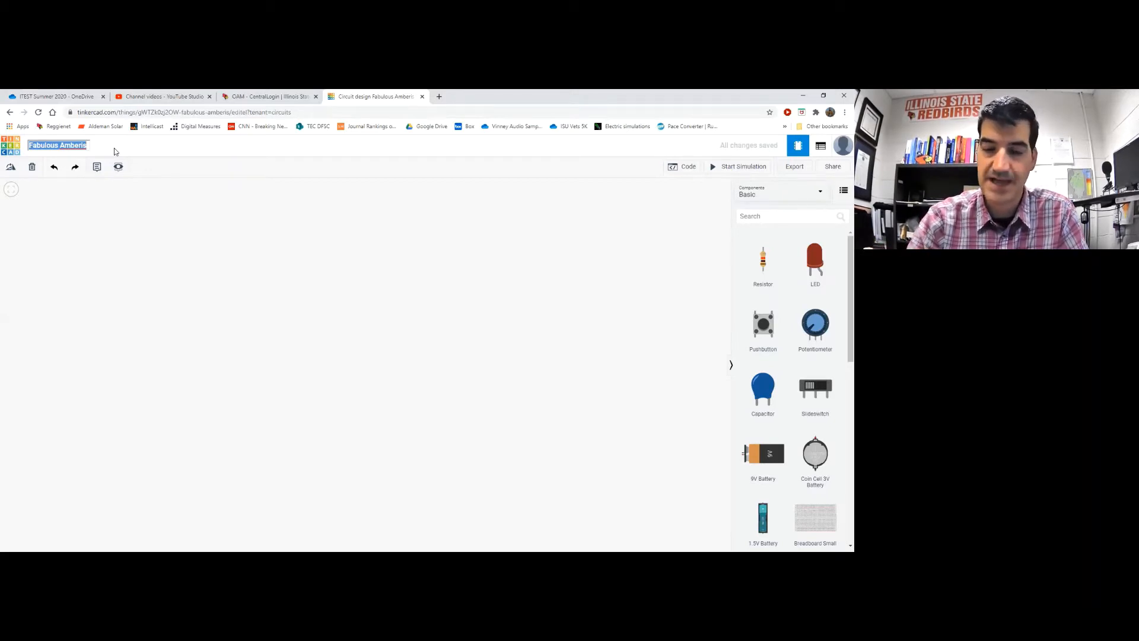
{"action": "type", "text": "Aldeman "}
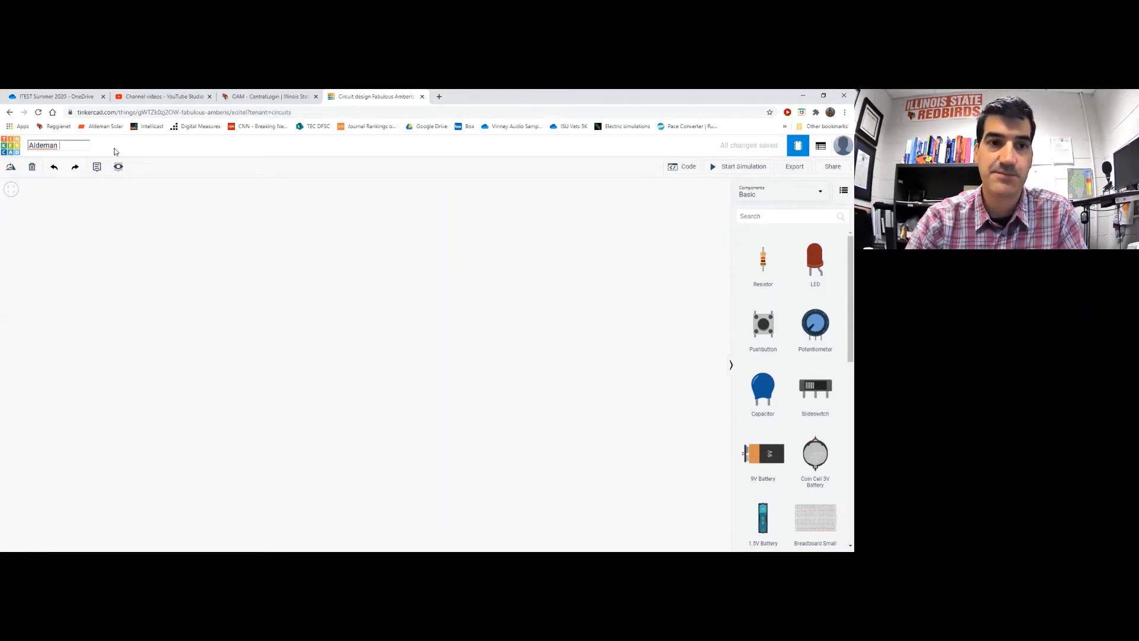
{"action": "type", "text": "Lab 1"}
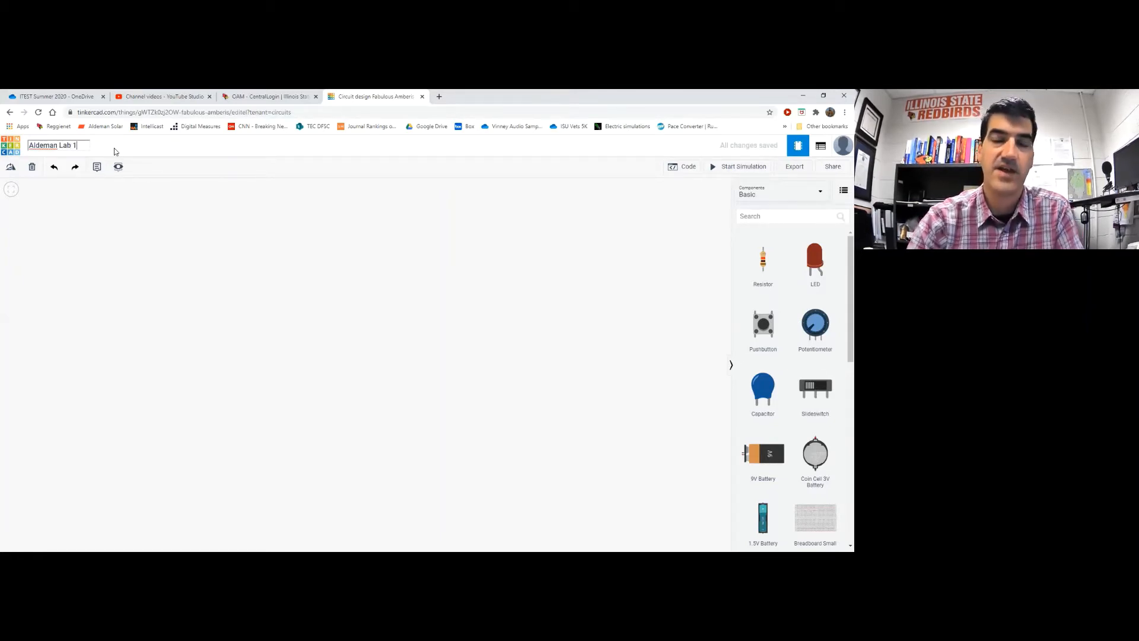
{"action": "left_click", "coordinate": [260, 256]}
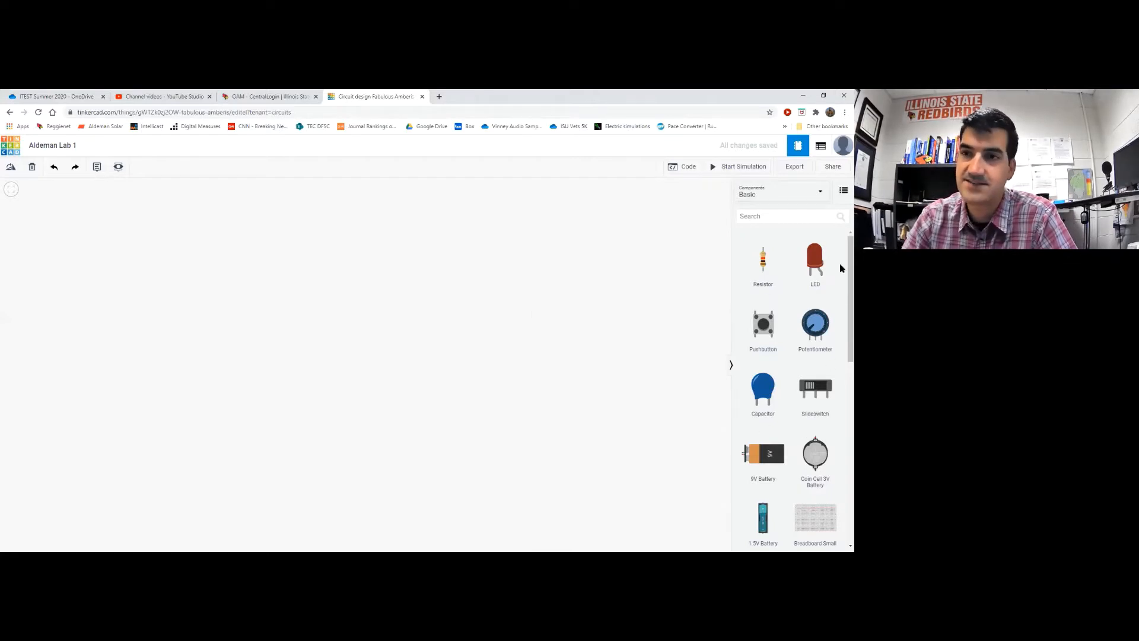
Switch the Components panel from Basic to All components
{"action": "left_click", "coordinate": [796, 195]}
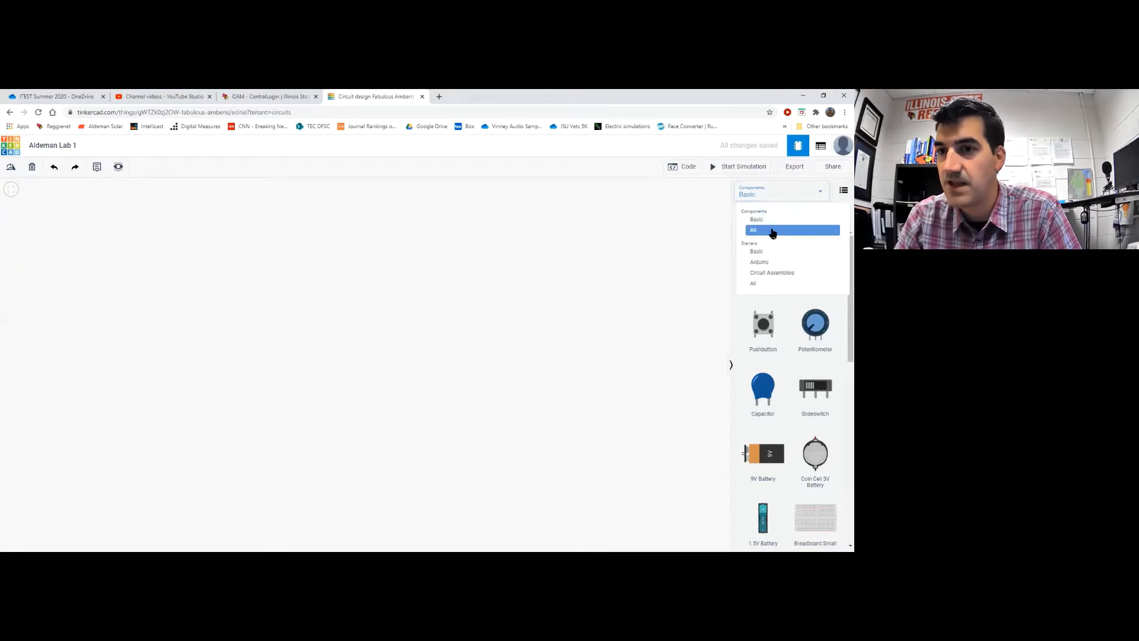
{"action": "left_click", "coordinate": [772, 232]}
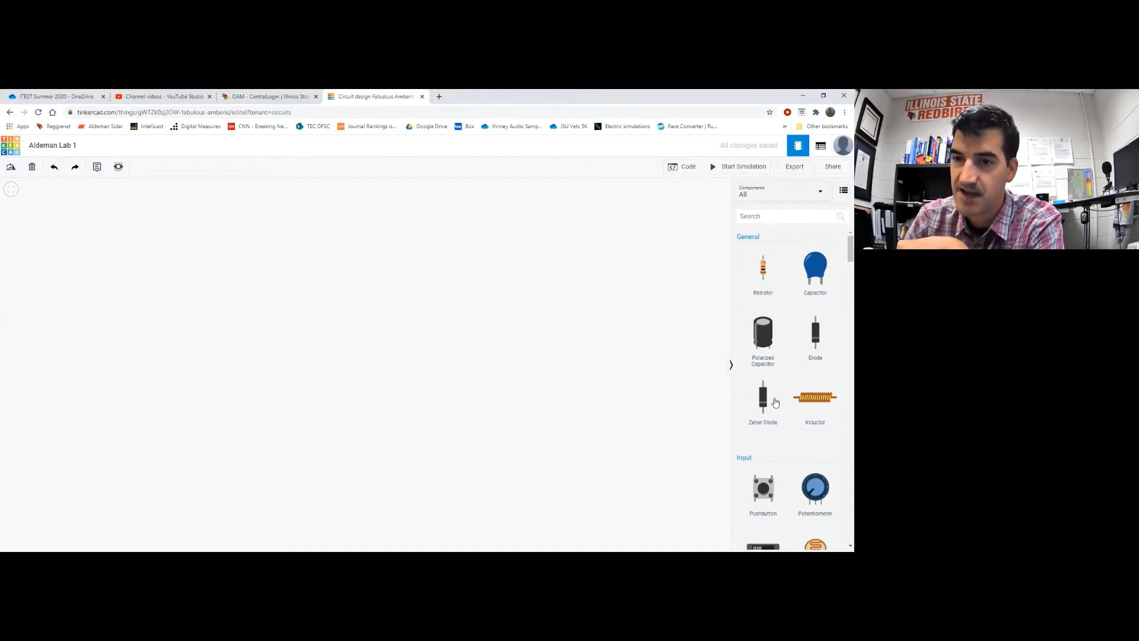
{"action": "scroll", "coordinate": [839, 254], "scroll_direction": "down", "scroll_amount": 1}
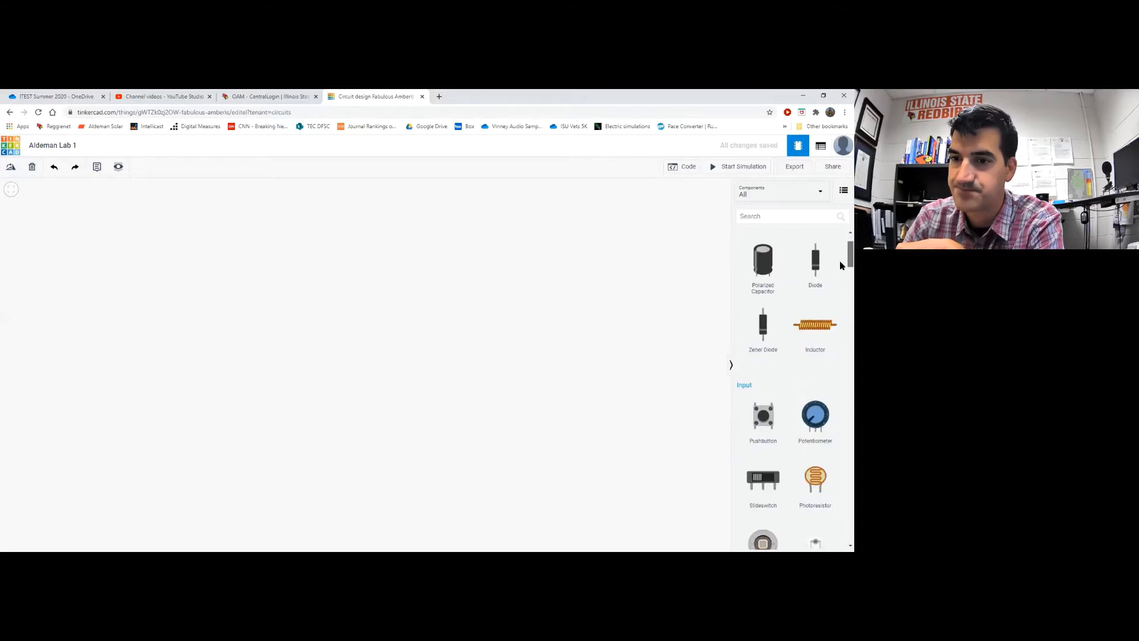
{"action": "scroll", "coordinate": [840, 262], "scroll_direction": "down", "scroll_amount": 2}
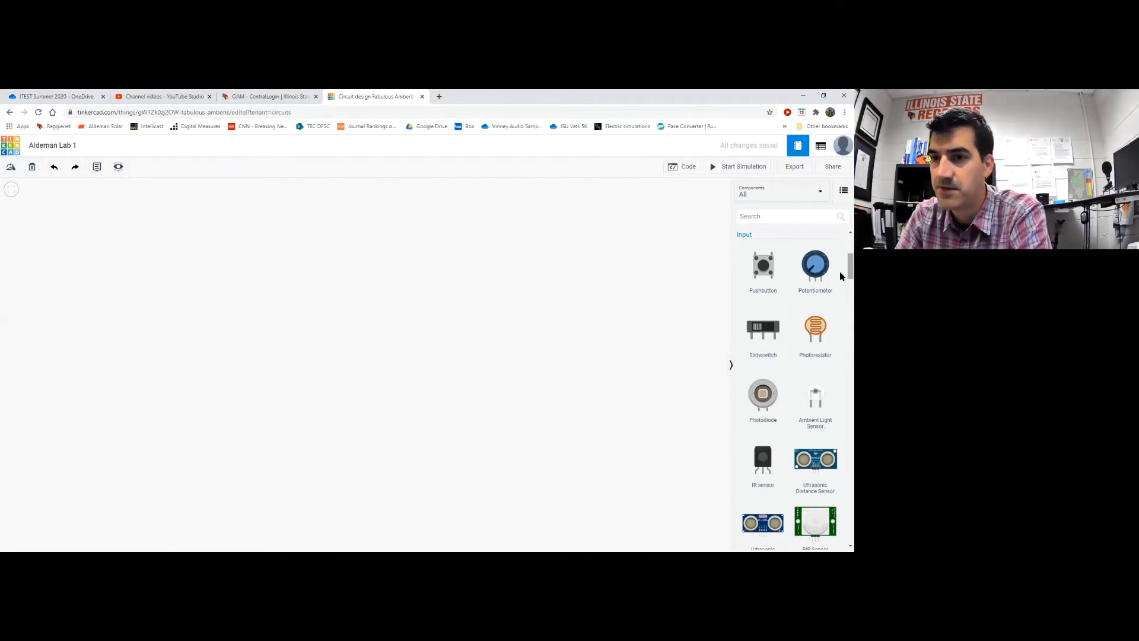
{"action": "scroll", "coordinate": [841, 278], "scroll_direction": "down", "scroll_amount": 1}
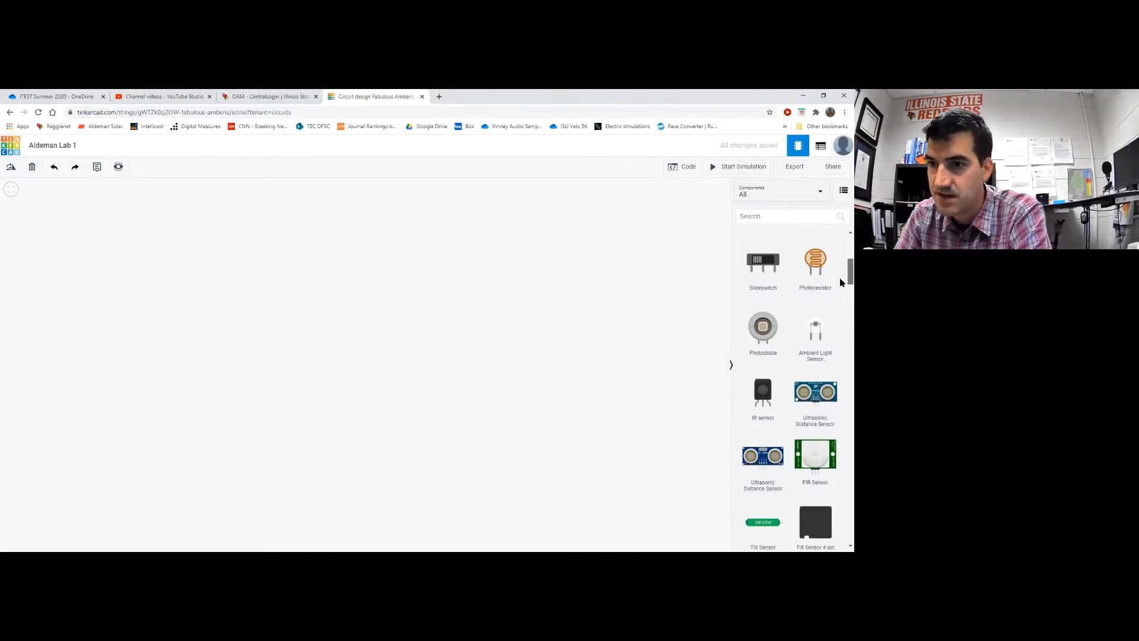
{"action": "scroll", "coordinate": [841, 282], "scroll_direction": "down", "scroll_amount": 1}
{"action": "scroll", "coordinate": [840, 285], "scroll_direction": "down", "scroll_amount": 2}
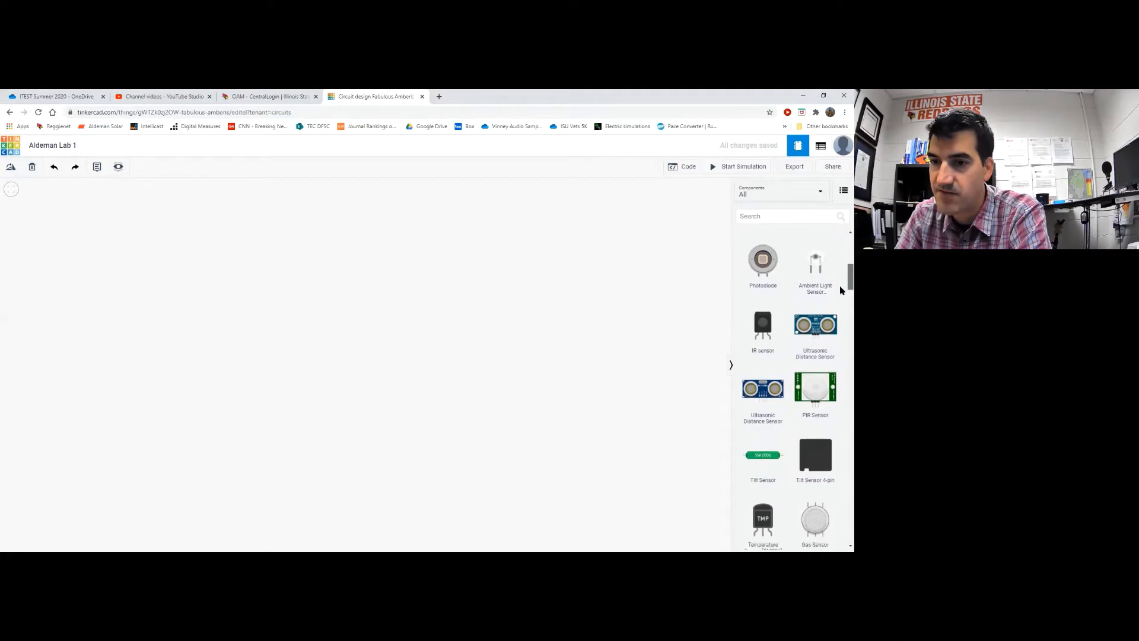
{"action": "scroll", "coordinate": [841, 297], "scroll_direction": "down", "scroll_amount": 4}
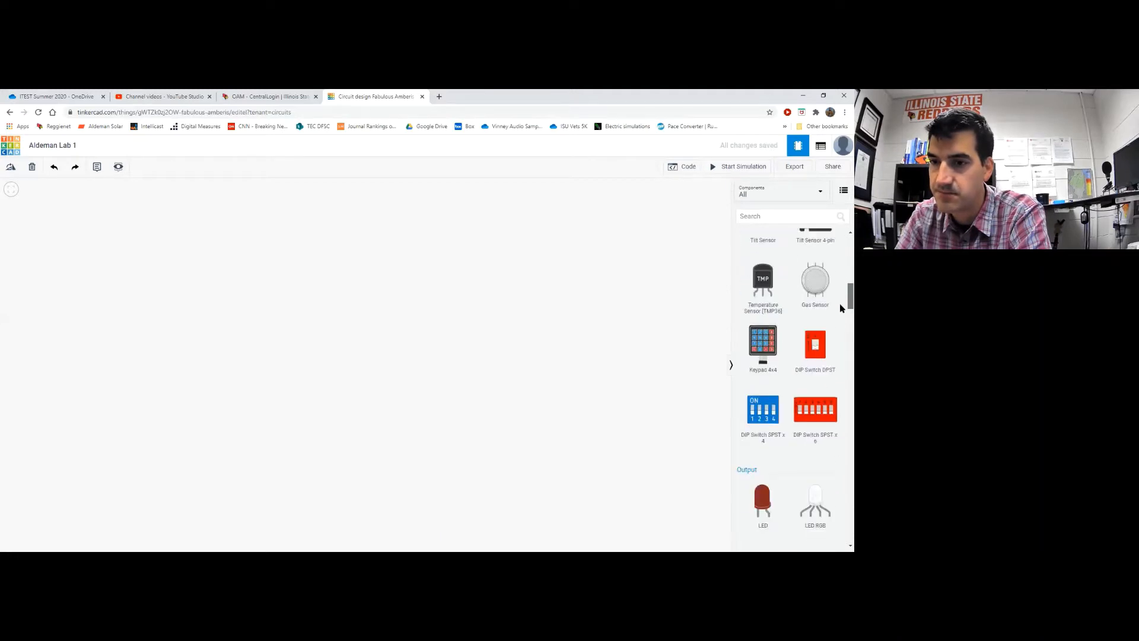
{"action": "scroll", "coordinate": [840, 309], "scroll_direction": "down", "scroll_amount": 2}
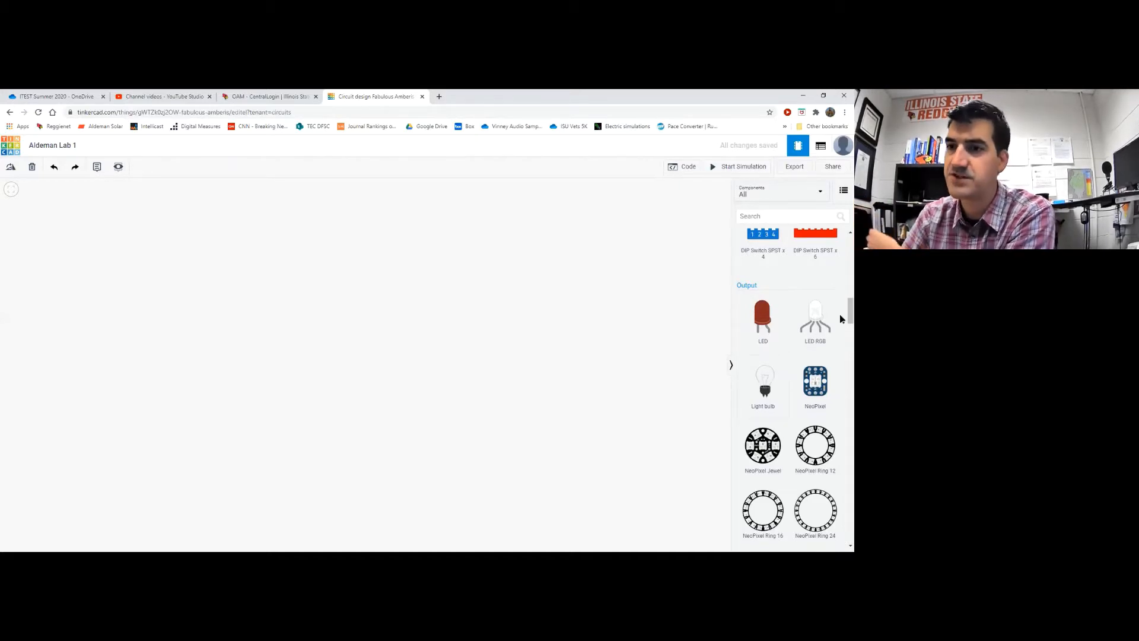
{"action": "left_click_drag", "start_coordinate": [840, 314], "coordinate": [841, 365]}
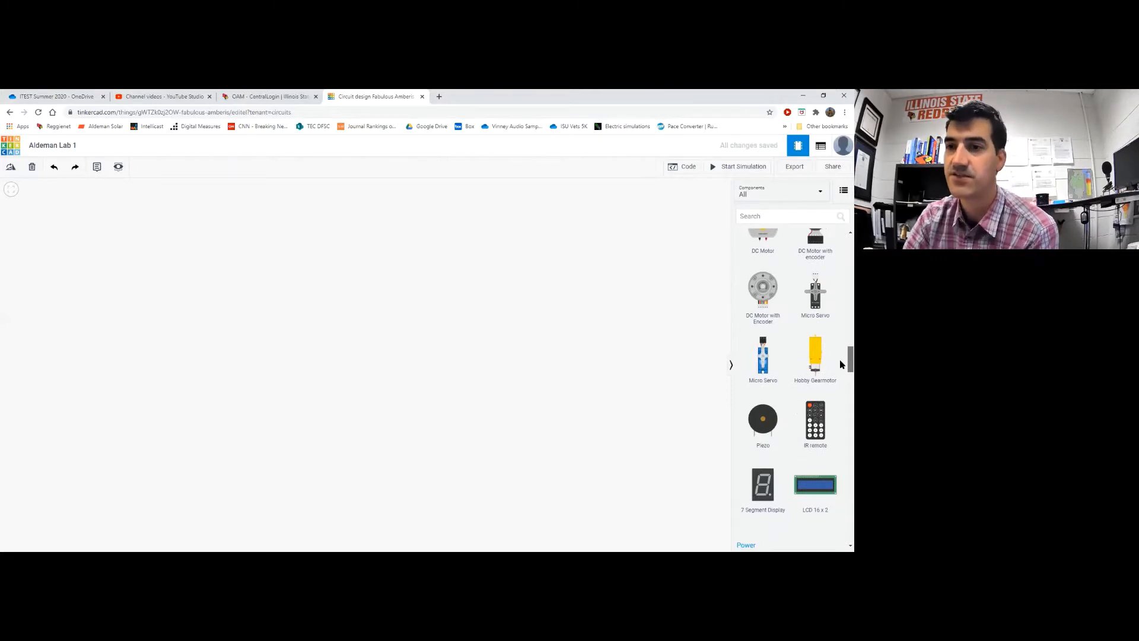
{"action": "left_click_drag", "start_coordinate": [840, 361], "coordinate": [840, 386]}
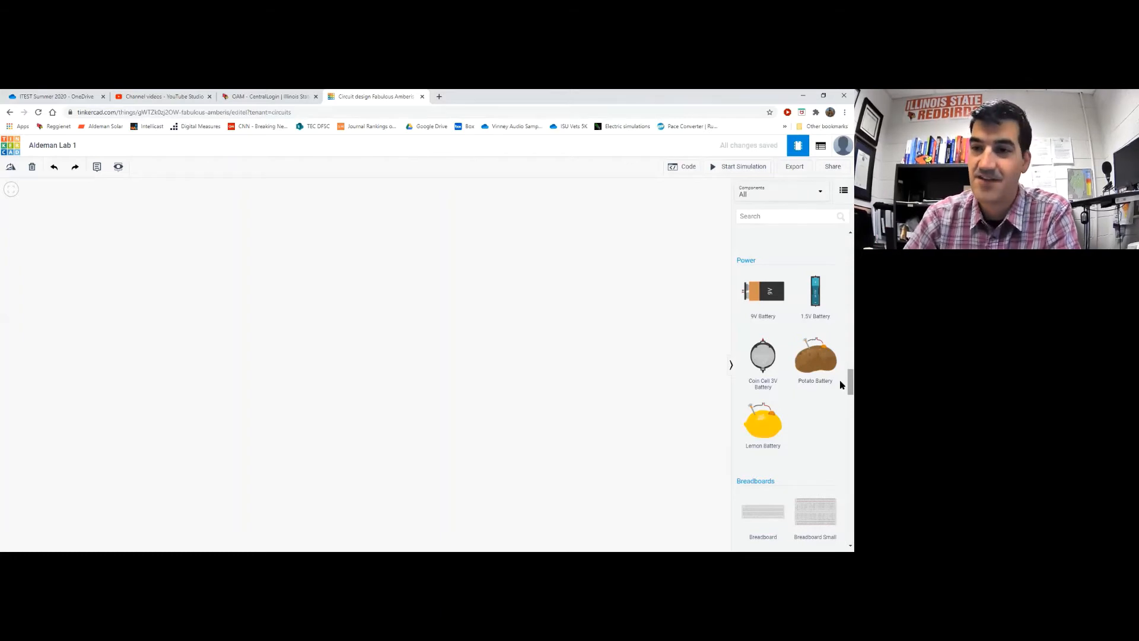
{"action": "scroll", "coordinate": [840, 387], "scroll_direction": "down", "scroll_amount": 1}
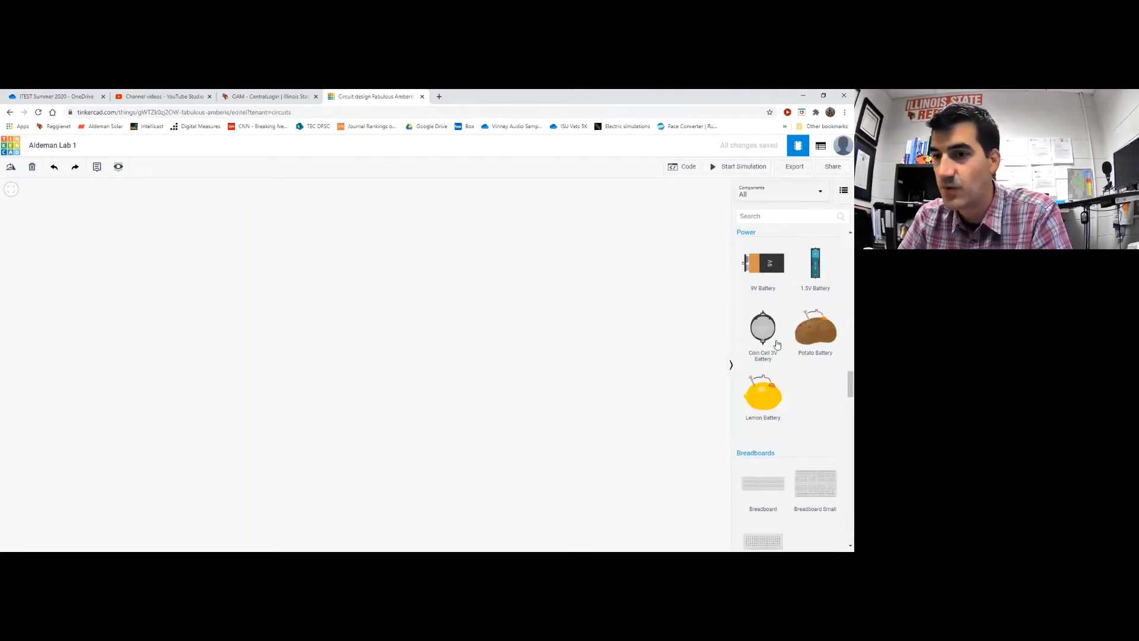
{"action": "scroll", "coordinate": [841, 388], "scroll_direction": "down", "scroll_amount": 2}
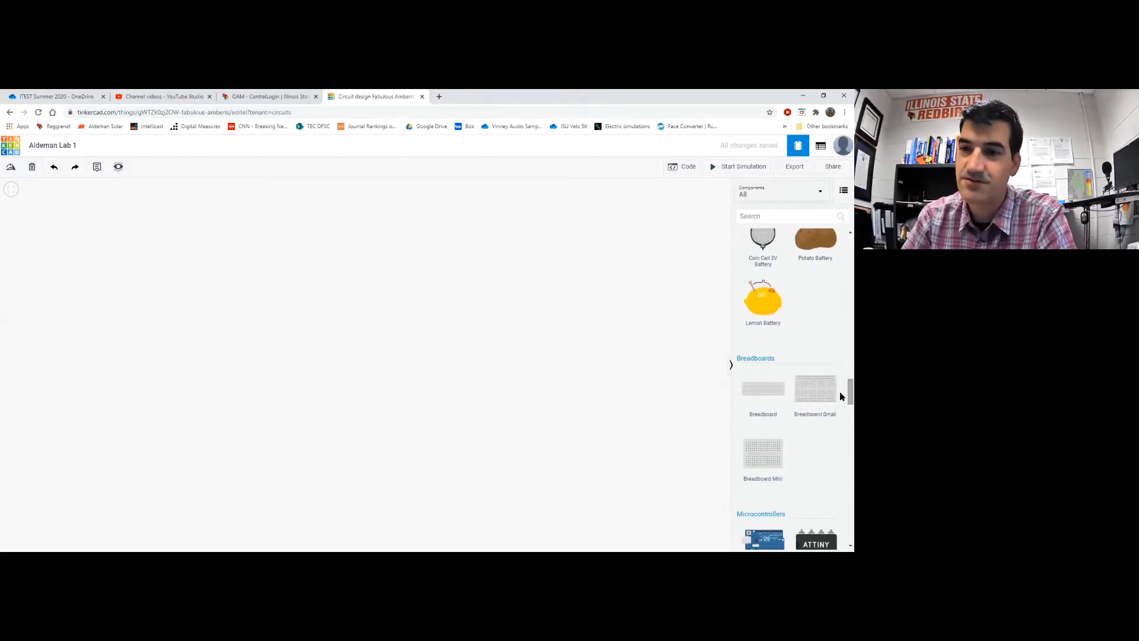
{"action": "scroll", "coordinate": [839, 392], "scroll_direction": "down", "scroll_amount": 3}
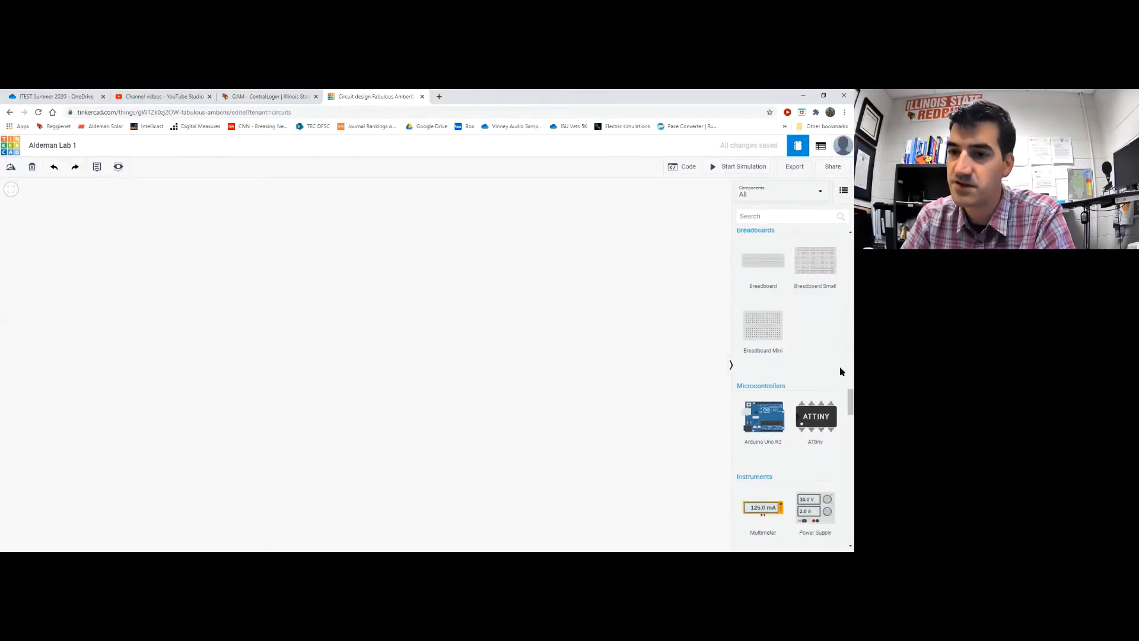
{"action": "scroll", "coordinate": [840, 401], "scroll_direction": "down", "scroll_amount": 3}
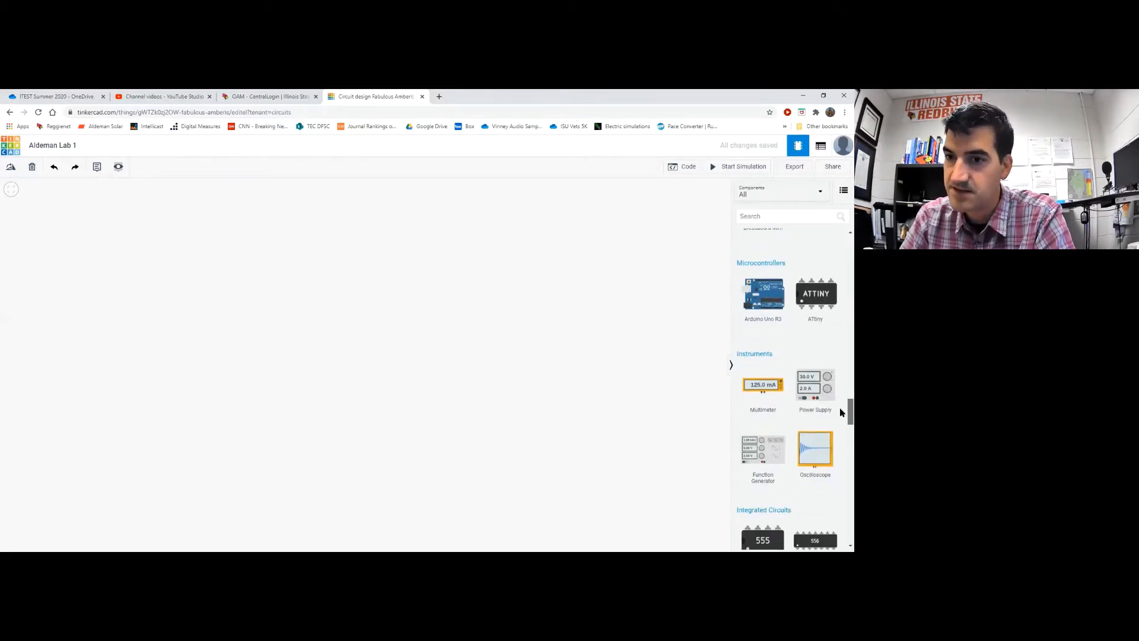
{"action": "scroll", "coordinate": [840, 416], "scroll_direction": "down", "scroll_amount": 2}
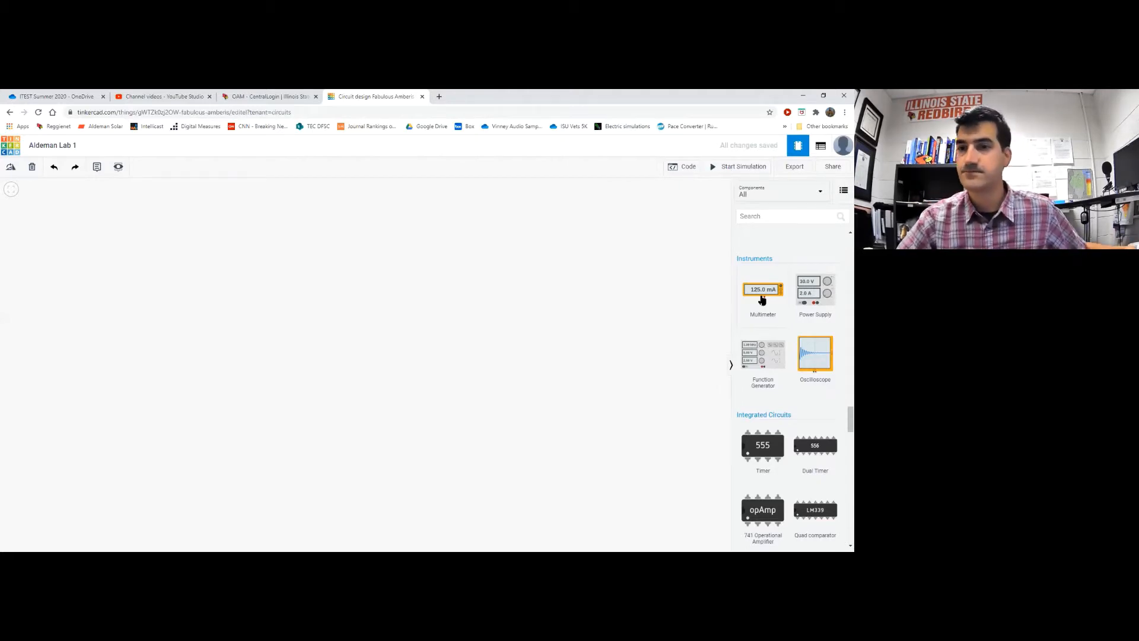
{"action": "left_click_drag", "start_coordinate": [840, 420], "coordinate": [839, 429]}
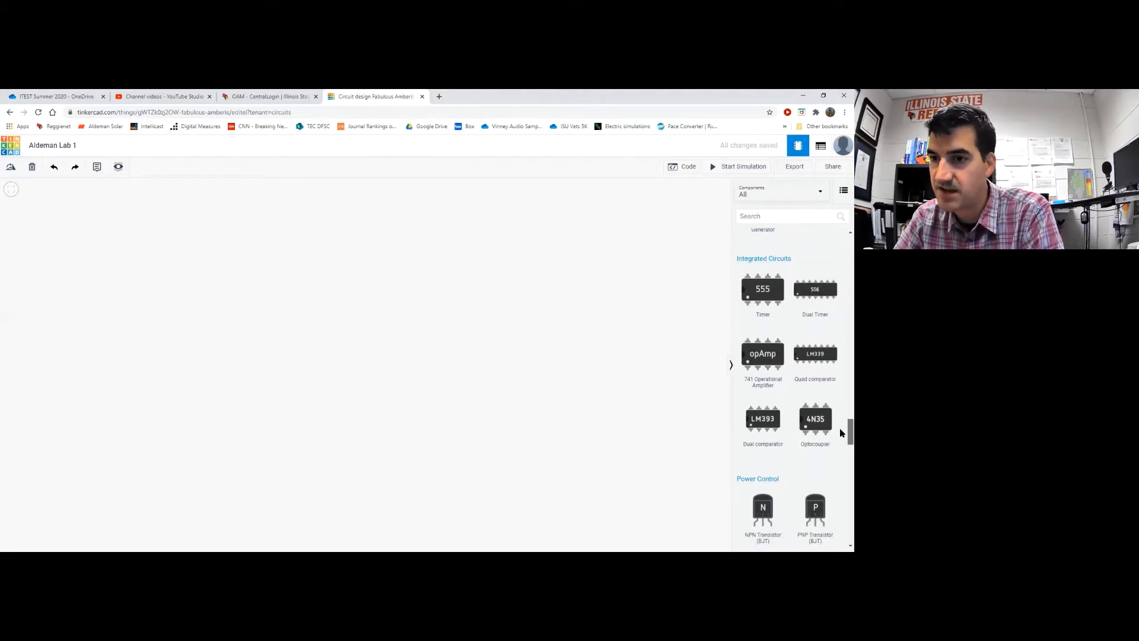
{"action": "left_click_drag", "start_coordinate": [840, 430], "coordinate": [840, 460]}
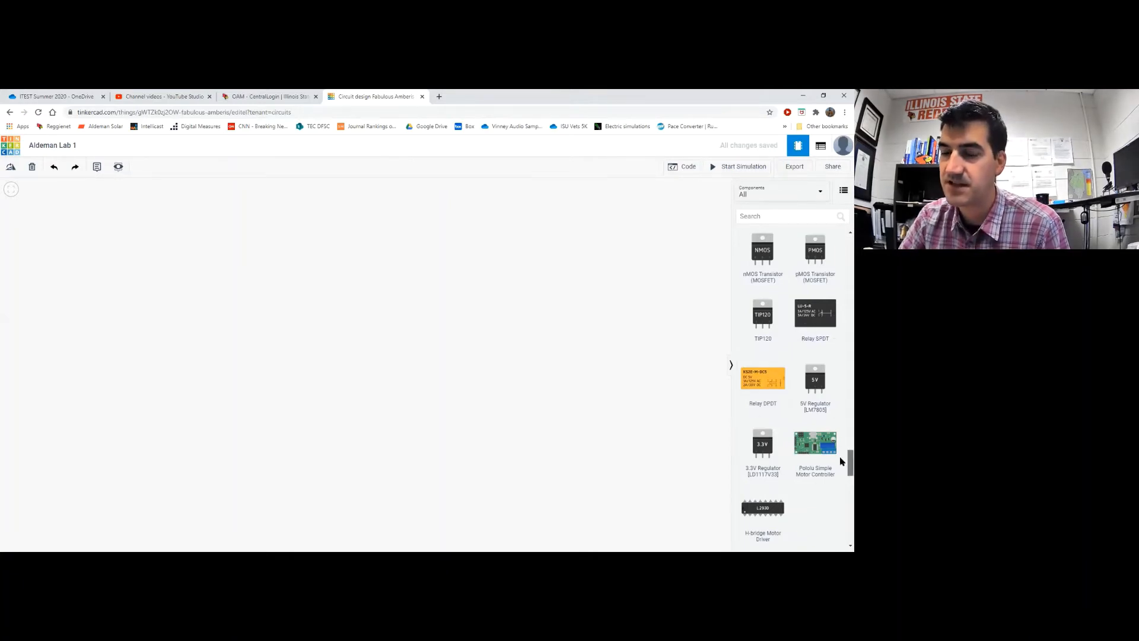
{"action": "left_click_drag", "start_coordinate": [840, 462], "coordinate": [840, 481]}
{"action": "scroll", "coordinate": [840, 487], "scroll_direction": "down", "scroll_amount": 3}
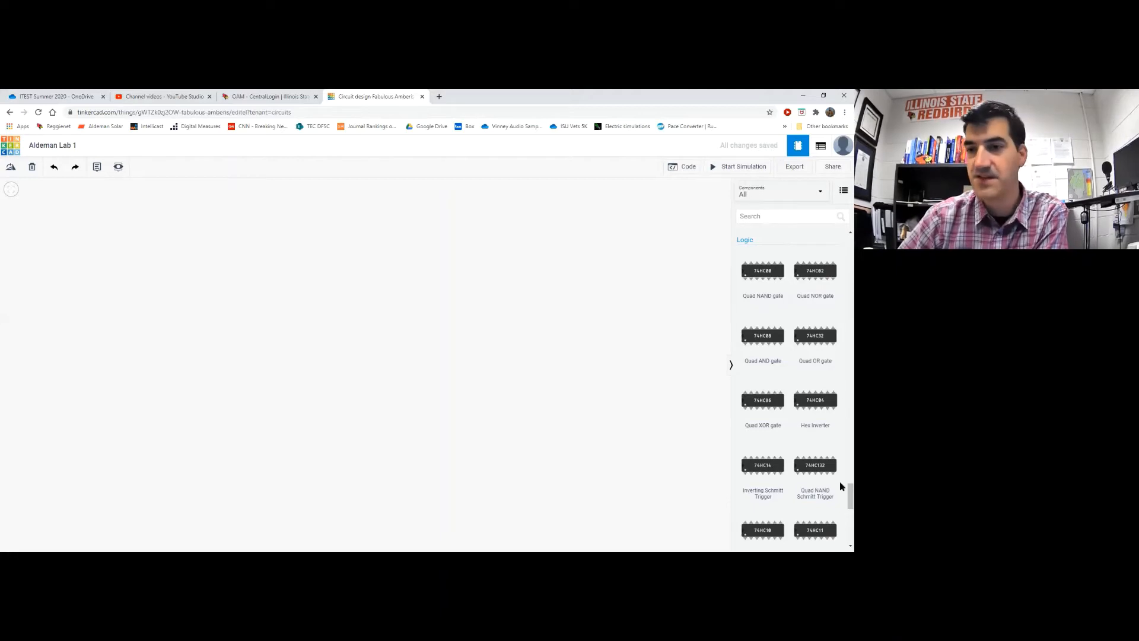
{"action": "scroll", "coordinate": [839, 501], "scroll_direction": "down", "scroll_amount": 4}
{"action": "scroll", "coordinate": [842, 519], "scroll_direction": "up", "scroll_amount": 12}
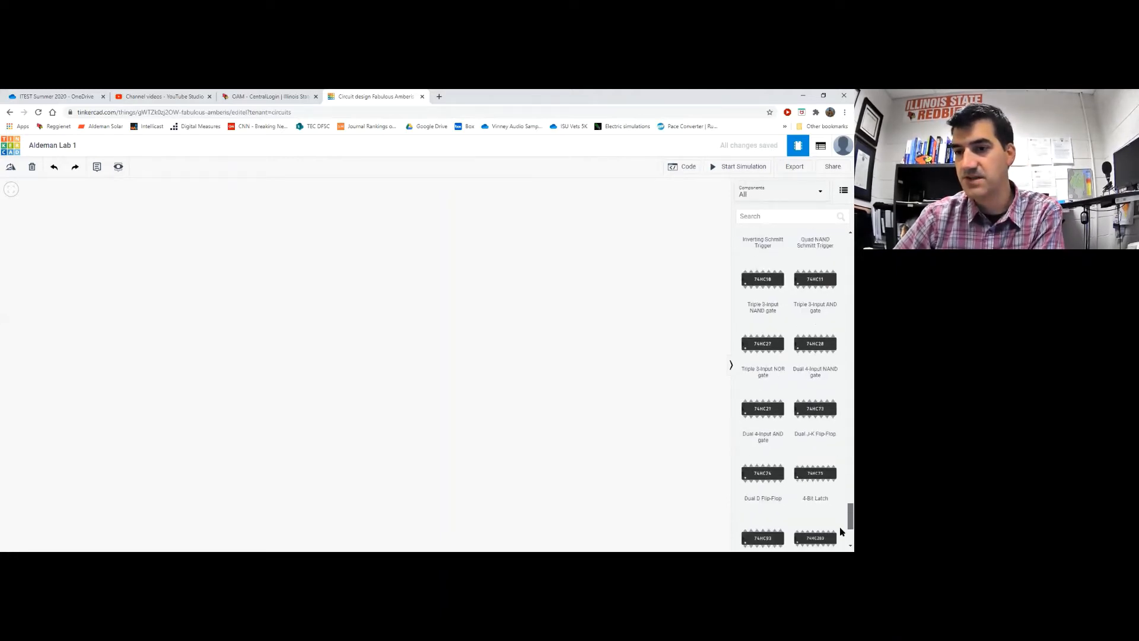
{"action": "scroll", "coordinate": [840, 321], "scroll_direction": "up", "scroll_amount": 10}
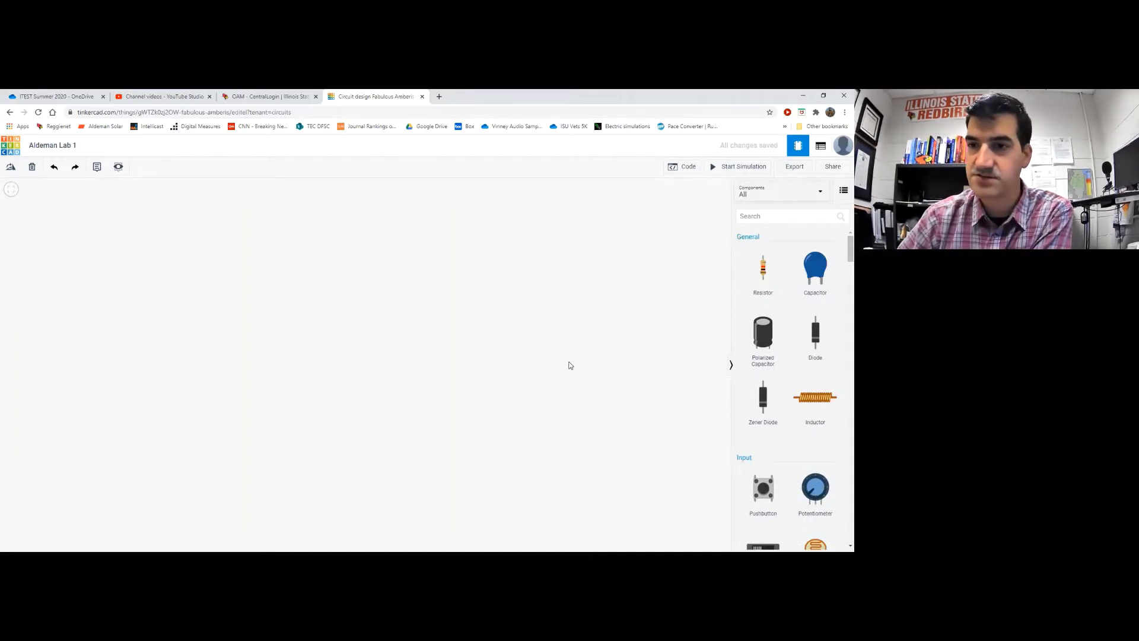
{"action": "scroll", "coordinate": [840, 261], "scroll_direction": "down", "scroll_amount": 3}
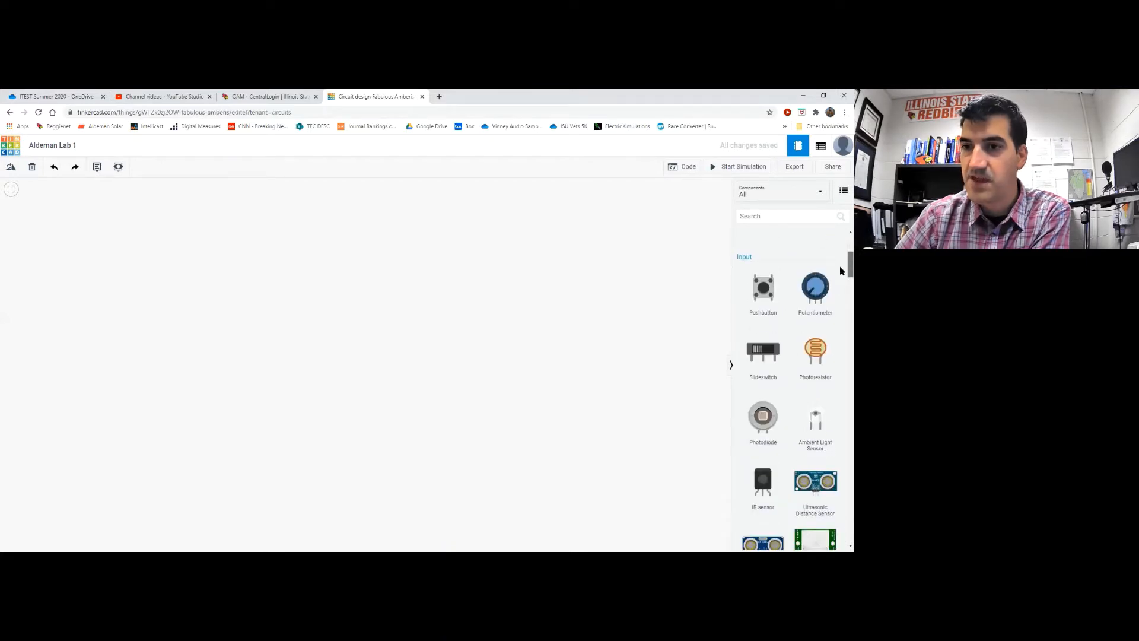
{"action": "scroll", "coordinate": [840, 271], "scroll_direction": "down", "scroll_amount": 1}
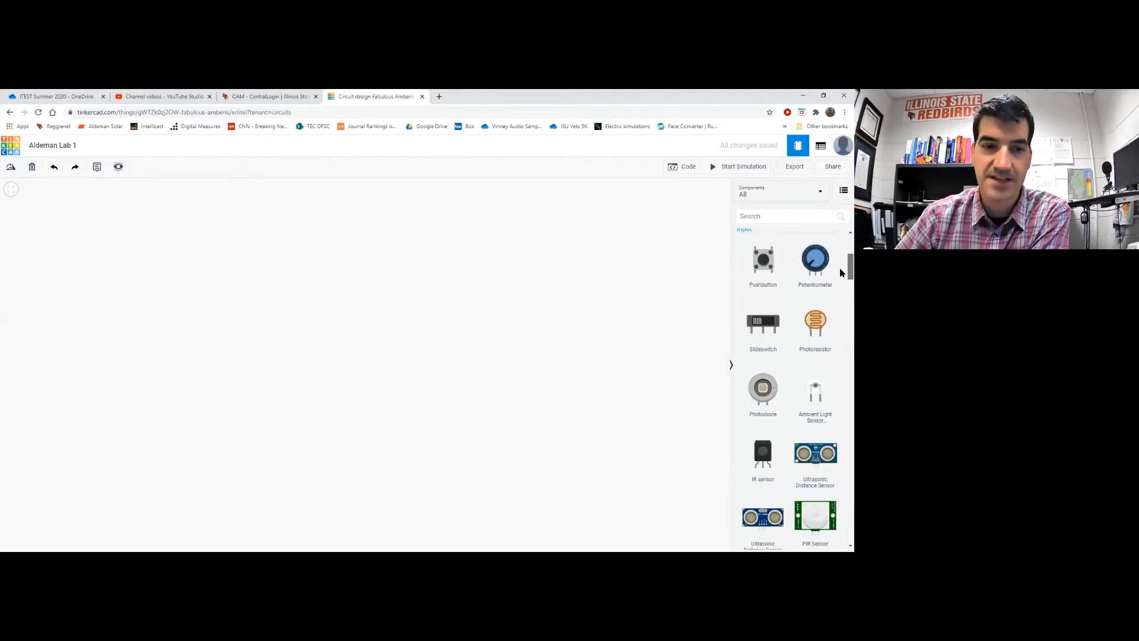
{"action": "scroll", "coordinate": [839, 272], "scroll_direction": "down", "scroll_amount": 3}
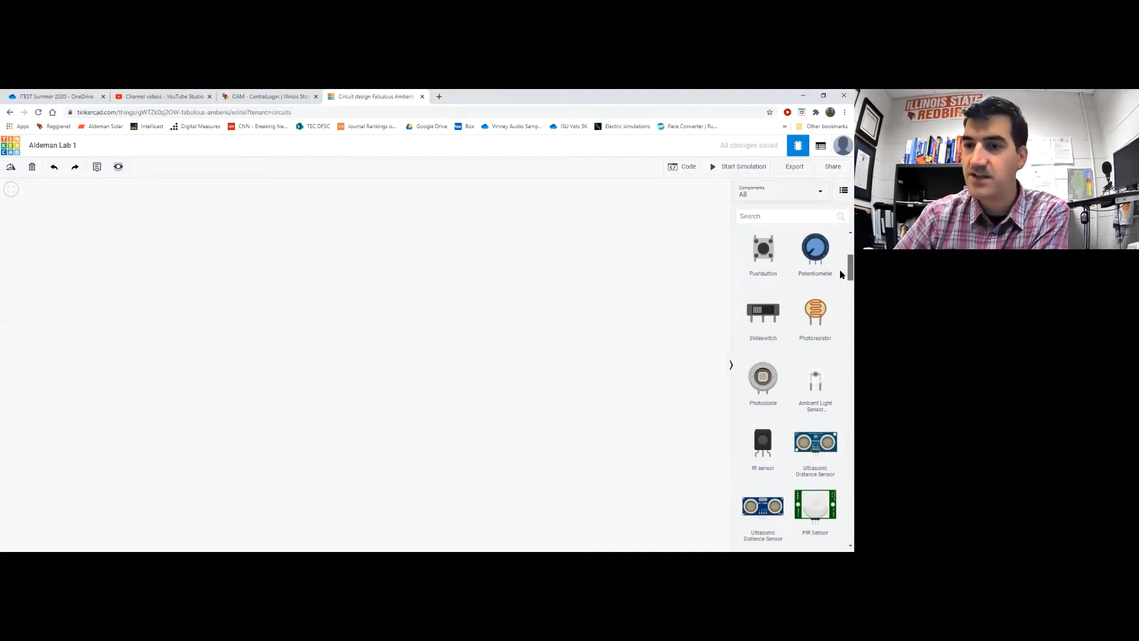
{"action": "scroll", "coordinate": [840, 289], "scroll_direction": "down", "scroll_amount": 5}
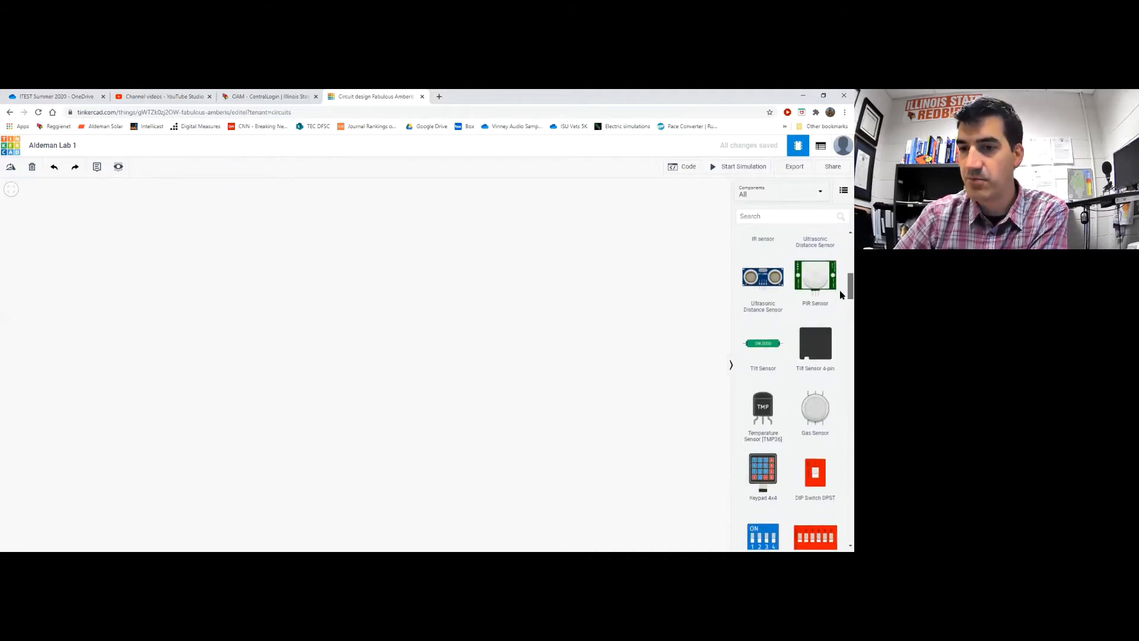
{"action": "scroll", "coordinate": [841, 316], "scroll_direction": "down", "scroll_amount": 10}
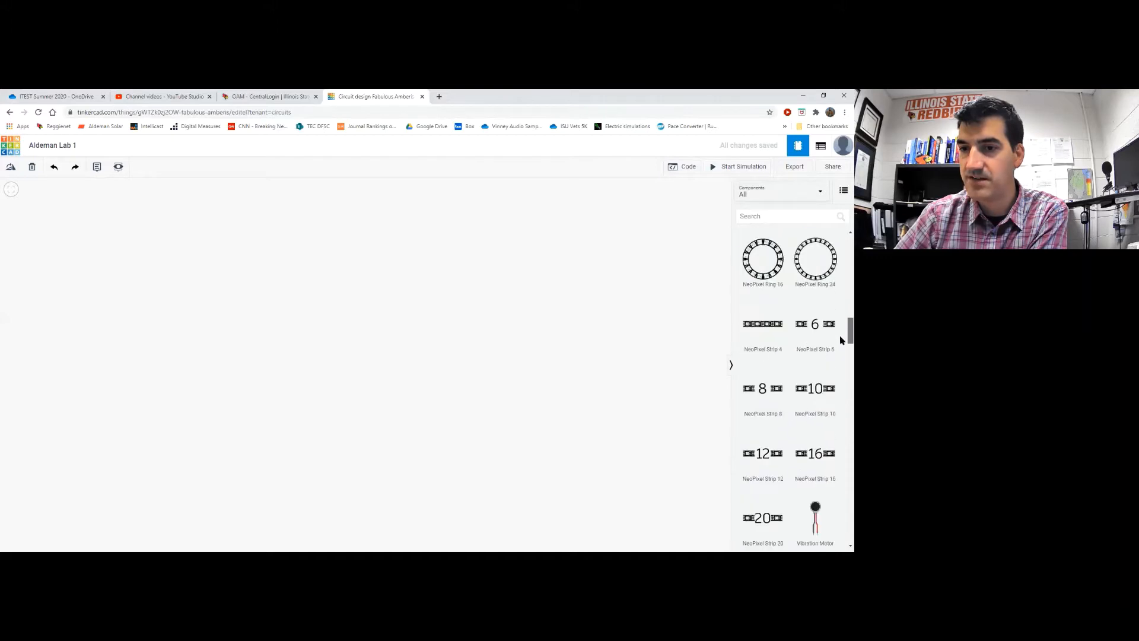
{"action": "scroll", "coordinate": [840, 354], "scroll_direction": "down", "scroll_amount": 10}
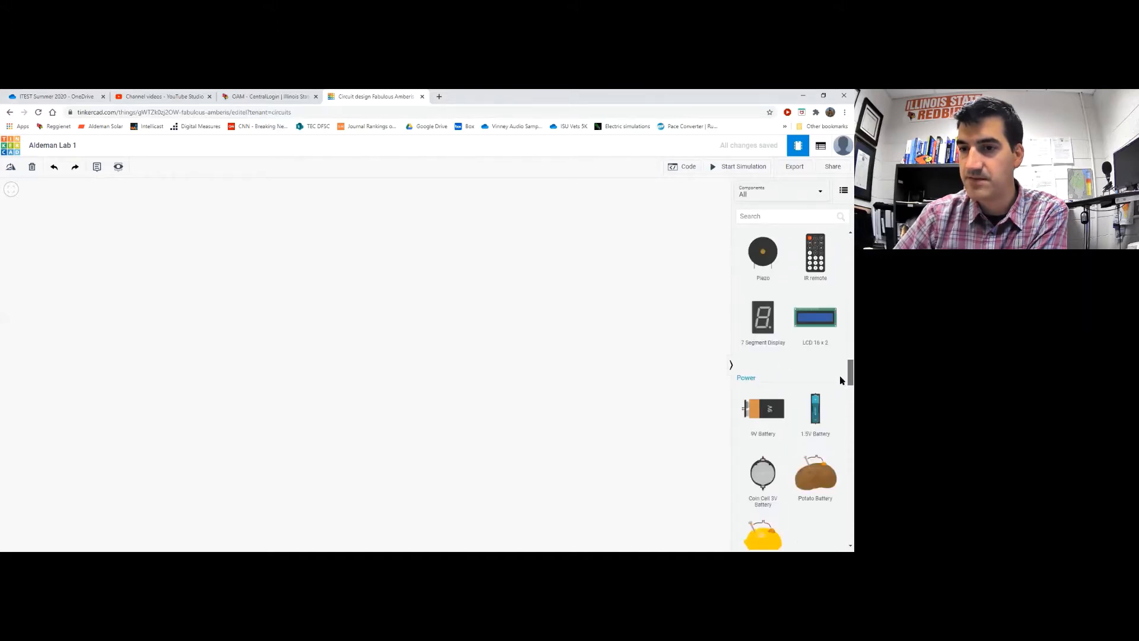
{"action": "scroll", "coordinate": [839, 395], "scroll_direction": "down", "scroll_amount": 2}
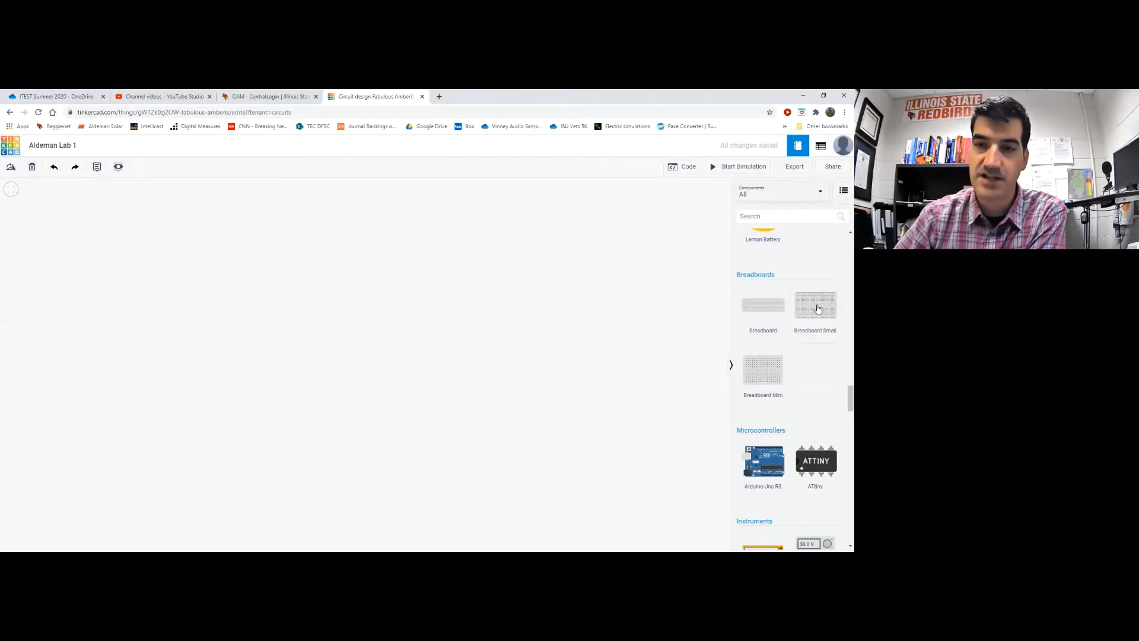
Drop a Breadboard Small near the centre of the canvas
{"action": "left_click_drag", "start_coordinate": [816, 306], "coordinate": [407, 308]}
{"action": "left_click_drag", "start_coordinate": [452, 361], "coordinate": [463, 361]}
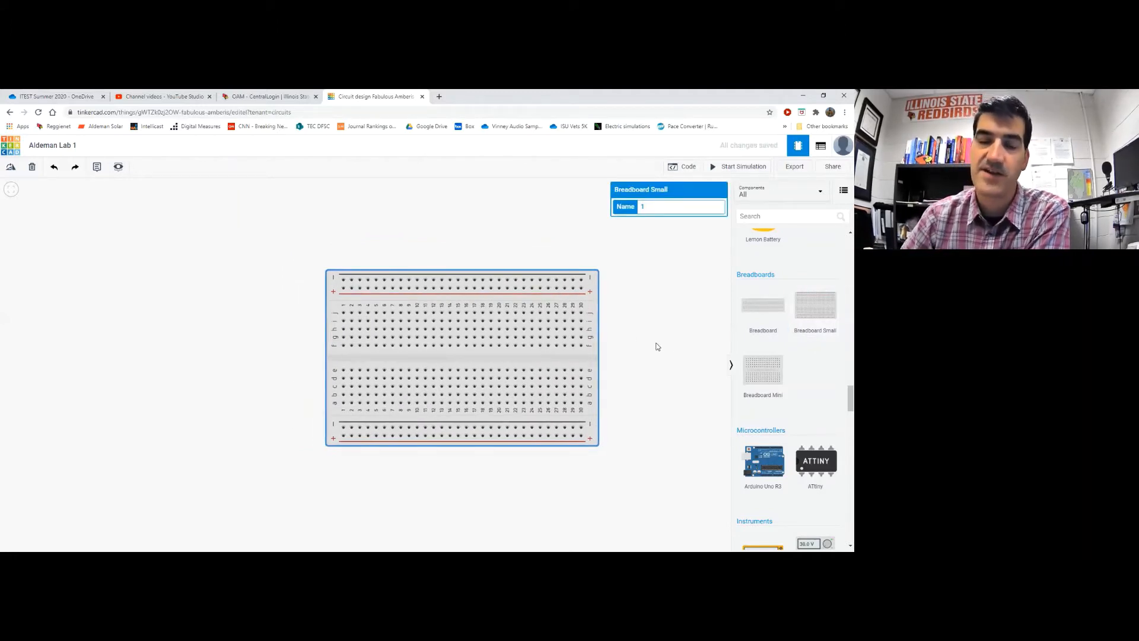
{"action": "scroll", "coordinate": [656, 347], "scroll_direction": "down", "scroll_amount": 3}
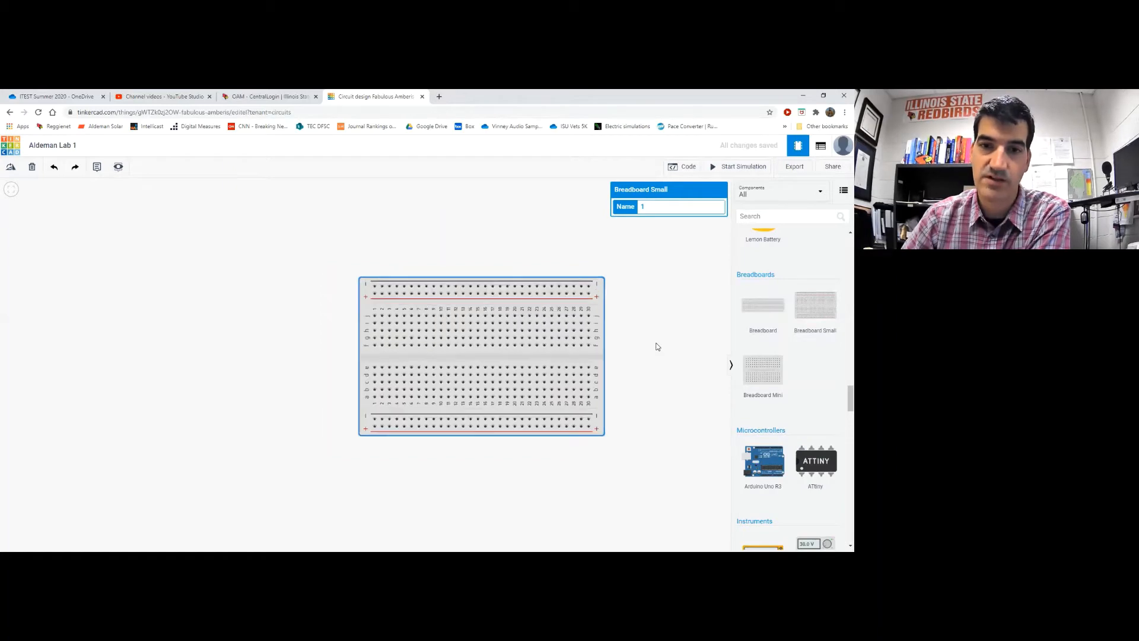
{"action": "scroll", "coordinate": [656, 347], "scroll_direction": "up", "scroll_amount": 2}
{"action": "scroll", "coordinate": [656, 344], "scroll_direction": "down", "scroll_amount": 2}
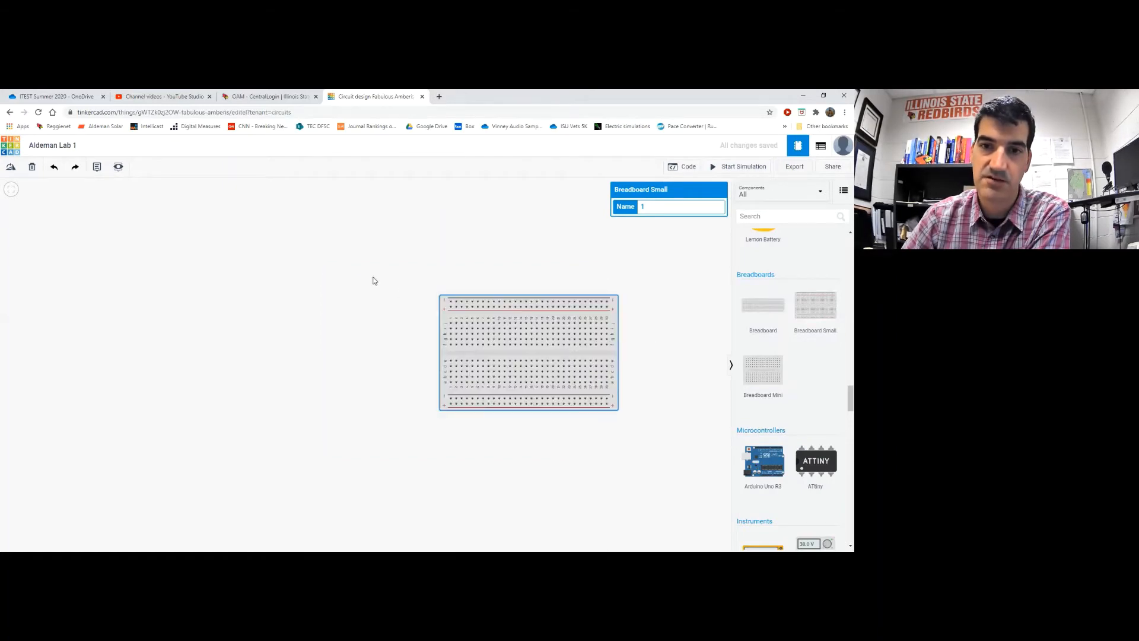
{"action": "mouse_move", "coordinate": [372, 277]}
{"action": "left_mouse_down"}
{"action": "mouse_move", "coordinate": [481, 291]}
{"action": "mouse_move", "coordinate": [354, 289]}
{"action": "mouse_move", "coordinate": [389, 274]}
{"action": "left_mouse_up"}
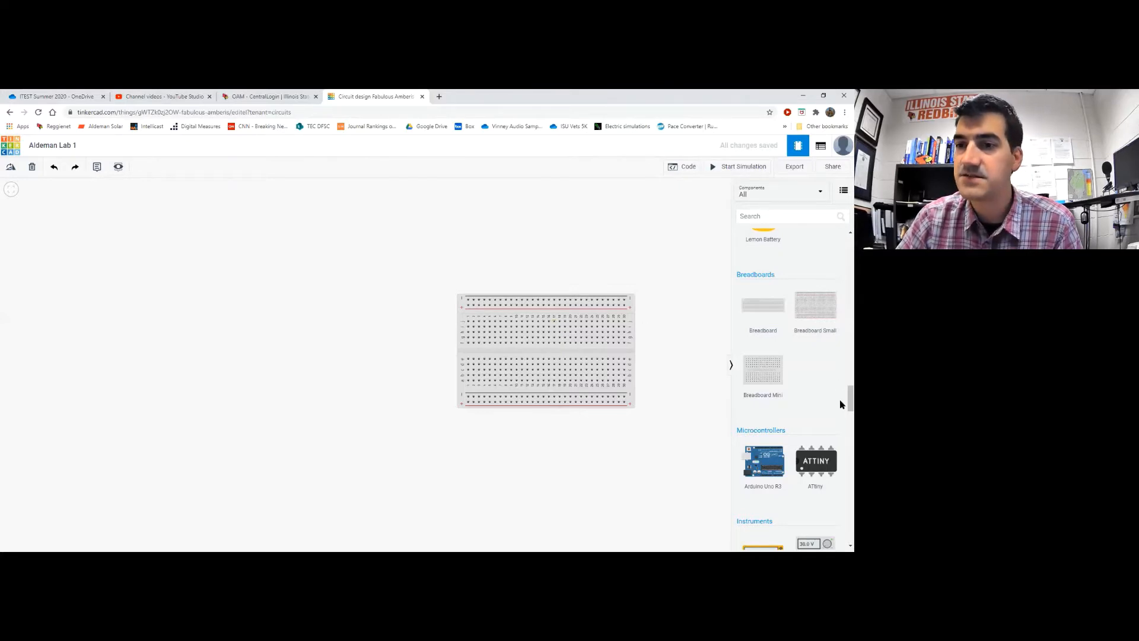
Place a resistor on the breadboard's upper rows and rotate it three times to lie horizontally
{"action": "left_click_drag", "start_coordinate": [840, 402], "coordinate": [842, 256]}
{"action": "left_click", "coordinate": [763, 274]}
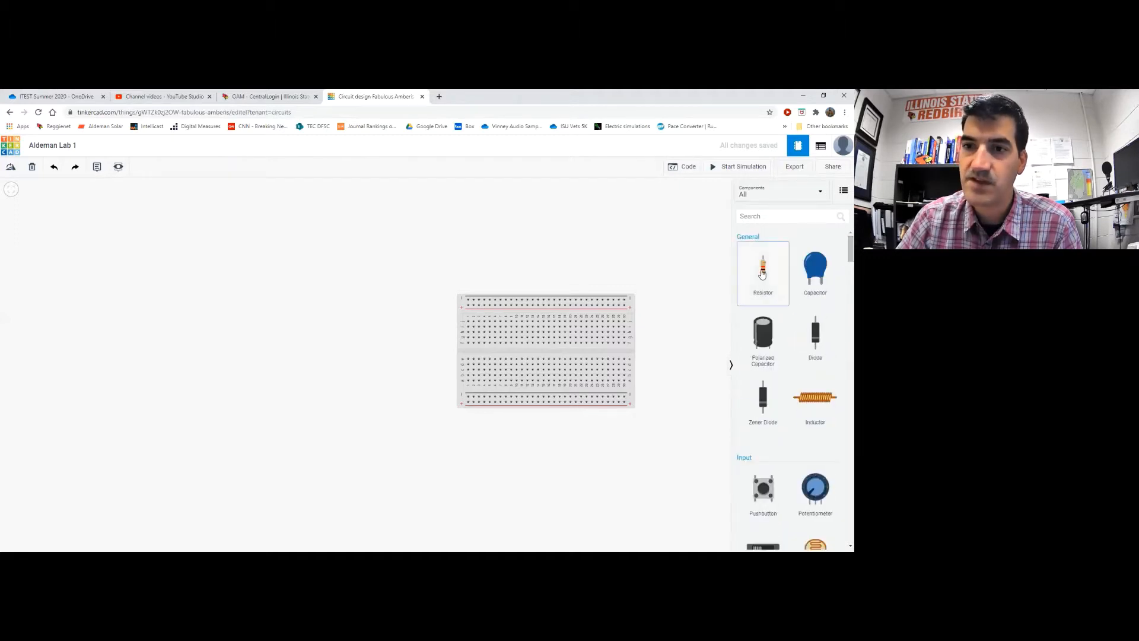
{"action": "left_click", "coordinate": [392, 290]}
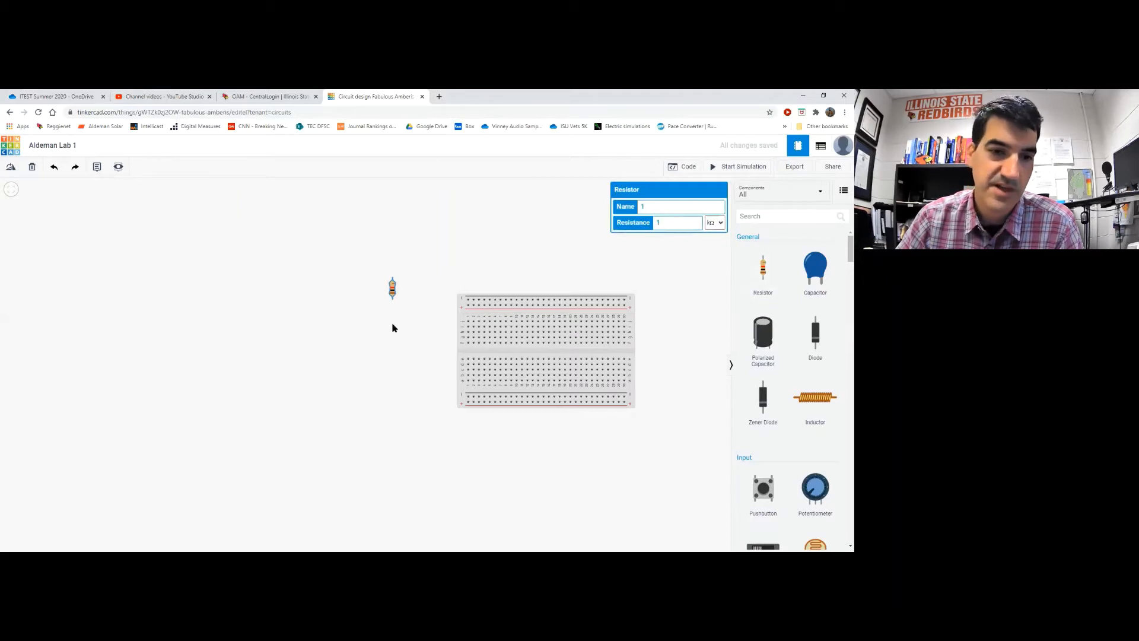
{"action": "left_click_drag", "start_coordinate": [393, 294], "coordinate": [495, 334]}
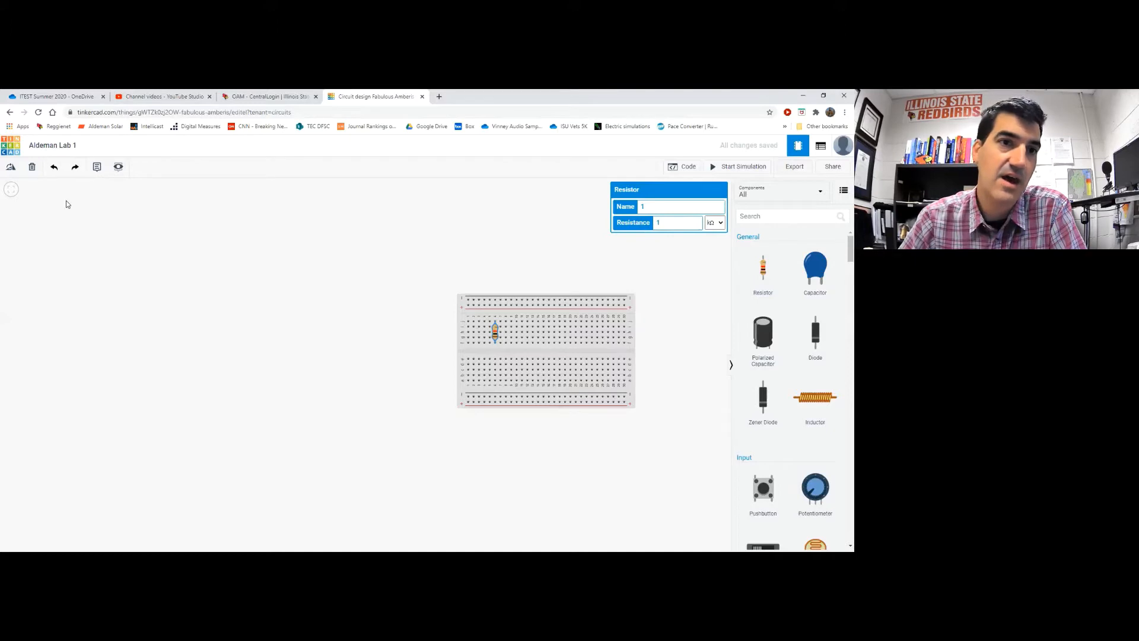
{"action": "left_click", "coordinate": [11, 169]}
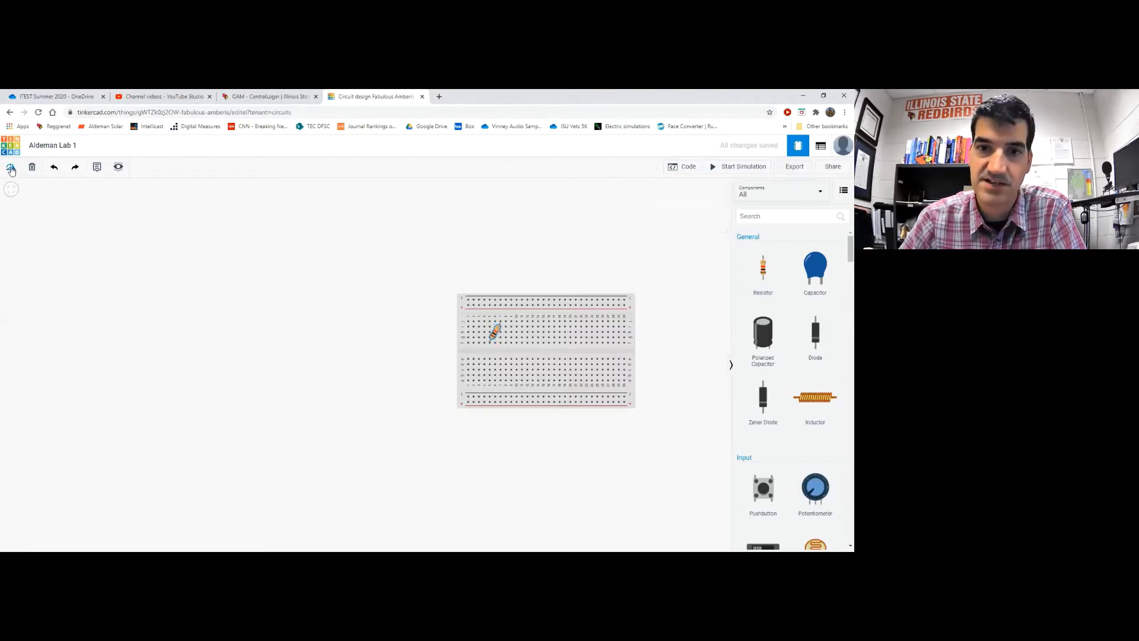
{"action": "left_click", "coordinate": [10, 169]}
{"action": "left_click", "coordinate": [11, 169]}
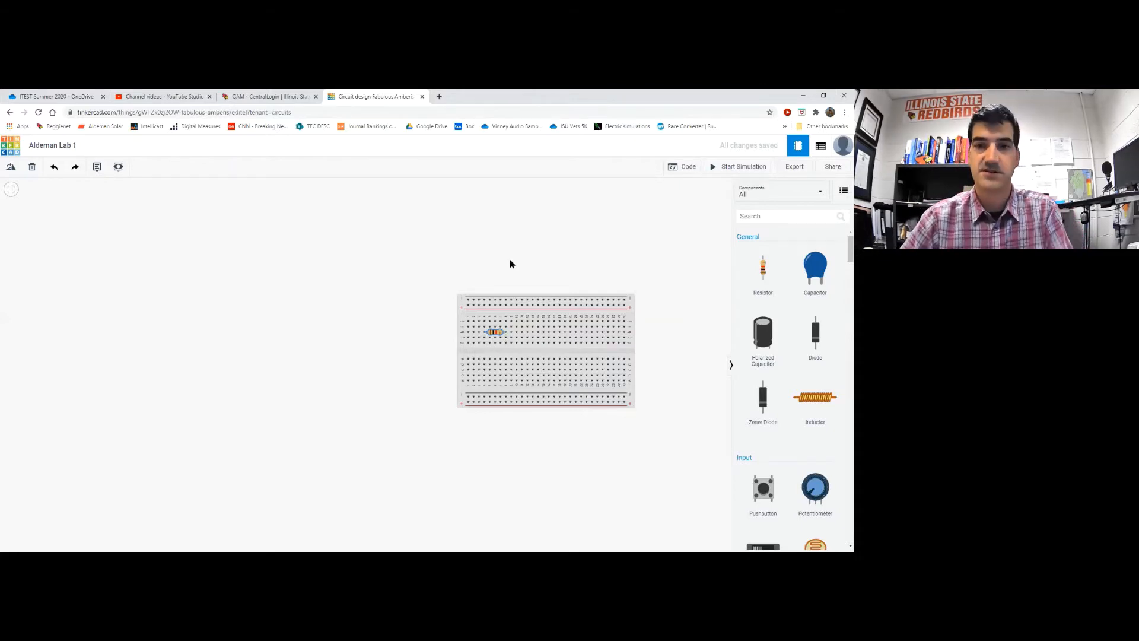
Draw a bent green wire from the top power rail, then delete it
{"action": "left_click", "coordinate": [533, 301]}
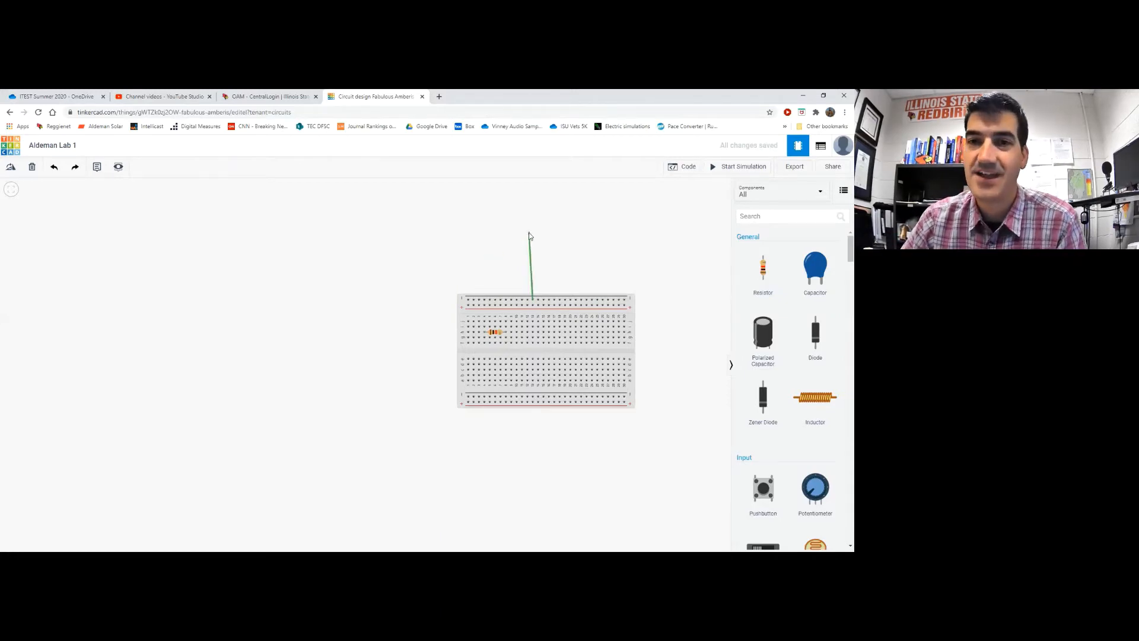
{"action": "left_click", "coordinate": [487, 215]}
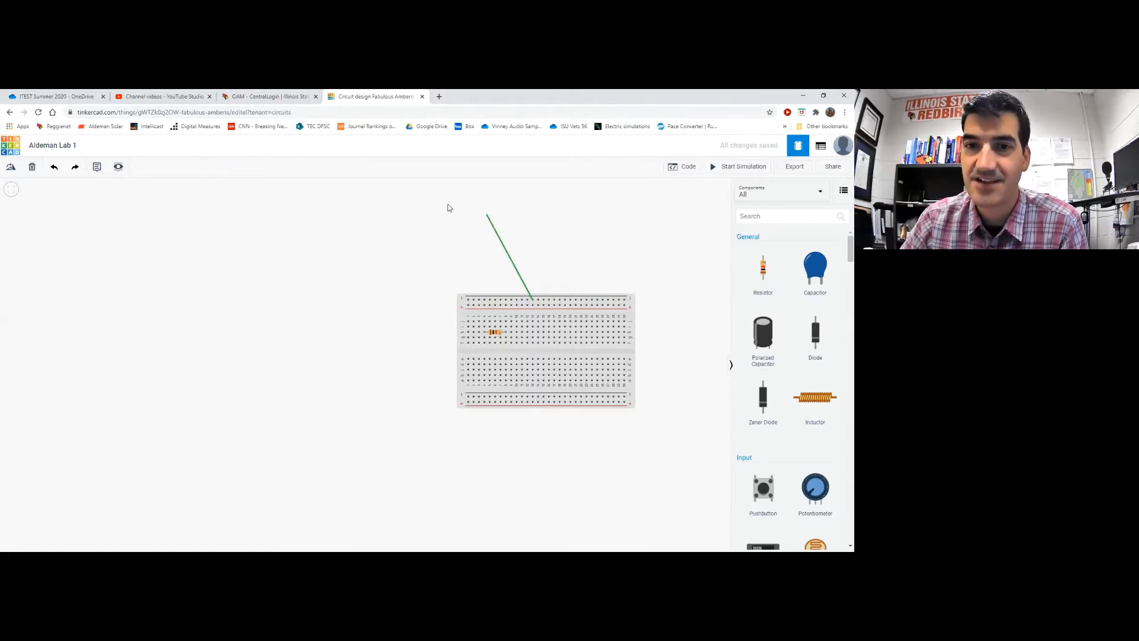
{"action": "left_click", "coordinate": [366, 211]}
{"action": "left_click", "coordinate": [347, 272]}
{"action": "left_click", "coordinate": [427, 270]}
{"action": "left_click", "coordinate": [431, 246]}
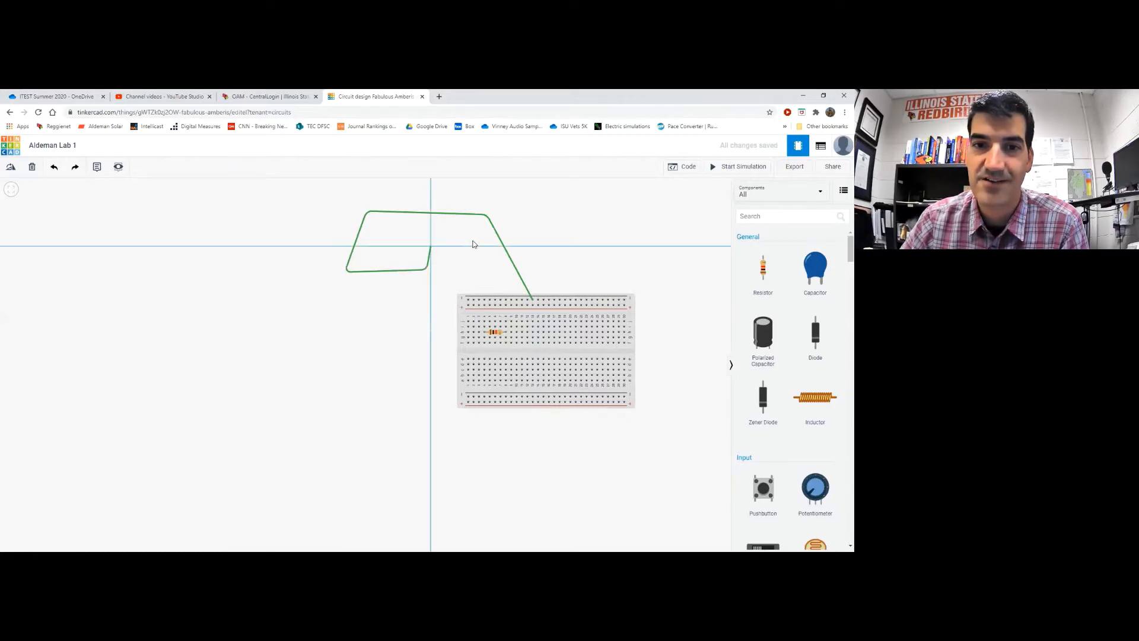
{"action": "left_click", "coordinate": [481, 242]}
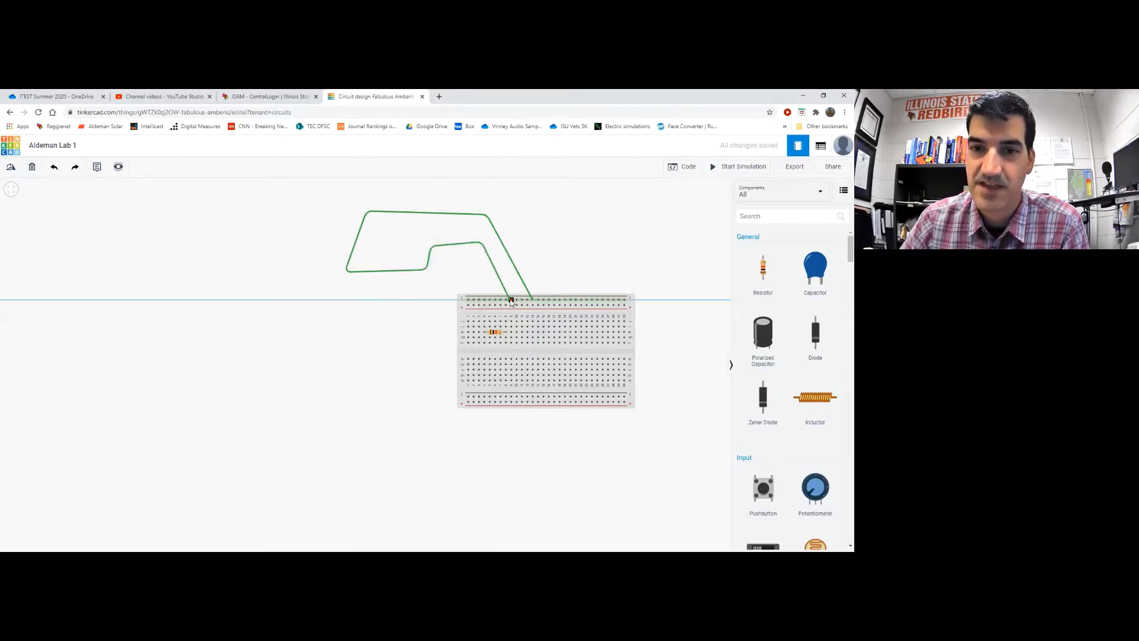
{"action": "left_click", "coordinate": [511, 299]}
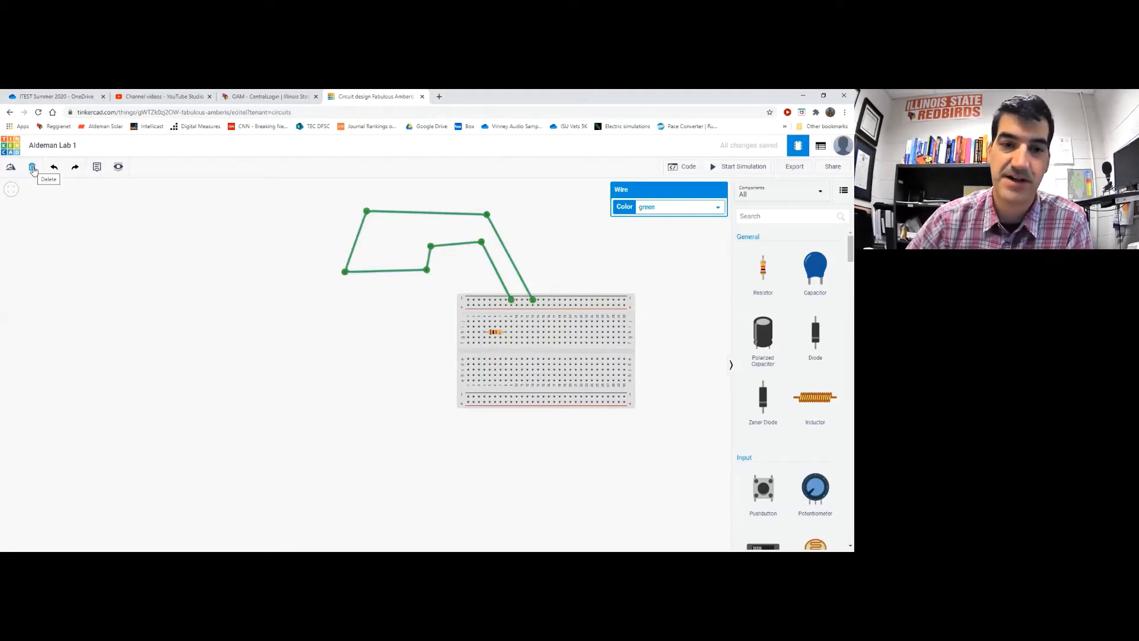
{"action": "key", "text": "Delete"}
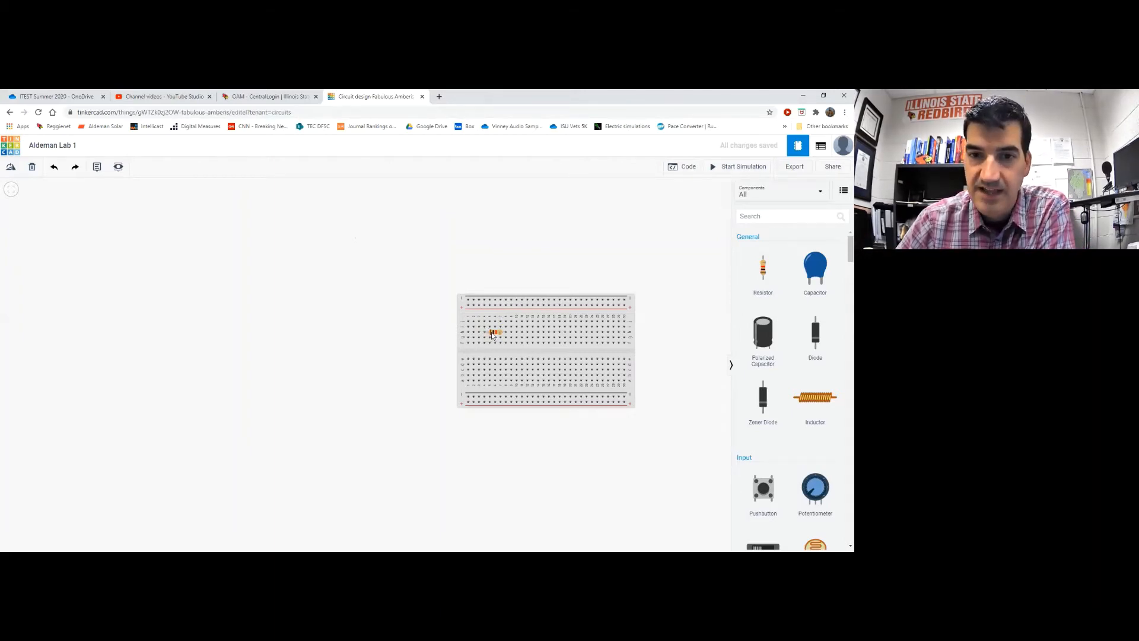
Change the breadboard resistor's resistance unit to Ω, making it 100 Ω
{"action": "left_click", "coordinate": [492, 335]}
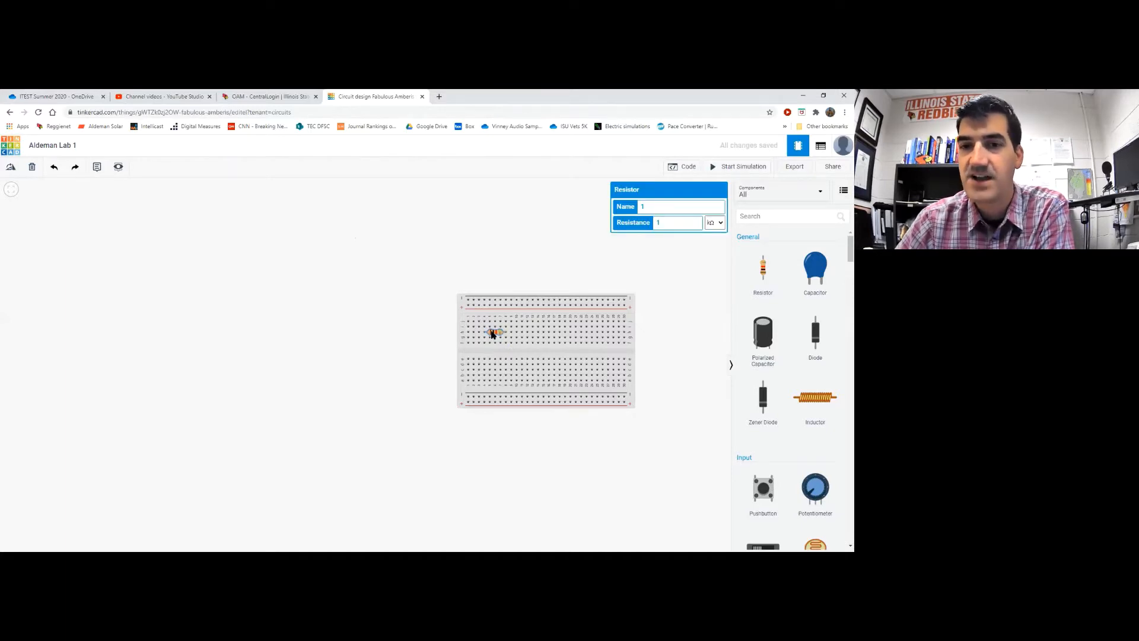
{"action": "left_click", "coordinate": [718, 223]}
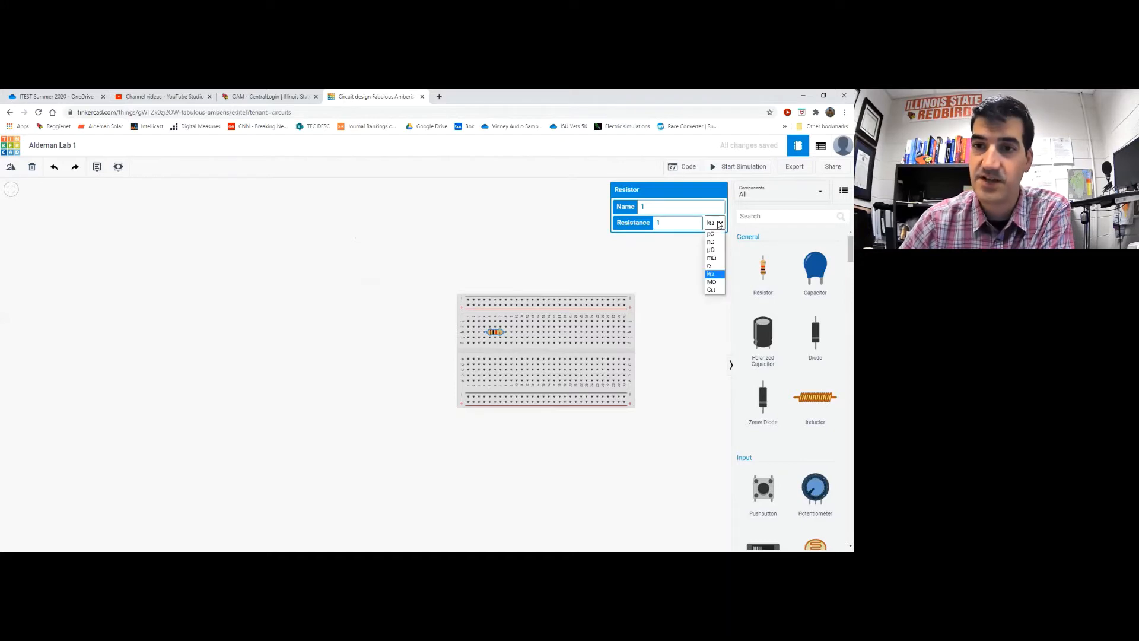
{"action": "left_click", "coordinate": [715, 269]}
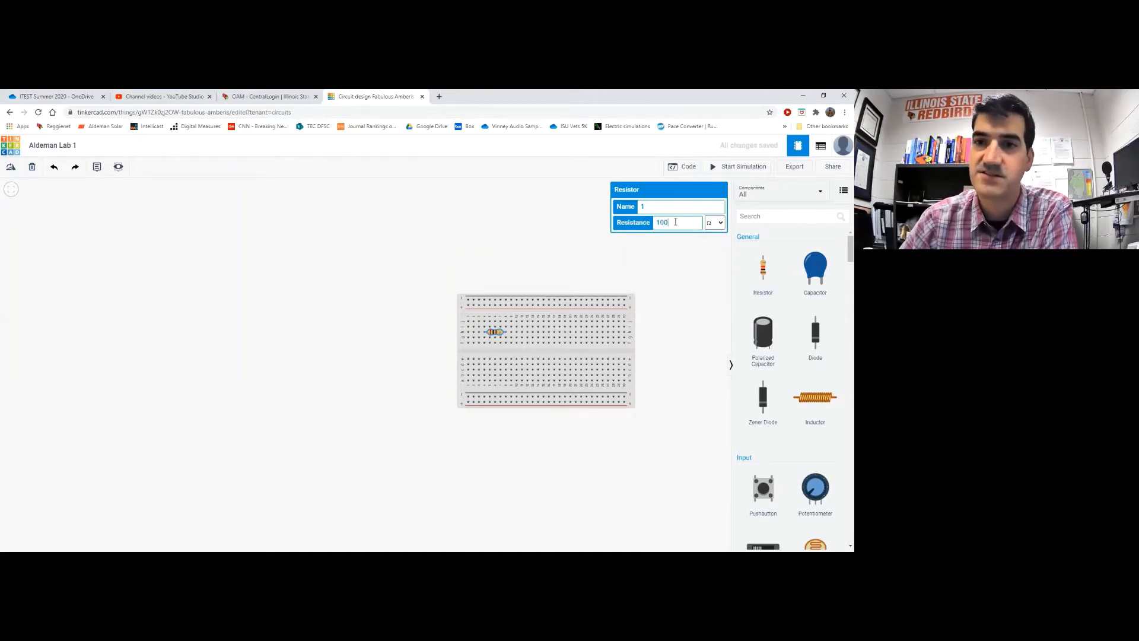
{"action": "left_click", "coordinate": [556, 227]}
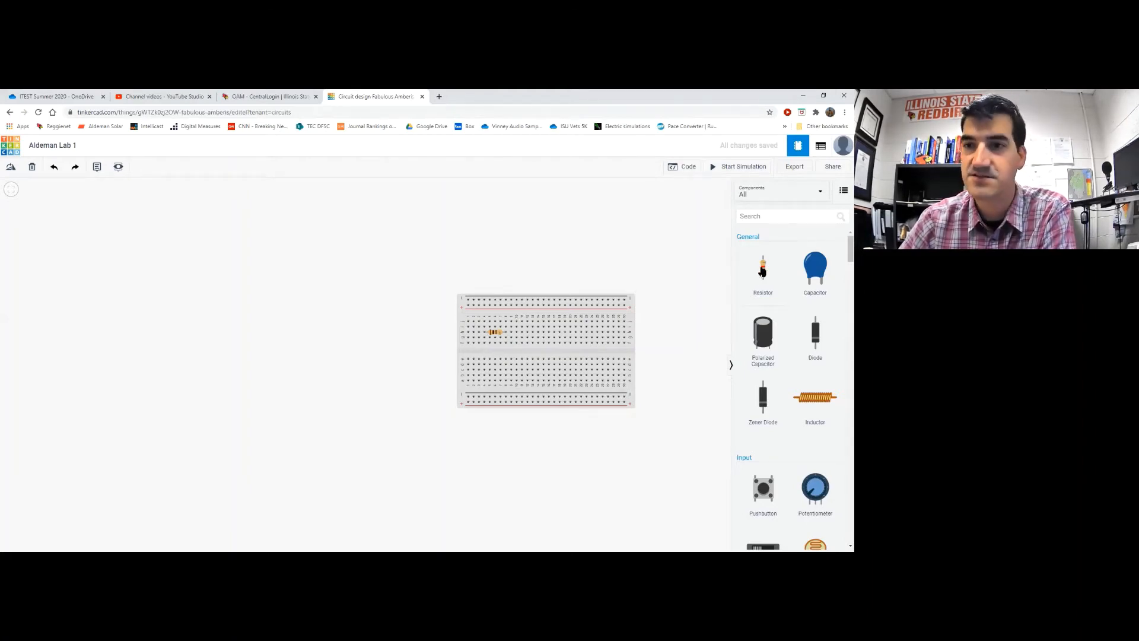
Add a resistor above the breadboard, paste a copy beside it, and set the copy to 10 kΩ
{"action": "left_click_drag", "start_coordinate": [763, 269], "coordinate": [420, 240]}
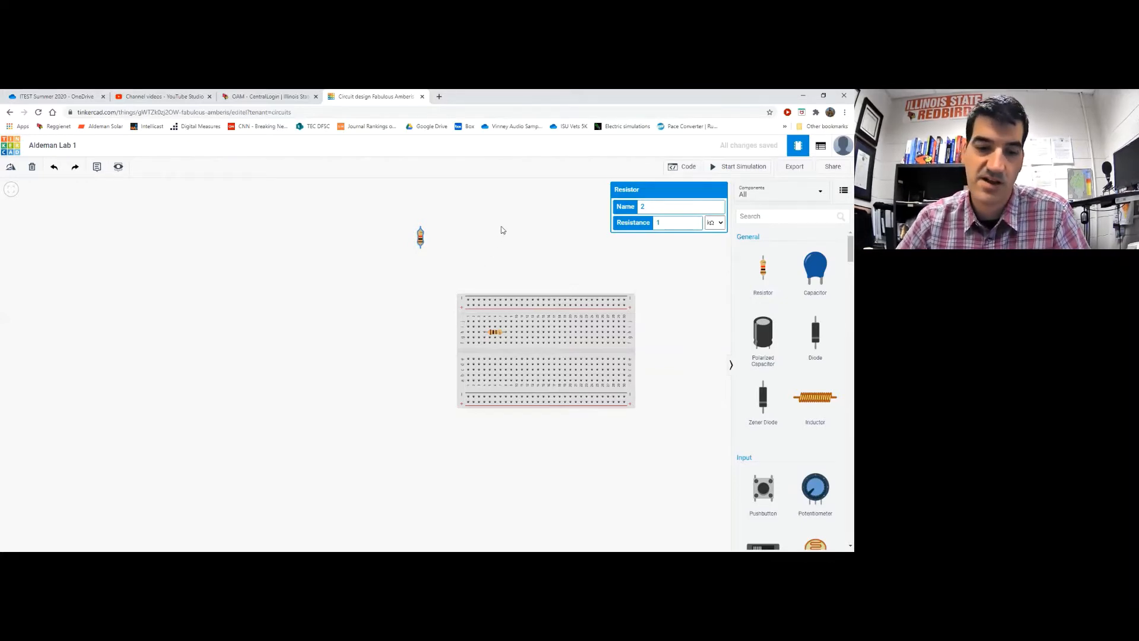
{"action": "key", "text": "ctrl+v"}
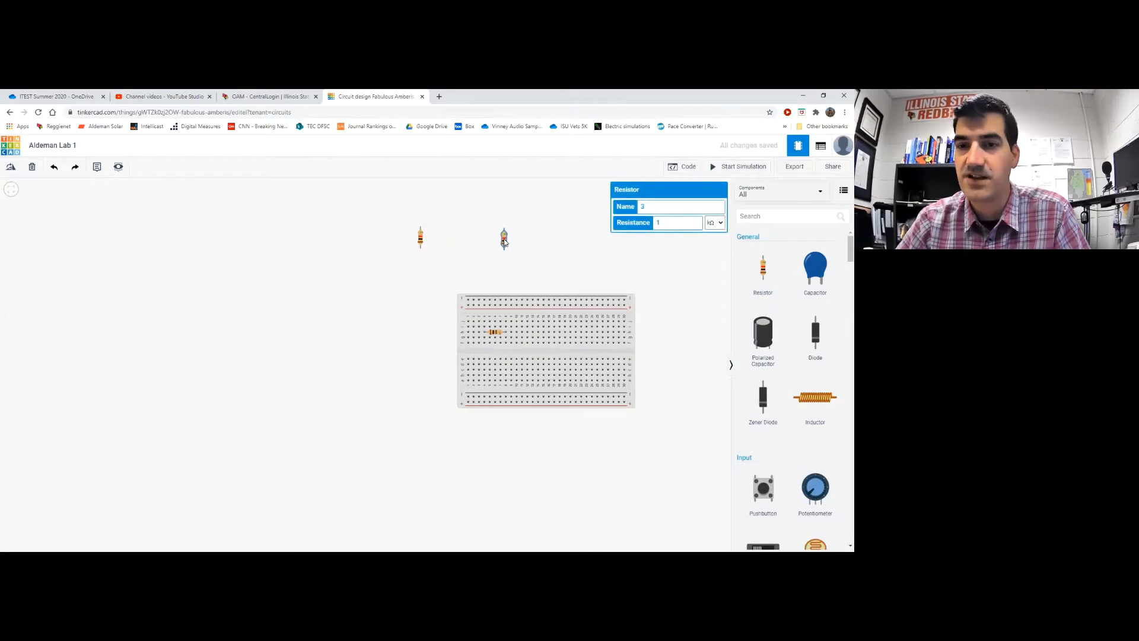
{"action": "left_click_drag", "start_coordinate": [505, 242], "coordinate": [504, 246]}
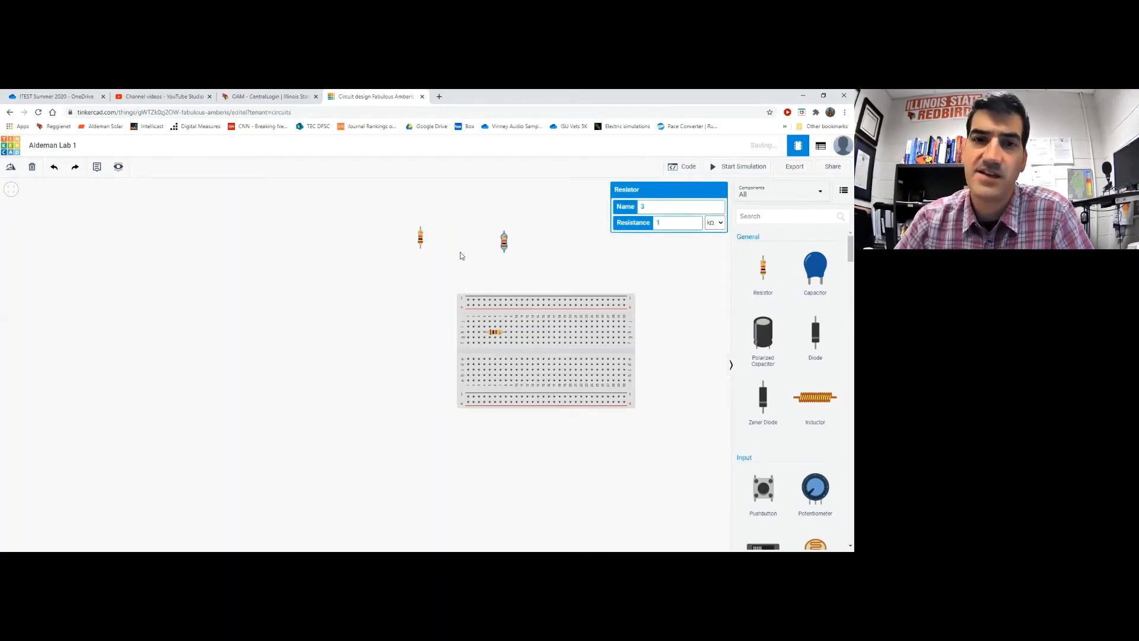
{"action": "left_click", "coordinate": [420, 241]}
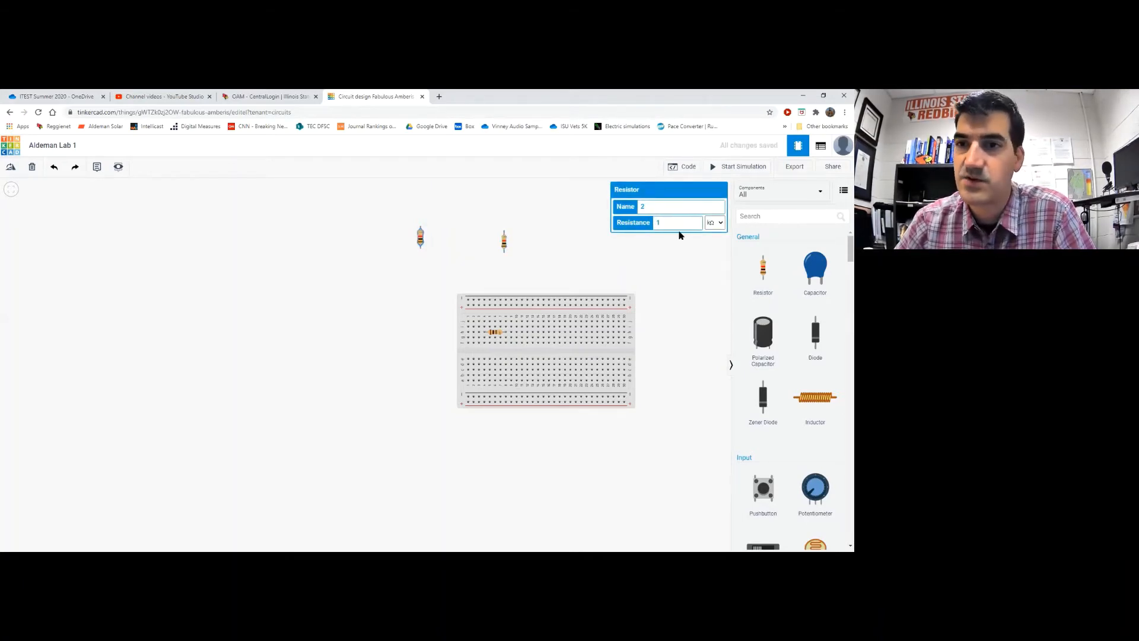
{"action": "left_click", "coordinate": [504, 242]}
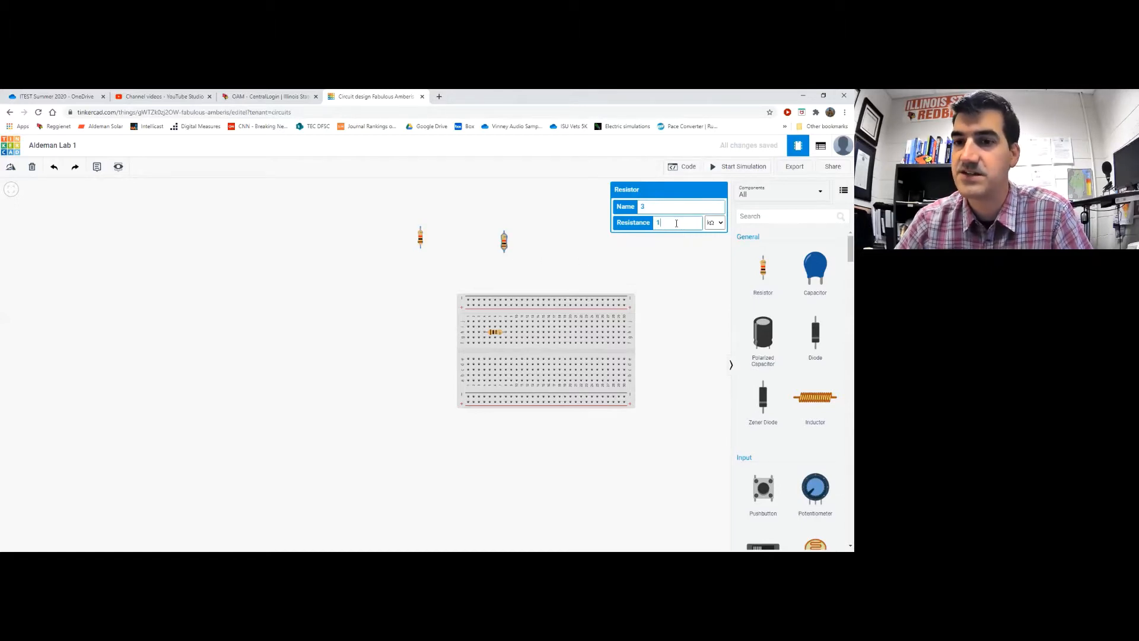
{"action": "type", "text": "0"}
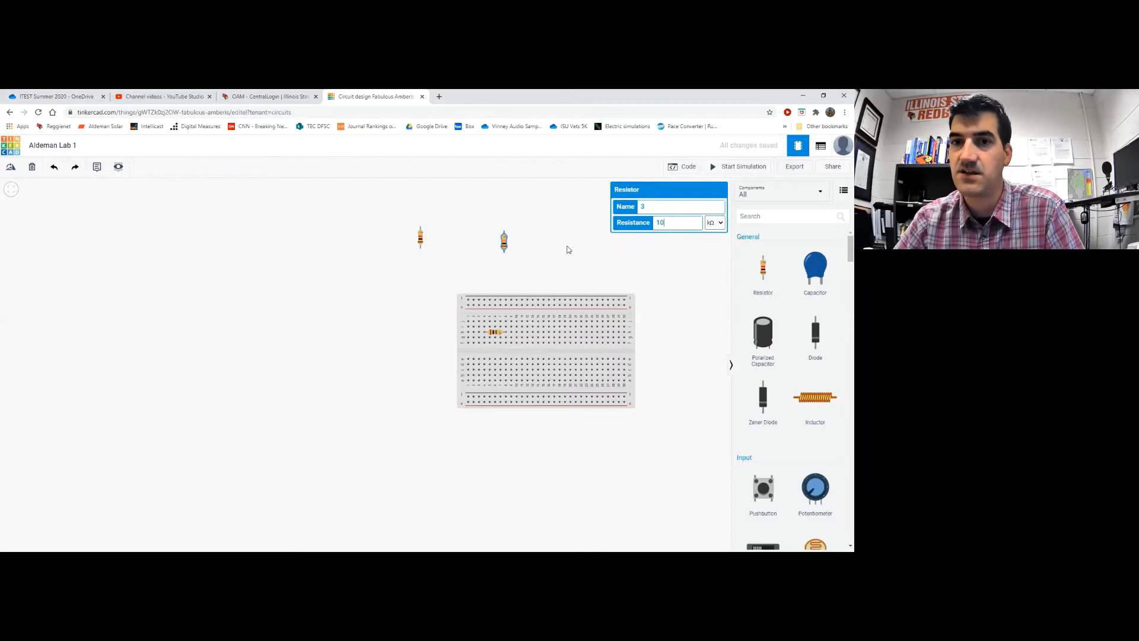
{"action": "left_click", "coordinate": [549, 218]}
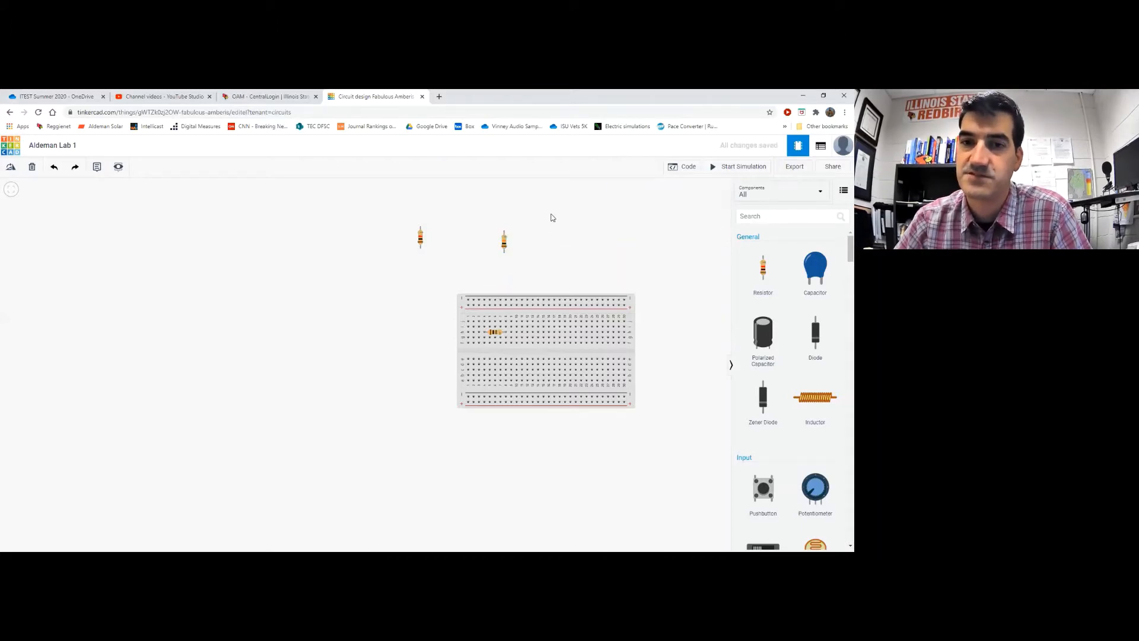
Check all three resistor values, keeping kΩ as the right resistor's unit
{"action": "left_click", "coordinate": [493, 334]}
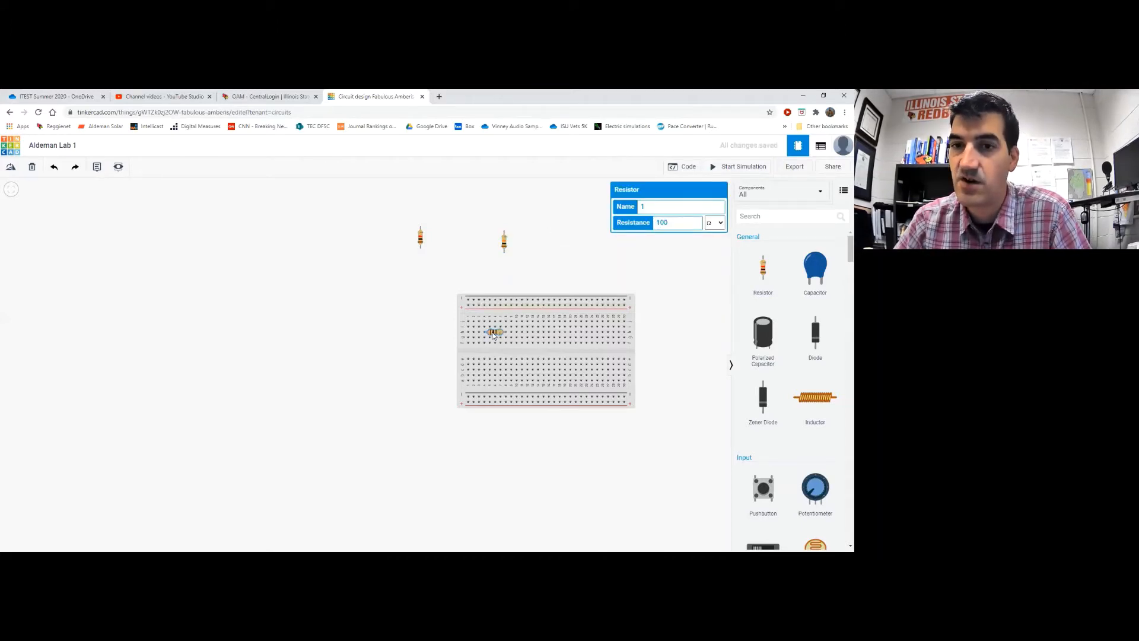
{"action": "left_click", "coordinate": [420, 238]}
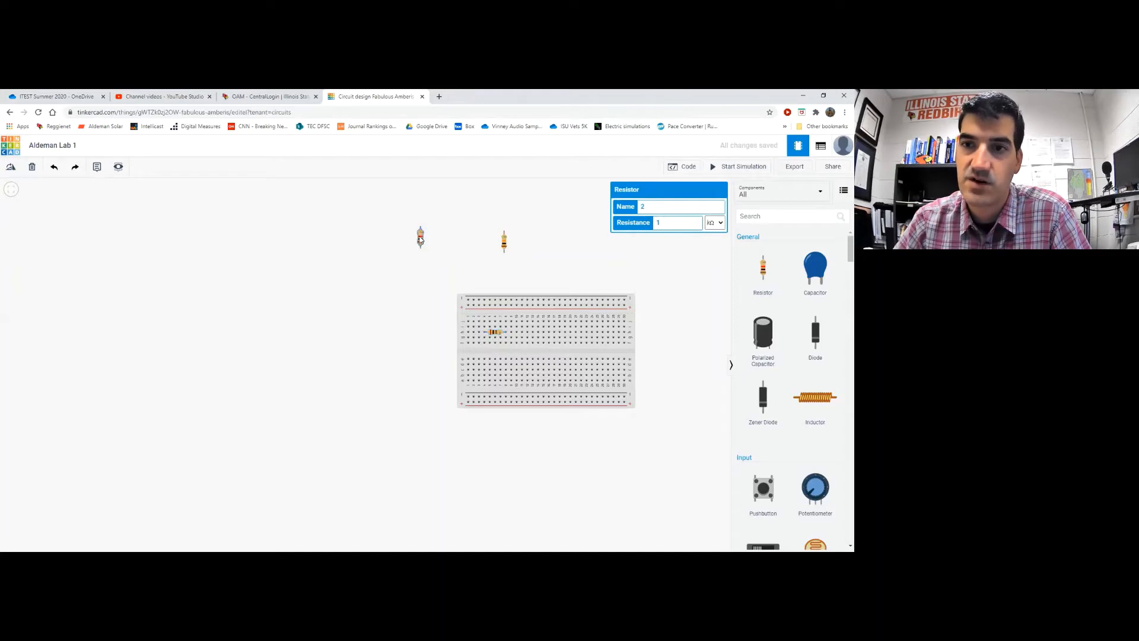
{"action": "left_click", "coordinate": [503, 241]}
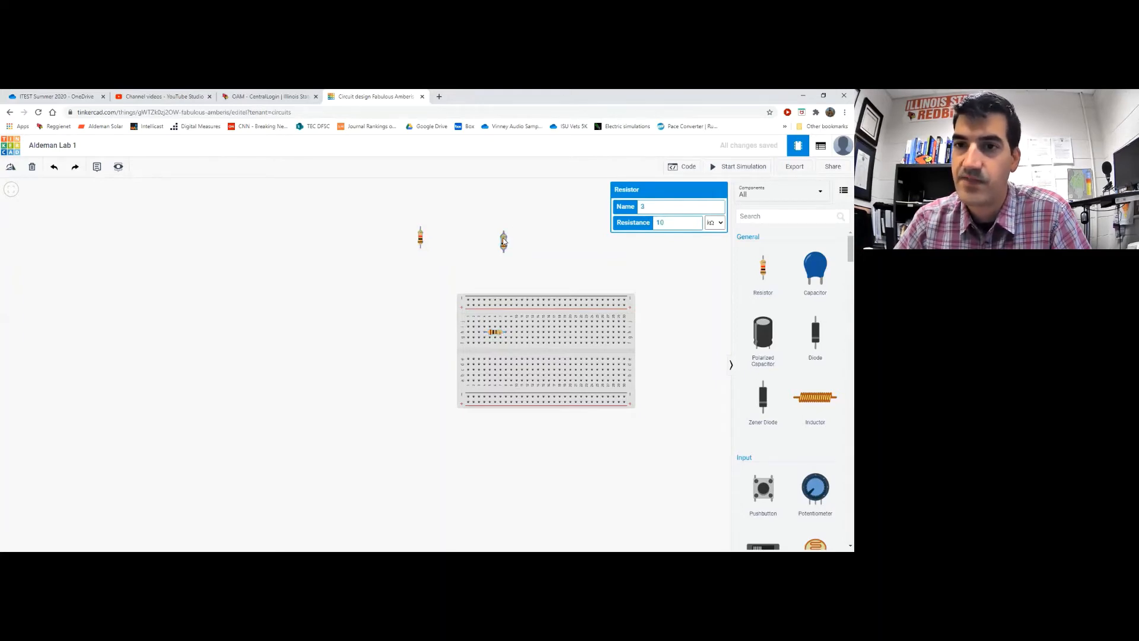
{"action": "left_click", "coordinate": [462, 255]}
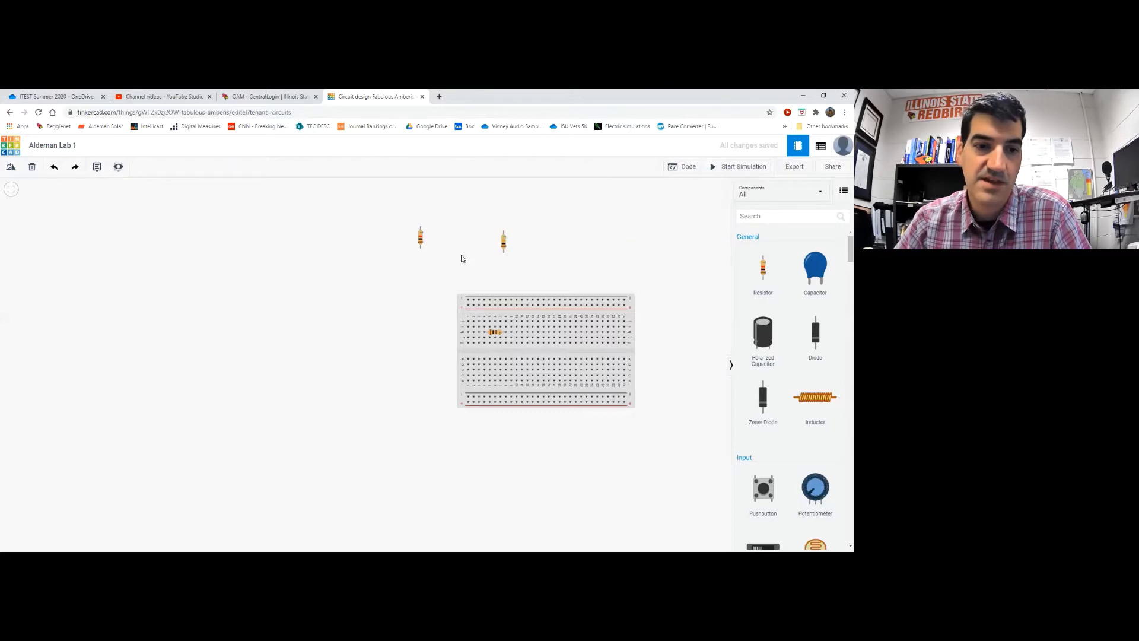
{"action": "left_click", "coordinate": [504, 240]}
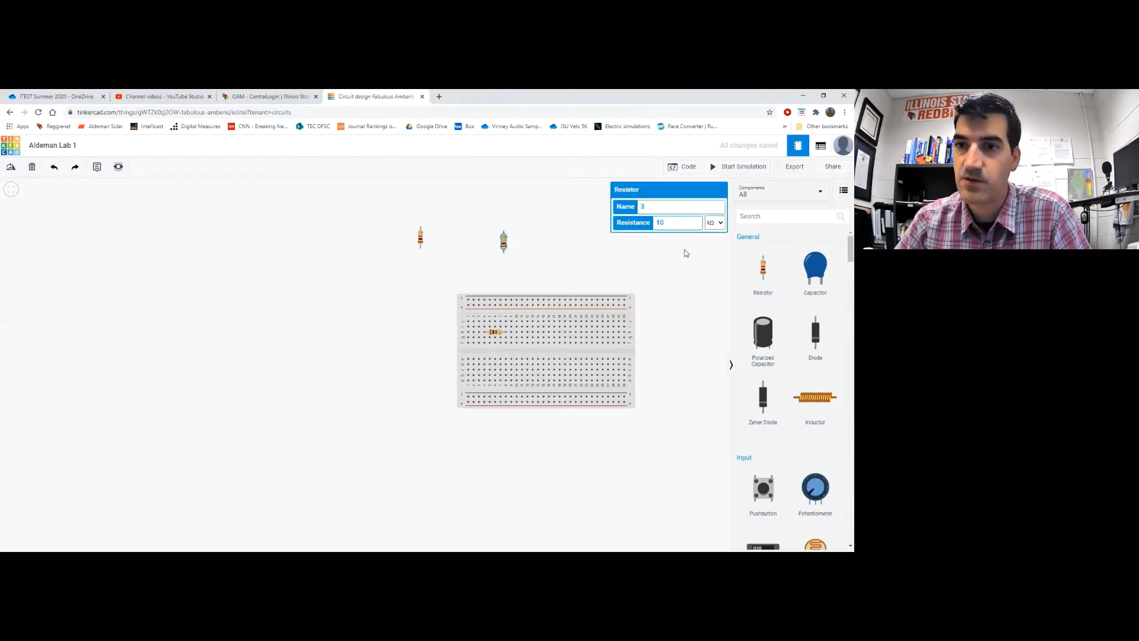
{"action": "left_click", "coordinate": [720, 224]}
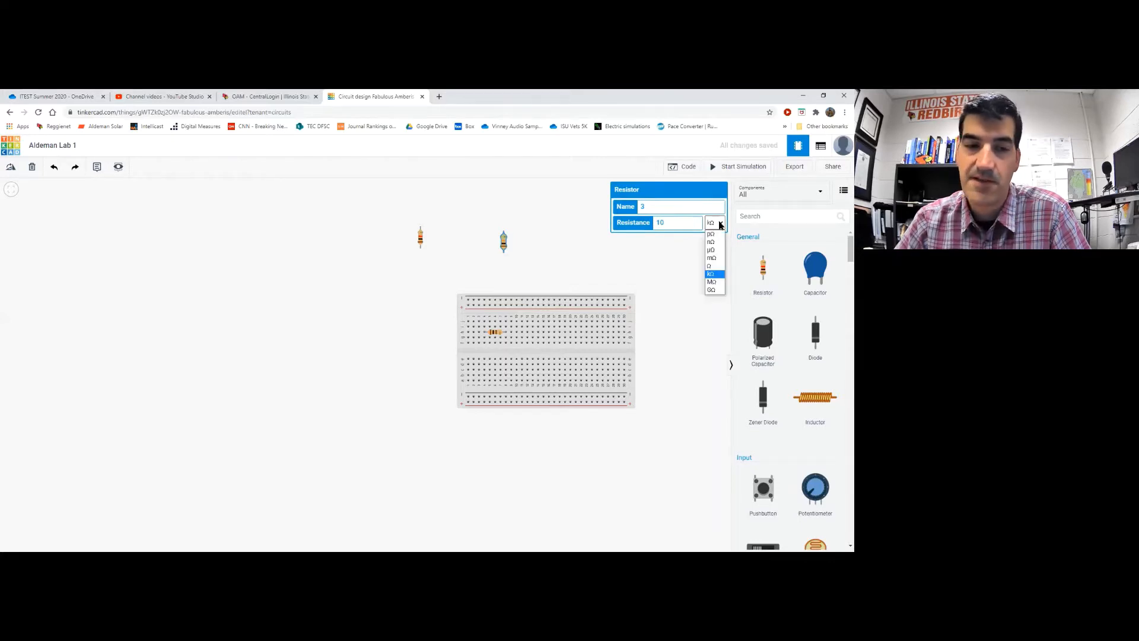
{"action": "left_click", "coordinate": [714, 275]}
{"action": "left_click", "coordinate": [673, 257]}
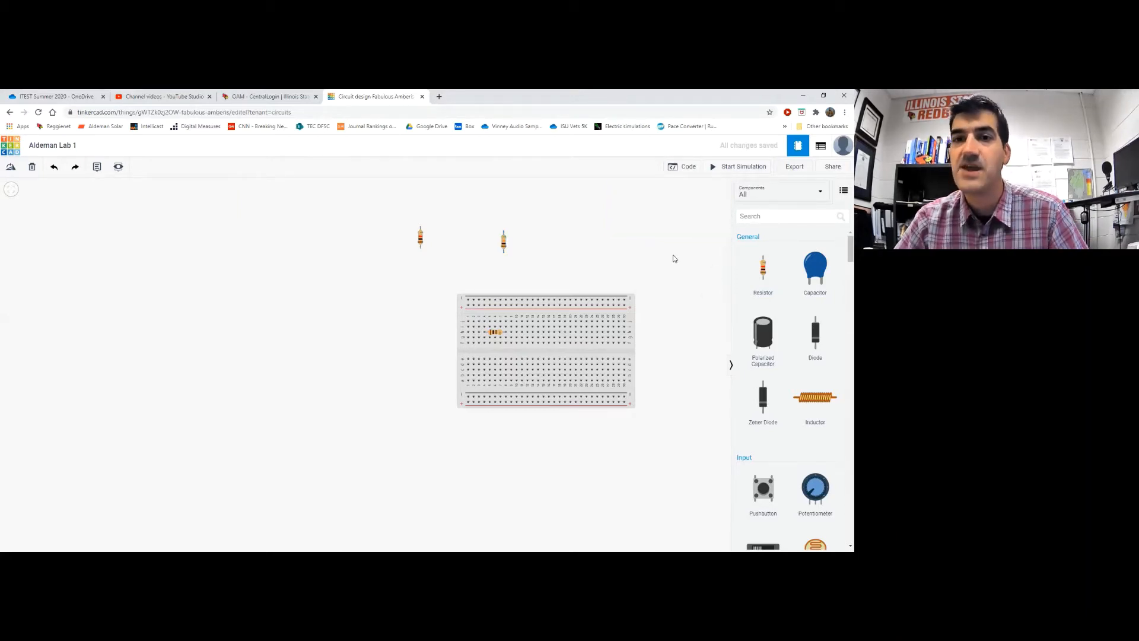
{"action": "left_click", "coordinate": [421, 238]}
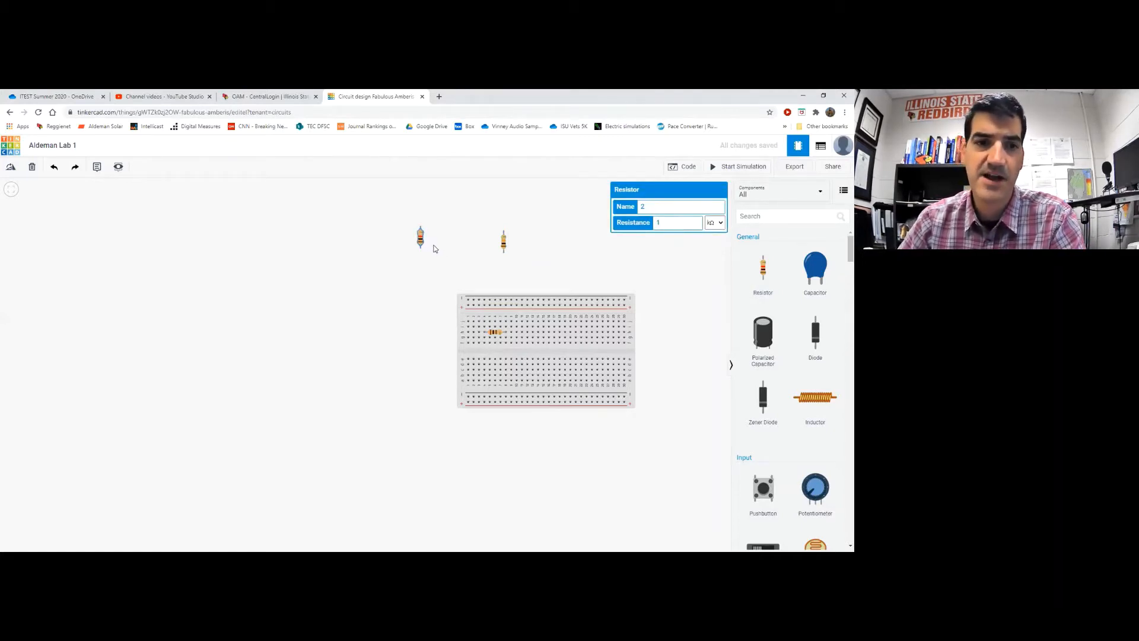
Turn the left resistor horizontal and place it on the breadboard
{"action": "left_click", "coordinate": [10, 169]}
{"action": "left_click", "coordinate": [9, 169]}
{"action": "left_click", "coordinate": [9, 169]}
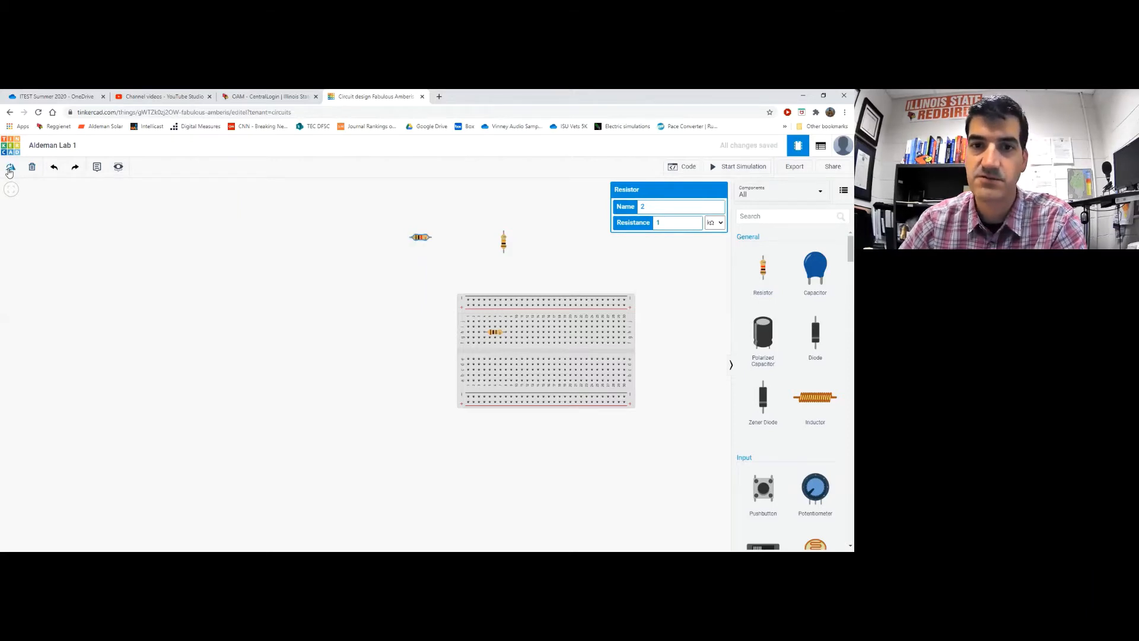
{"action": "left_click", "coordinate": [358, 290]}
{"action": "left_click_drag", "start_coordinate": [424, 240], "coordinate": [500, 340]}
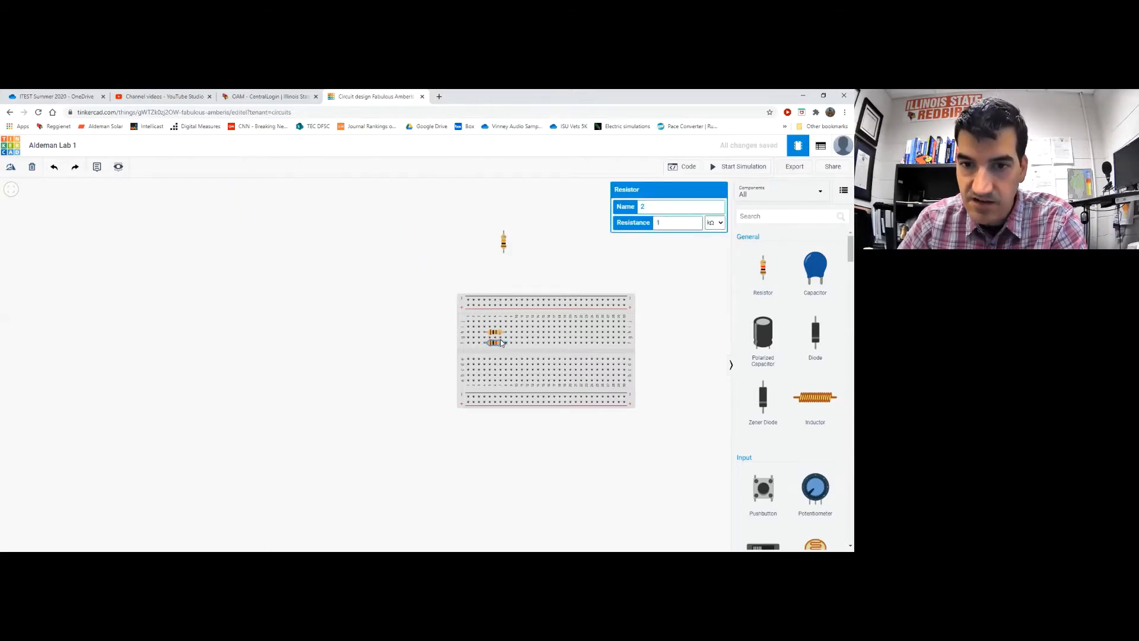
Turn the remaining upright resistor horizontal and seat it near row a, column 5
{"action": "left_click", "coordinate": [502, 241]}
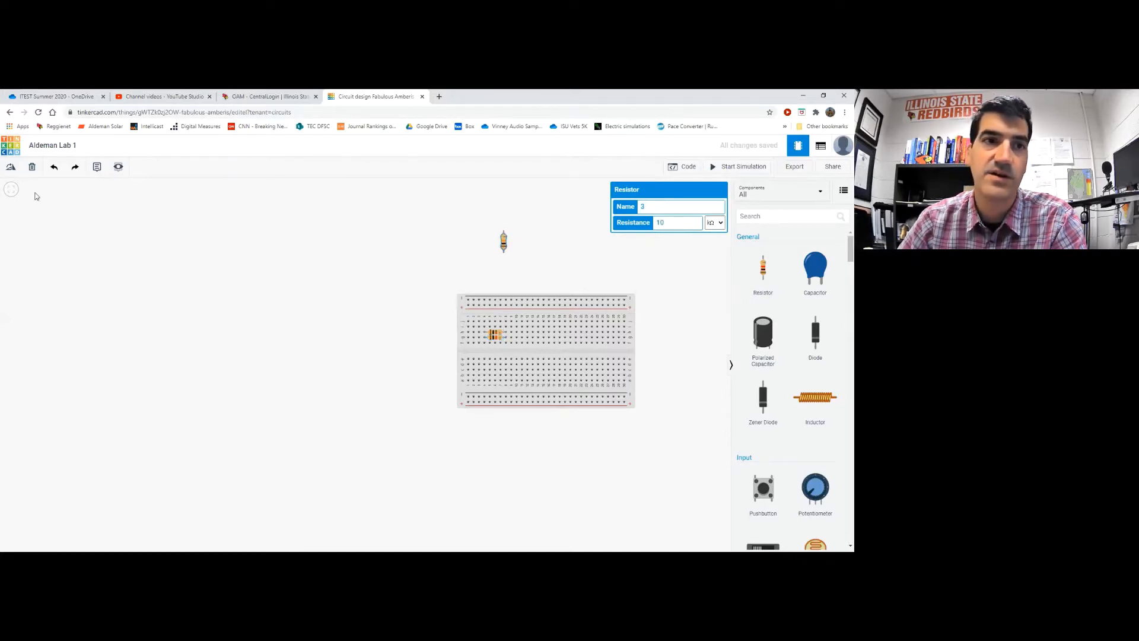
{"action": "left_click", "coordinate": [11, 168]}
{"action": "left_click", "coordinate": [10, 168]}
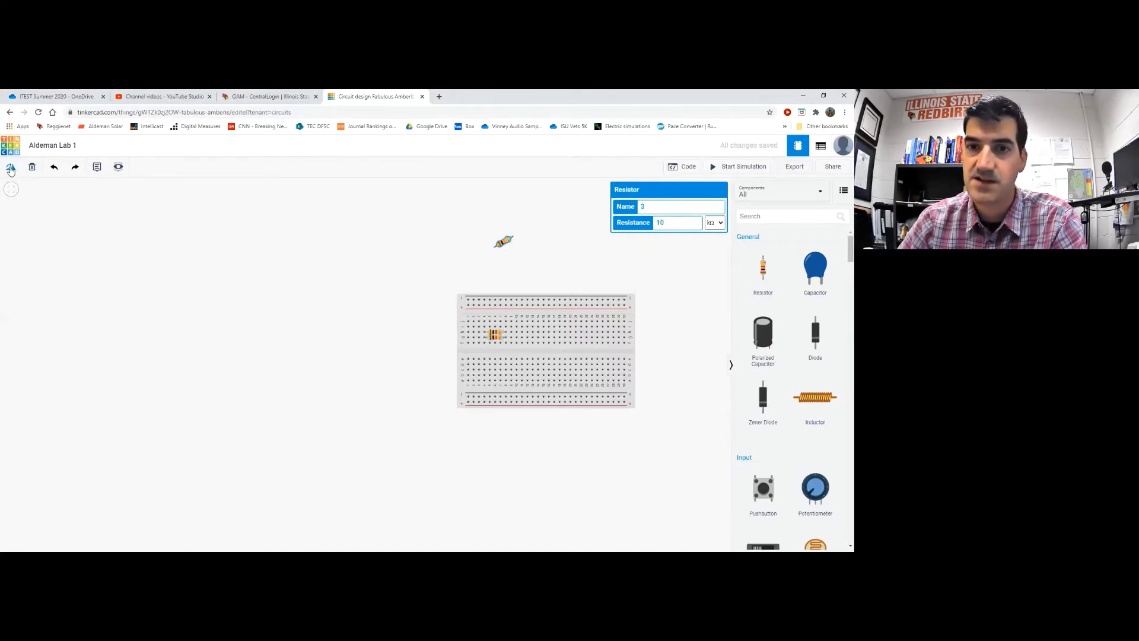
{"action": "left_click", "coordinate": [10, 168]}
{"action": "left_click_drag", "start_coordinate": [495, 242], "coordinate": [494, 328]}
{"action": "left_click", "coordinate": [484, 256]}
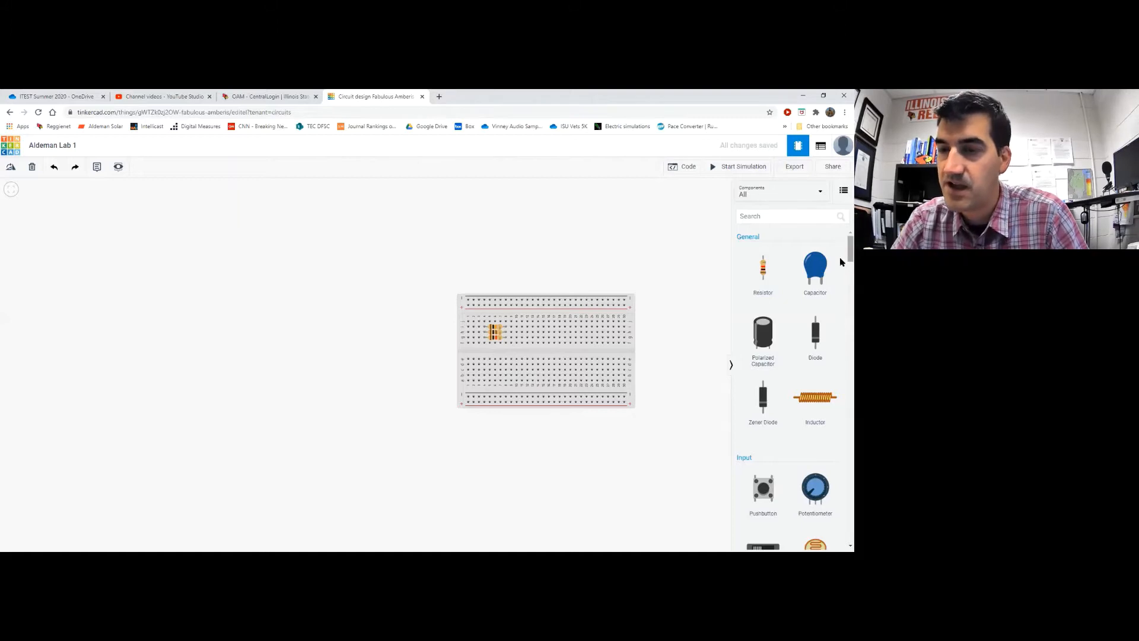
Scroll the Components panel down to the Instruments section with the multimeter and power supply
{"action": "scroll", "coordinate": [840, 263], "scroll_direction": "down", "scroll_amount": 1}
{"action": "scroll", "coordinate": [840, 267], "scroll_direction": "down", "scroll_amount": 1}
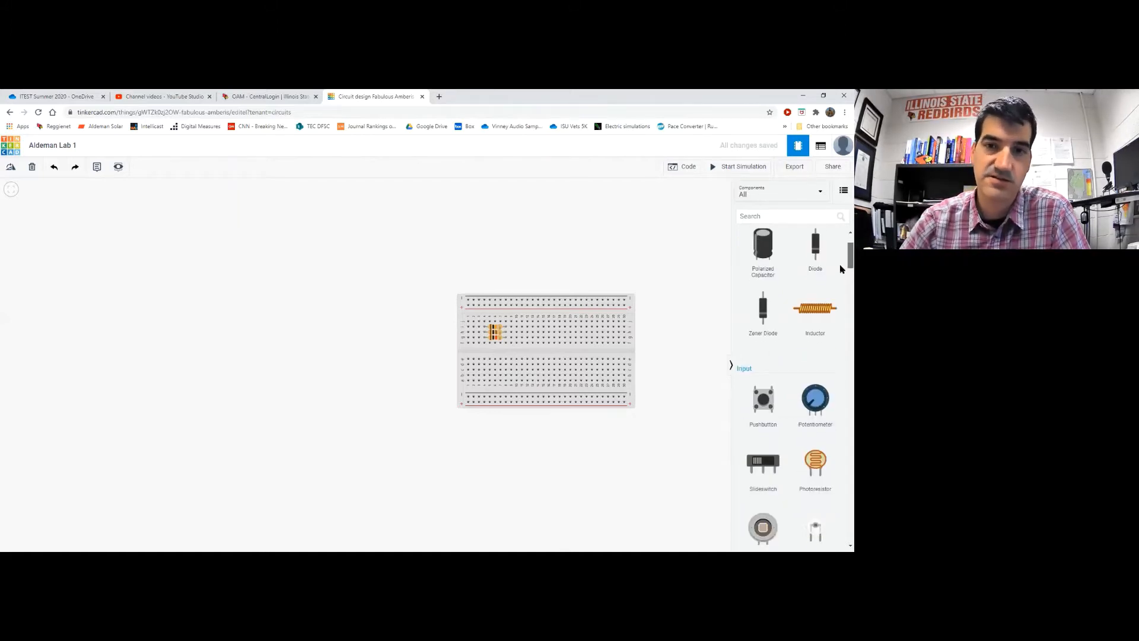
{"action": "scroll", "coordinate": [840, 273], "scroll_direction": "down", "scroll_amount": 3}
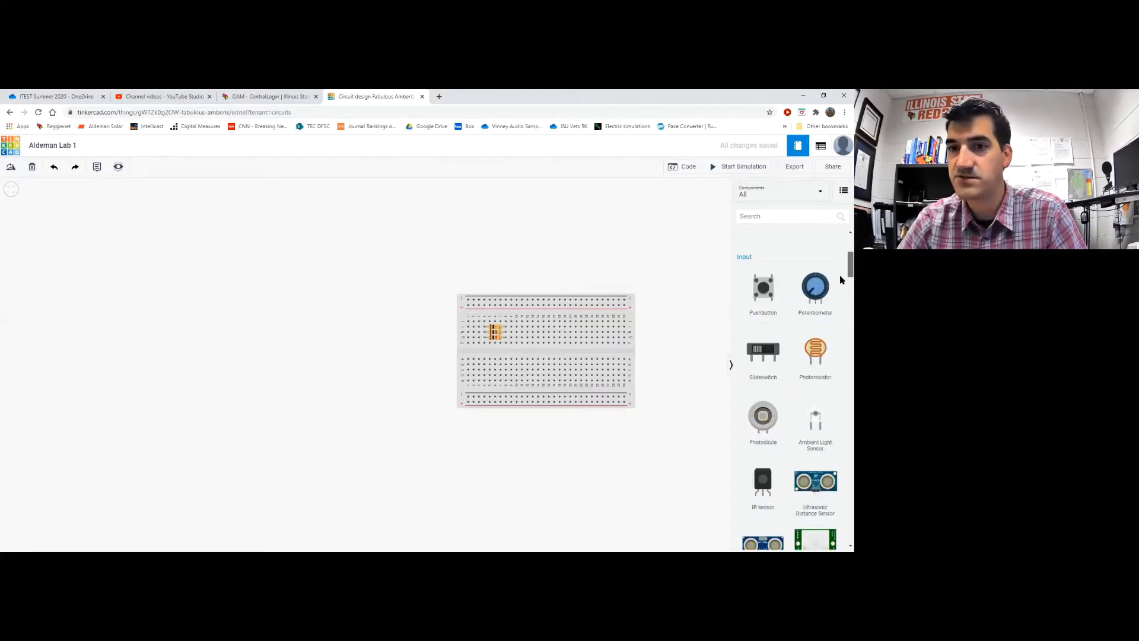
{"action": "scroll", "coordinate": [841, 287], "scroll_direction": "down", "scroll_amount": 2}
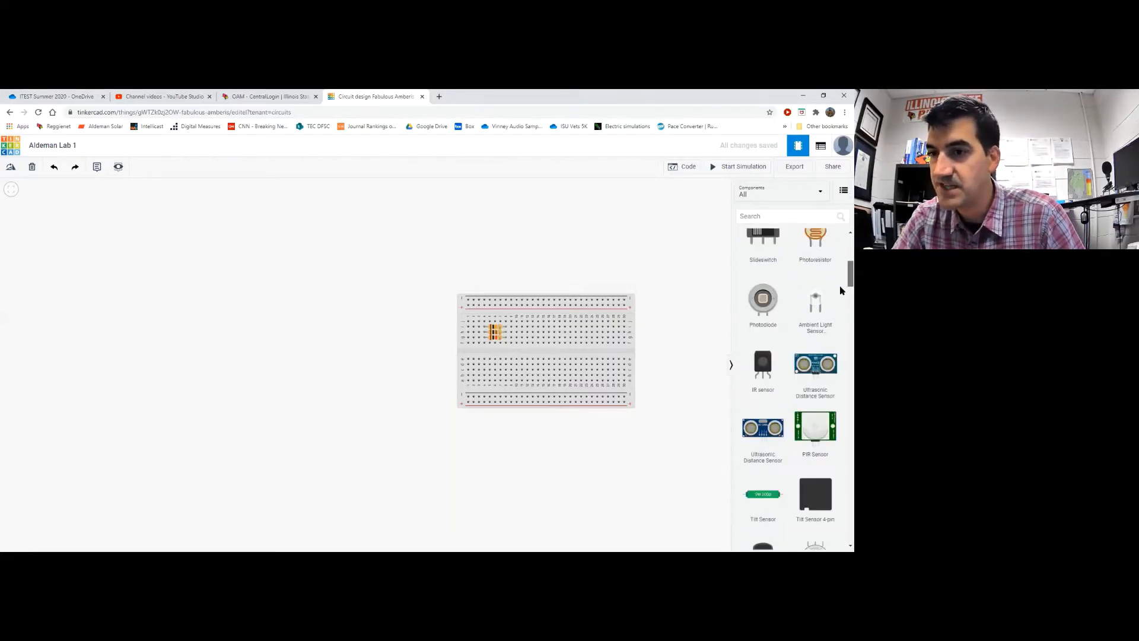
{"action": "scroll", "coordinate": [840, 296], "scroll_direction": "down", "scroll_amount": 10}
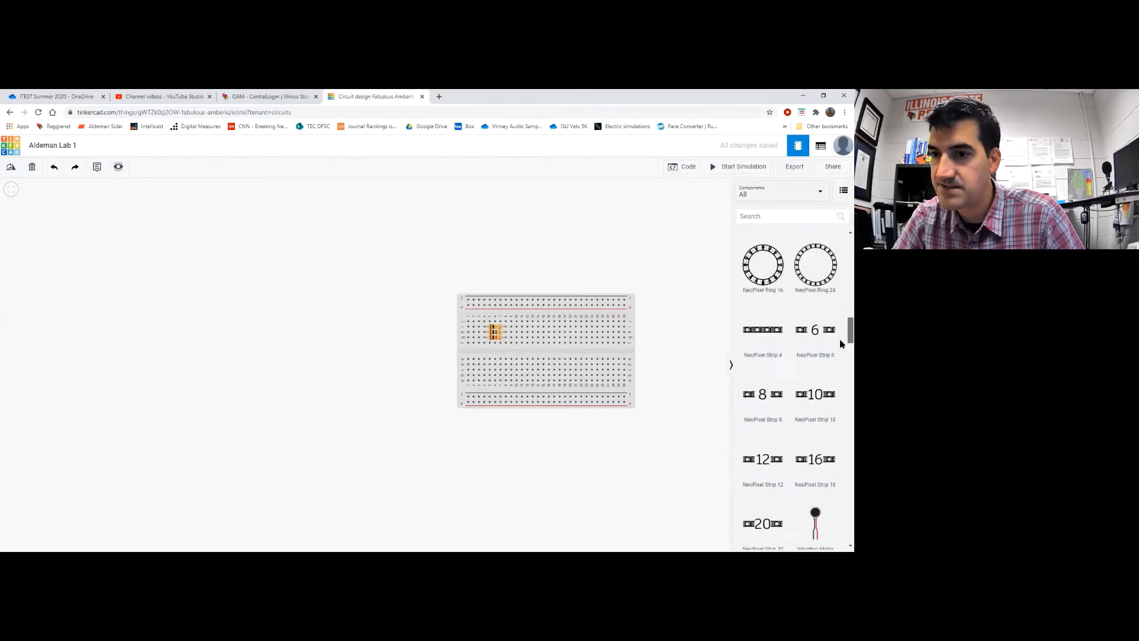
{"action": "scroll", "coordinate": [840, 344], "scroll_direction": "down", "scroll_amount": 8}
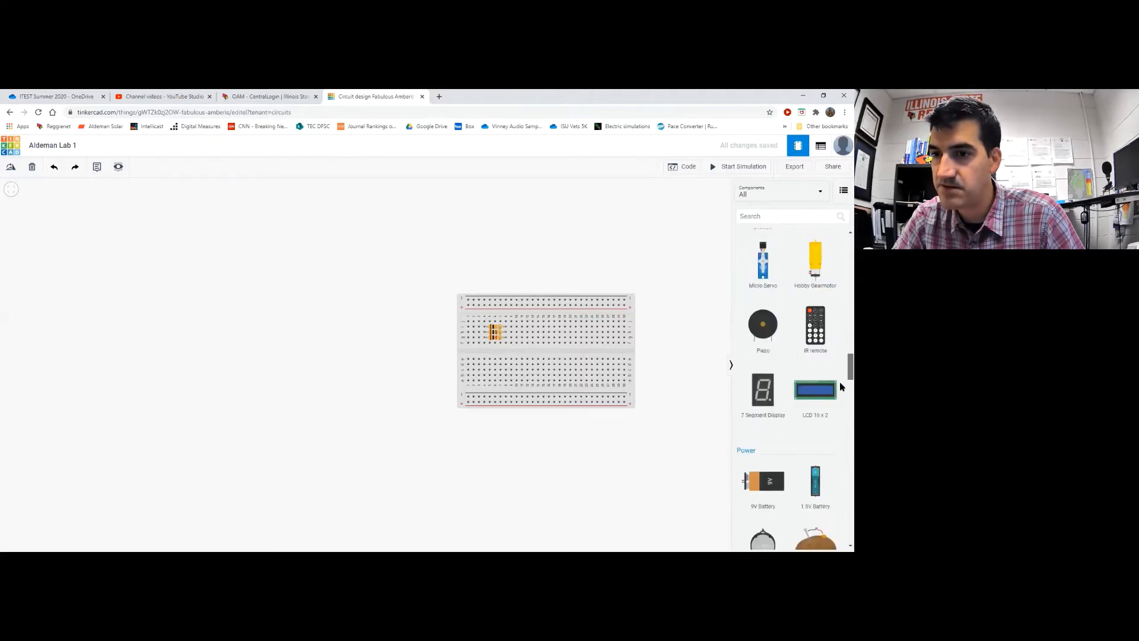
{"action": "scroll", "coordinate": [842, 386], "scroll_direction": "down", "scroll_amount": 8}
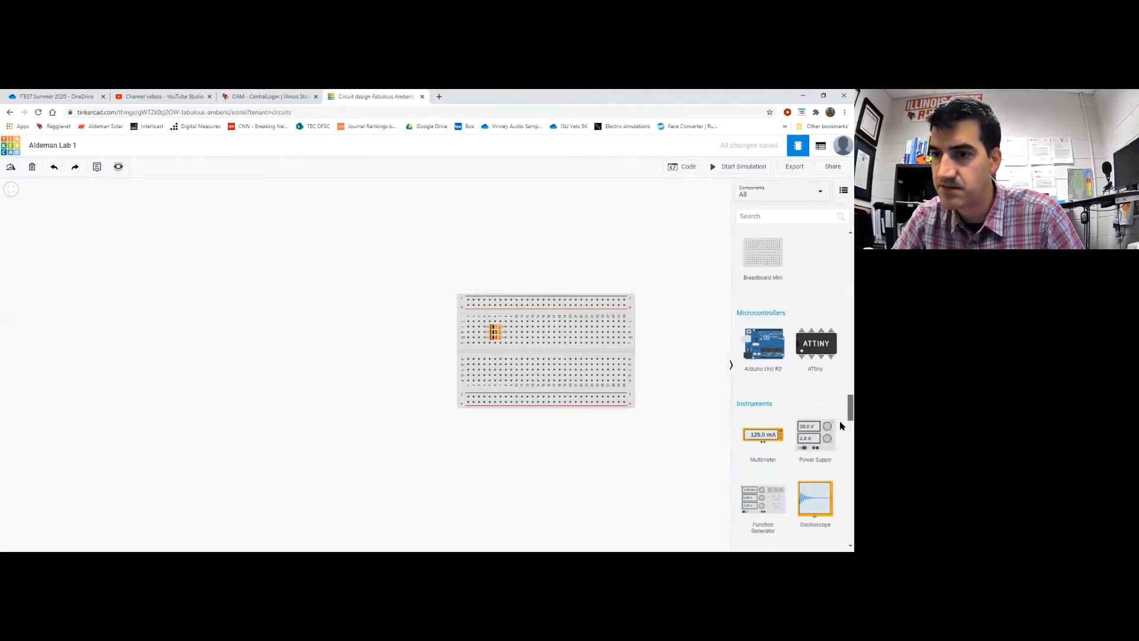
{"action": "scroll", "coordinate": [839, 424], "scroll_direction": "down", "scroll_amount": 2}
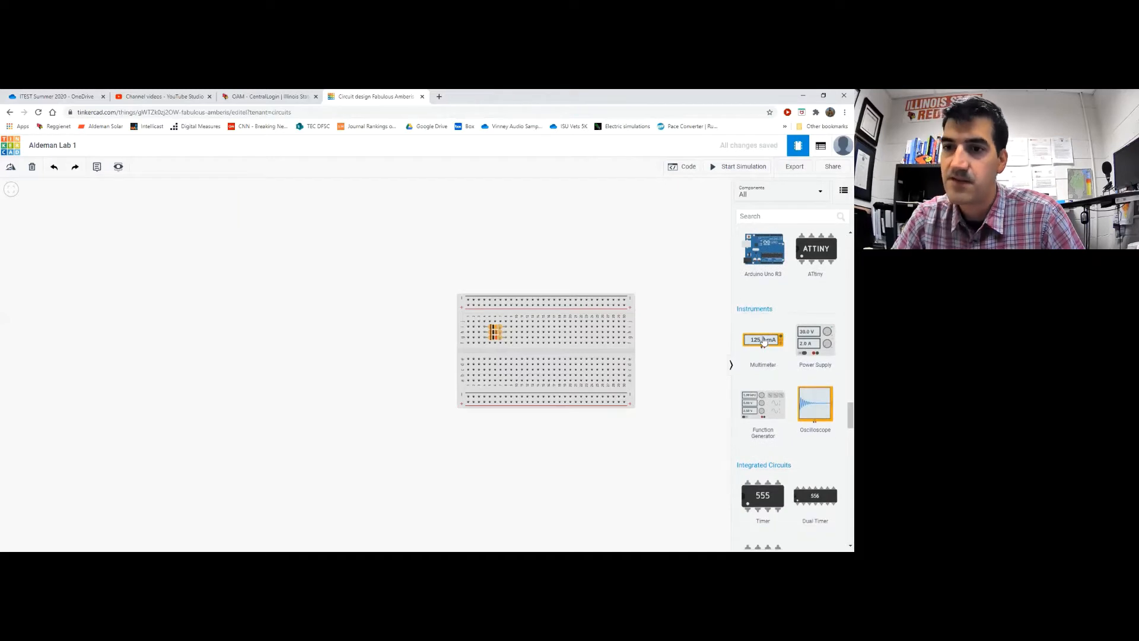
Place a multimeter on the canvas above the breadboard
{"action": "left_click_drag", "start_coordinate": [764, 341], "coordinate": [491, 228]}
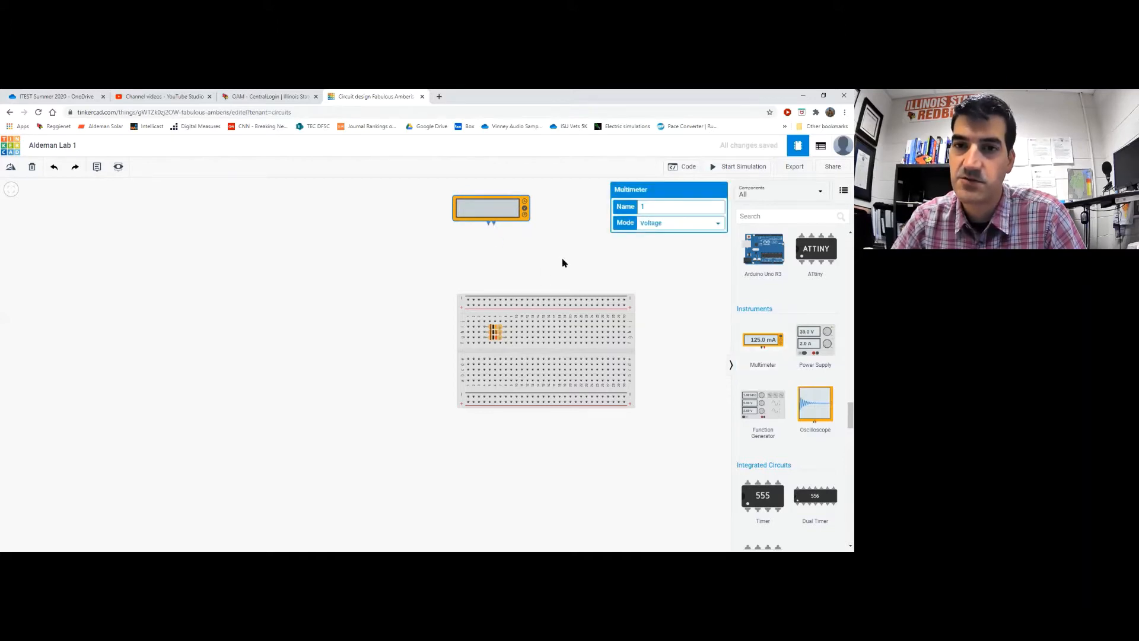
{"action": "scroll", "coordinate": [564, 263], "scroll_direction": "up", "scroll_amount": 1}
{"action": "scroll", "coordinate": [562, 262], "scroll_direction": "up", "scroll_amount": 1}
{"action": "left_click_drag", "start_coordinate": [527, 267], "coordinate": [535, 303]}
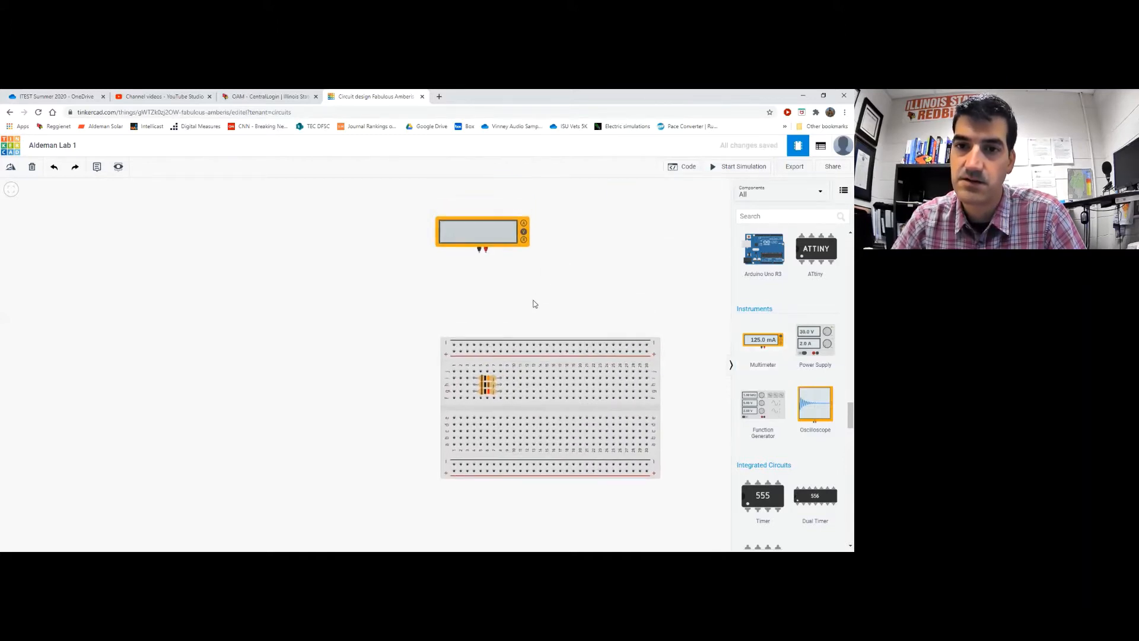
{"action": "scroll", "coordinate": [535, 303], "scroll_direction": "up", "scroll_amount": 1}
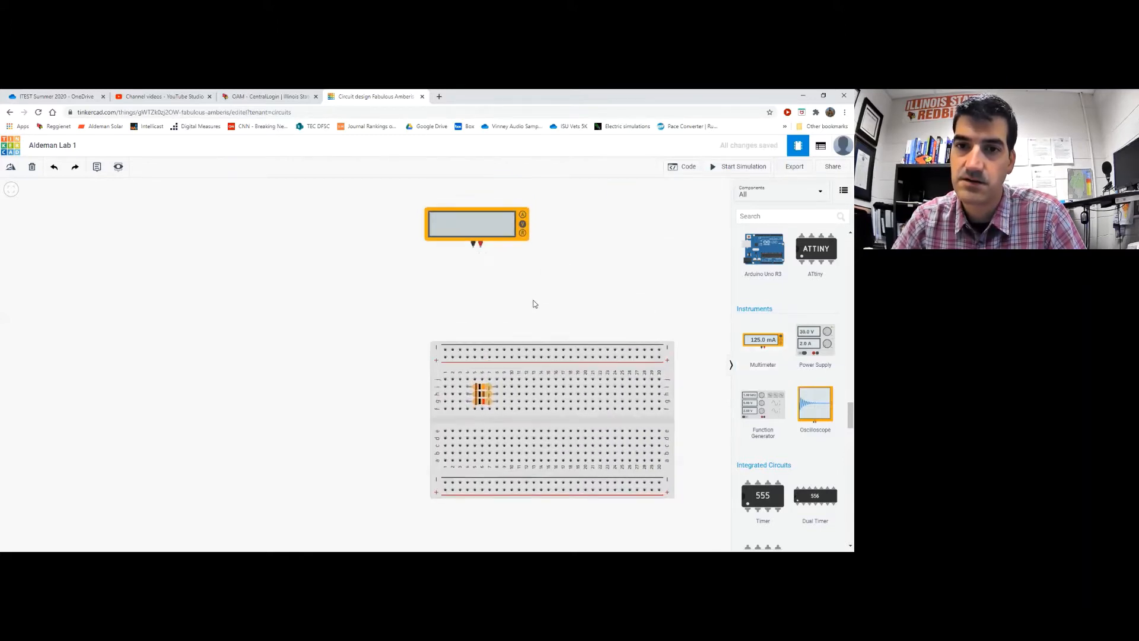
Set the multimeter's mode to Resistance and nudge it slightly down and right
{"action": "left_click", "coordinate": [486, 225]}
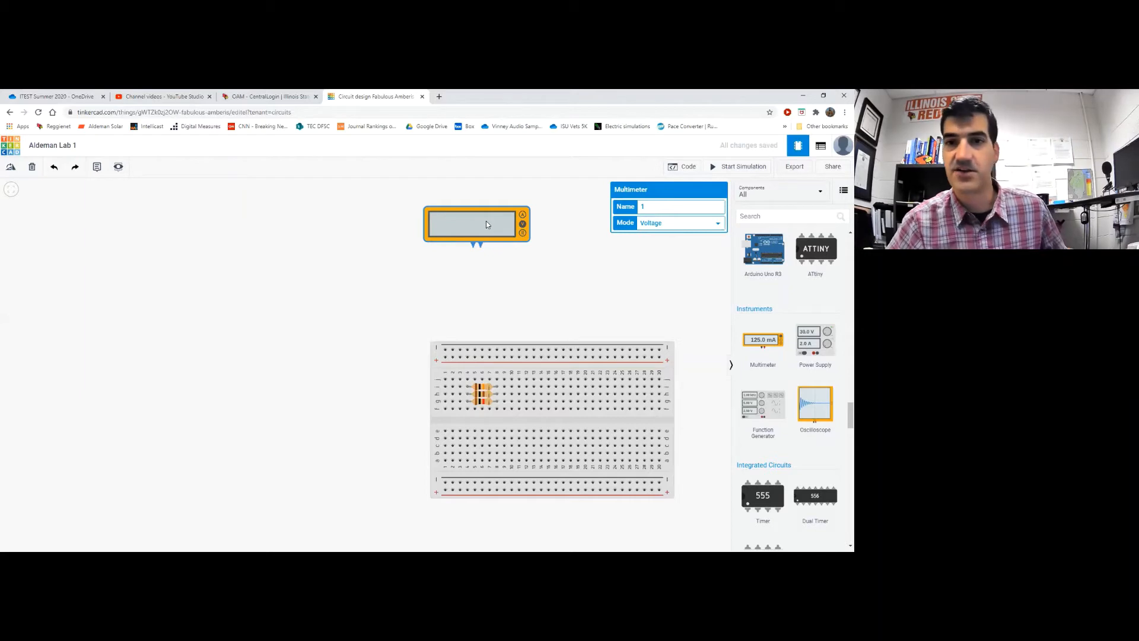
{"action": "left_click", "coordinate": [475, 229]}
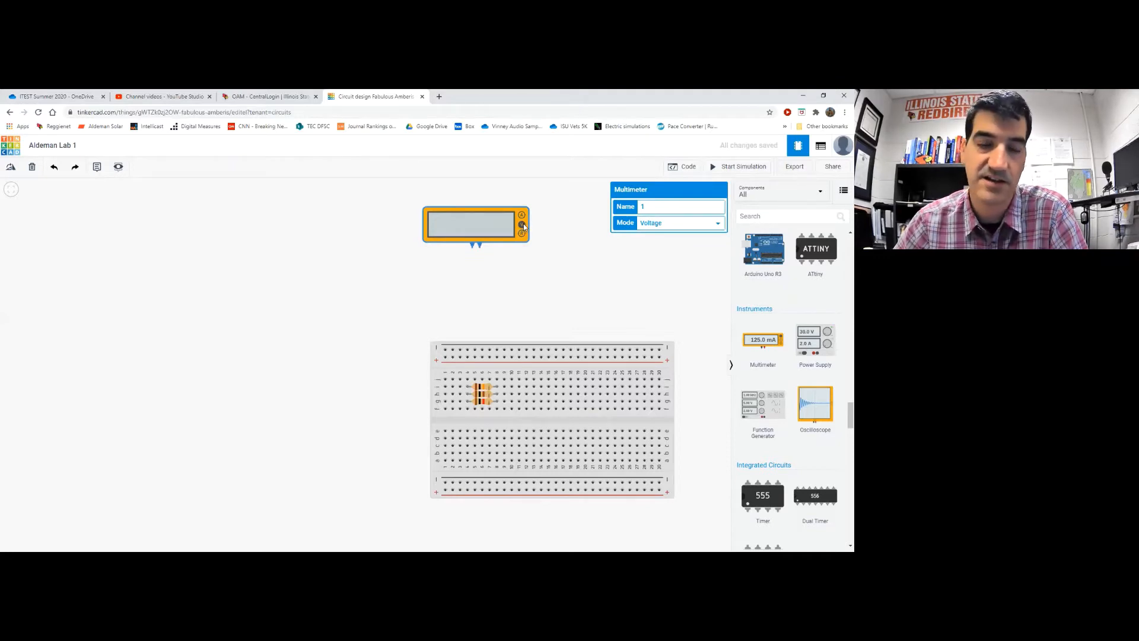
{"action": "left_click", "coordinate": [663, 224]}
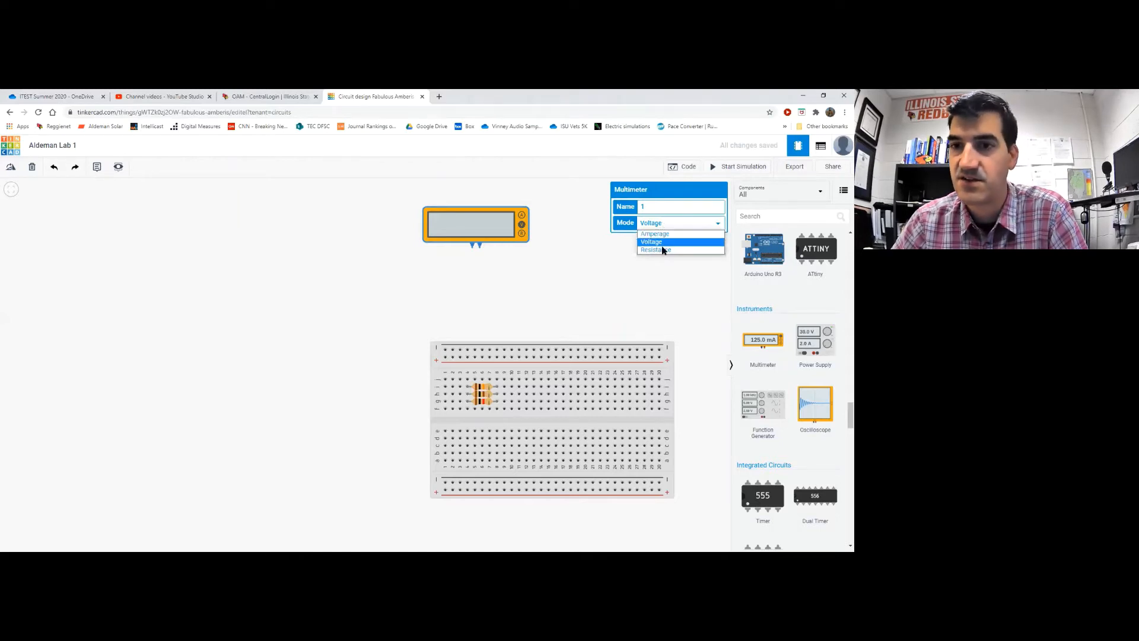
{"action": "left_click", "coordinate": [663, 250]}
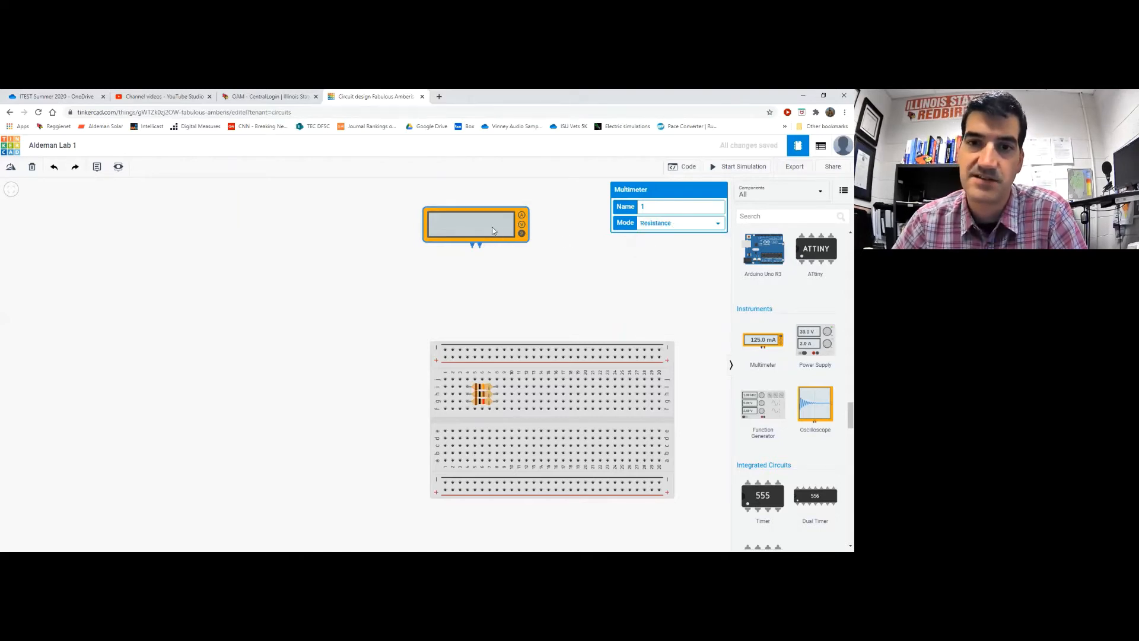
{"action": "left_click_drag", "start_coordinate": [493, 230], "coordinate": [500, 254]}
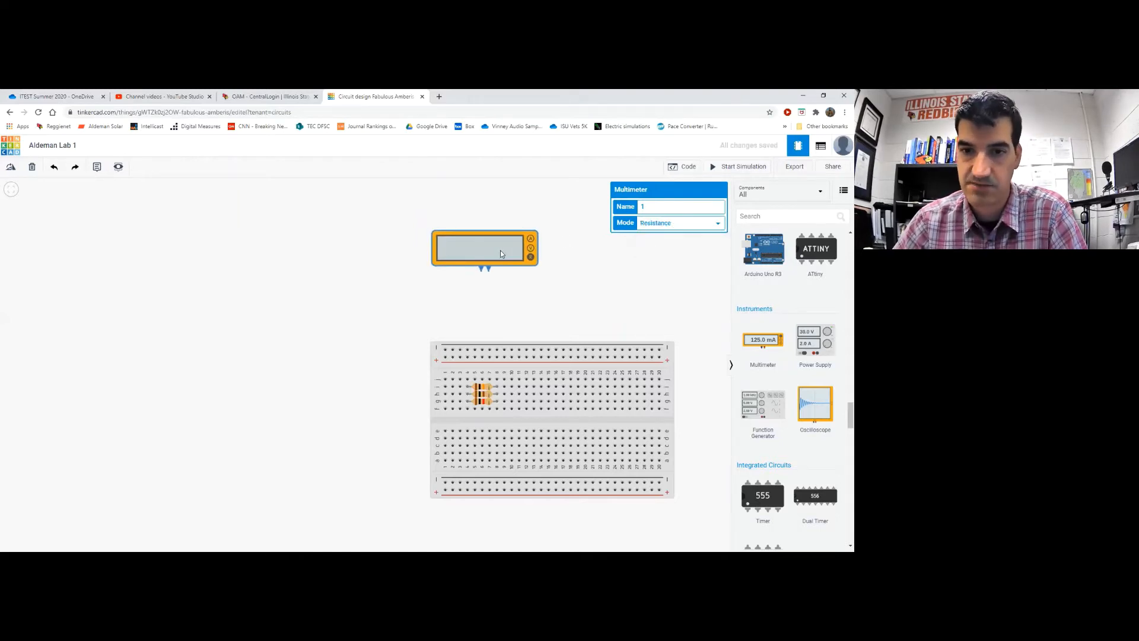
{"action": "left_click", "coordinate": [359, 265]}
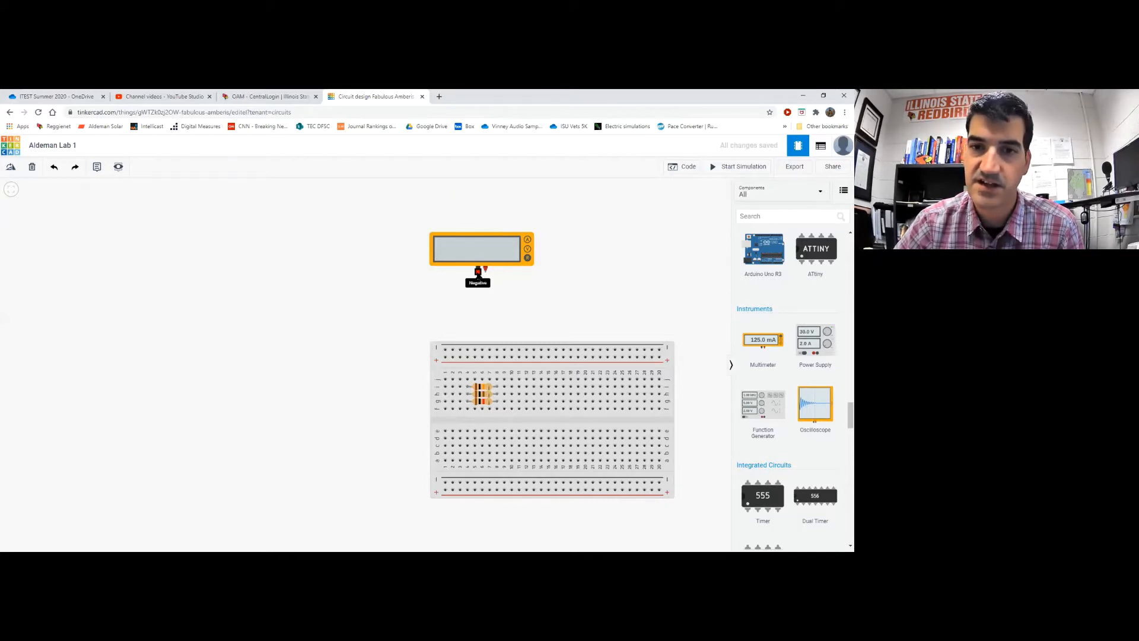
Wire the multimeter's negative terminal to a hole beside the resistor, bending the green wire
{"action": "left_click", "coordinate": [478, 272]}
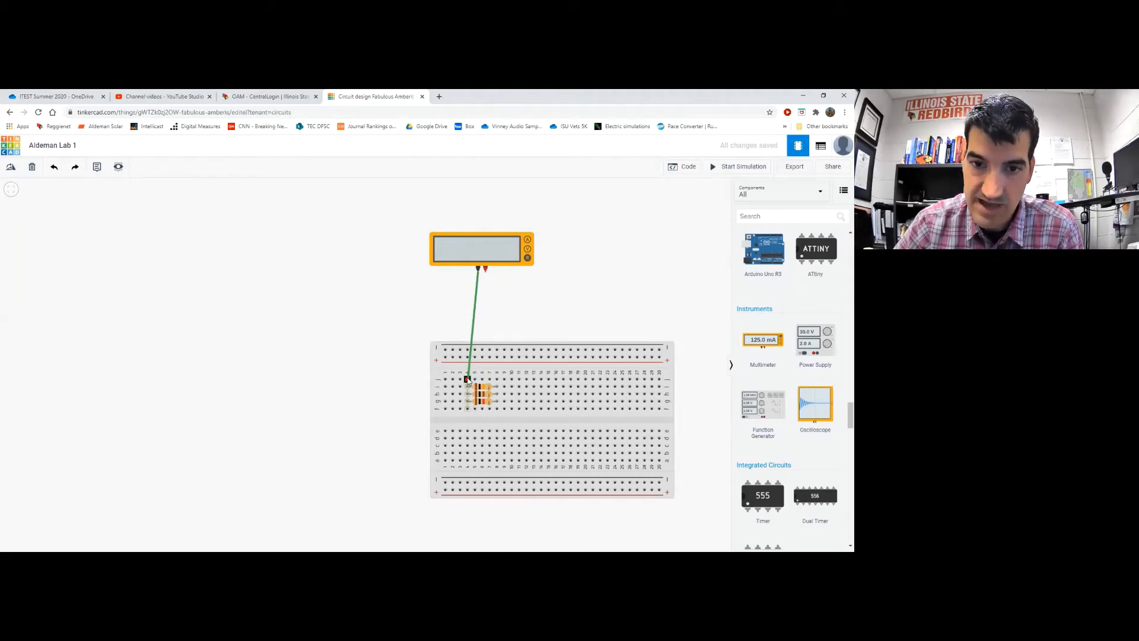
{"action": "left_click", "coordinate": [467, 379]}
{"action": "left_click", "coordinate": [468, 379]}
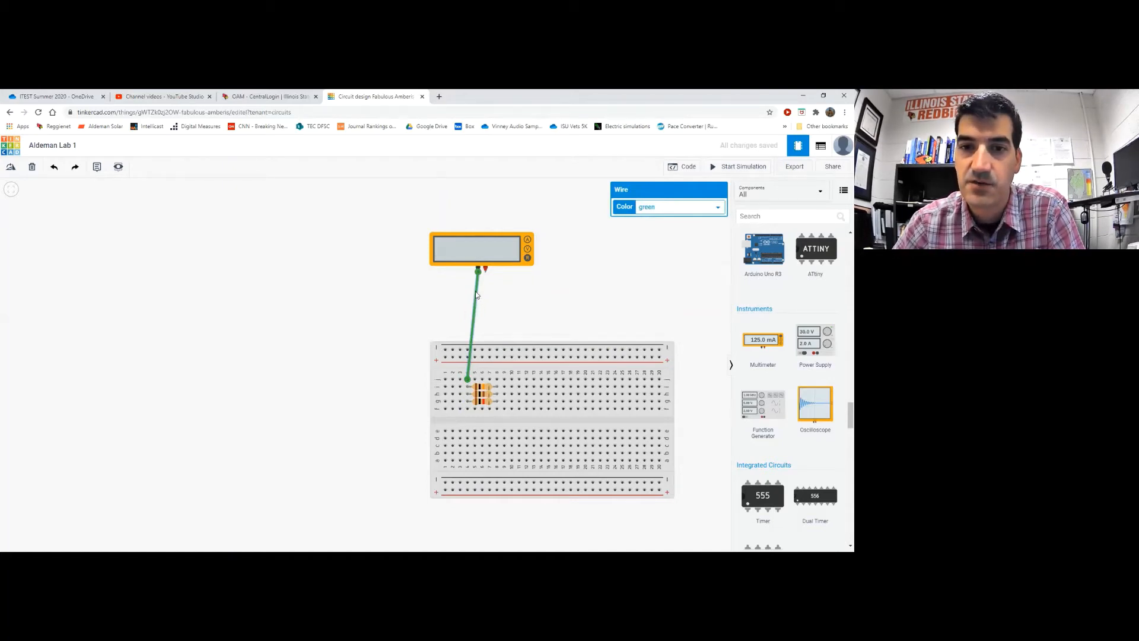
{"action": "mouse_move", "coordinate": [477, 295]}
{"action": "left_mouse_down"}
{"action": "mouse_move", "coordinate": [422, 297]}
{"action": "mouse_move", "coordinate": [512, 318]}
{"action": "mouse_move", "coordinate": [374, 321]}
{"action": "mouse_move", "coordinate": [496, 336]}
{"action": "mouse_move", "coordinate": [478, 299]}
{"action": "left_mouse_up"}
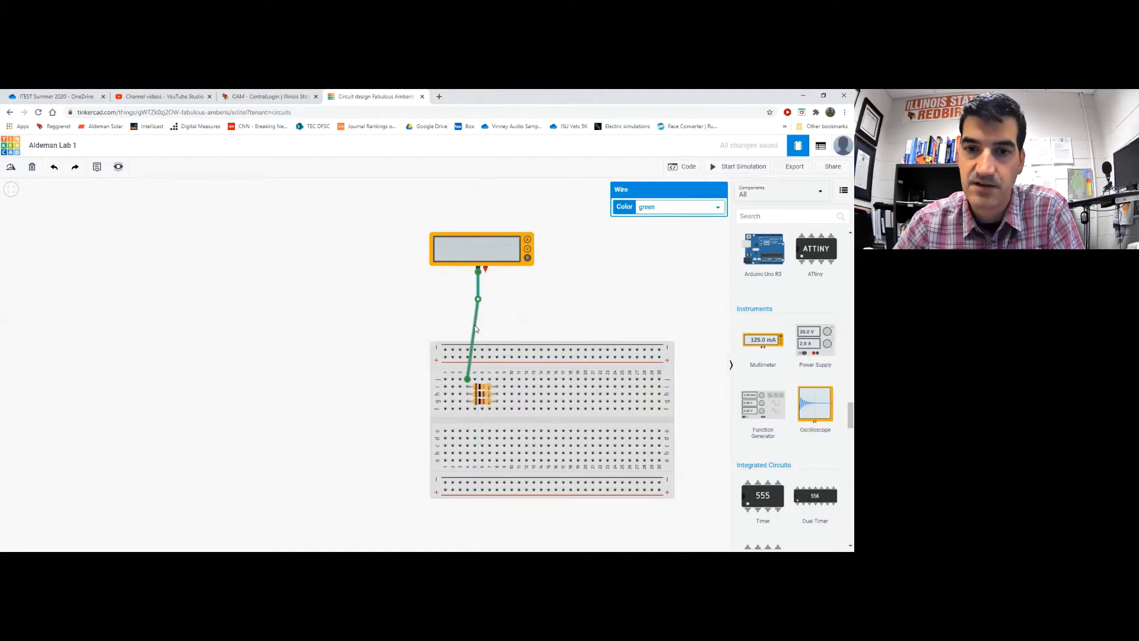
{"action": "mouse_move", "coordinate": [473, 314]}
{"action": "left_mouse_down"}
{"action": "mouse_move", "coordinate": [466, 300]}
{"action": "mouse_move", "coordinate": [504, 306]}
{"action": "mouse_move", "coordinate": [478, 325]}
{"action": "mouse_move", "coordinate": [452, 295]}
{"action": "mouse_move", "coordinate": [469, 301]}
{"action": "left_mouse_up"}
{"action": "left_click", "coordinate": [359, 311]}
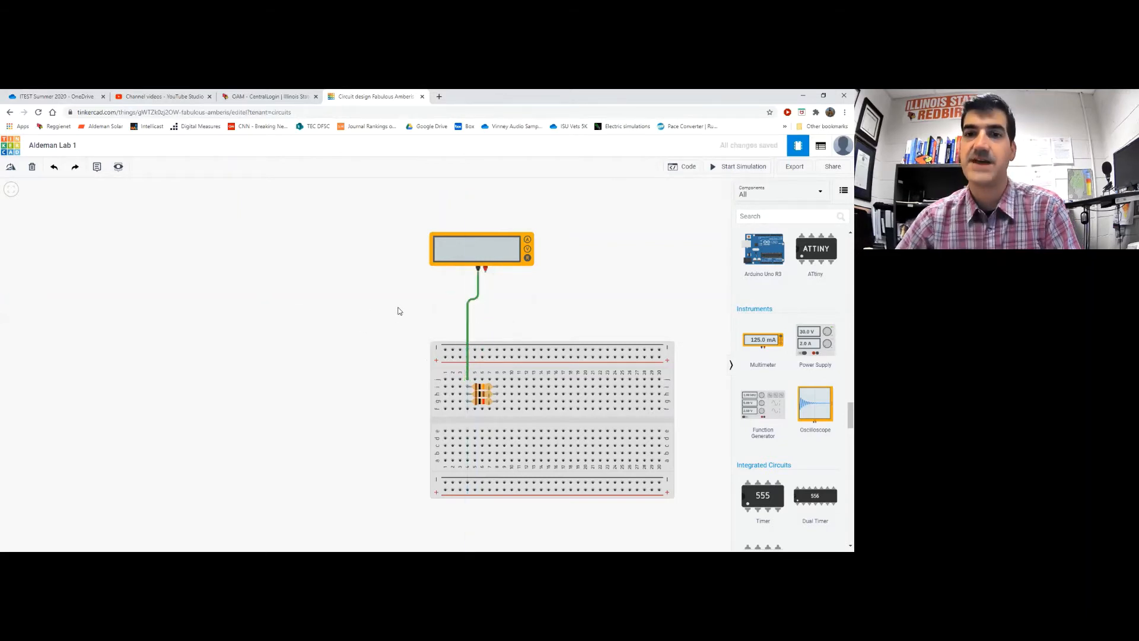
Recolour the negative lead wire black
{"action": "left_click", "coordinate": [468, 312]}
{"action": "left_click", "coordinate": [681, 208]}
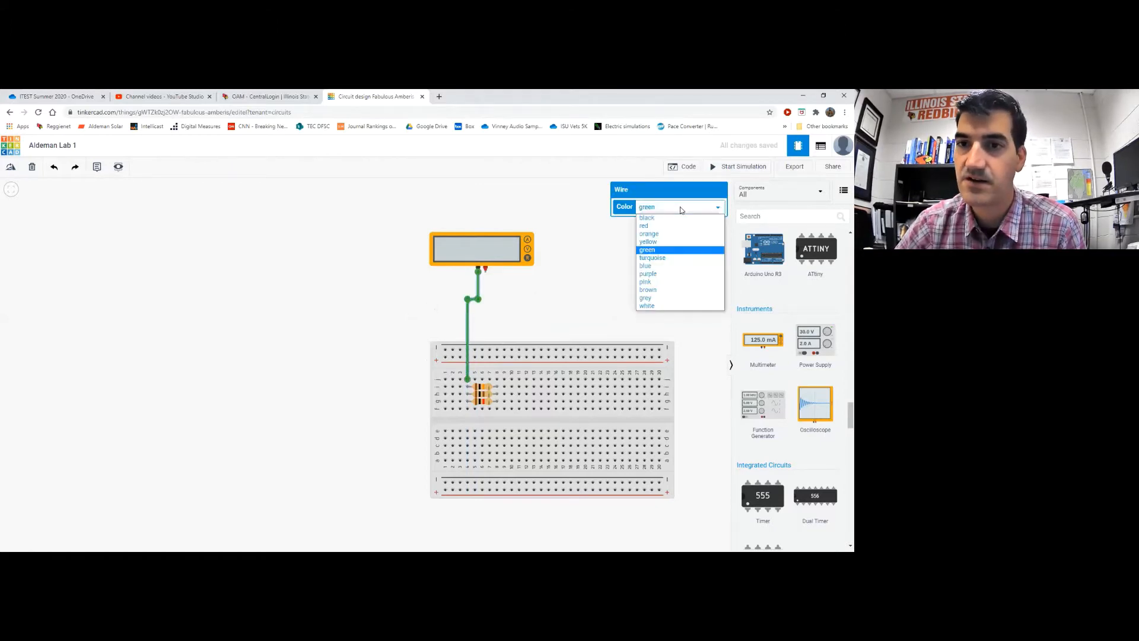
{"action": "left_click", "coordinate": [646, 218]}
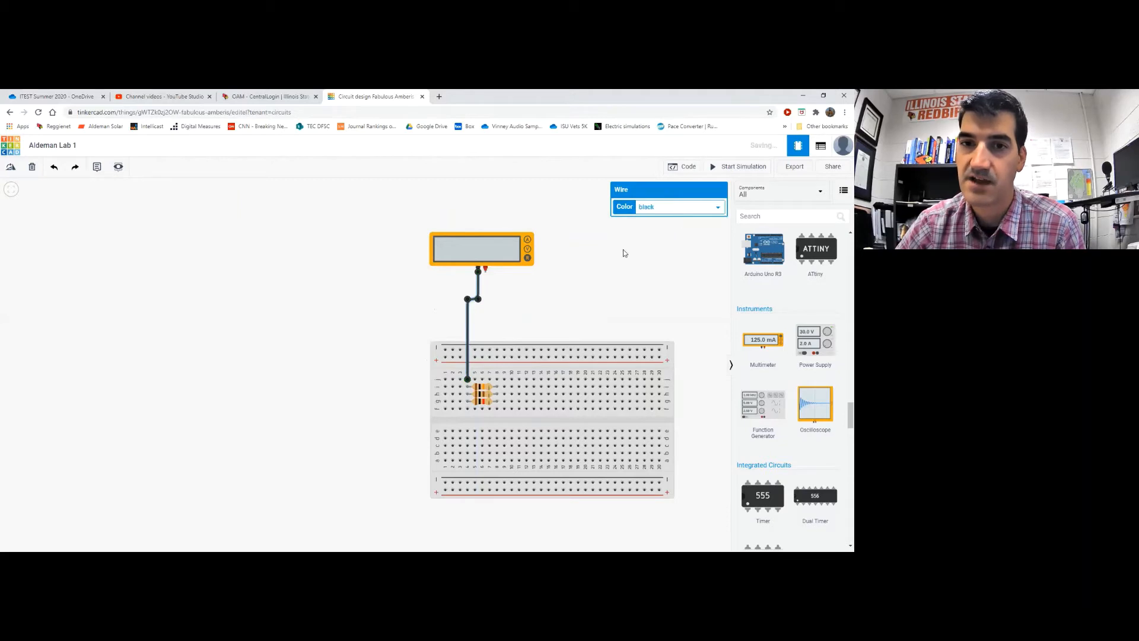
{"action": "left_click", "coordinate": [588, 299]}
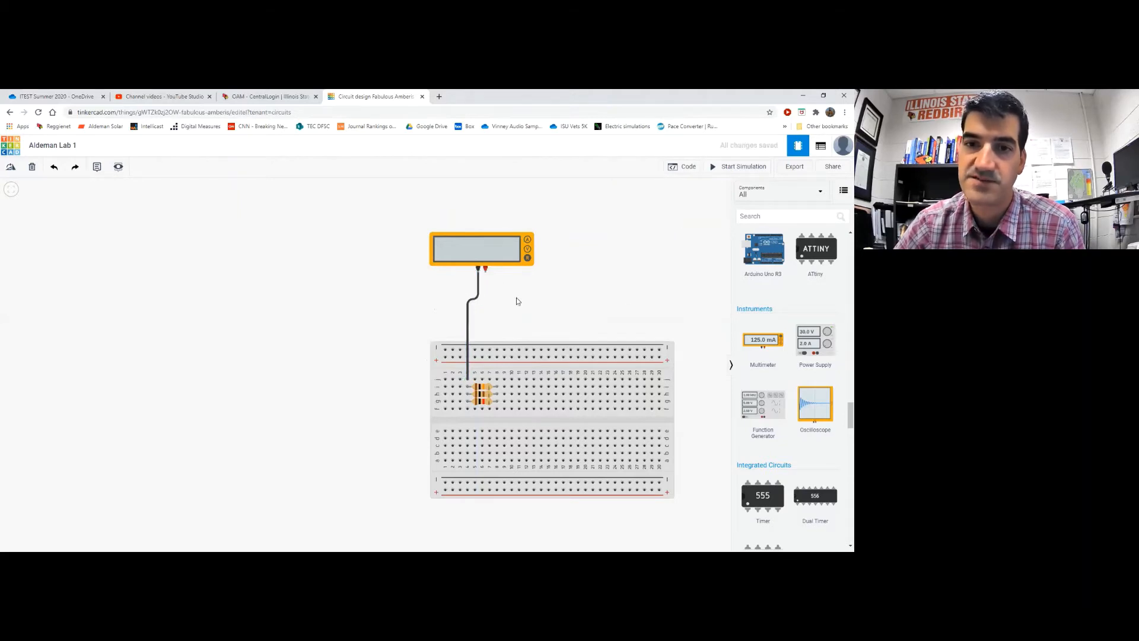
Run a wire from the multimeter's positive terminal to the resistor's other end, straightened vertically
{"action": "left_click", "coordinate": [485, 271]}
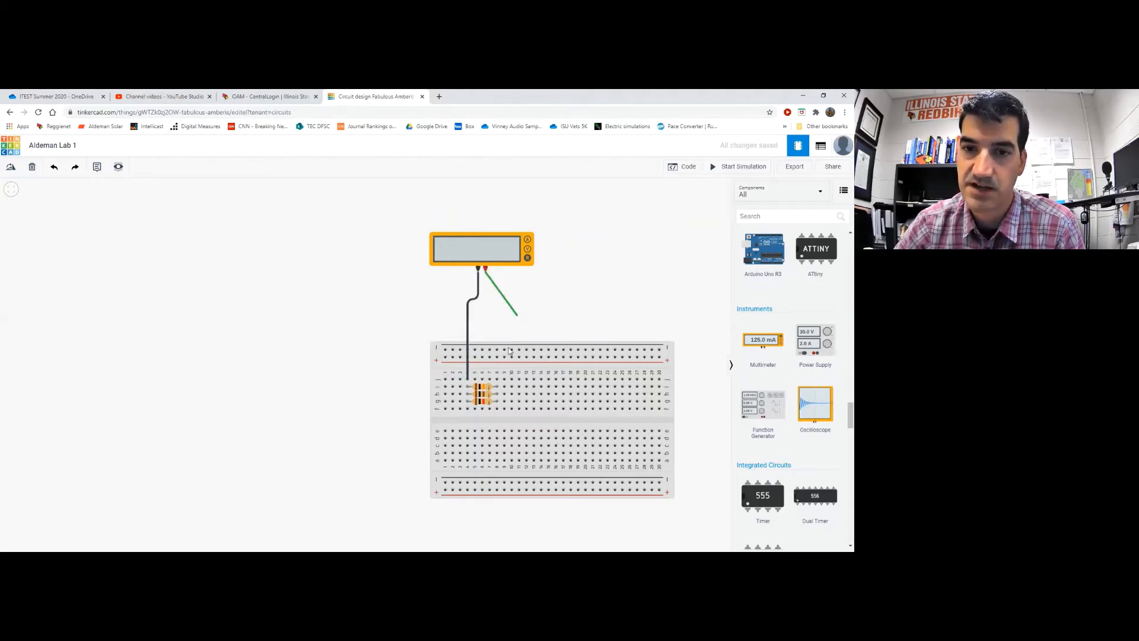
{"action": "left_click", "coordinate": [496, 379]}
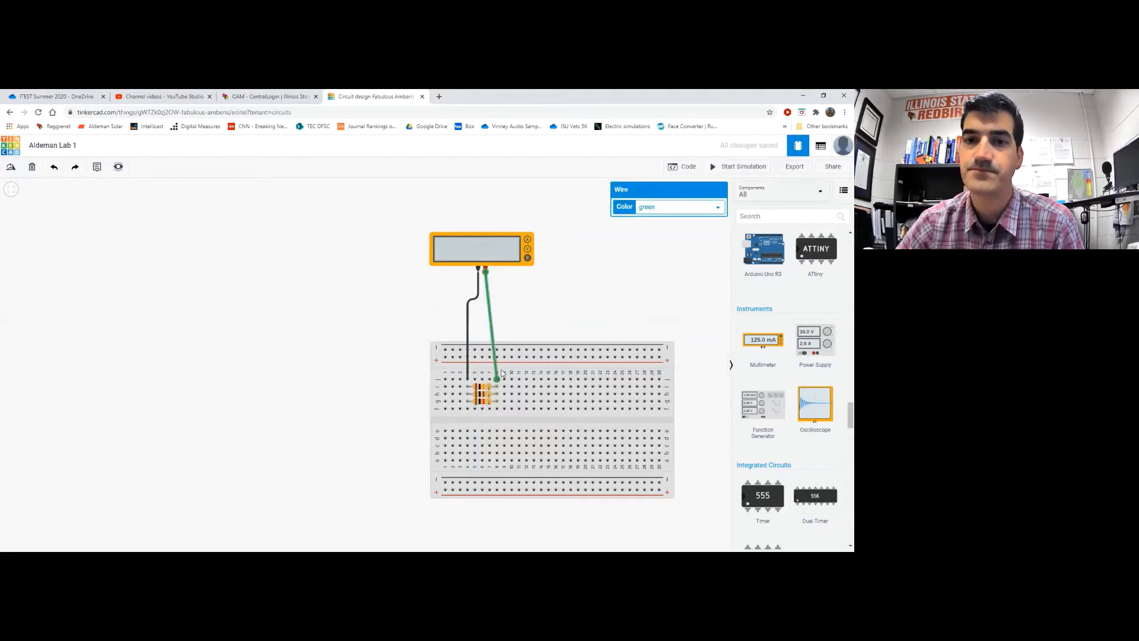
{"action": "left_click", "coordinate": [491, 302]}
{"action": "left_click", "coordinate": [490, 302]}
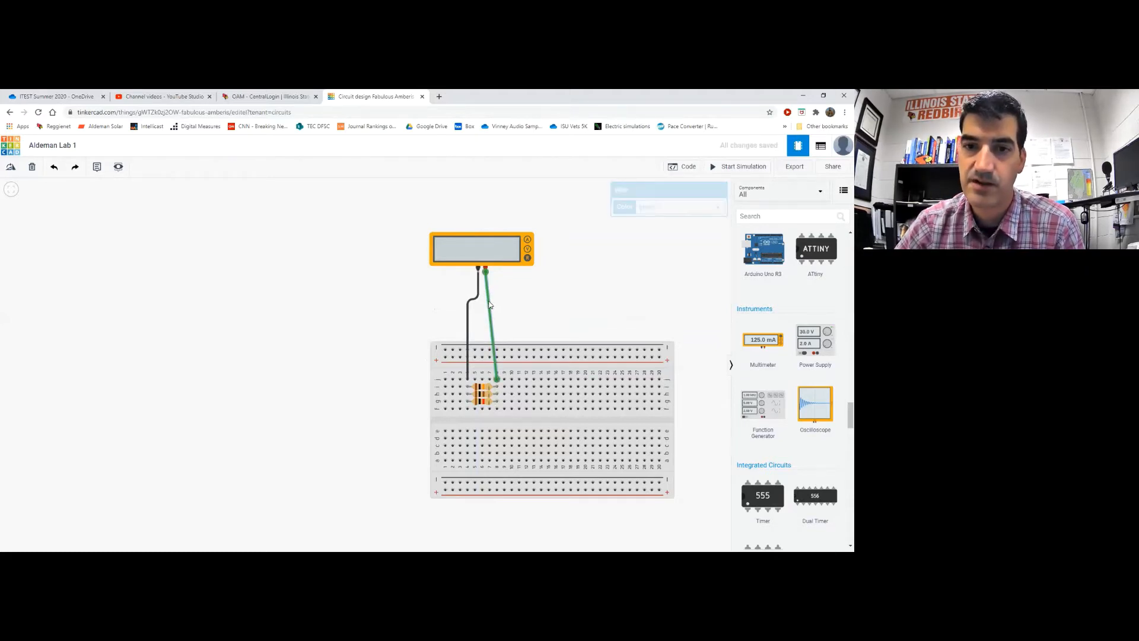
{"action": "left_click_drag", "start_coordinate": [490, 299], "coordinate": [497, 301]}
{"action": "left_click", "coordinate": [391, 322]}
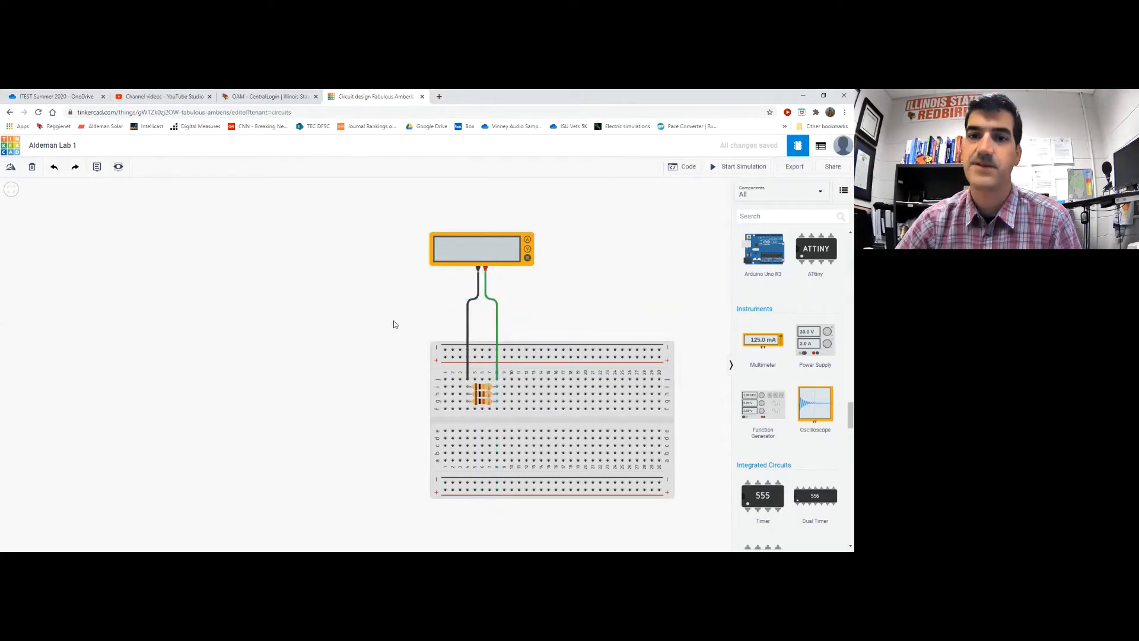
Make the positive lead wire red
{"action": "left_click", "coordinate": [497, 303]}
{"action": "left_click", "coordinate": [674, 209]}
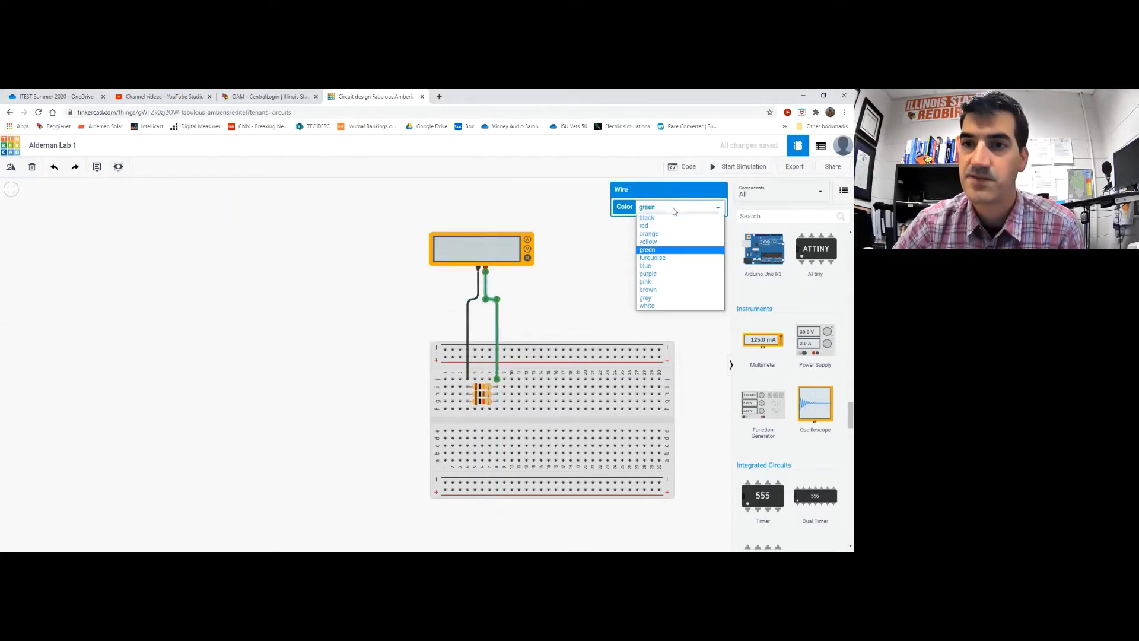
{"action": "left_click", "coordinate": [670, 226]}
{"action": "left_click", "coordinate": [570, 297]}
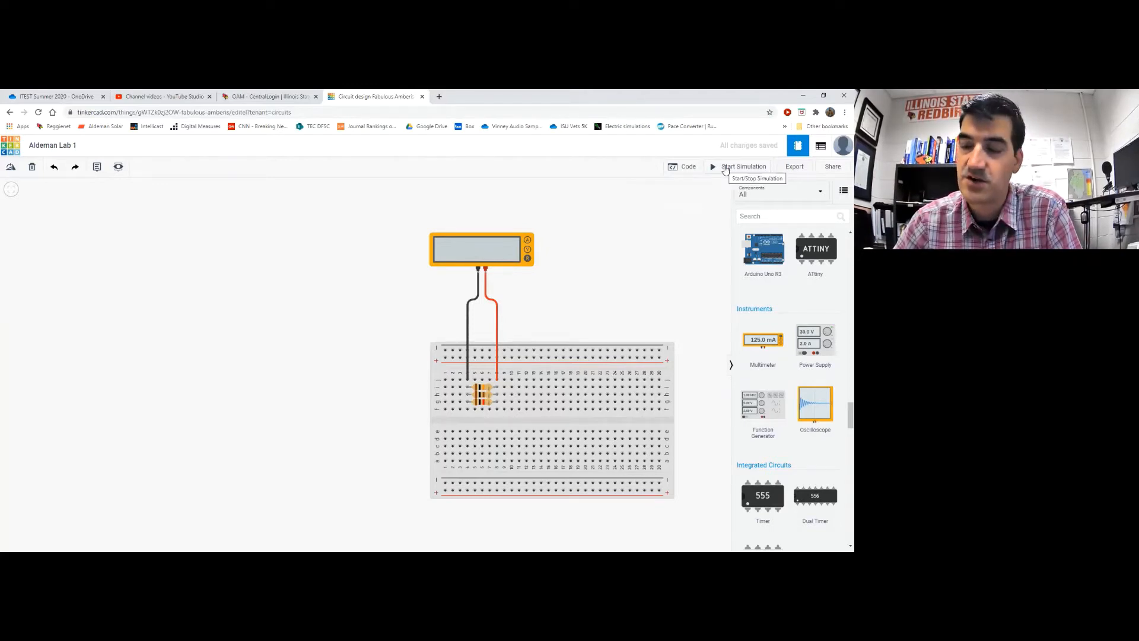
Start the simulation so the multimeter reads 90.1 Ω across the resistor
{"action": "left_click", "coordinate": [725, 169]}
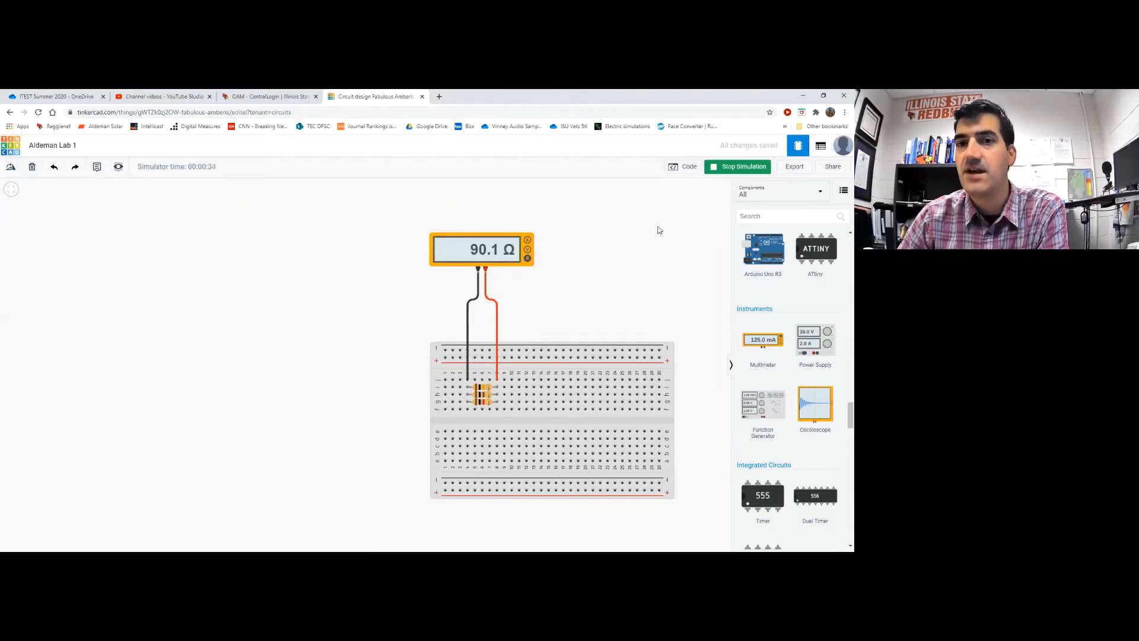
Stop the simulation and delete the red and black multimeter leads
{"action": "left_click", "coordinate": [728, 169]}
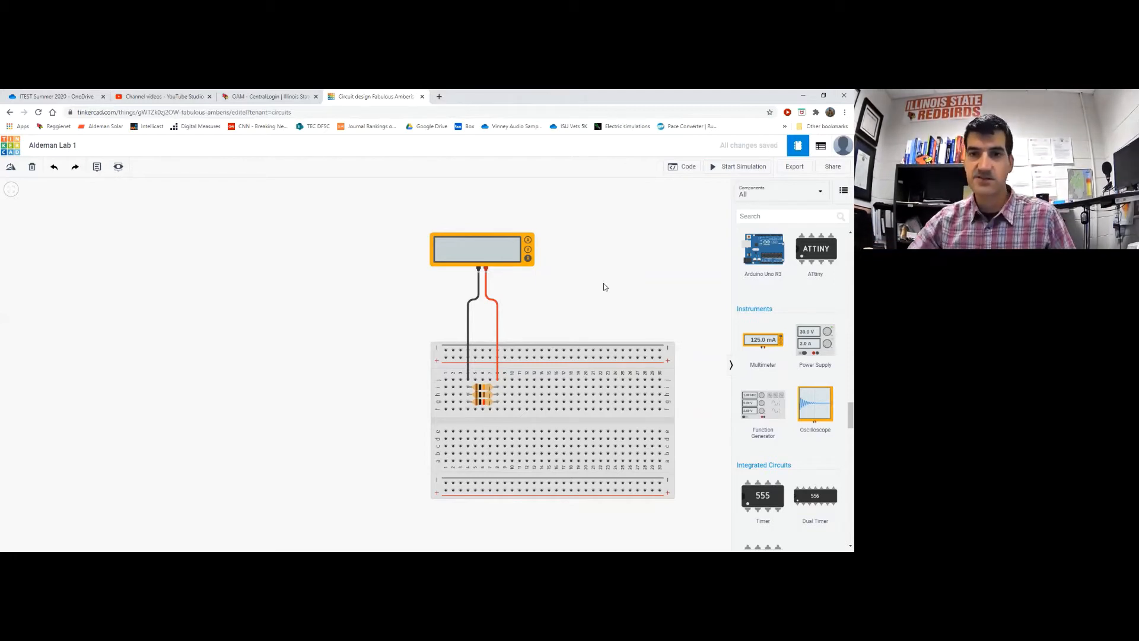
{"action": "left_click", "coordinate": [497, 325]}
{"action": "key", "text": "Delete"}
{"action": "left_click", "coordinate": [468, 329]}
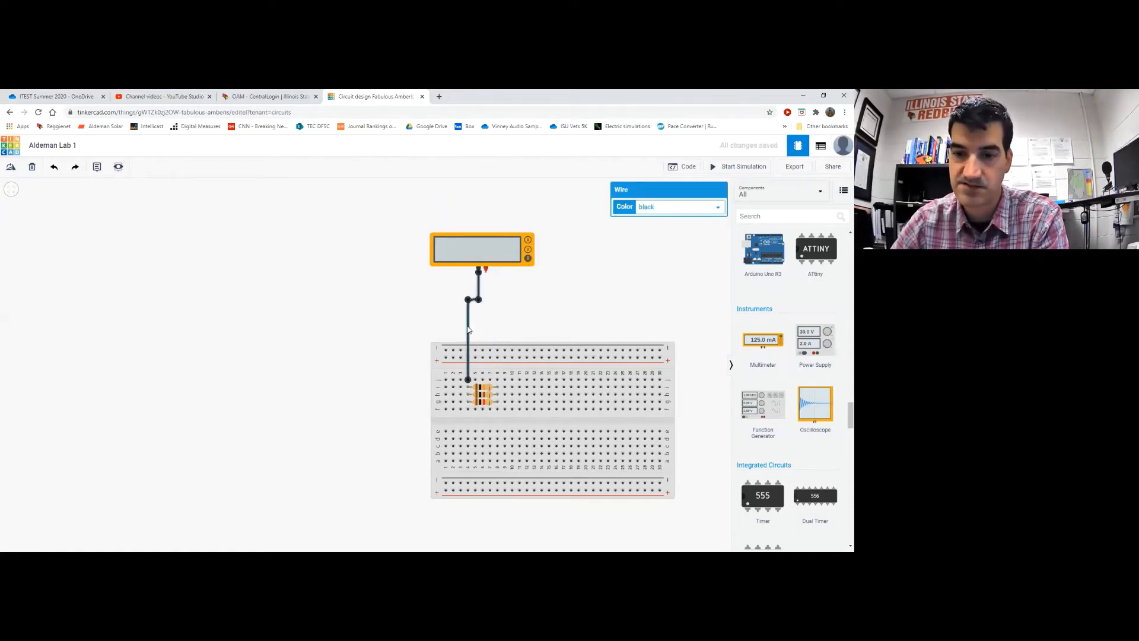
{"action": "key", "text": "Delete"}
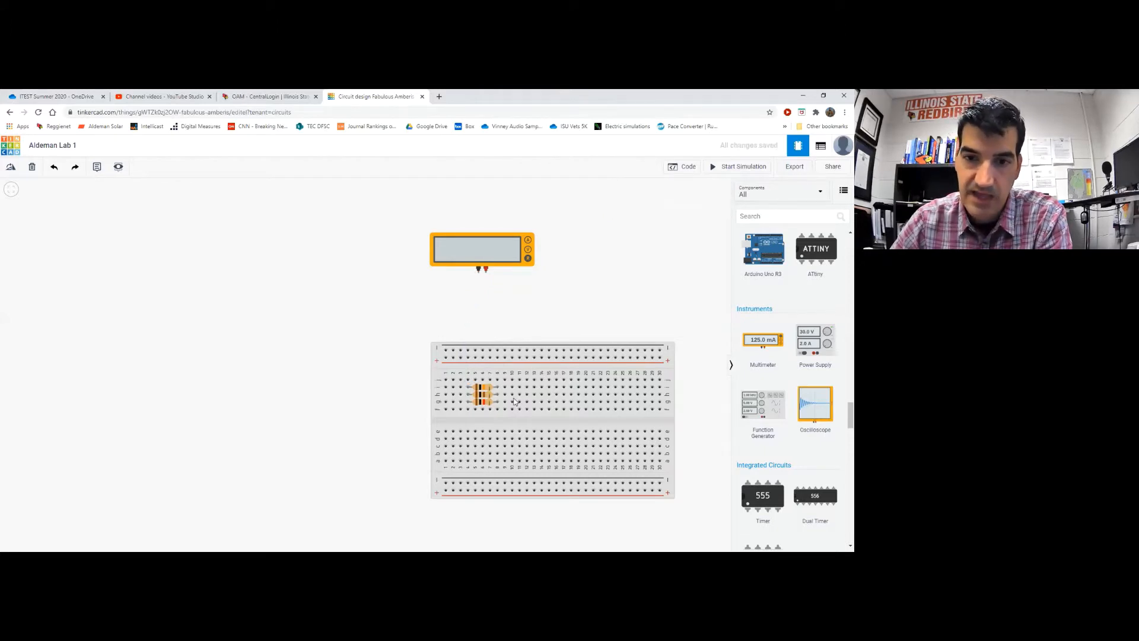
Move the 10 kΩ resistor right and settle another resistor in row g, columns 12-16
{"action": "left_click", "coordinate": [485, 390]}
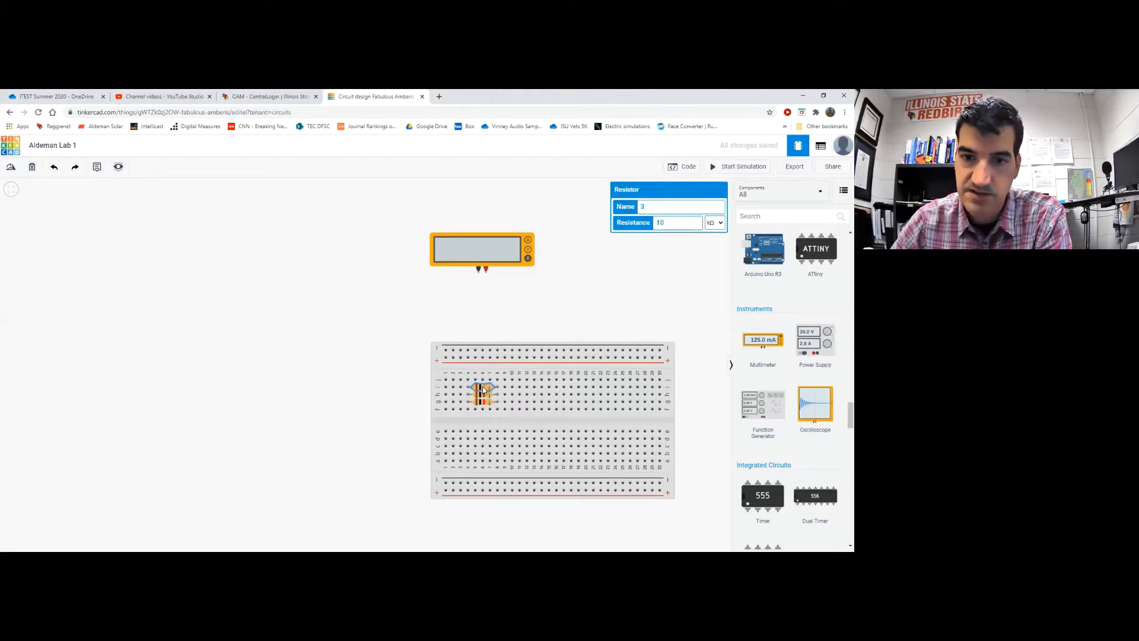
{"action": "left_click_drag", "start_coordinate": [484, 389], "coordinate": [564, 386]}
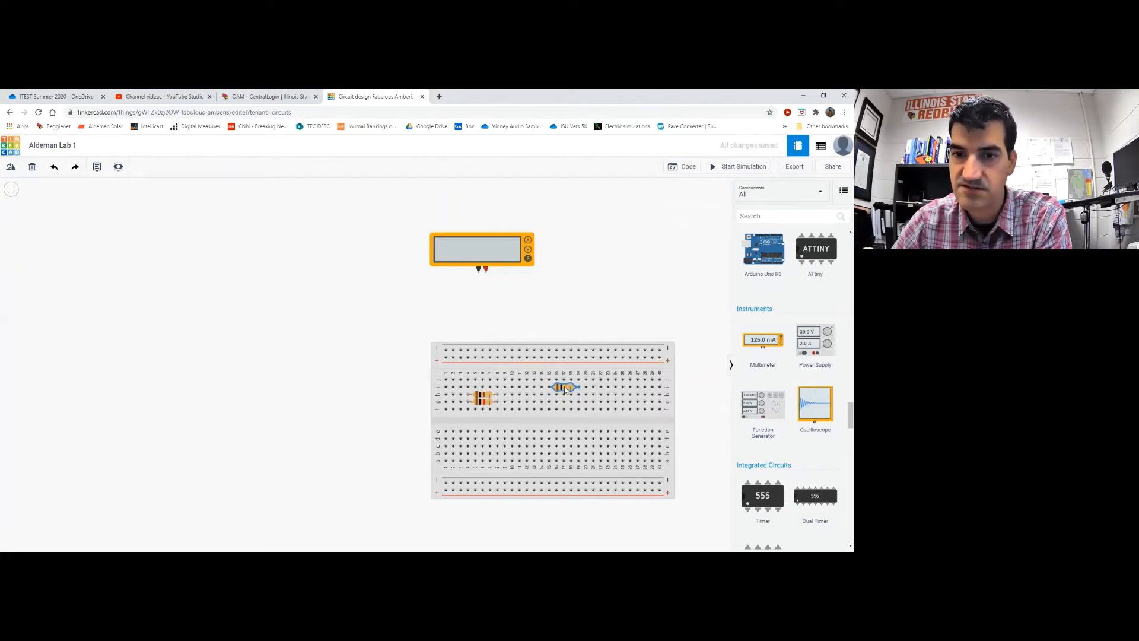
{"action": "left_click", "coordinate": [478, 396]}
{"action": "left_click_drag", "start_coordinate": [479, 398], "coordinate": [531, 398]}
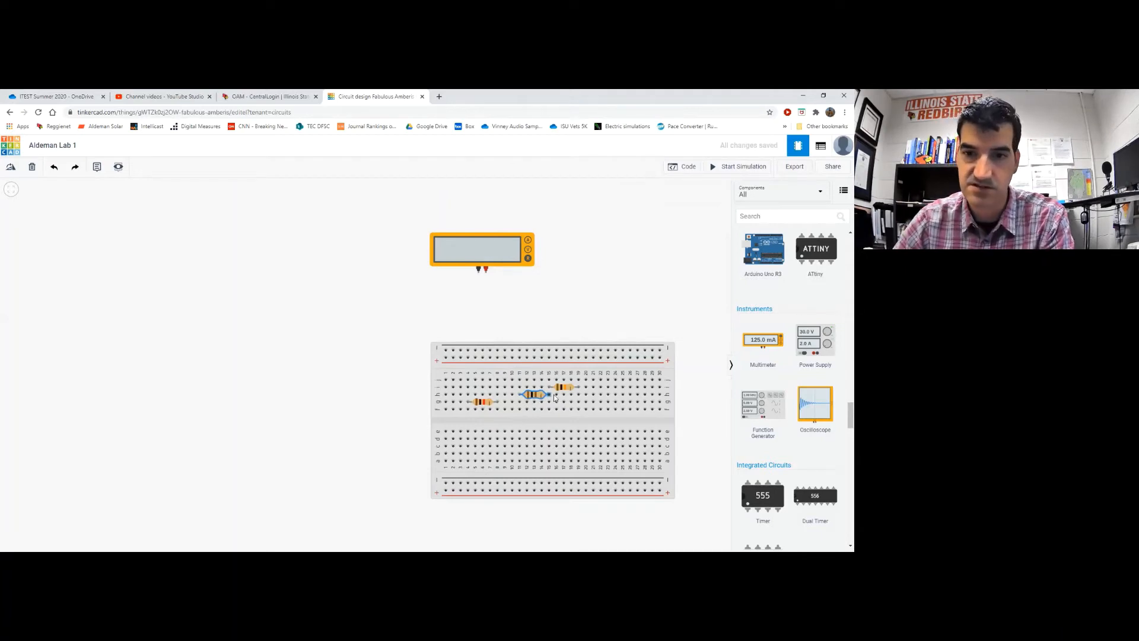
{"action": "mouse_move", "coordinate": [554, 396]}
{"action": "left_mouse_down"}
{"action": "mouse_move", "coordinate": [570, 398]}
{"action": "mouse_move", "coordinate": [533, 397]}
{"action": "left_mouse_up"}
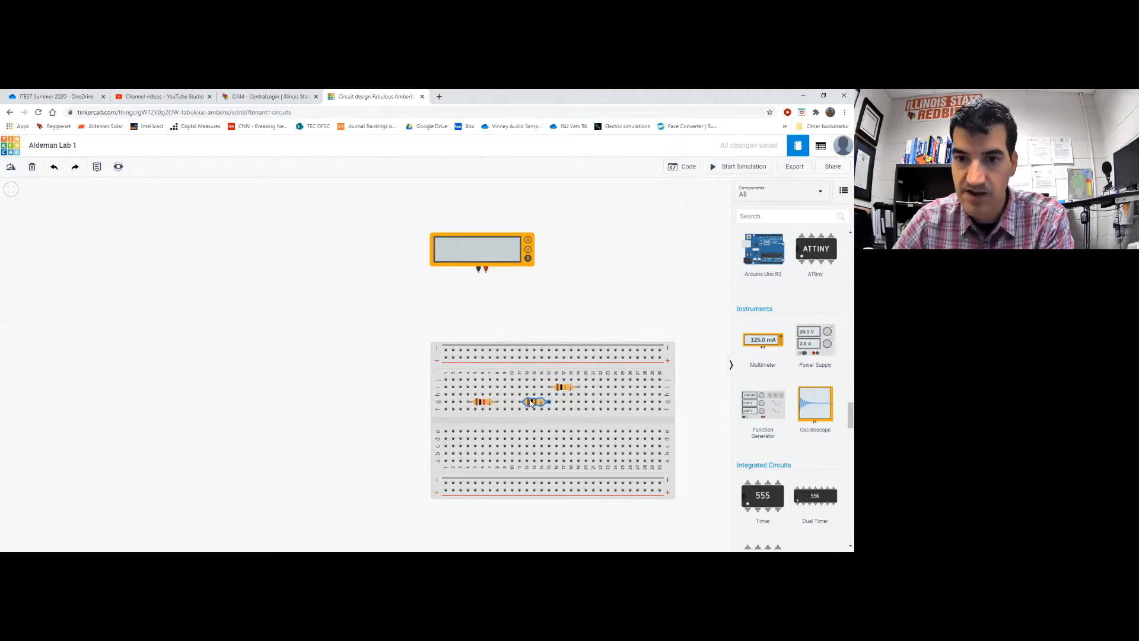
{"action": "mouse_move", "coordinate": [532, 403]}
{"action": "left_mouse_down"}
{"action": "mouse_move", "coordinate": [532, 384]}
{"action": "mouse_move", "coordinate": [533, 408]}
{"action": "mouse_move", "coordinate": [532, 398]}
{"action": "left_mouse_up"}
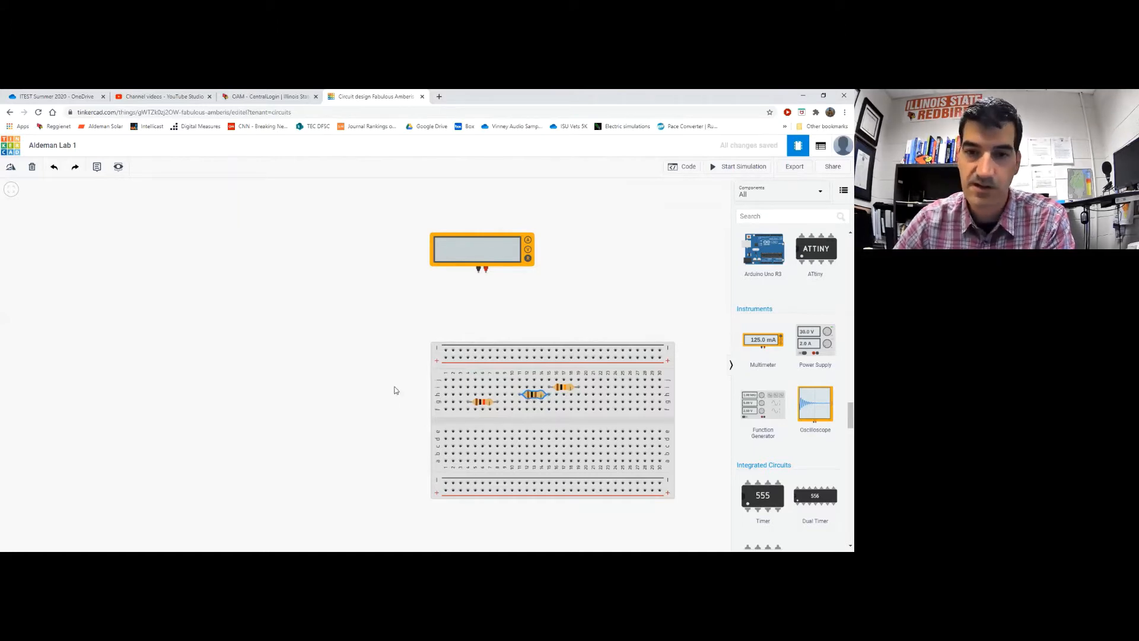
Shift the 1 kΩ resistor a few holes over on the left
{"action": "left_click", "coordinate": [478, 403]}
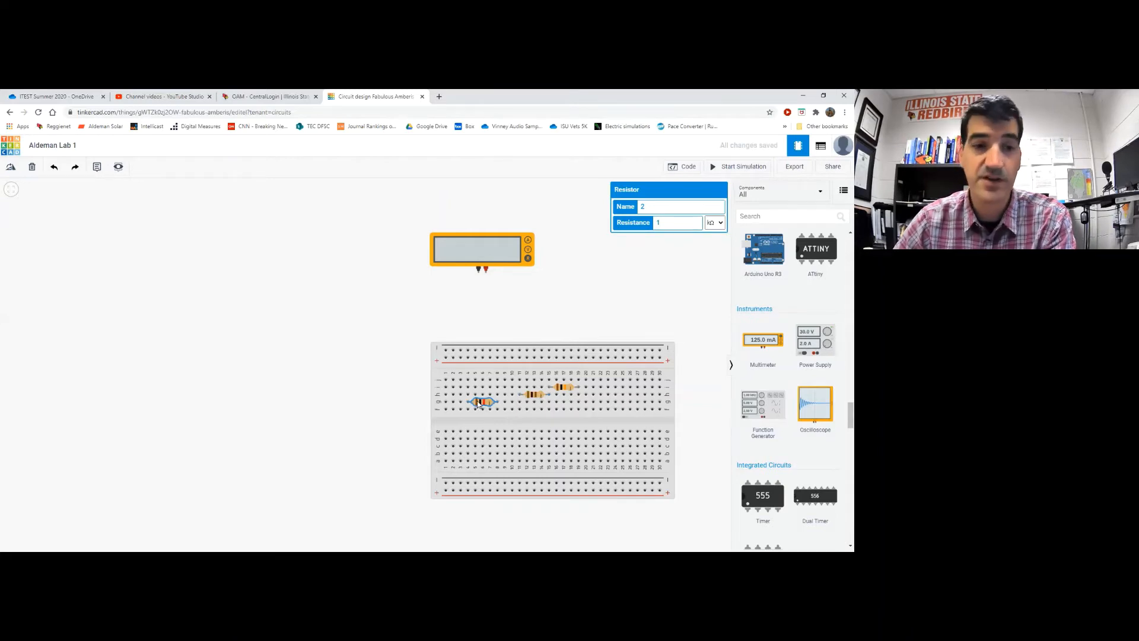
{"action": "left_click", "coordinate": [366, 358]}
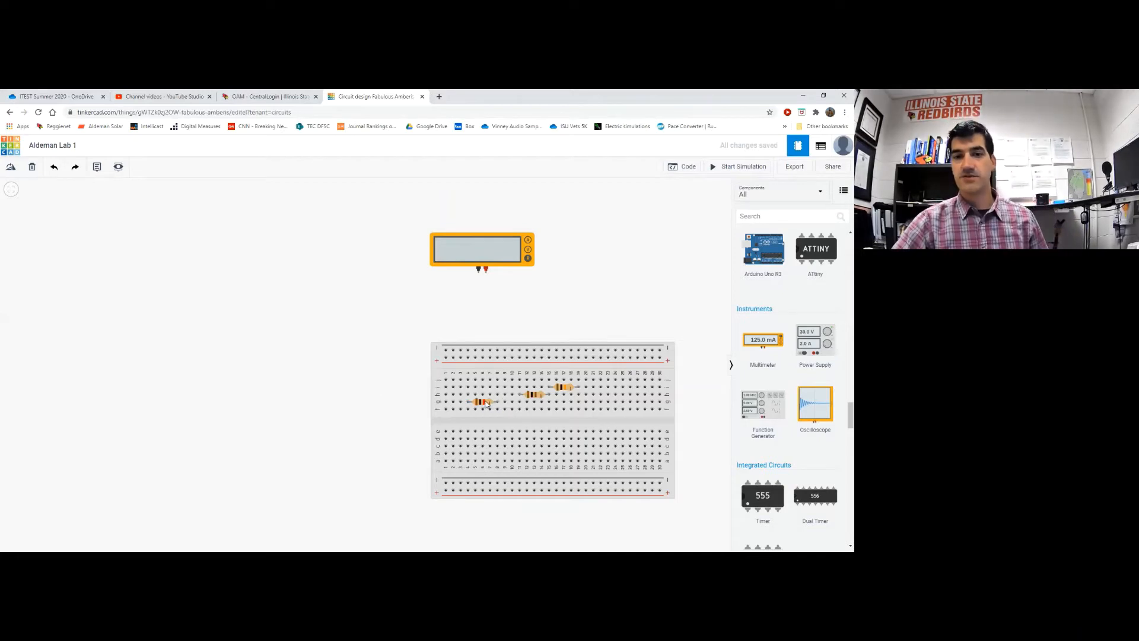
{"action": "mouse_move", "coordinate": [482, 403]}
{"action": "left_mouse_down"}
{"action": "mouse_move", "coordinate": [503, 404]}
{"action": "mouse_move", "coordinate": [475, 405]}
{"action": "left_mouse_up"}
{"action": "left_click", "coordinate": [364, 396]}
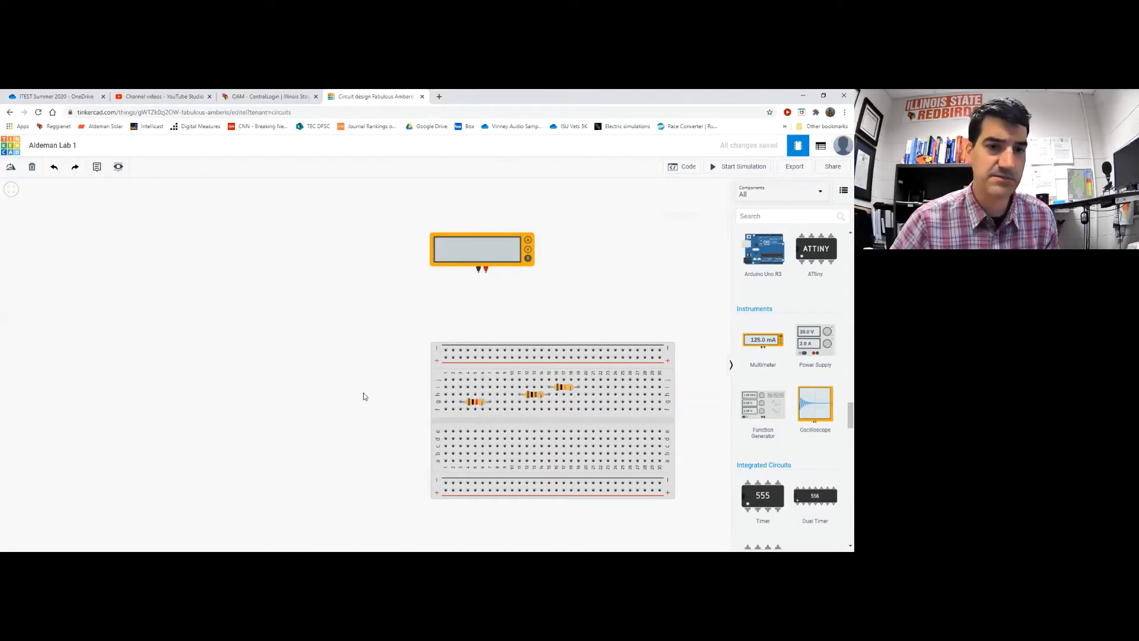
Add a turquoise jumper wire from beside the left resistor to the middle resistor
{"action": "left_click", "coordinate": [490, 410]}
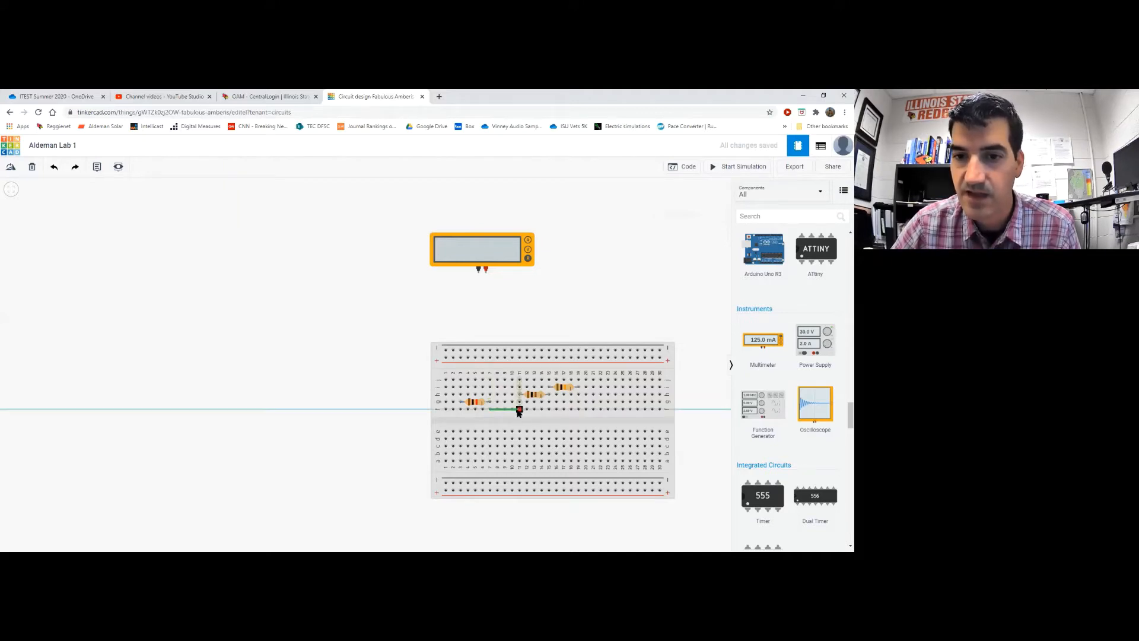
{"action": "left_click", "coordinate": [519, 410]}
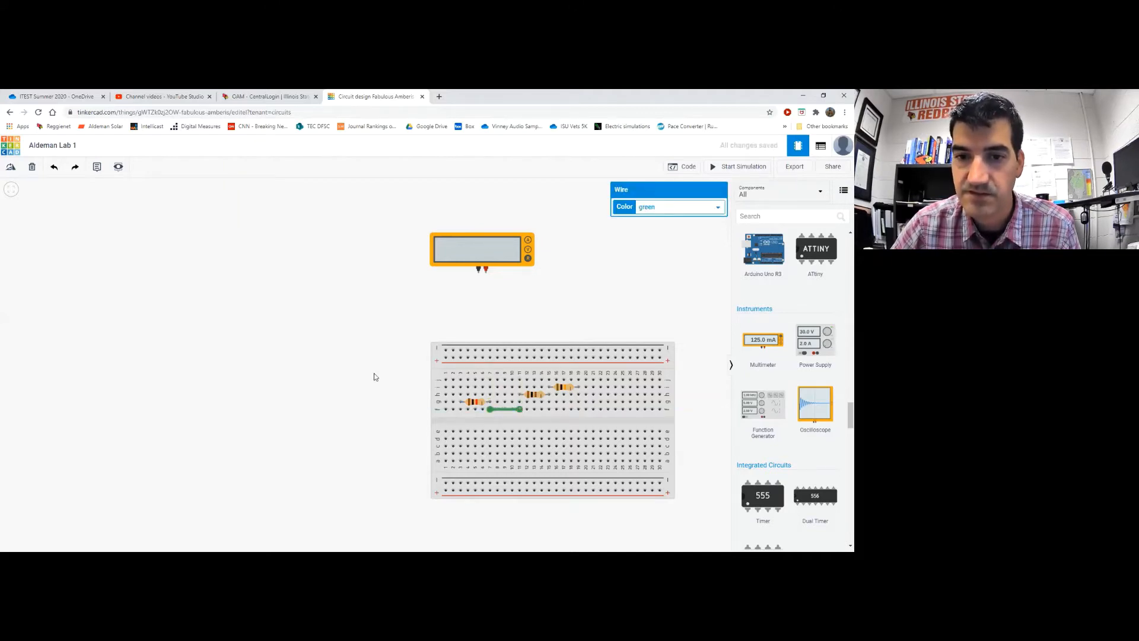
{"action": "left_click", "coordinate": [675, 208]}
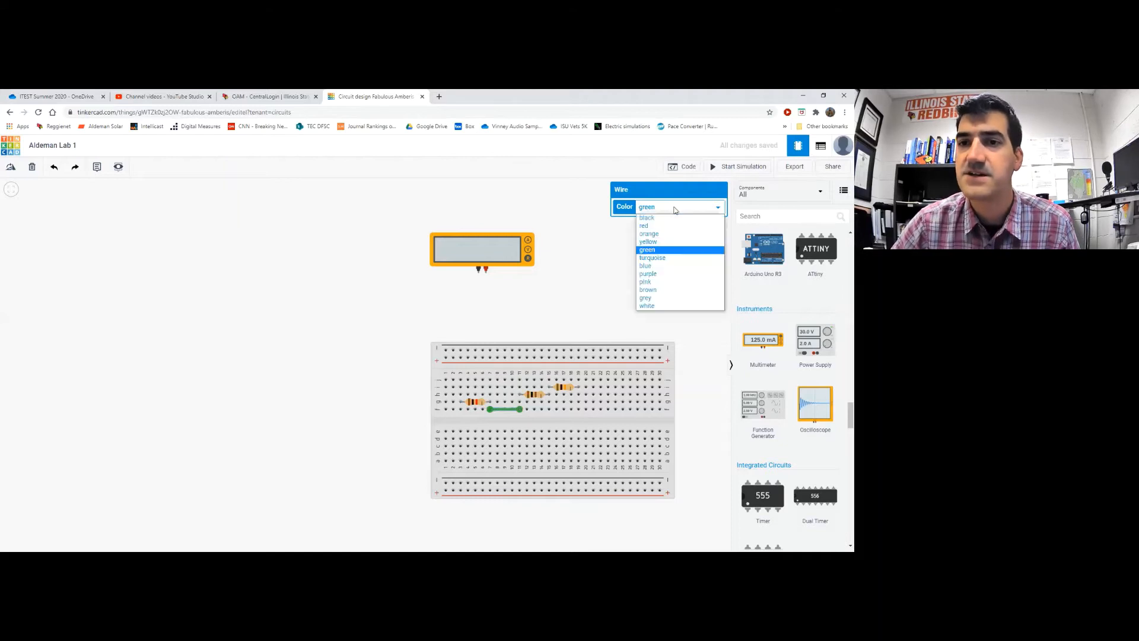
{"action": "left_click", "coordinate": [674, 258]}
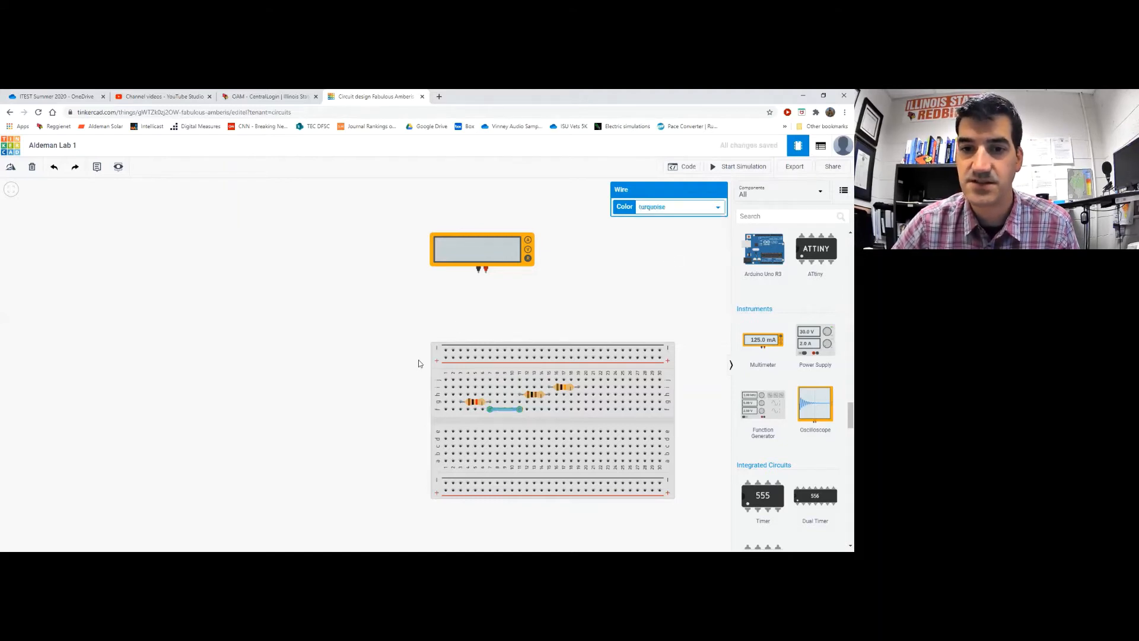
{"action": "left_click", "coordinate": [356, 350]}
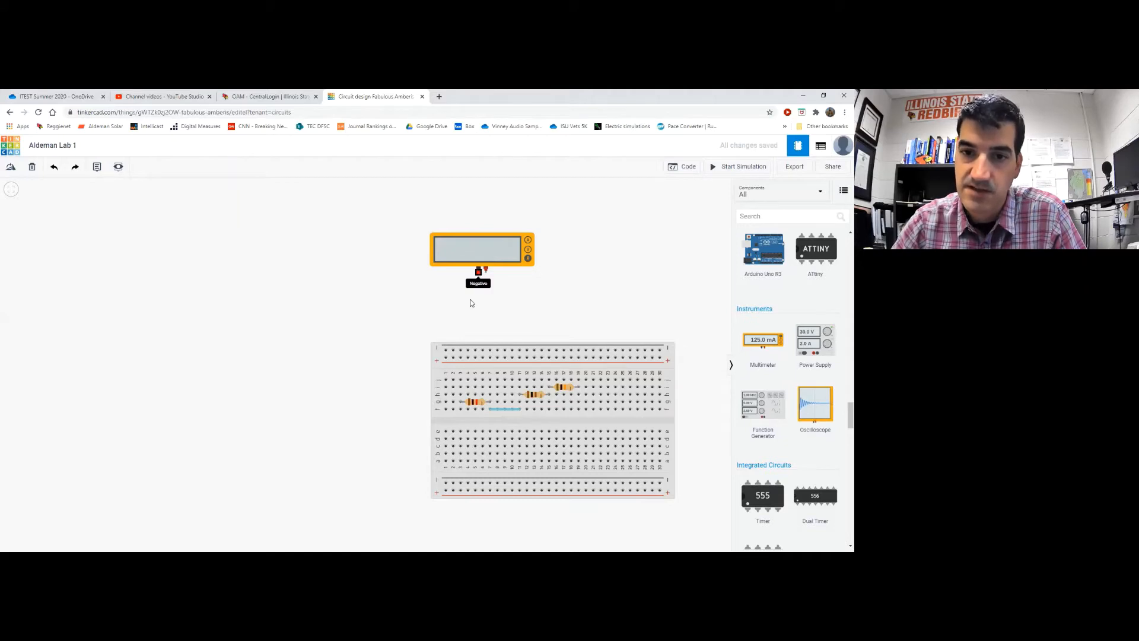
Wire the multimeter's negative terminal down to the breadboard beside the left resistor
{"action": "left_click", "coordinate": [478, 271]}
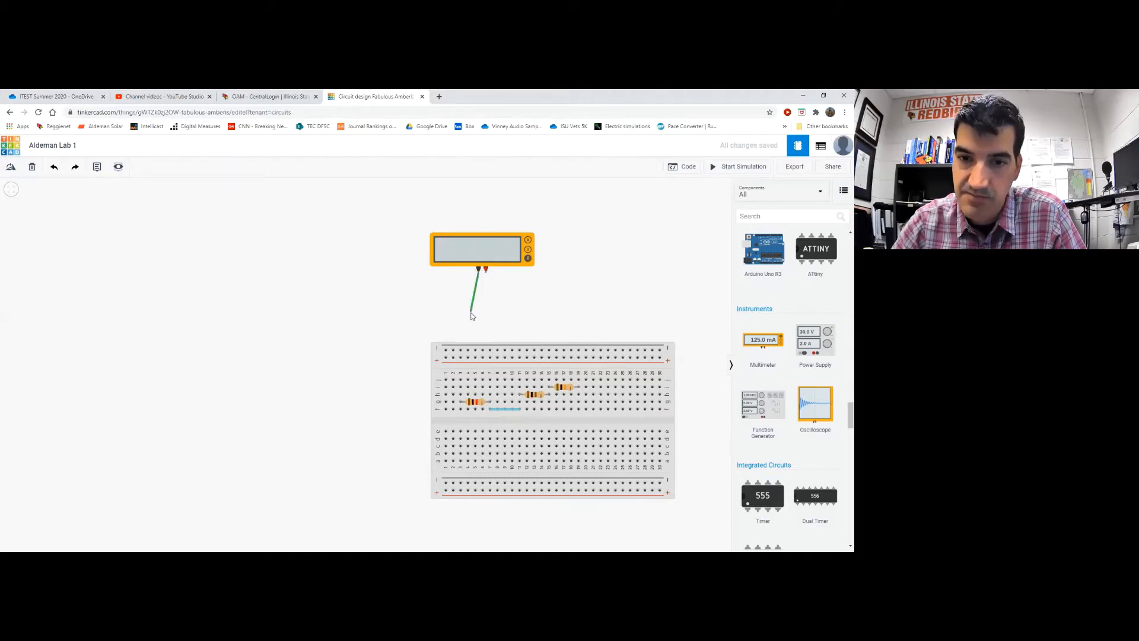
{"action": "left_click", "coordinate": [461, 380]}
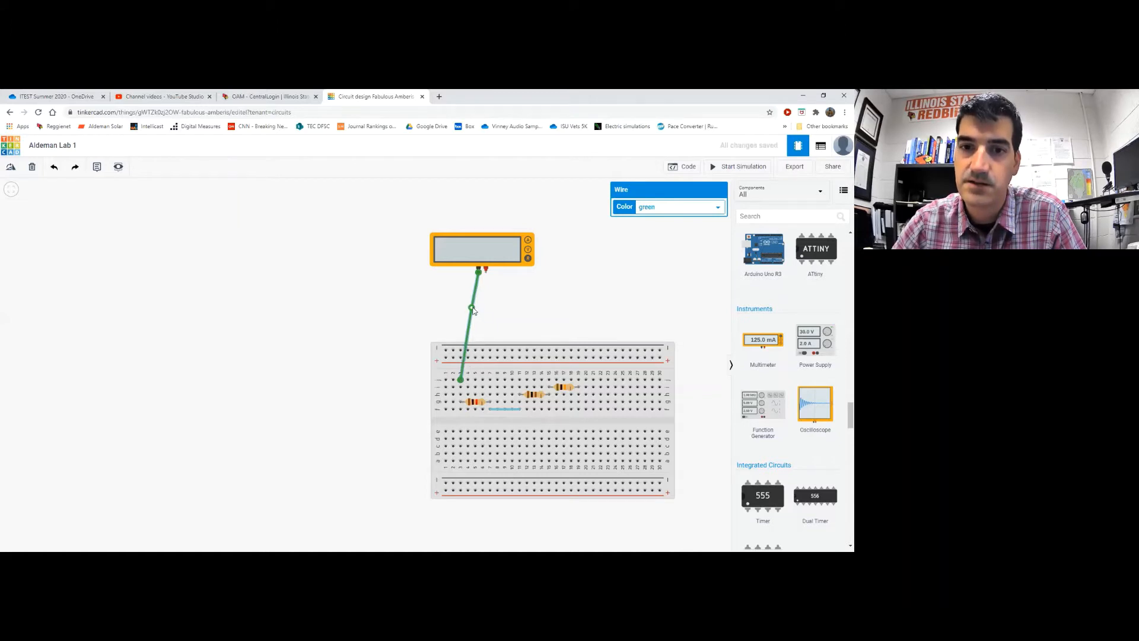
{"action": "left_click_drag", "start_coordinate": [471, 314], "coordinate": [461, 312]}
{"action": "left_click", "coordinate": [398, 299]}
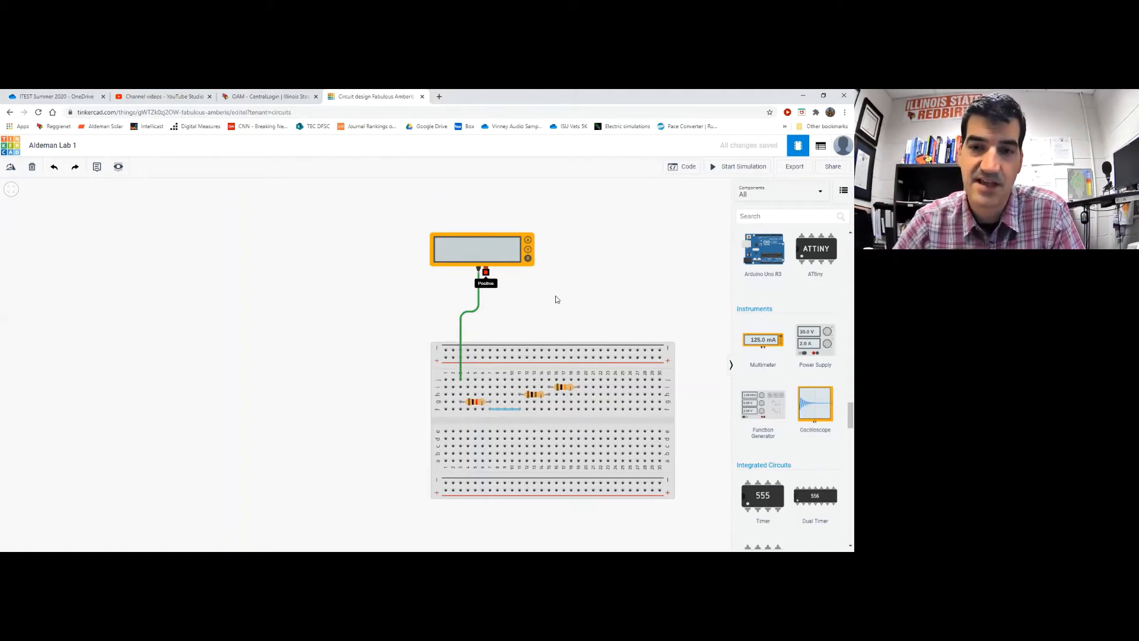
Run a red right-angled lead from the positive terminal to the right resistor
{"action": "left_click", "coordinate": [486, 270]}
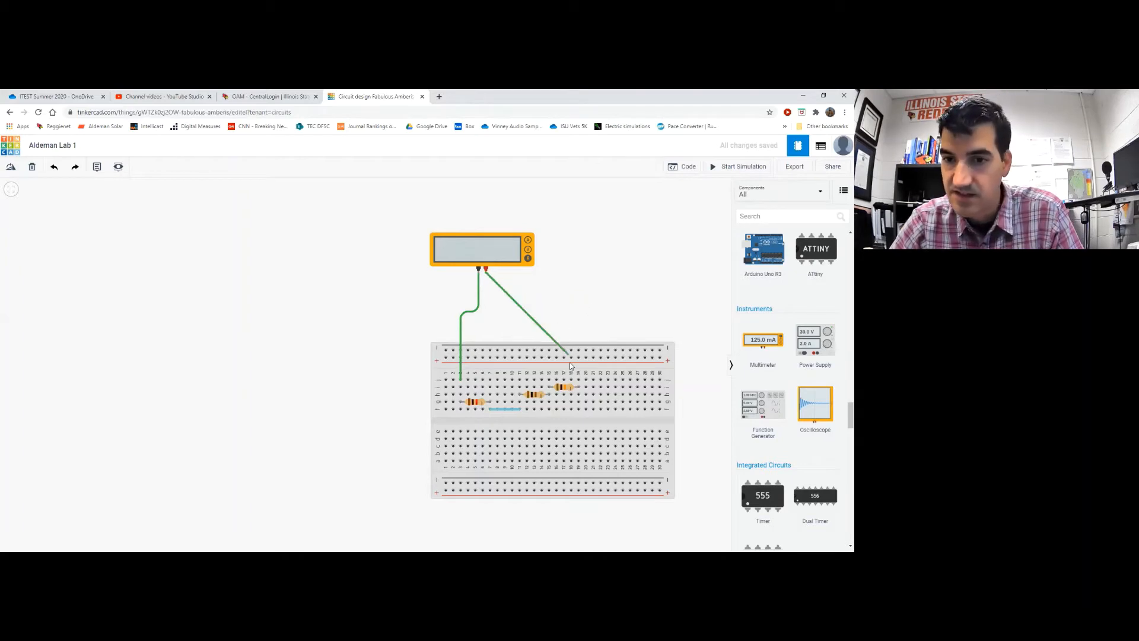
{"action": "left_click", "coordinate": [578, 380]}
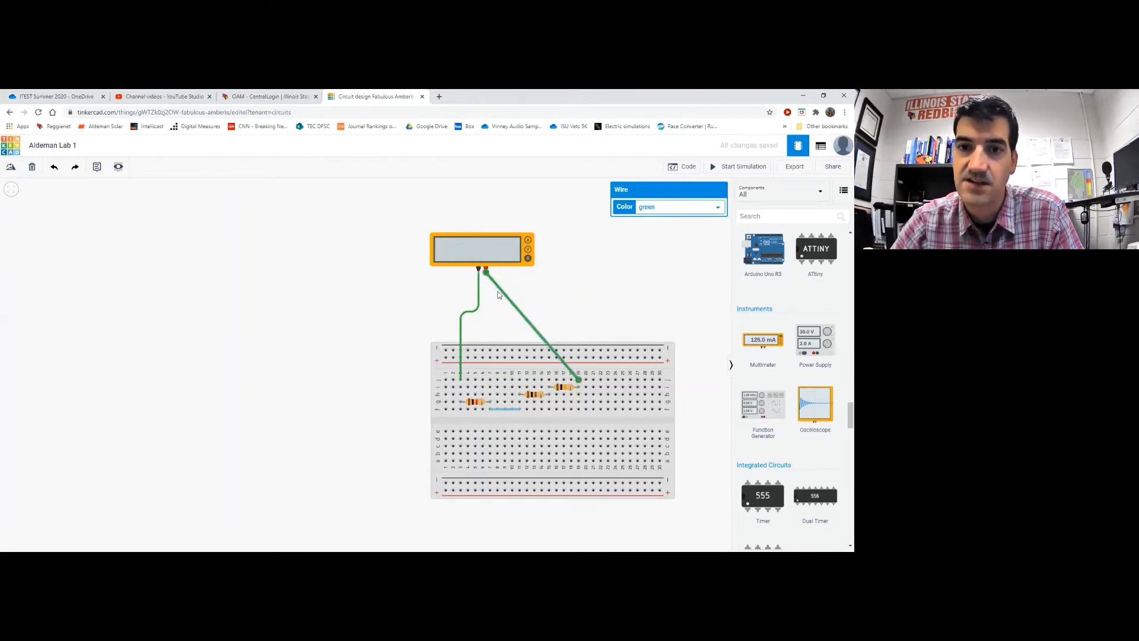
{"action": "left_click_drag", "start_coordinate": [502, 291], "coordinate": [578, 312]}
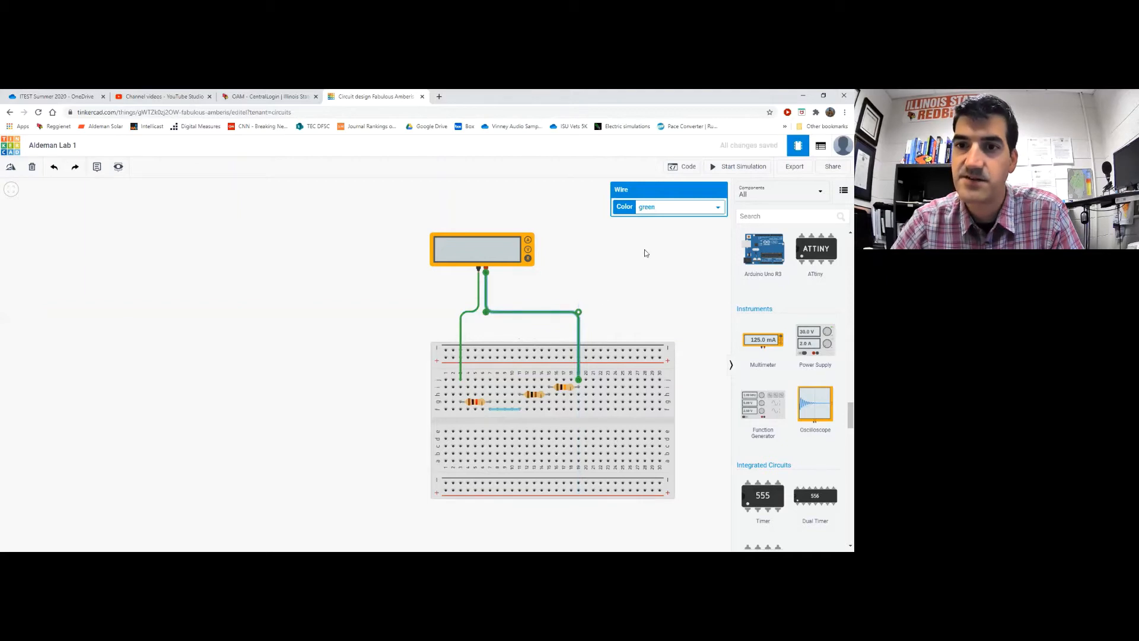
{"action": "left_click", "coordinate": [673, 209]}
{"action": "left_click", "coordinate": [676, 218]}
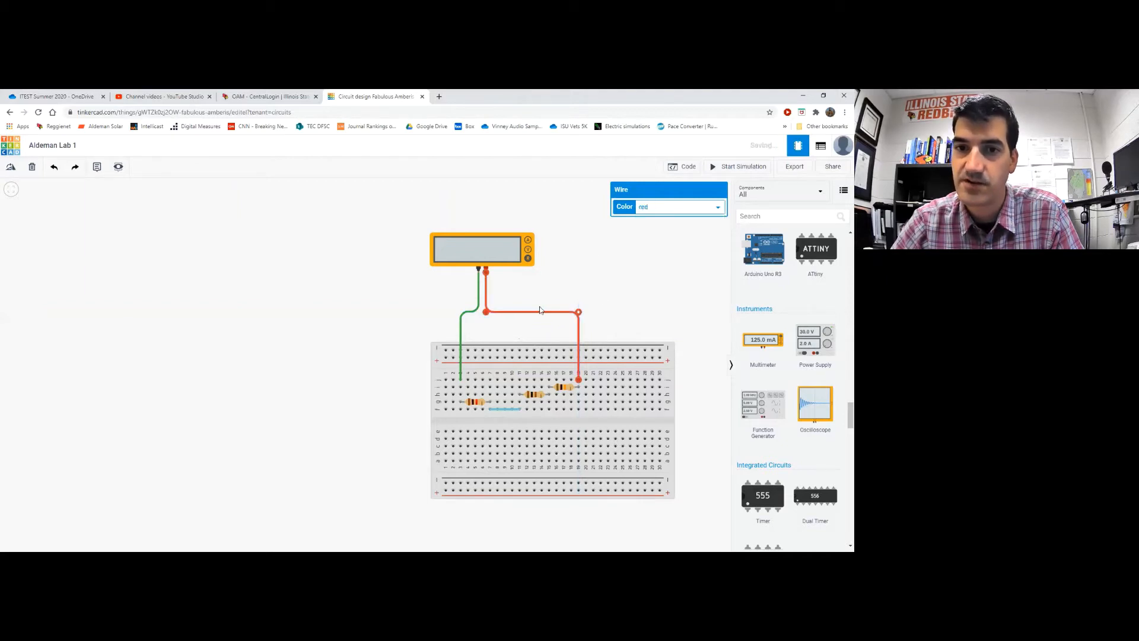
{"action": "left_click", "coordinate": [468, 315]}
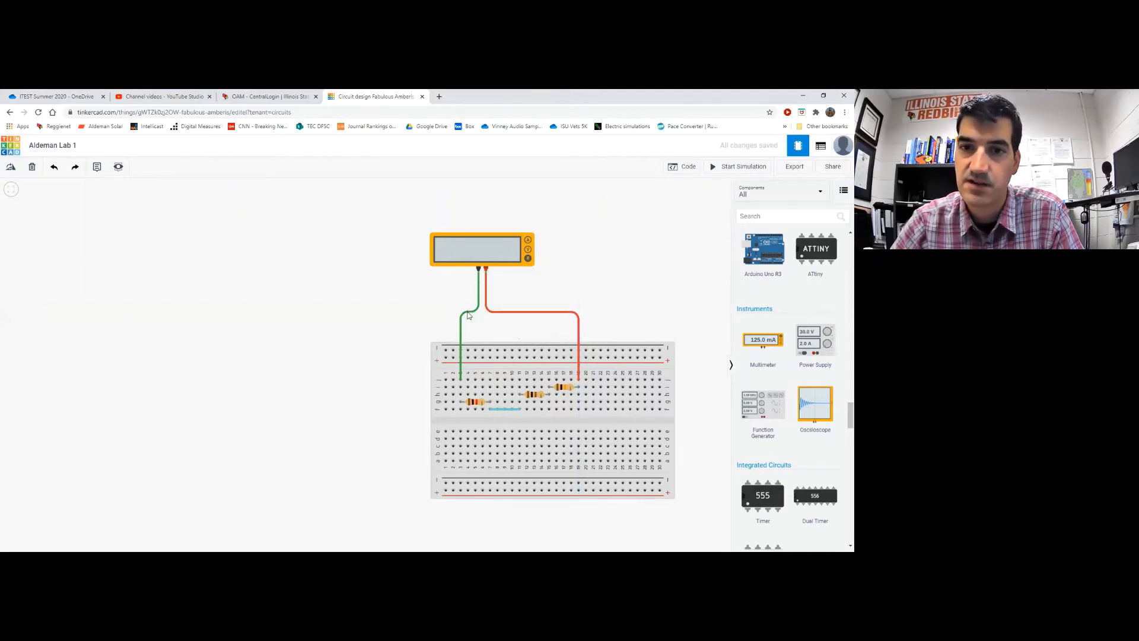
Recolour the green negative lead black
{"action": "left_click", "coordinate": [468, 315]}
{"action": "left_click", "coordinate": [676, 206]}
{"action": "left_click", "coordinate": [653, 212]}
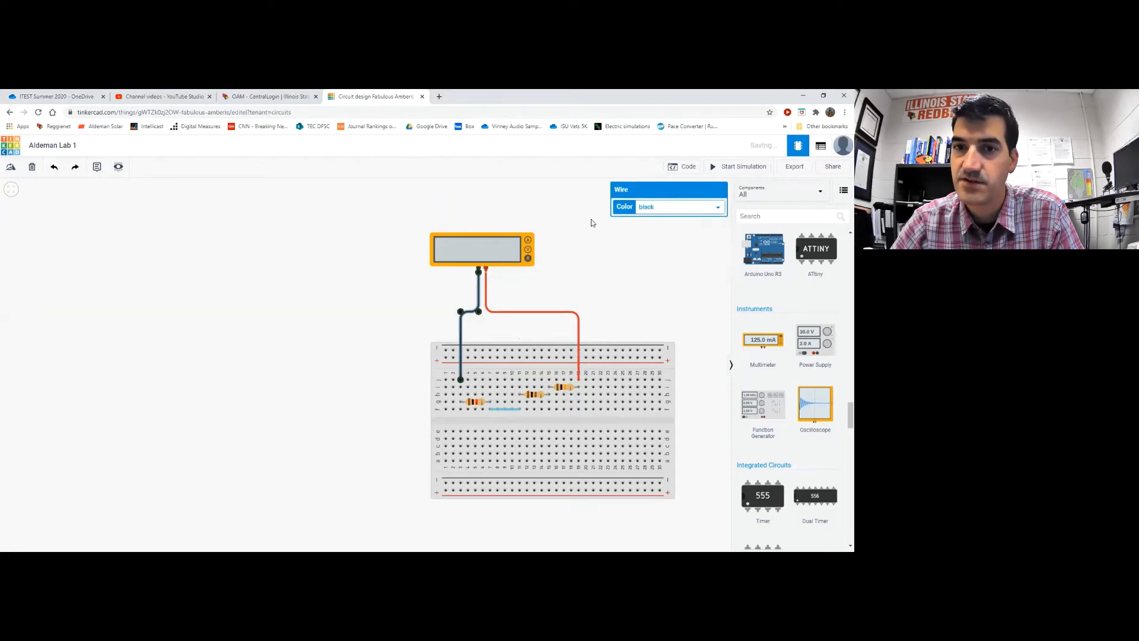
{"action": "left_click", "coordinate": [377, 313]}
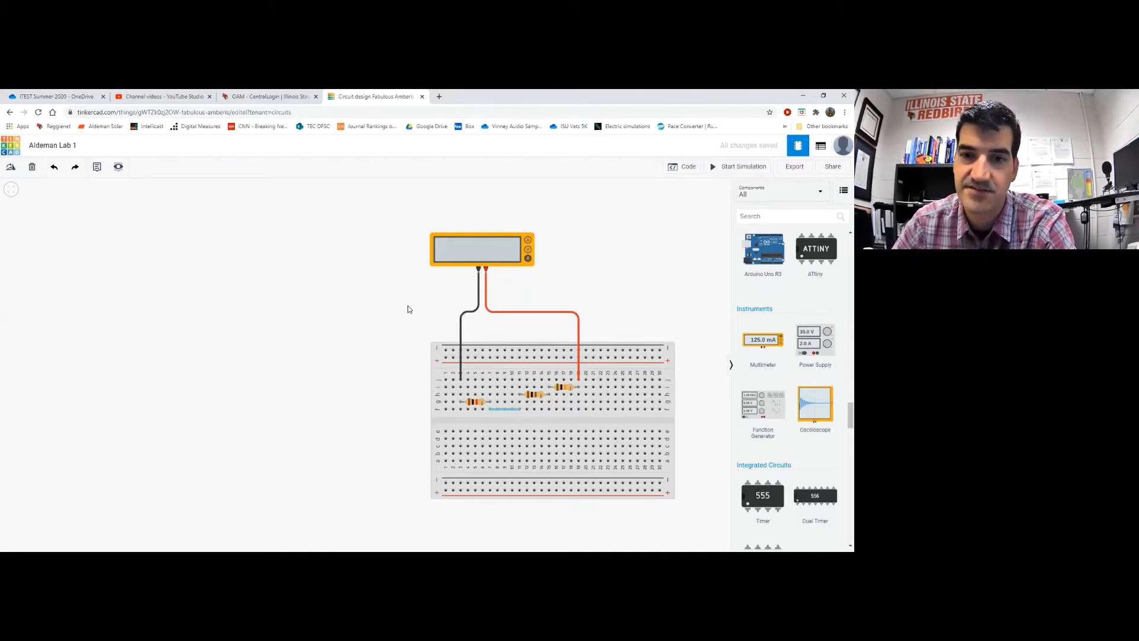
Confirm the multimeter is in Resistance mode and run the simulation, giving 11.1 kΩ across the resistors
{"action": "left_click", "coordinate": [482, 251]}
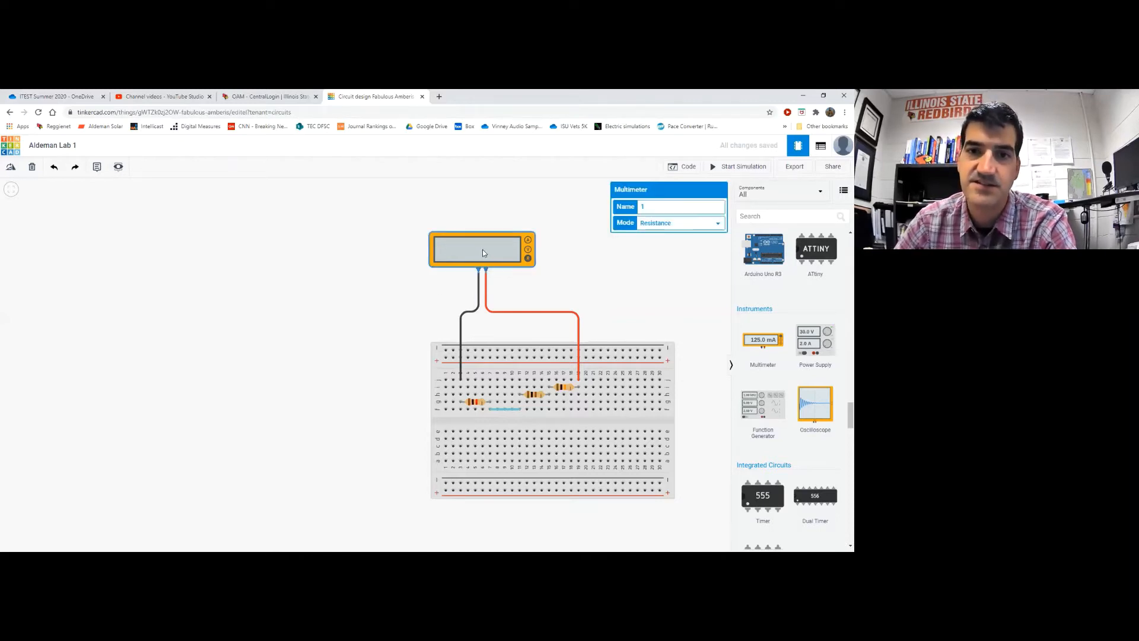
{"action": "left_click", "coordinate": [733, 171]}
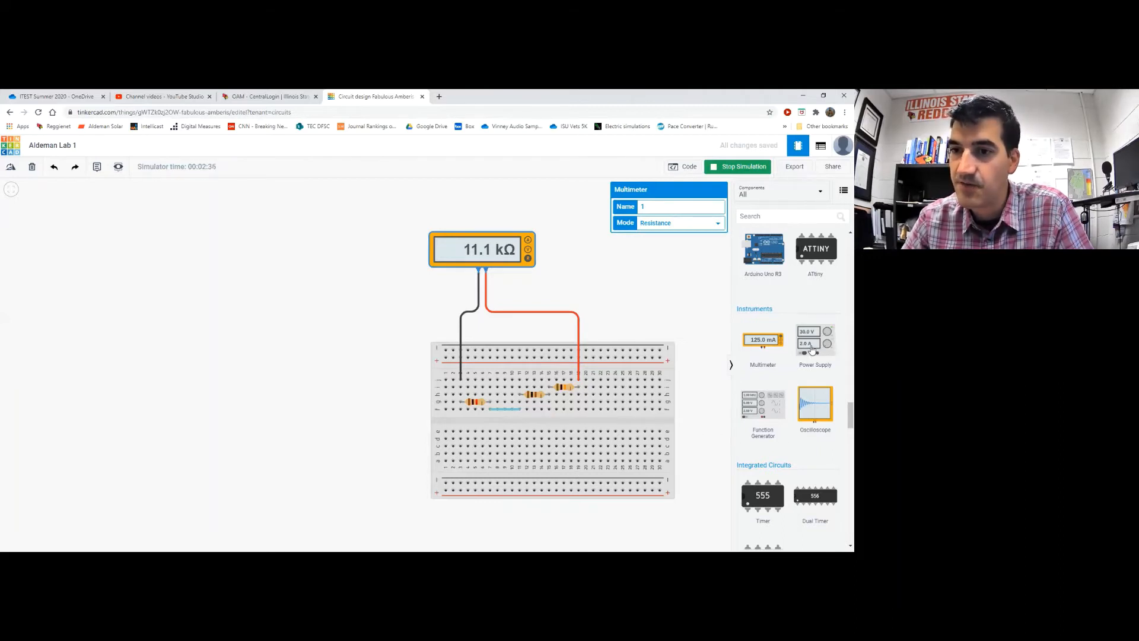
Drag a DC Power Supply from Instruments onto the canvas left of the multimeter
{"action": "left_click_drag", "start_coordinate": [812, 349], "coordinate": [333, 311]}
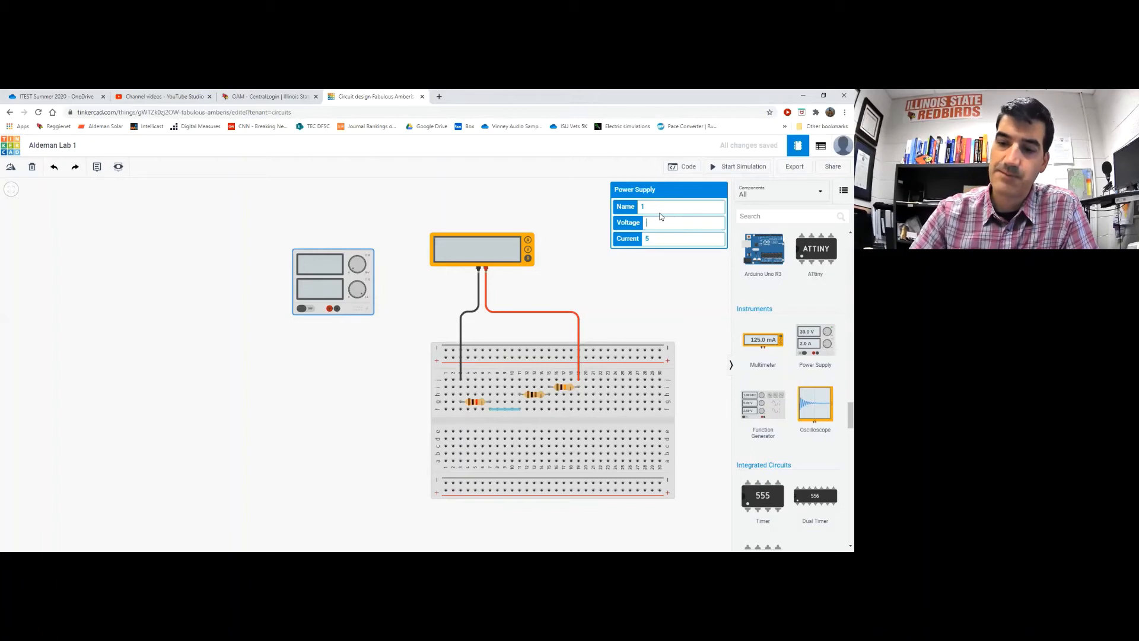
Give the power supply a voltage of 20, keeping its current limit at 5
{"action": "type", "text": "20"}
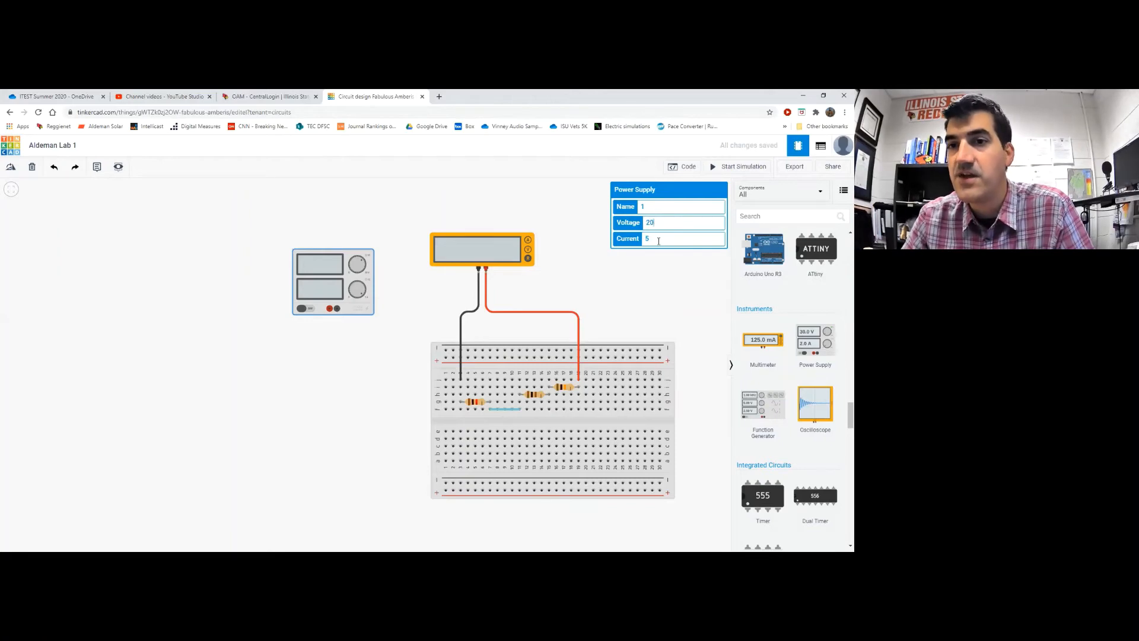
{"action": "left_click", "coordinate": [659, 239]}
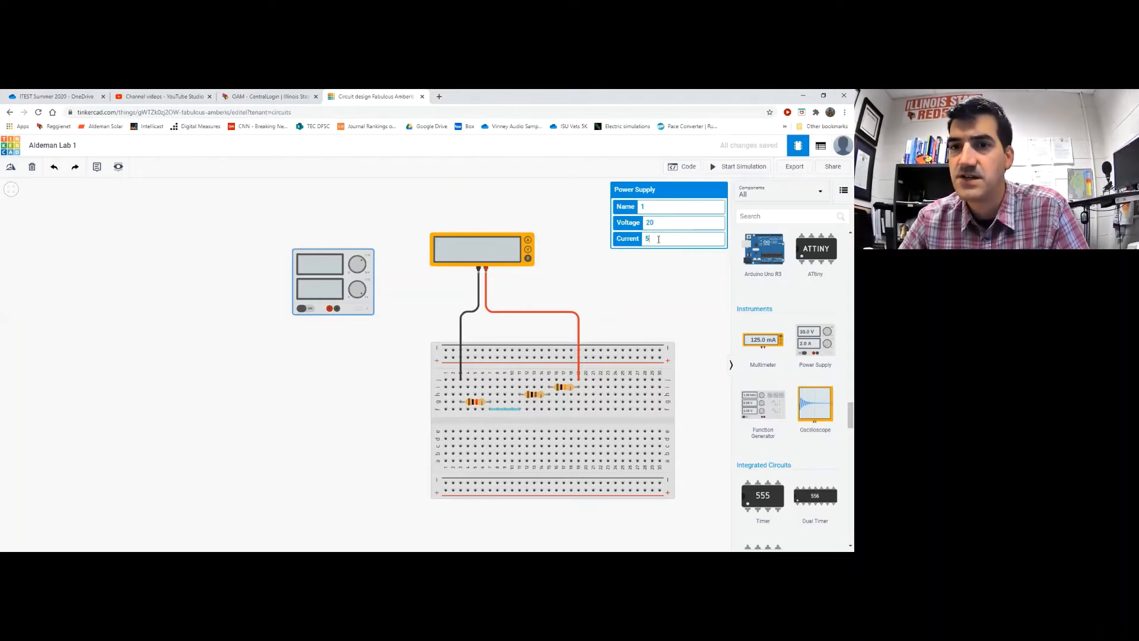
{"action": "left_click", "coordinate": [336, 221]}
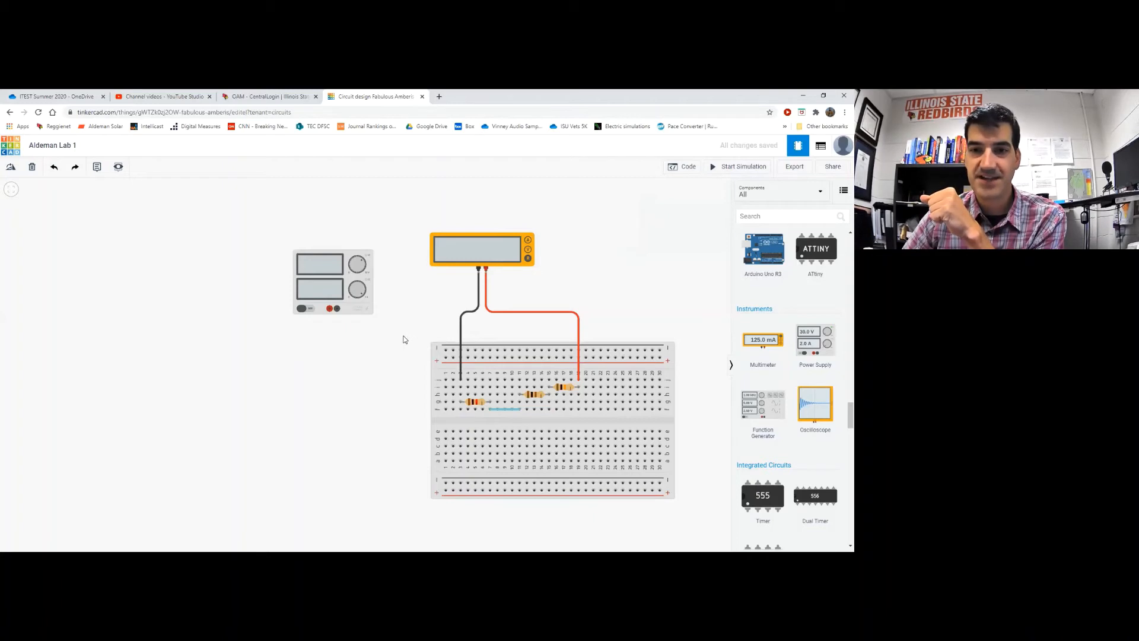
Wire the supply's positive terminal to the bottom power rail with a right-angled red lead
{"action": "left_click", "coordinate": [330, 309]}
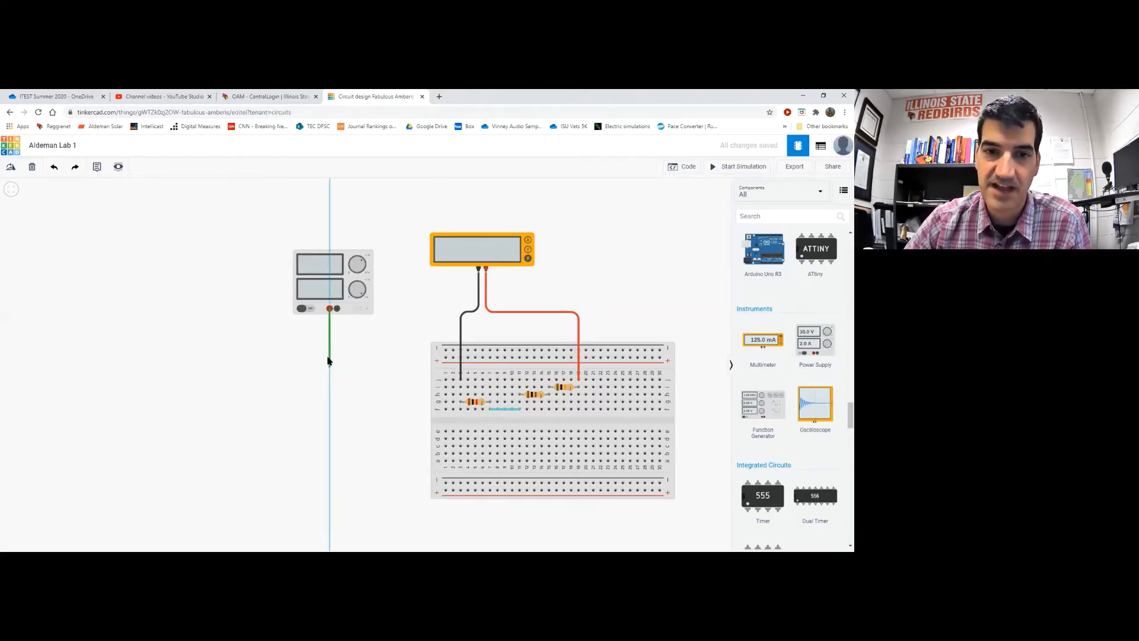
{"action": "left_click", "coordinate": [446, 493]}
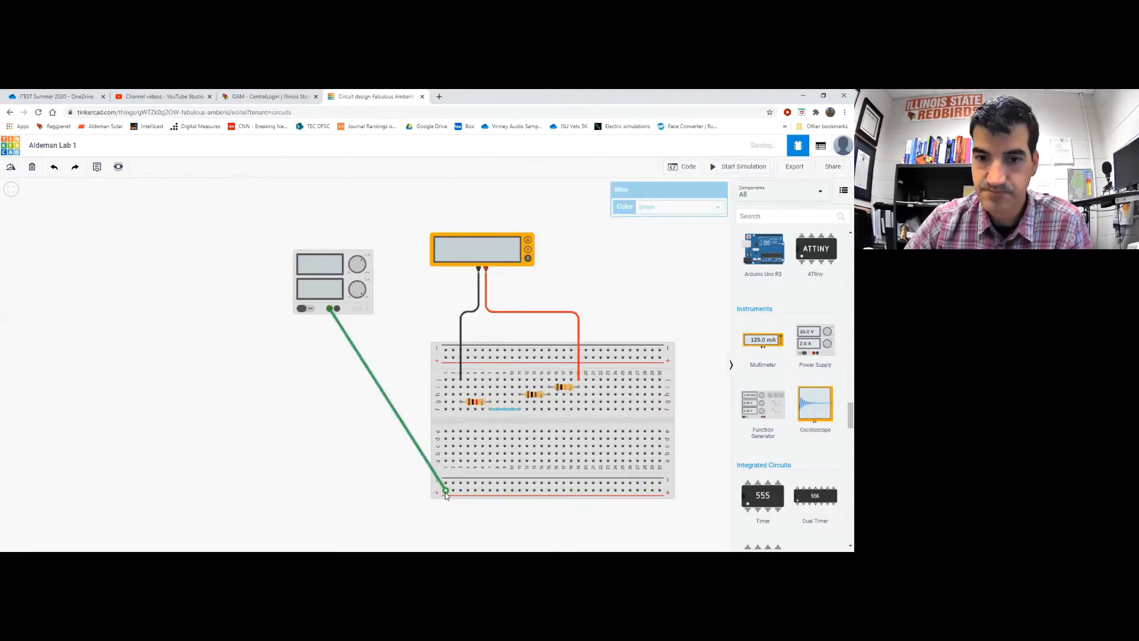
{"action": "left_click_drag", "start_coordinate": [418, 447], "coordinate": [329, 490]}
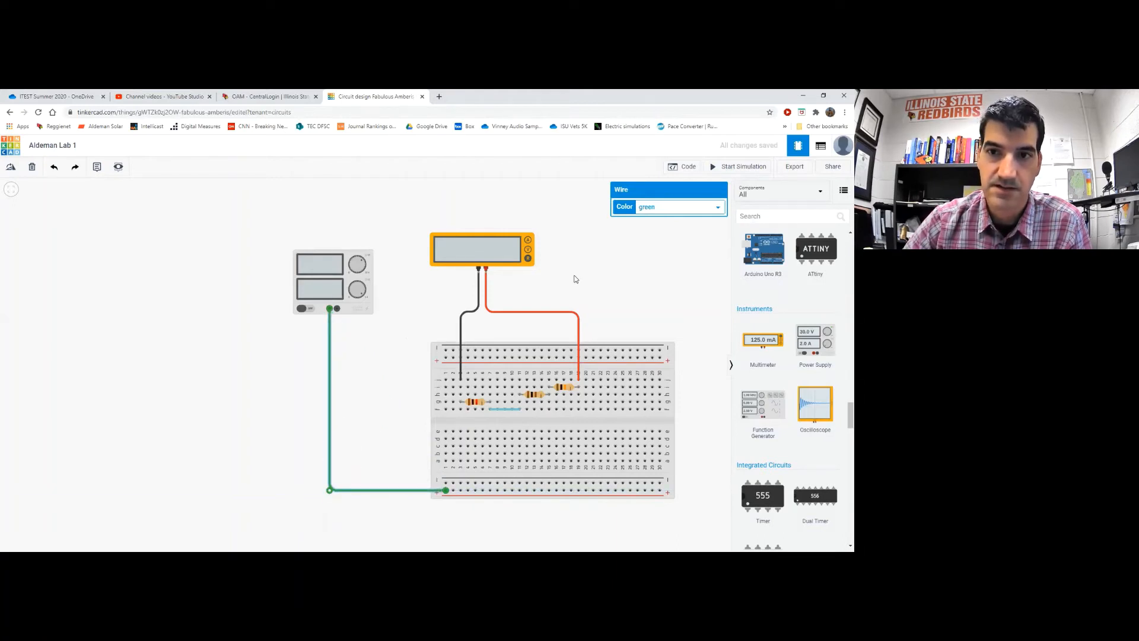
{"action": "left_click", "coordinate": [680, 214]}
{"action": "left_click", "coordinate": [675, 218]}
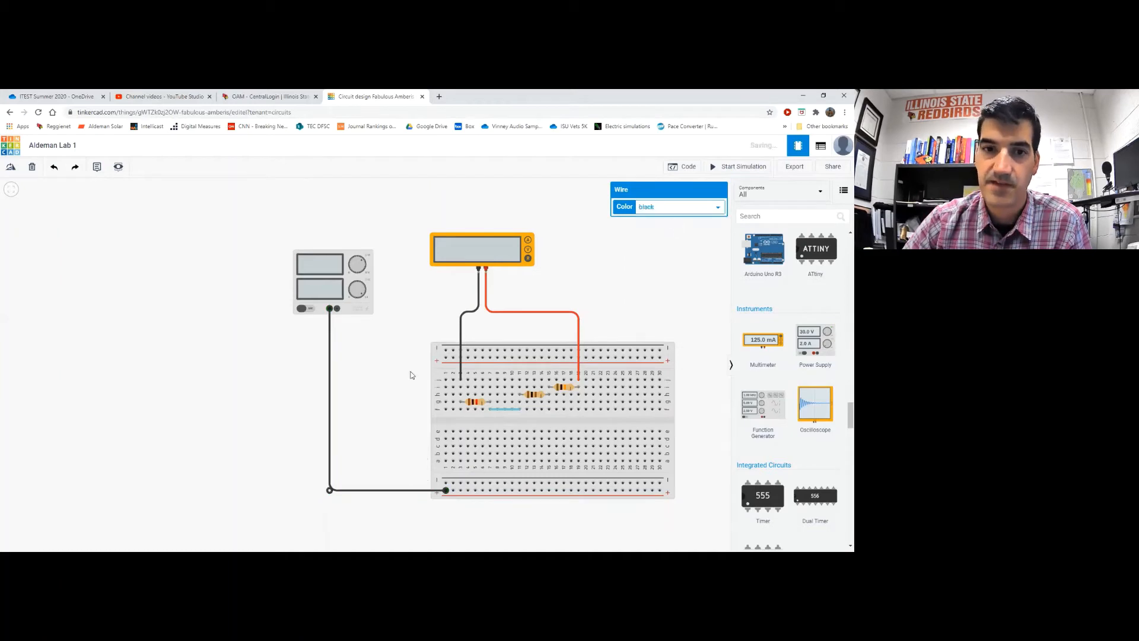
{"action": "left_click", "coordinate": [688, 214]}
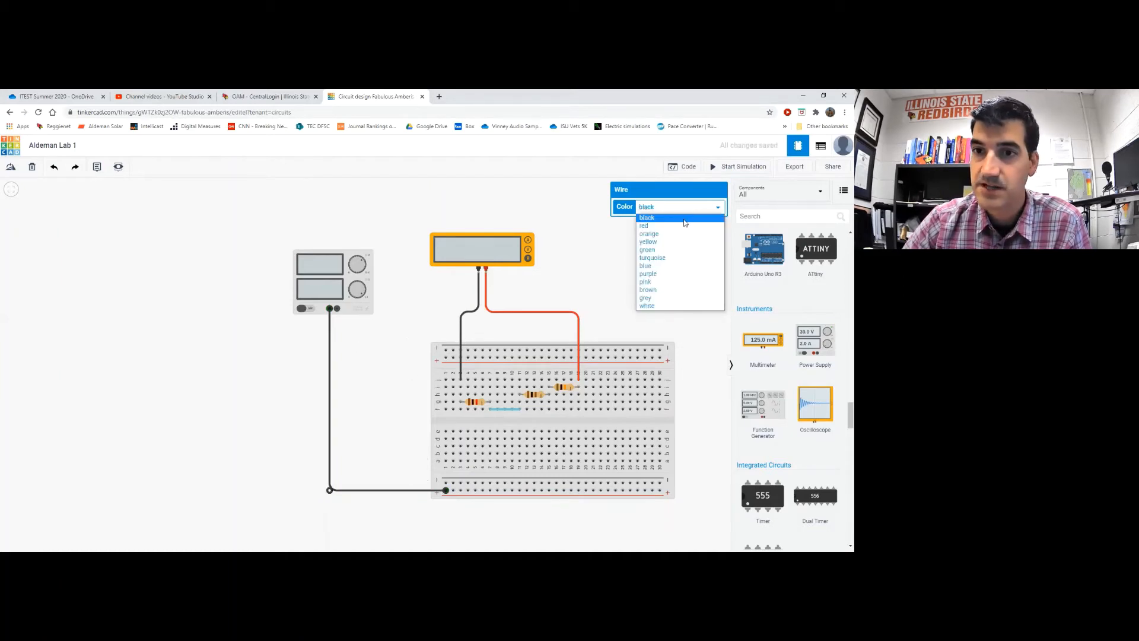
{"action": "left_click", "coordinate": [684, 222]}
{"action": "left_click", "coordinate": [684, 213]}
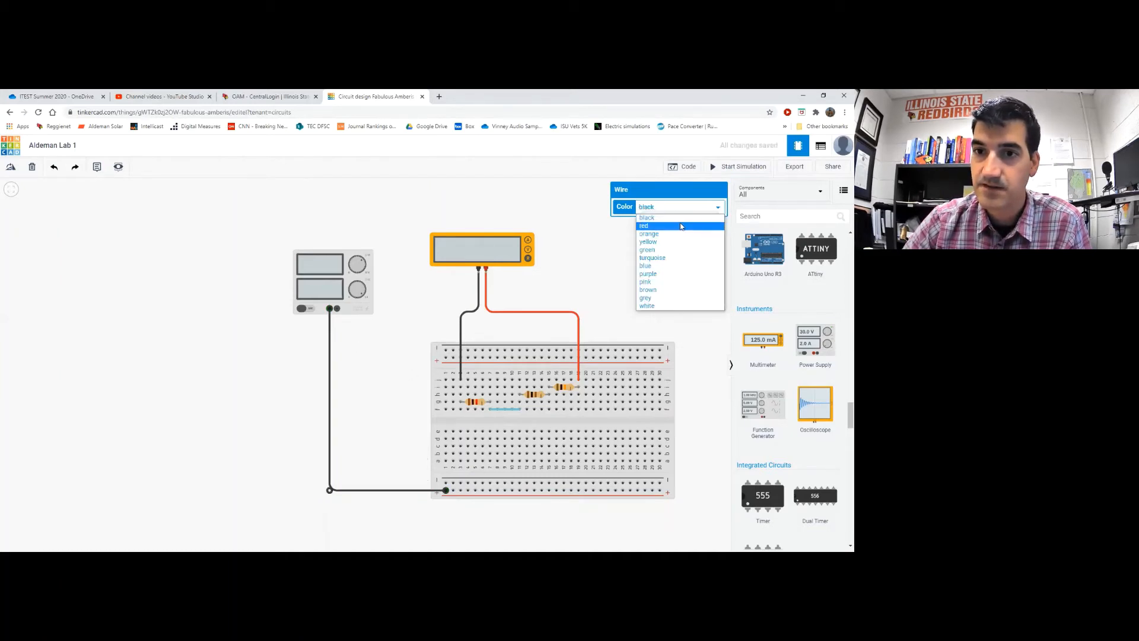
{"action": "left_click", "coordinate": [683, 225]}
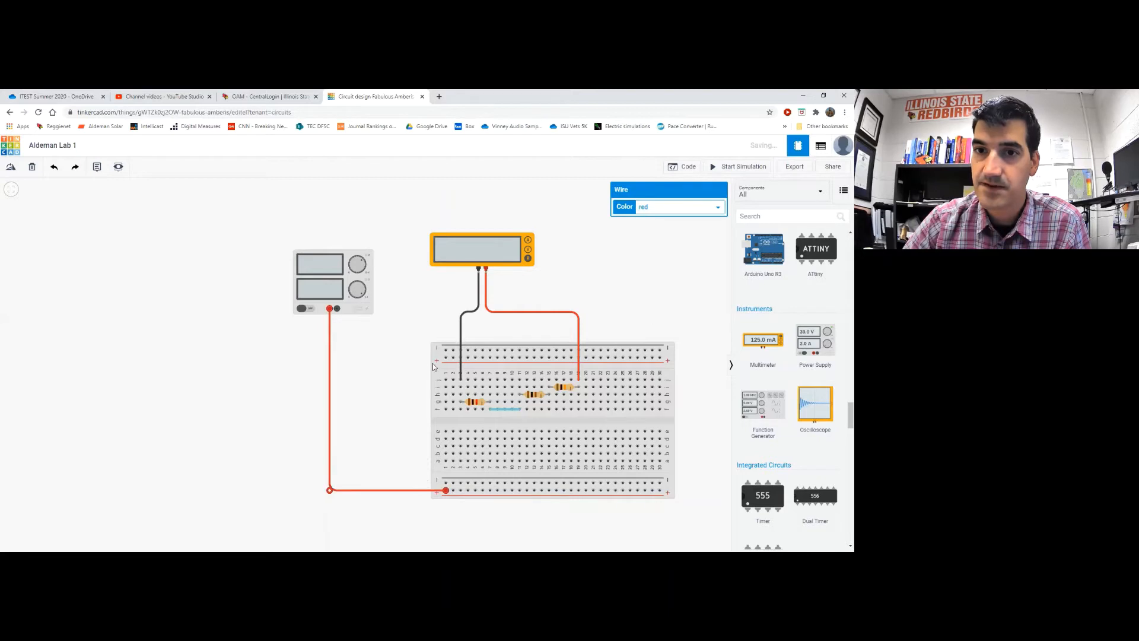
Wire the supply's negative terminal to the bottom rail with a right-angled black lead
{"action": "left_click", "coordinate": [337, 309]}
{"action": "left_click", "coordinate": [445, 483]}
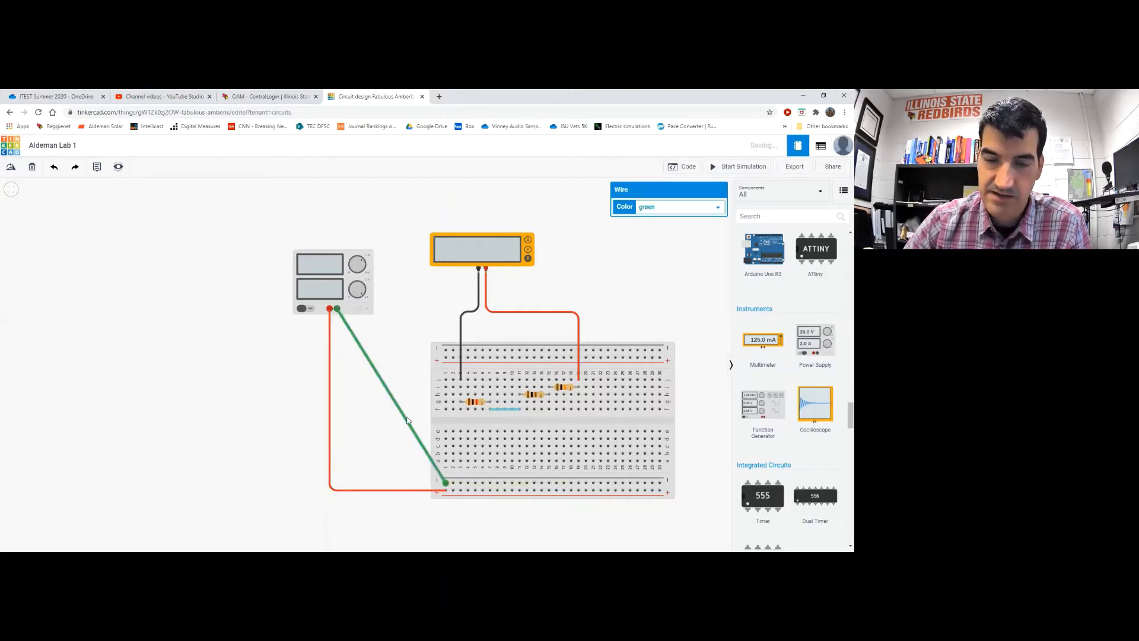
{"action": "left_click_drag", "start_coordinate": [405, 422], "coordinate": [336, 483]}
{"action": "left_click", "coordinate": [657, 208]}
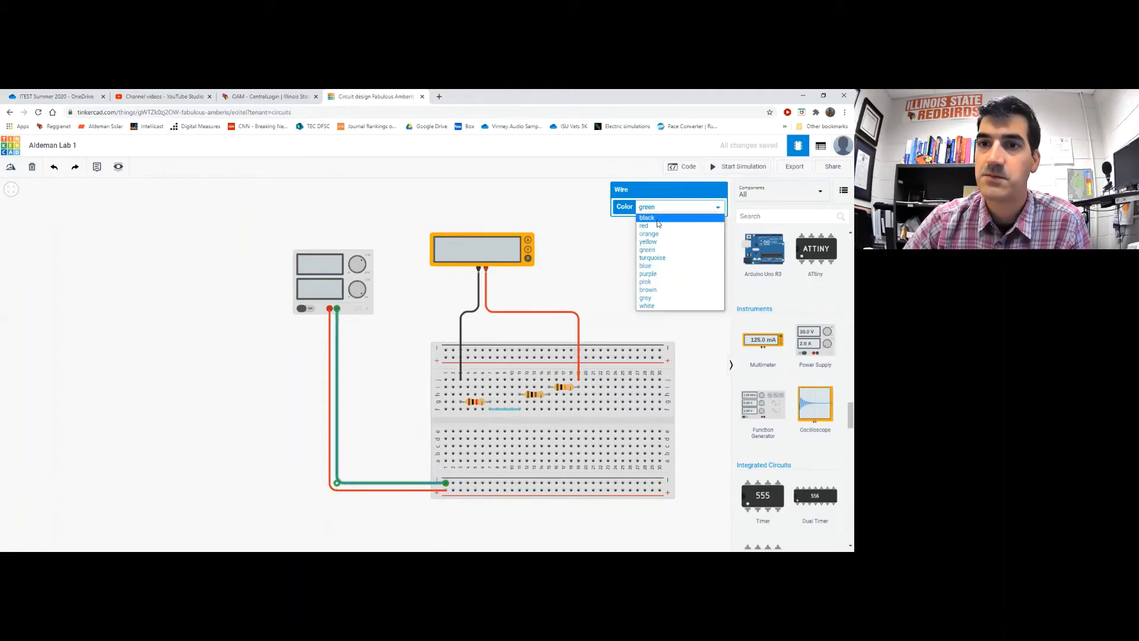
{"action": "left_click", "coordinate": [657, 221]}
{"action": "left_click", "coordinate": [416, 423]}
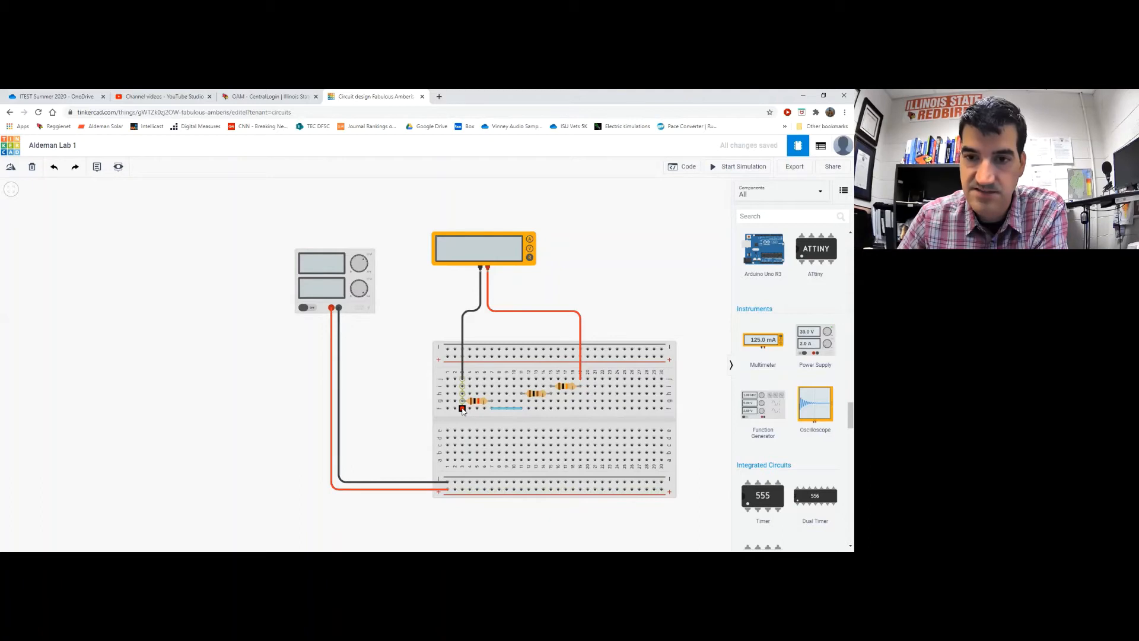
Draw green jumpers from the right and left resistor columns straight down to the bottom rails
{"action": "left_click", "coordinate": [580, 409]}
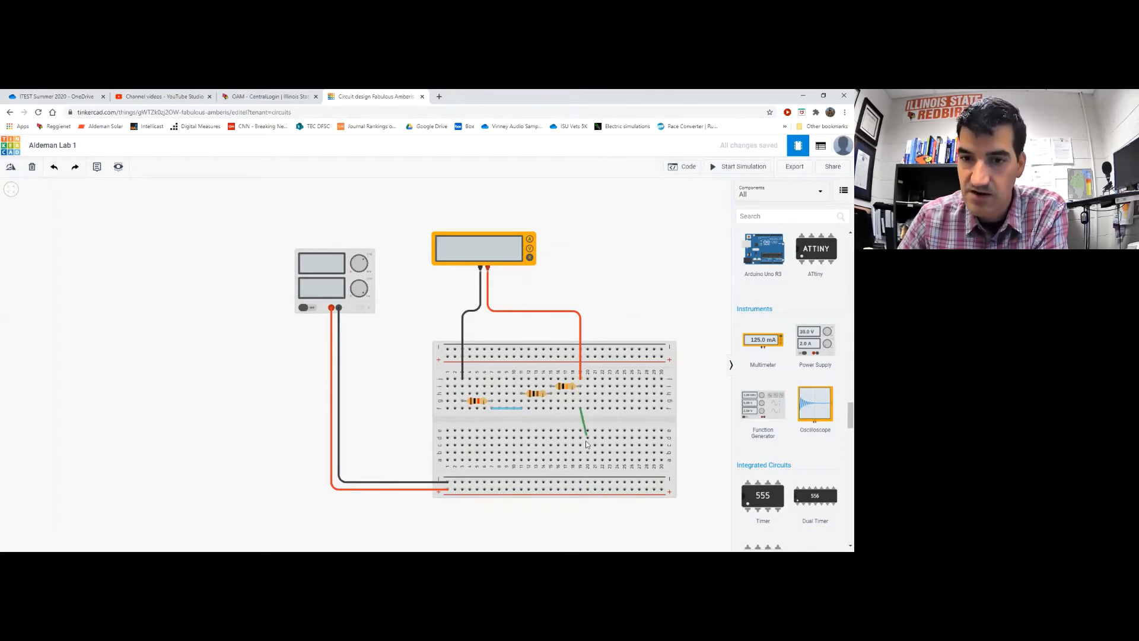
{"action": "left_click", "coordinate": [580, 490]}
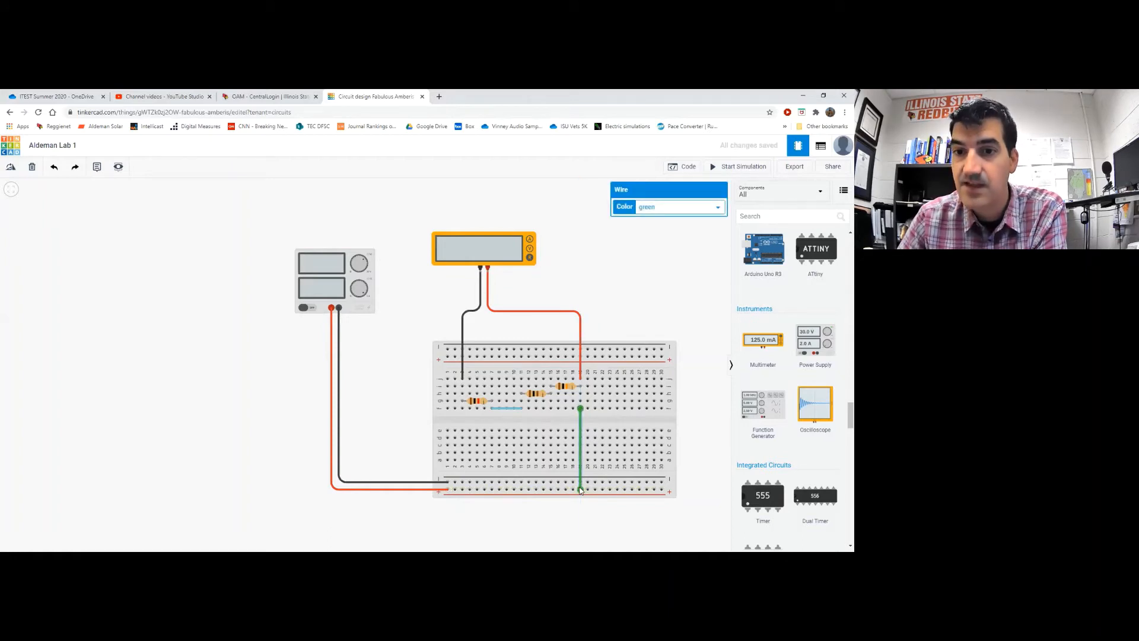
{"action": "left_click", "coordinate": [462, 410]}
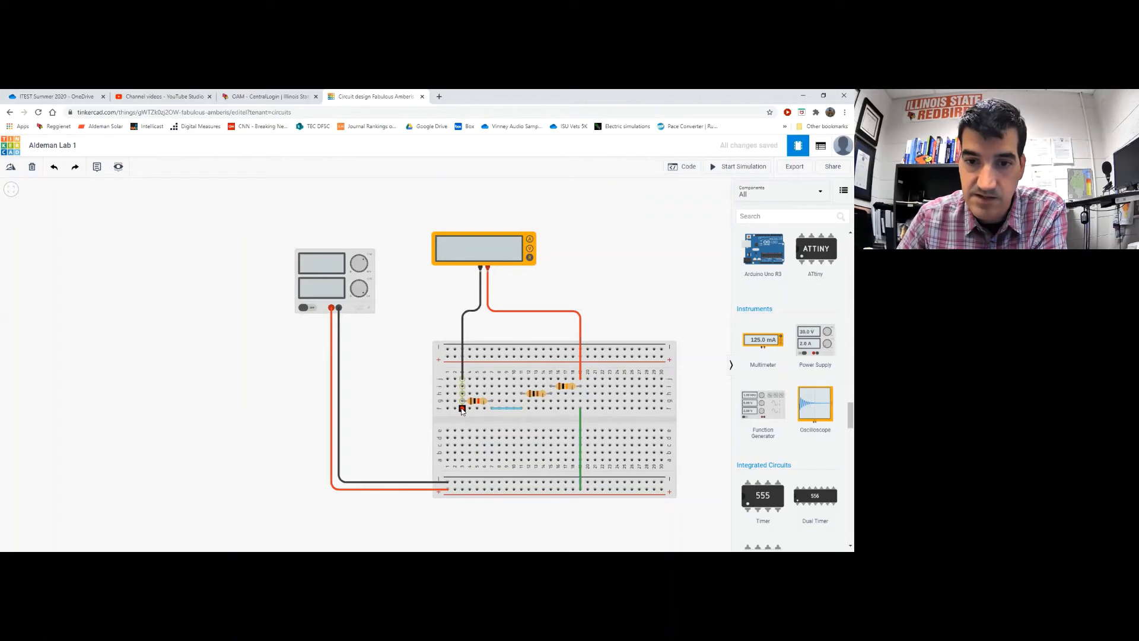
{"action": "left_click", "coordinate": [462, 482]}
{"action": "left_click", "coordinate": [395, 426]}
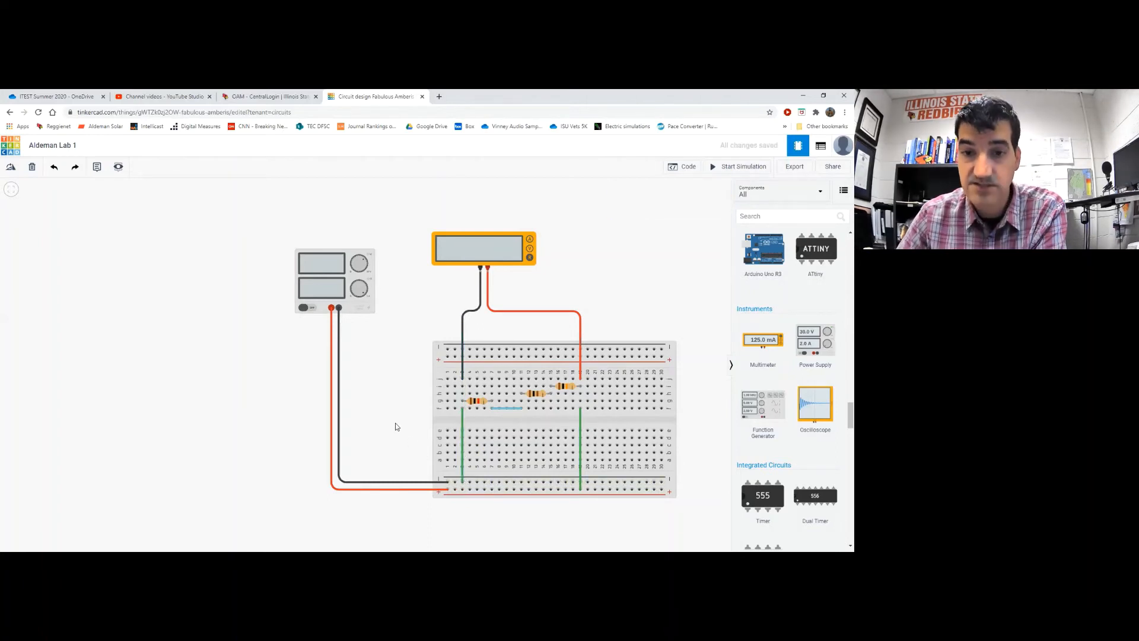
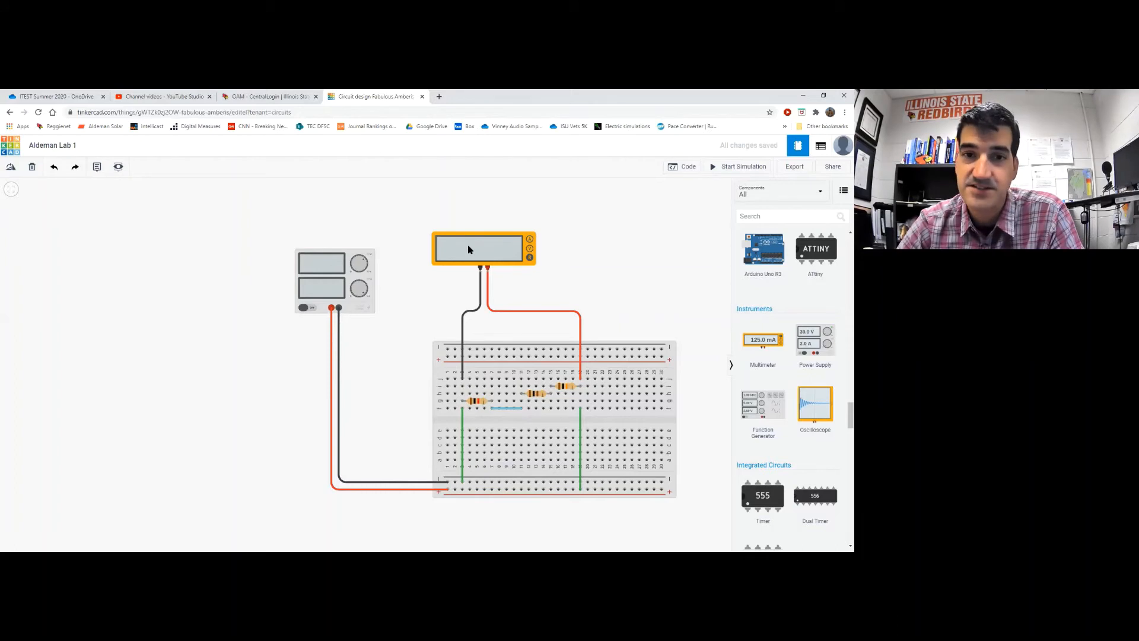
Inspect the supply and multimeter, then start the simulation showing Error at 1.00 V / 5.00 A
{"action": "left_click", "coordinate": [319, 290]}
{"action": "left_click", "coordinate": [490, 251]}
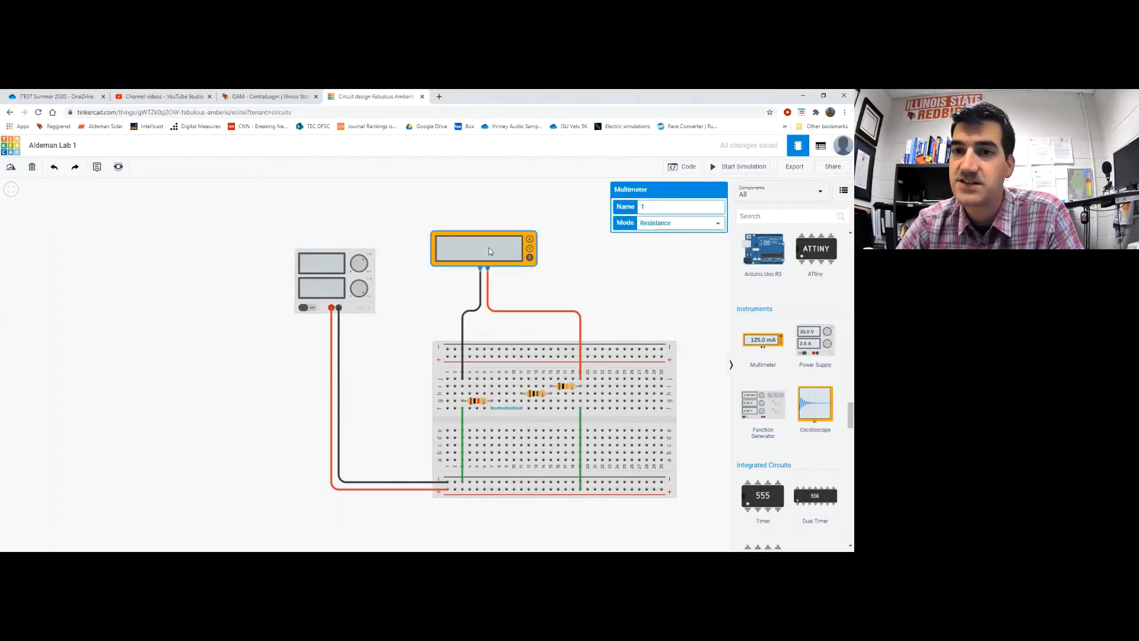
{"action": "left_click", "coordinate": [517, 200]}
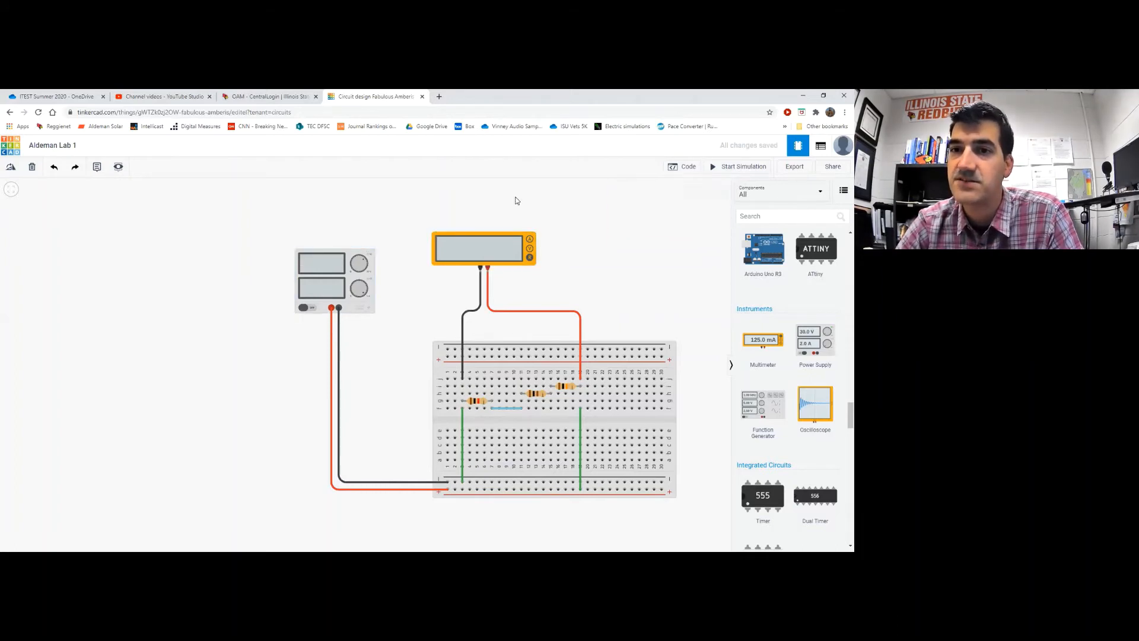
{"action": "left_click", "coordinate": [740, 168]}
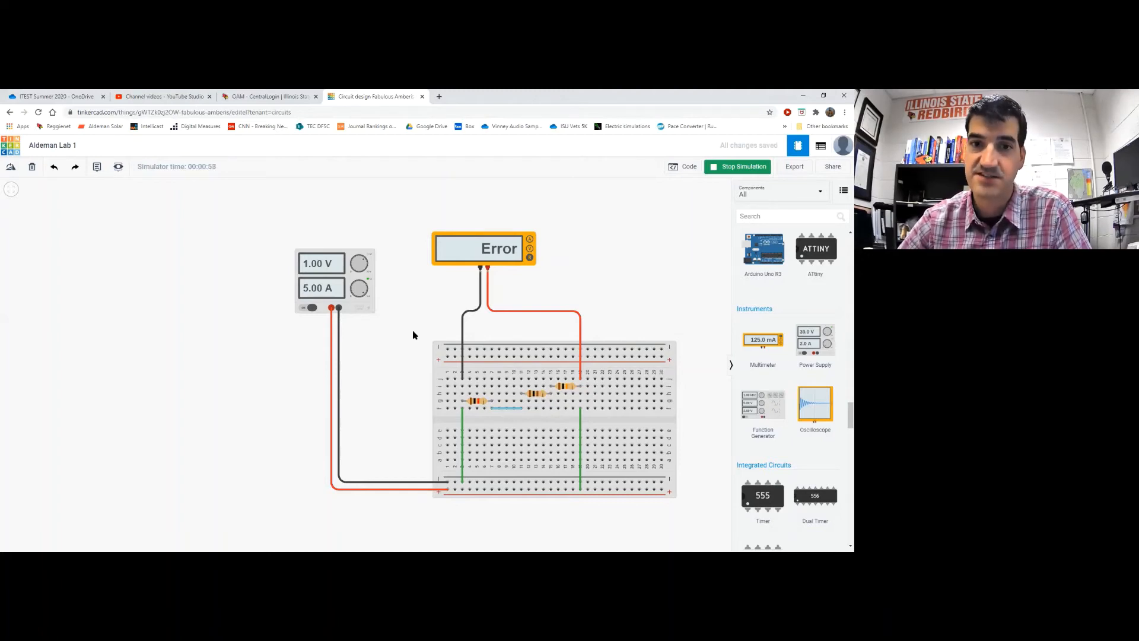
Delete the black supply wire, then run the simulation (20.0 V, 11.1 kΩ) and stop it
{"action": "left_click", "coordinate": [338, 377]}
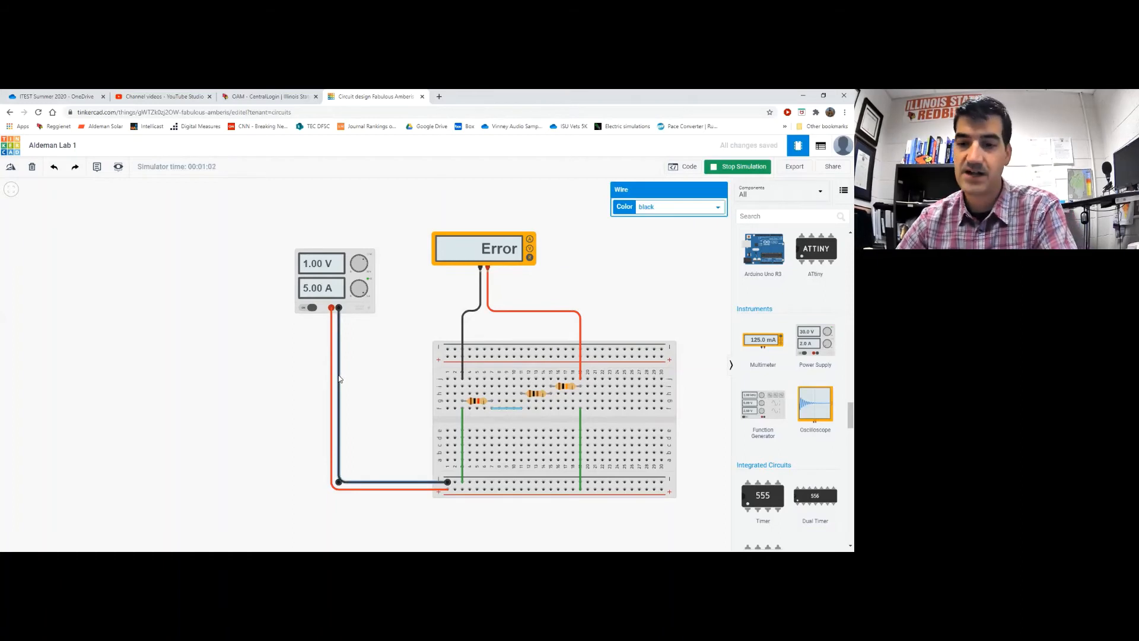
{"action": "key", "text": "Delete"}
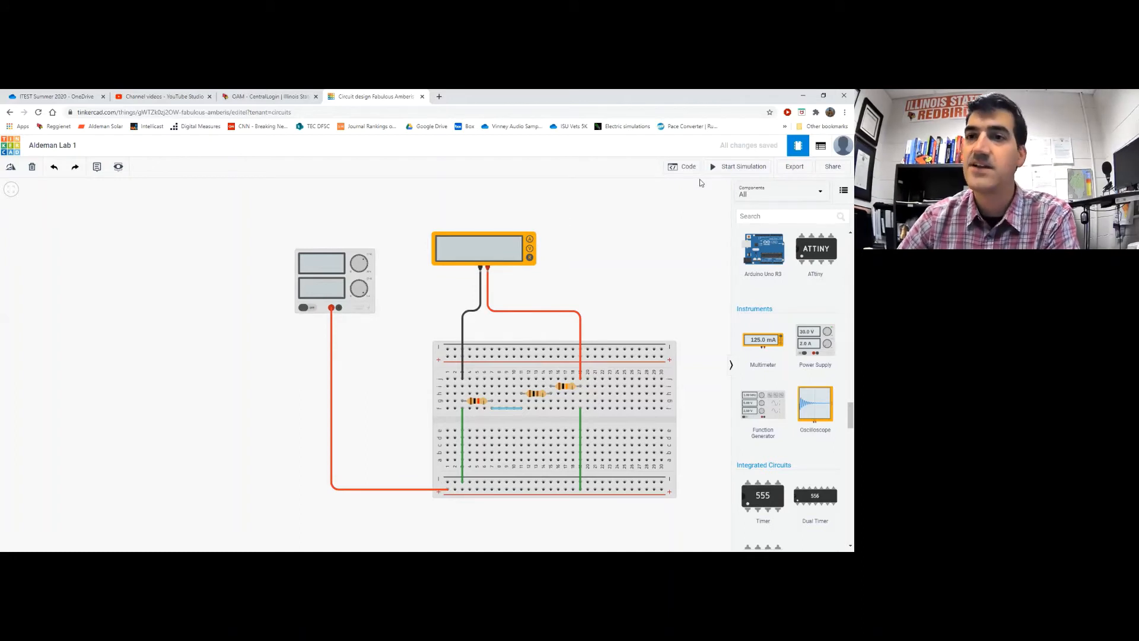
{"action": "left_click", "coordinate": [733, 169]}
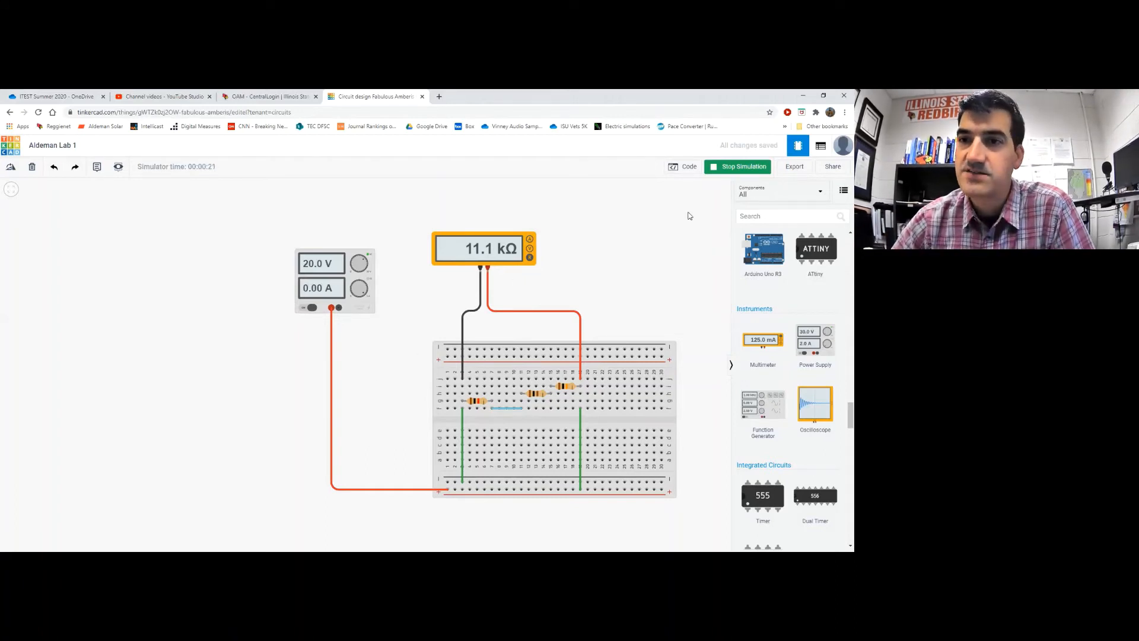
{"action": "left_click", "coordinate": [731, 172]}
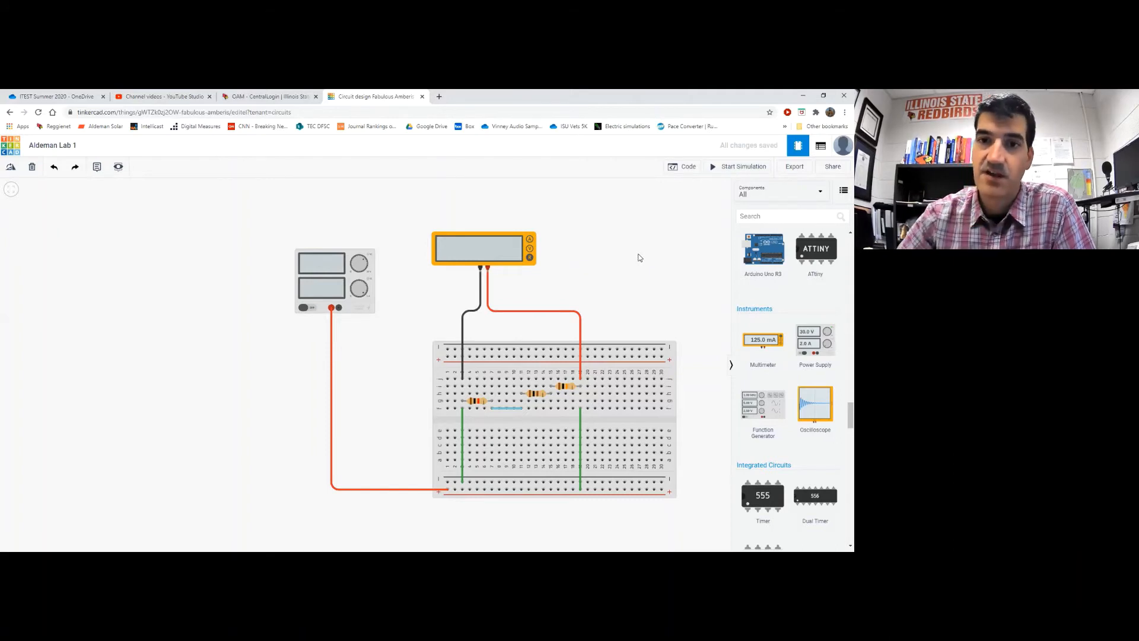
Delete both the red and black multimeter leads
{"action": "left_click", "coordinate": [517, 311]}
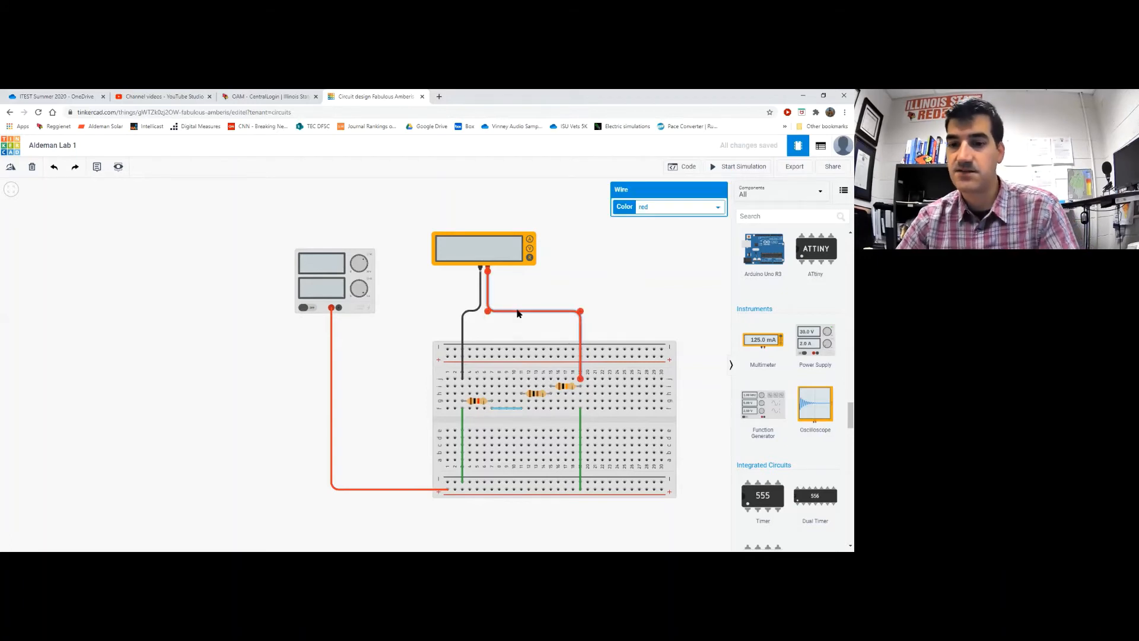
{"action": "key", "text": "Delete"}
{"action": "left_click", "coordinate": [465, 313]}
{"action": "key", "text": "Delete"}
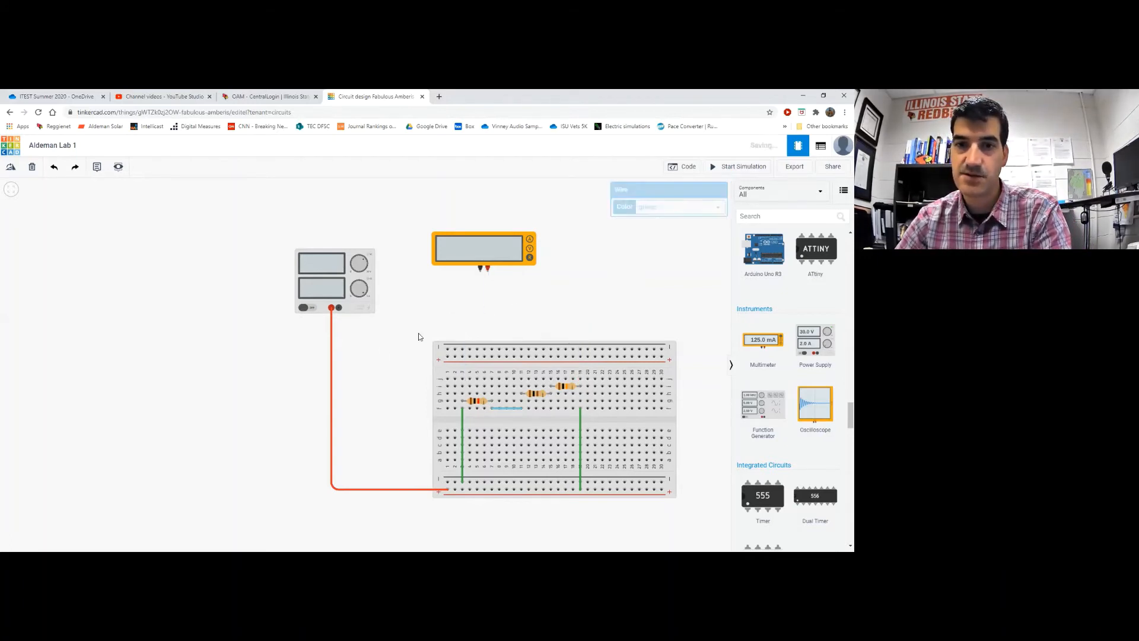
Run a right-angled black wire from the supply's negative terminal to the lower rail; nudge the multimeter right
{"action": "left_click", "coordinate": [339, 307]}
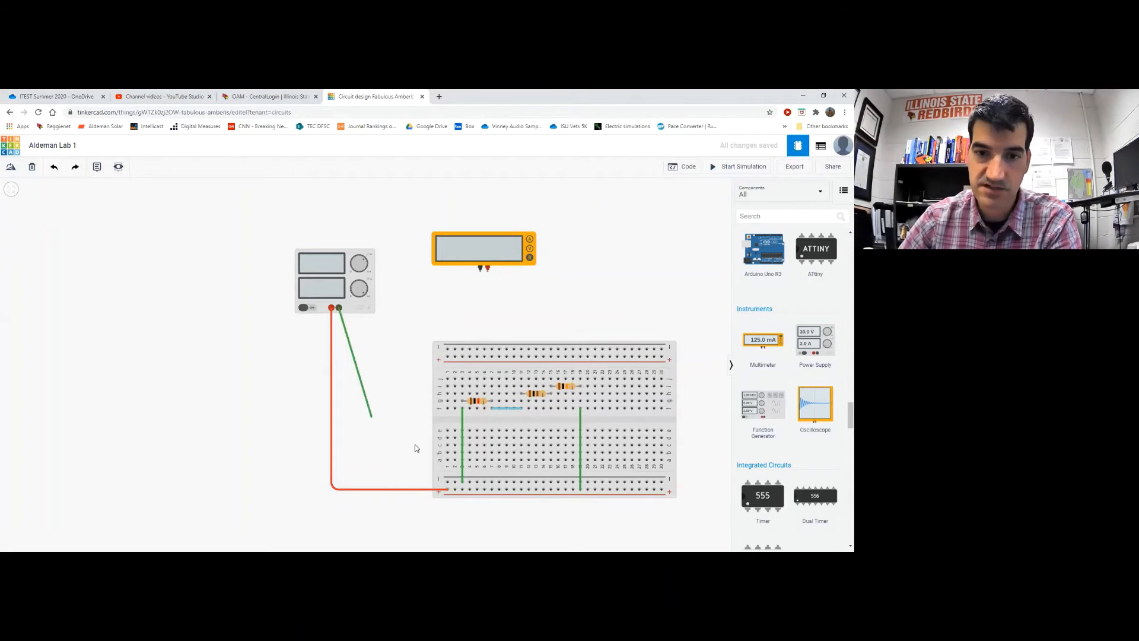
{"action": "left_click", "coordinate": [446, 482]}
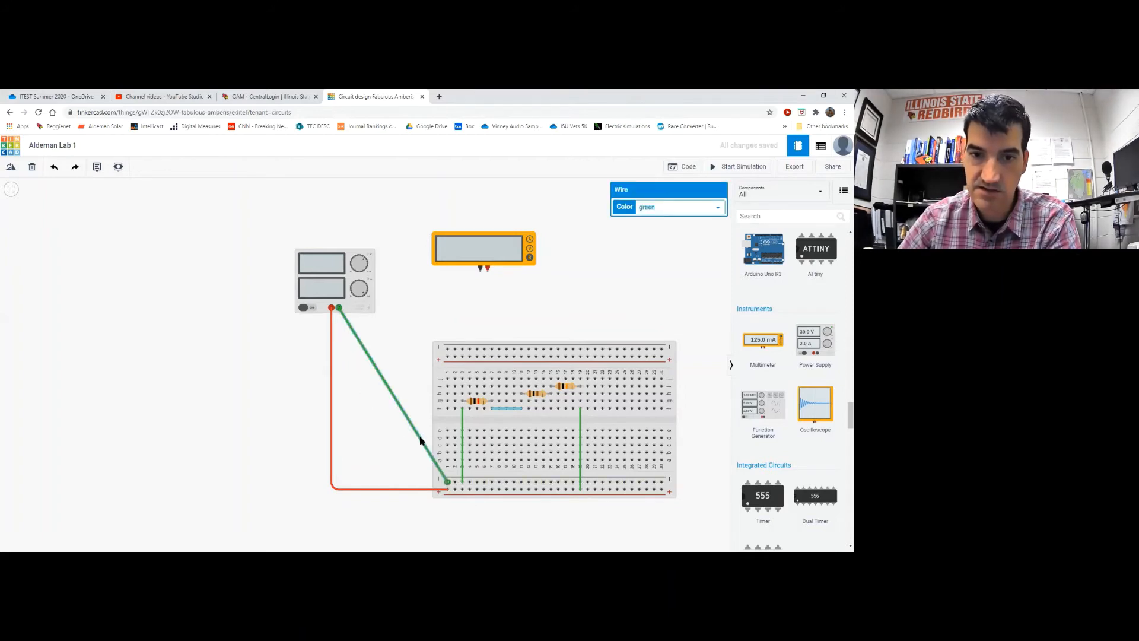
{"action": "left_click_drag", "start_coordinate": [372, 460], "coordinate": [340, 481]}
{"action": "left_click", "coordinate": [677, 207]}
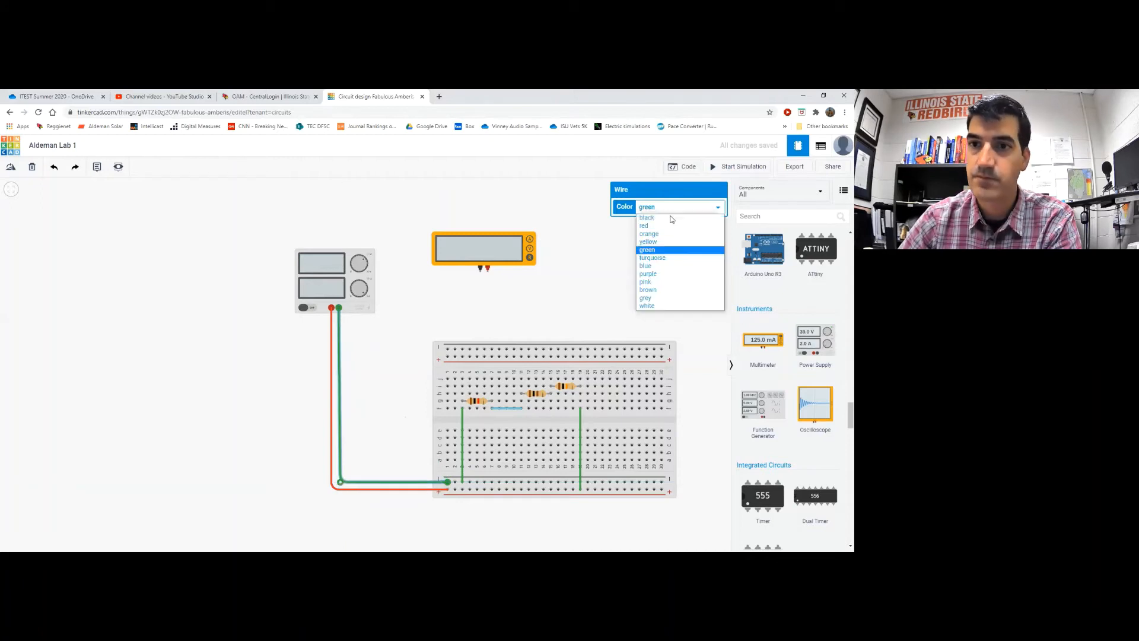
{"action": "left_click", "coordinate": [670, 218]}
{"action": "left_click", "coordinate": [415, 326]}
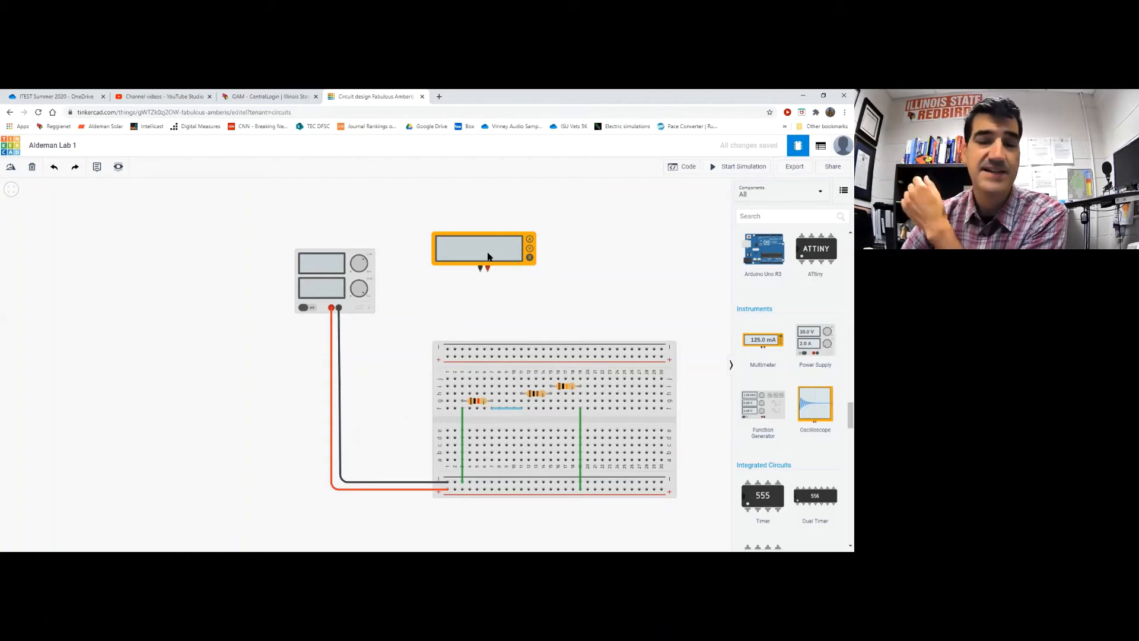
{"action": "mouse_move", "coordinate": [488, 255]}
{"action": "left_mouse_down"}
{"action": "mouse_move", "coordinate": [522, 265]}
{"action": "mouse_move", "coordinate": [508, 263]}
{"action": "left_mouse_up"}
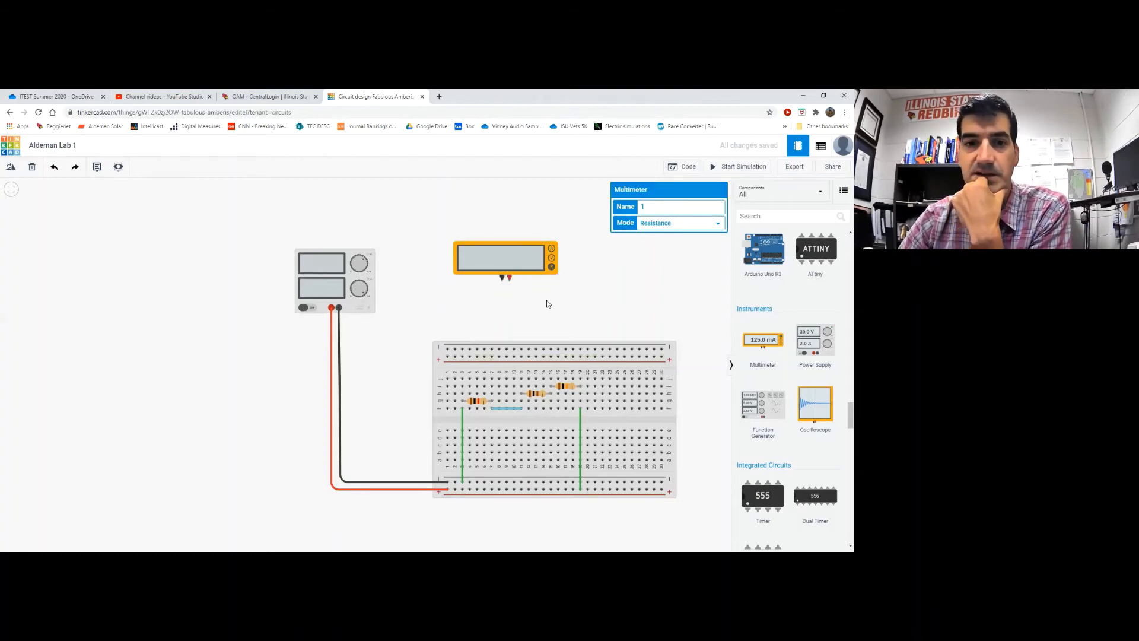
Place a second multimeter to the right of the breadboard
{"action": "left_click_drag", "start_coordinate": [546, 302], "coordinate": [523, 299]}
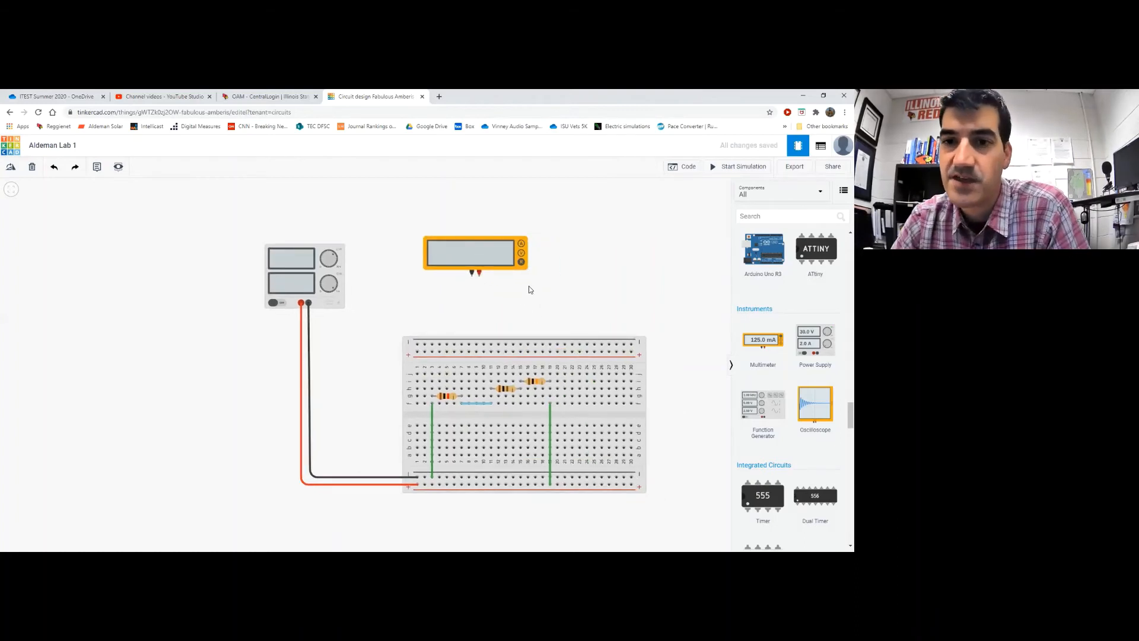
{"action": "scroll", "coordinate": [552, 311], "scroll_direction": "down", "scroll_amount": 1}
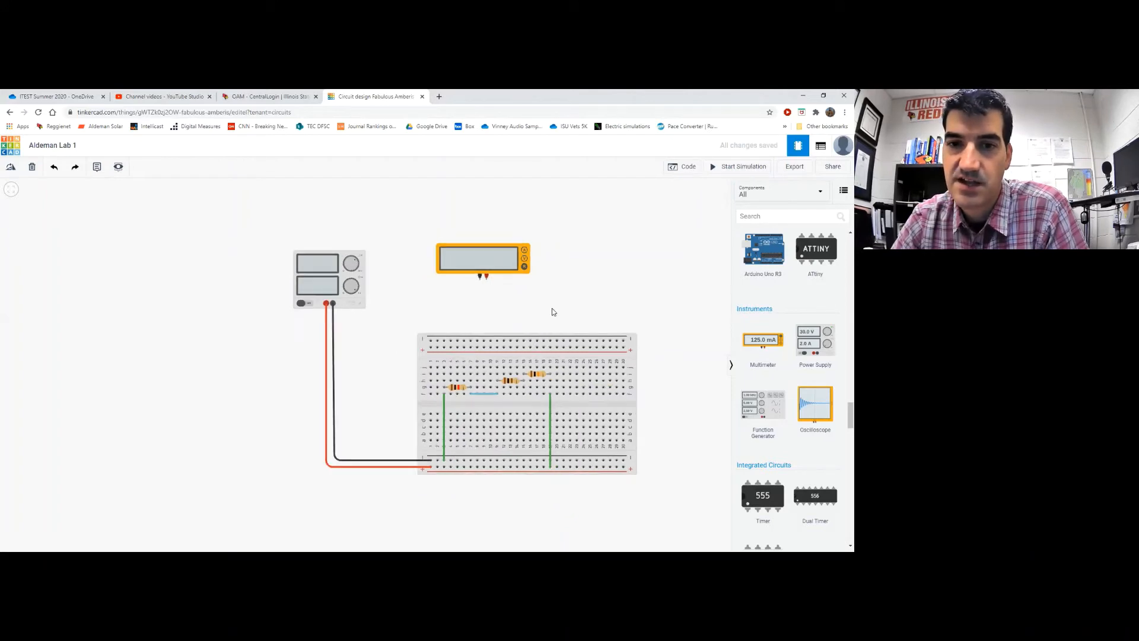
{"action": "left_click_drag", "start_coordinate": [582, 293], "coordinate": [506, 298]}
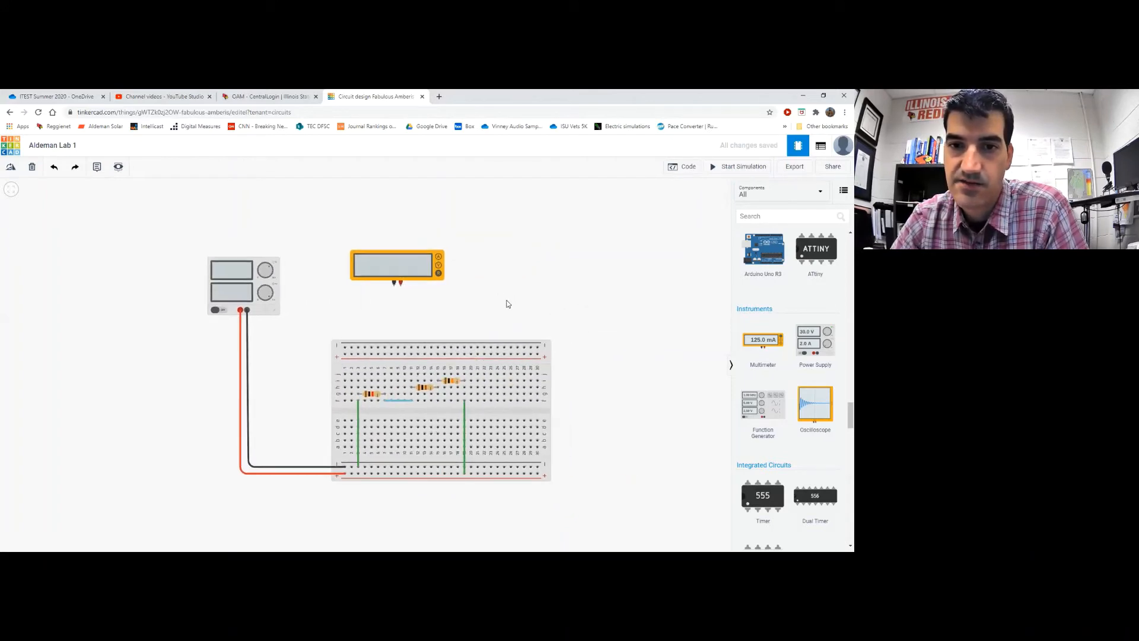
{"action": "left_click_drag", "start_coordinate": [605, 343], "coordinate": [647, 377]}
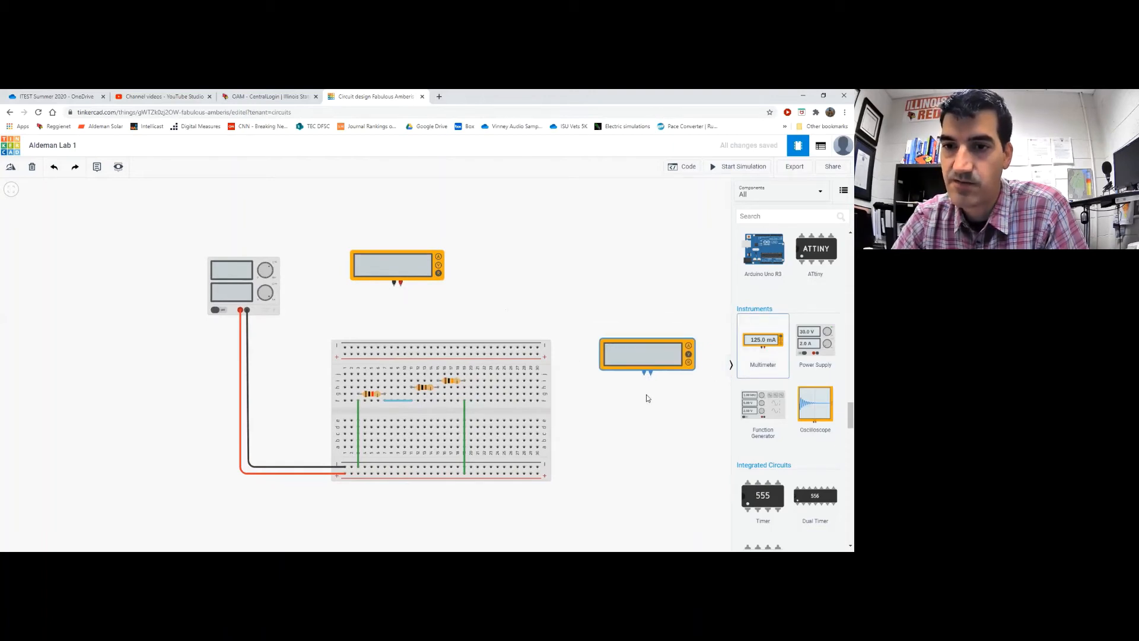
{"action": "left_click", "coordinate": [558, 302]}
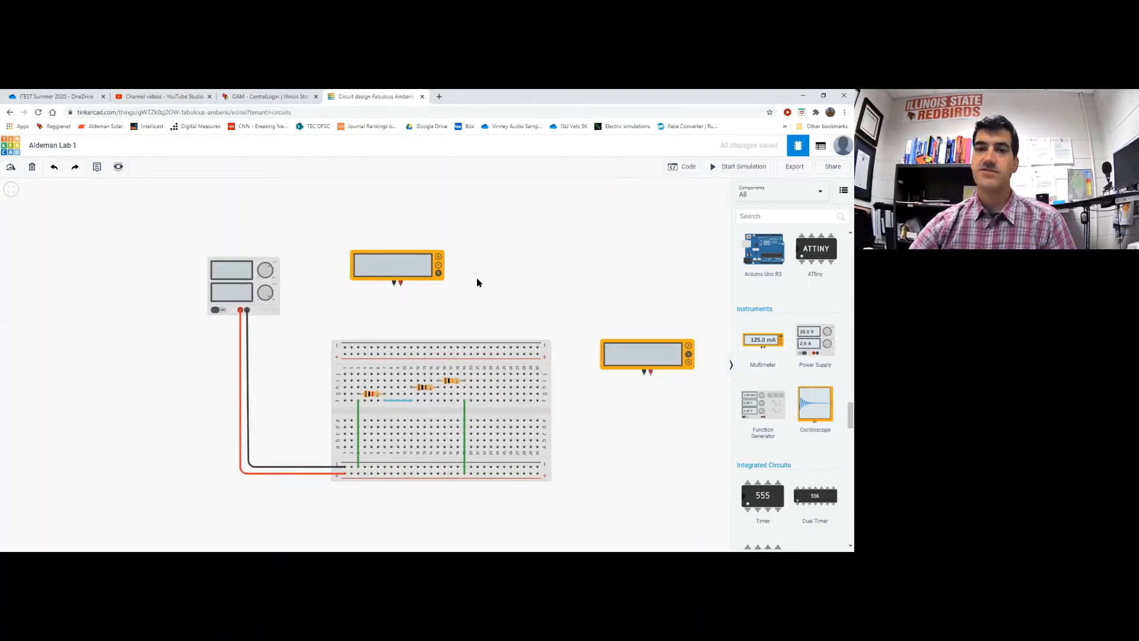
Switch the top multimeter's mode to Voltage
{"action": "left_click", "coordinate": [399, 266]}
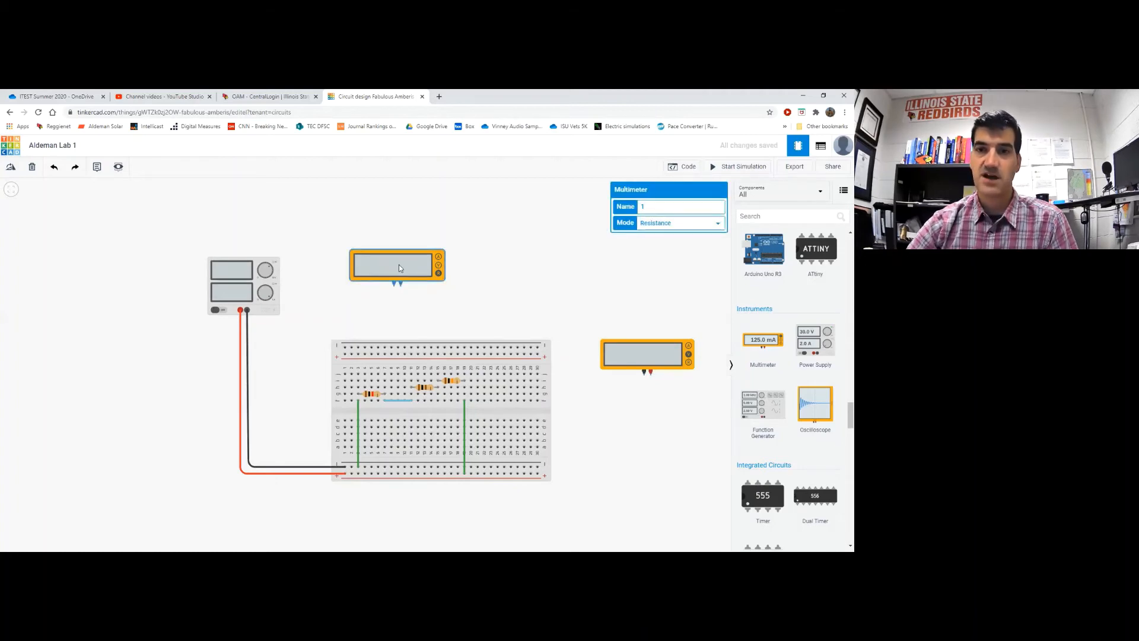
{"action": "left_click", "coordinate": [669, 223]}
{"action": "left_click", "coordinate": [667, 236]}
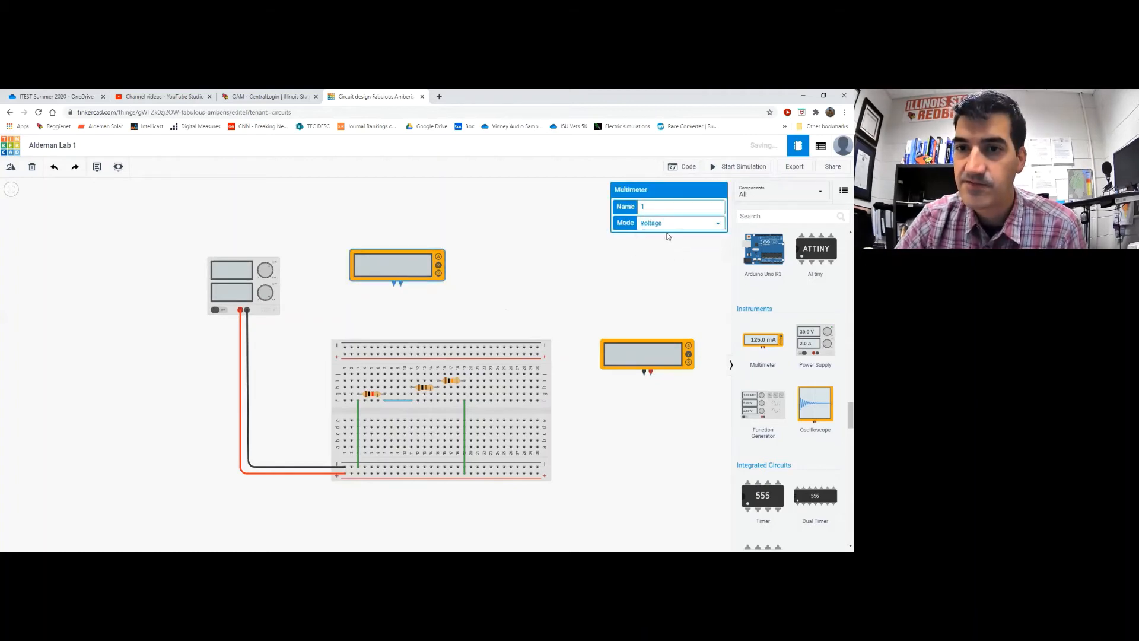
{"action": "left_click", "coordinate": [505, 237]}
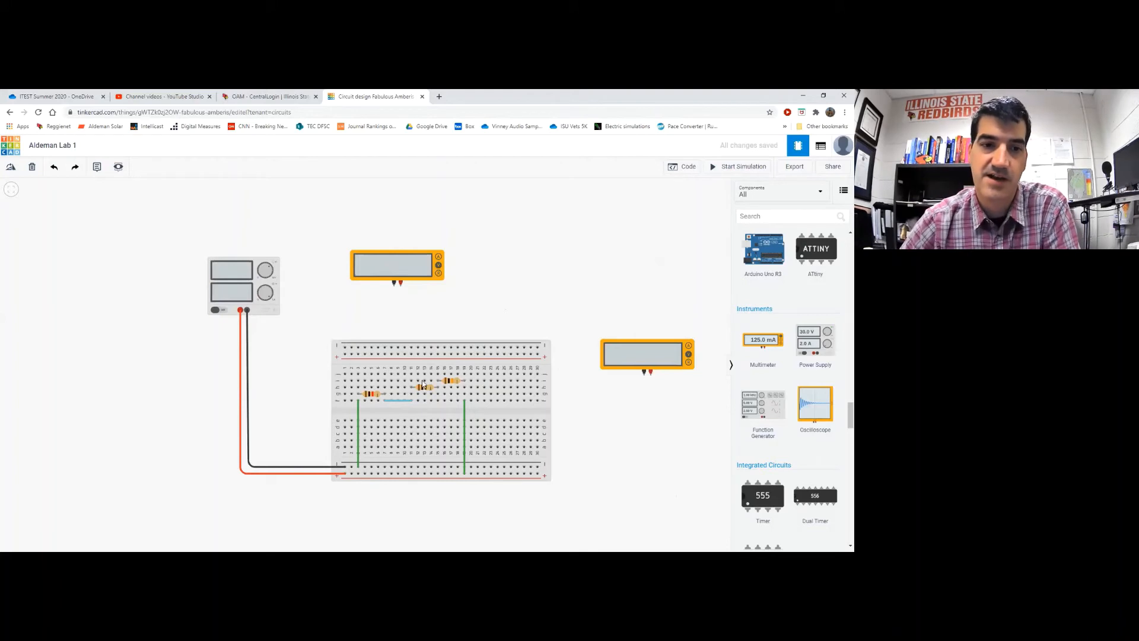
Wire the top multimeter's positive probe to a breadboard hole with a bent green lead
{"action": "left_click", "coordinate": [402, 267]}
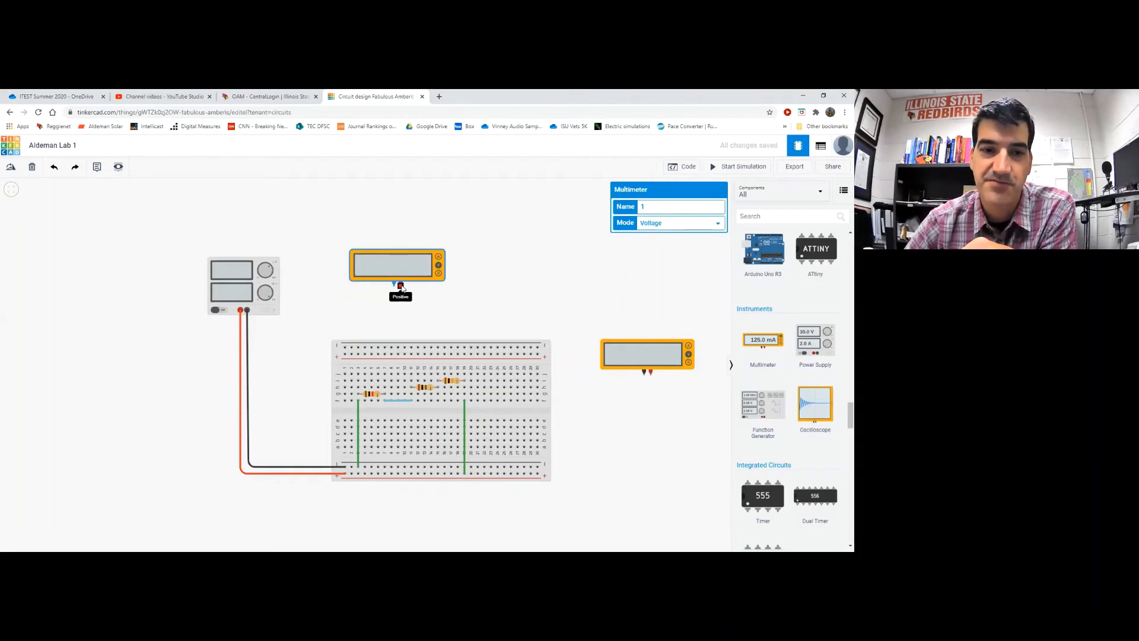
{"action": "left_click", "coordinate": [401, 286]}
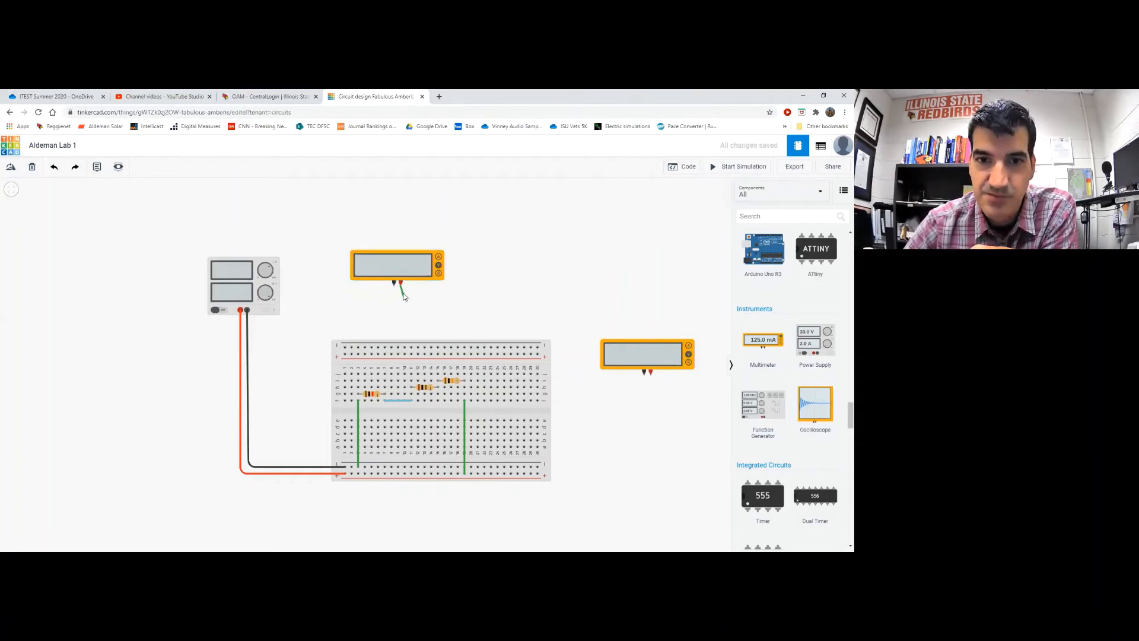
{"action": "left_click", "coordinate": [412, 374]}
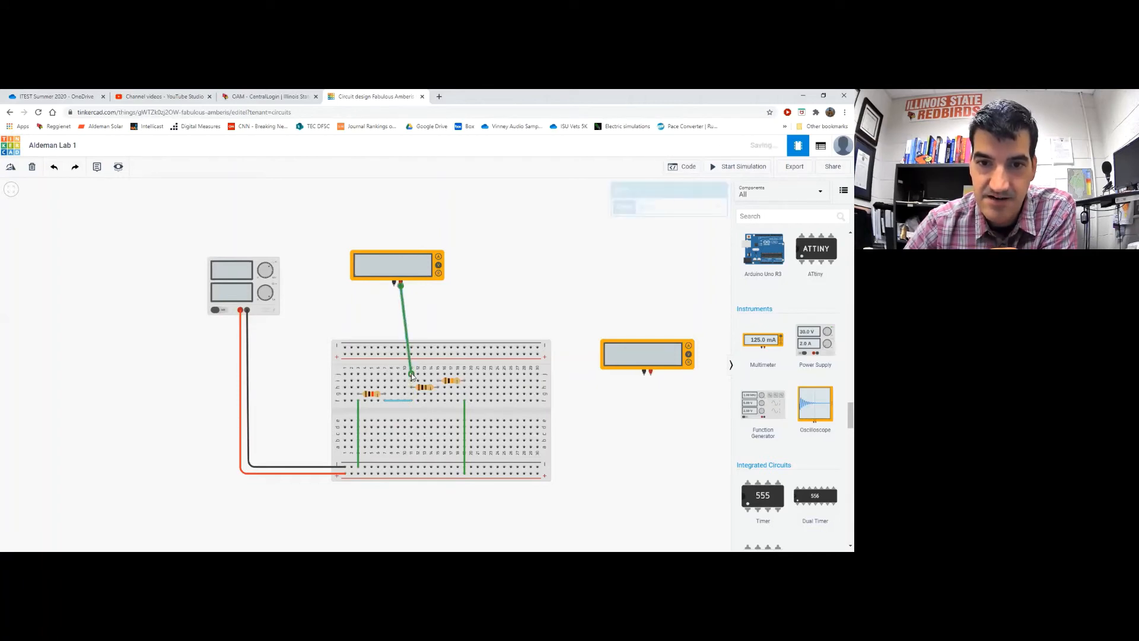
{"action": "left_click", "coordinate": [404, 325]}
{"action": "left_click_drag", "start_coordinate": [404, 326], "coordinate": [409, 323]}
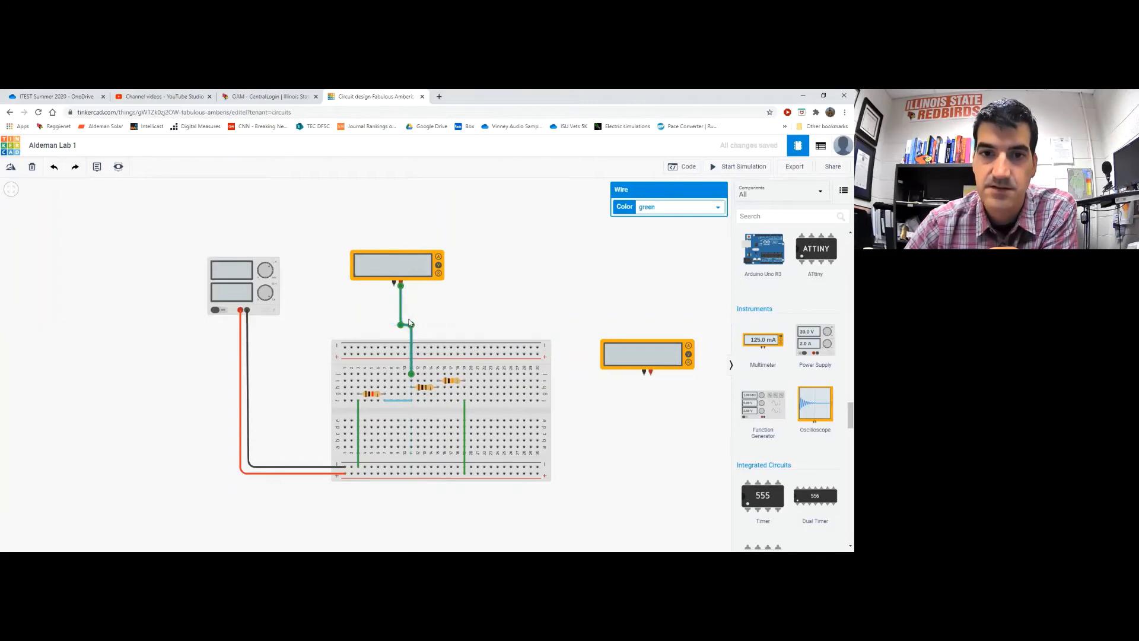
Wire the negative probe to a breadboard hole beside it, rerouting the bend
{"action": "left_click", "coordinate": [394, 284]}
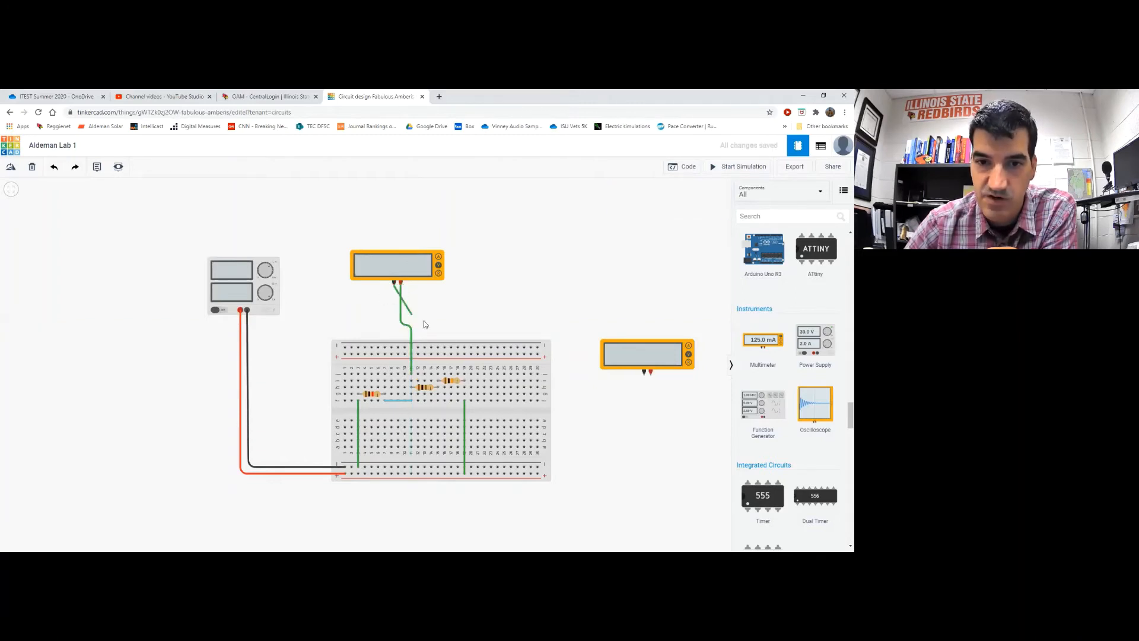
{"action": "left_click", "coordinate": [432, 374]}
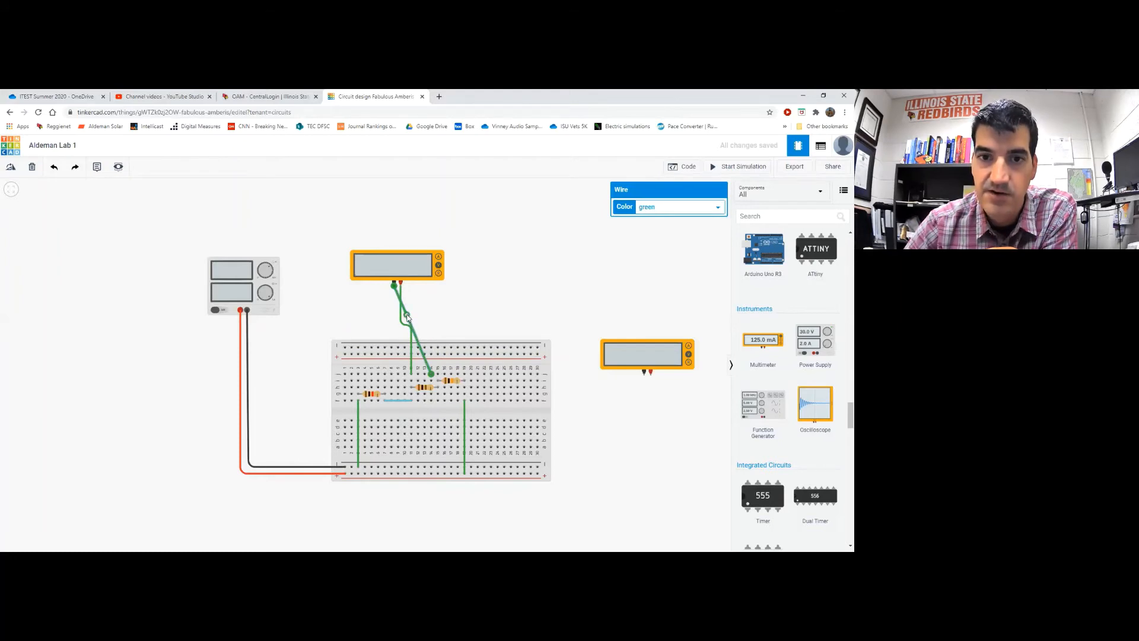
{"action": "left_click_drag", "start_coordinate": [407, 318], "coordinate": [431, 312]}
{"action": "left_click", "coordinate": [493, 312]}
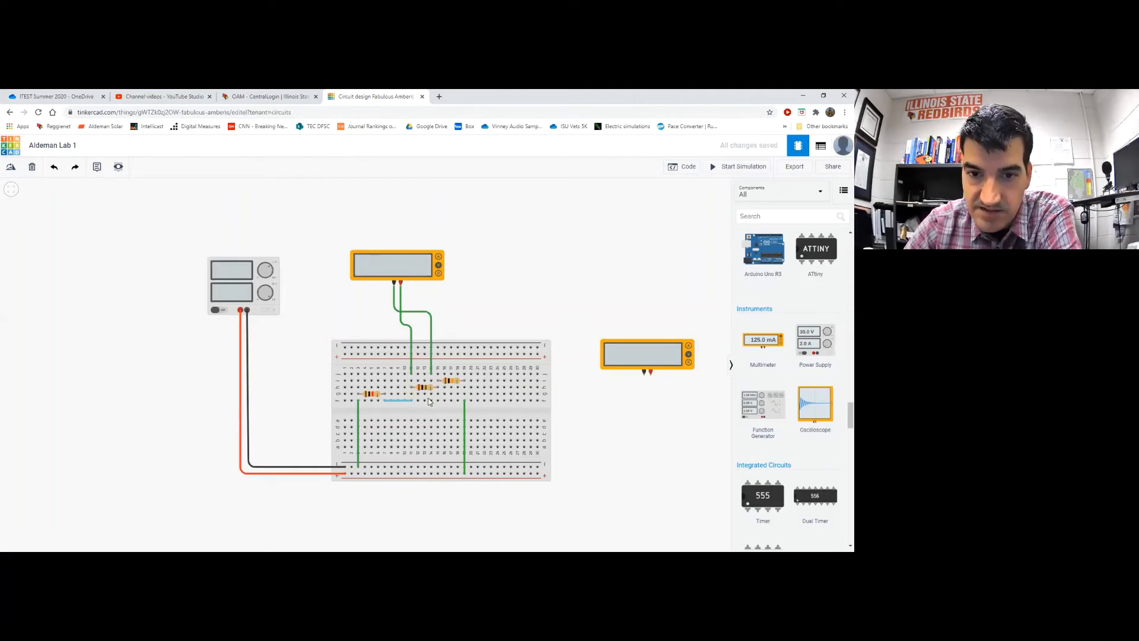
Shift the negative lead's breadboard end one hole to the right
{"action": "left_click", "coordinate": [432, 328]}
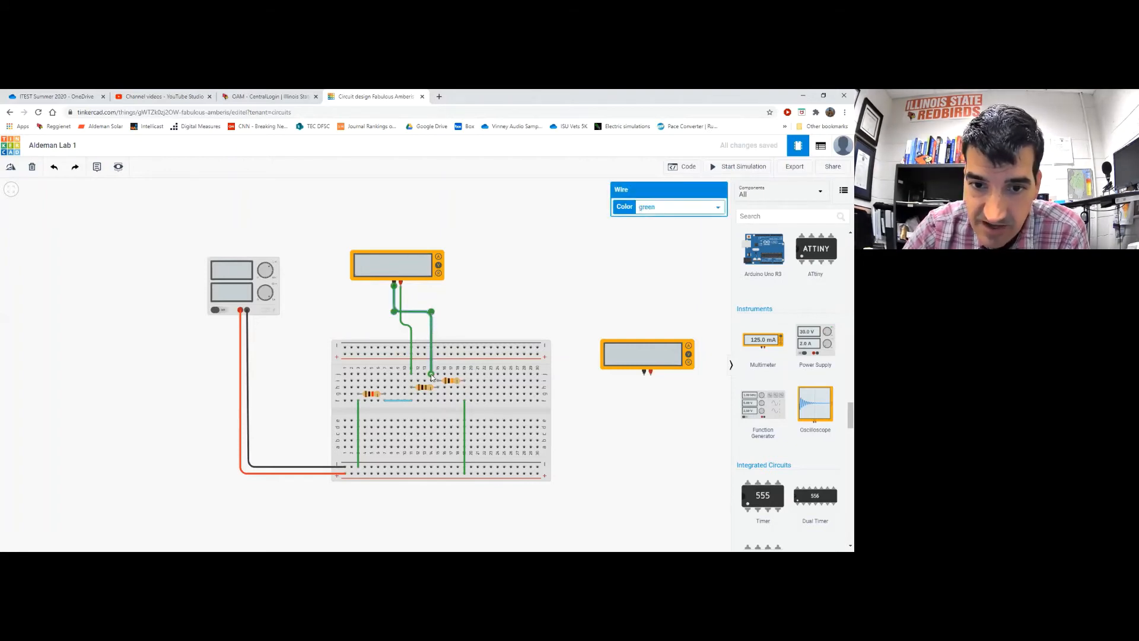
{"action": "left_click_drag", "start_coordinate": [431, 375], "coordinate": [437, 375]}
{"action": "left_click", "coordinate": [468, 313]}
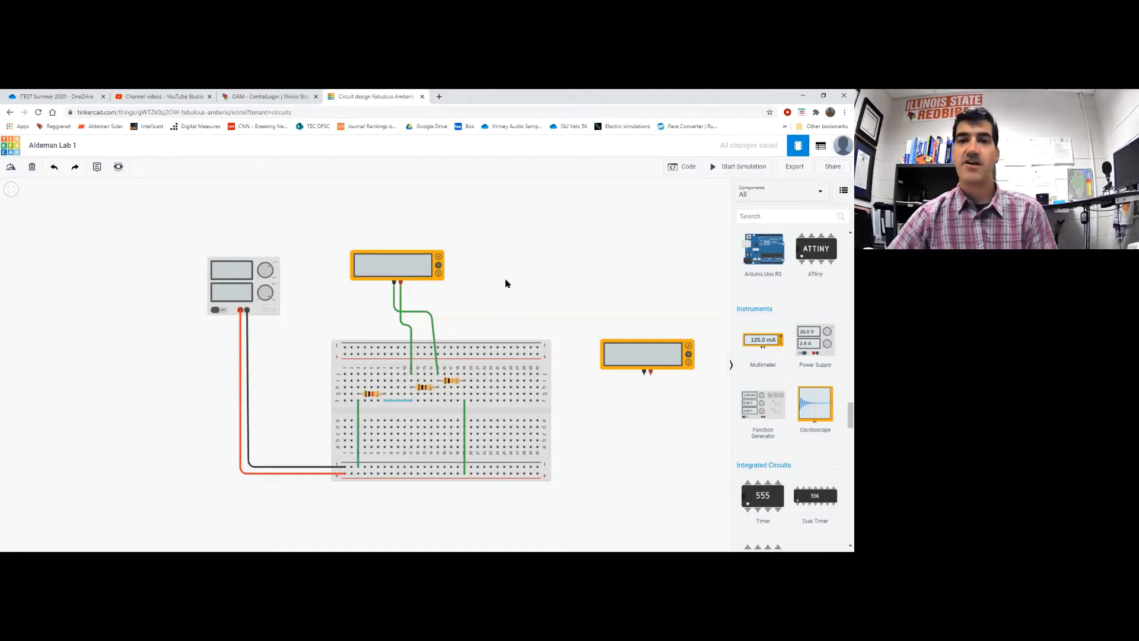
Check the meter and middle resistor, then simulate: -180 mV and 1.80 mA at 20.0 V
{"action": "left_click", "coordinate": [420, 266]}
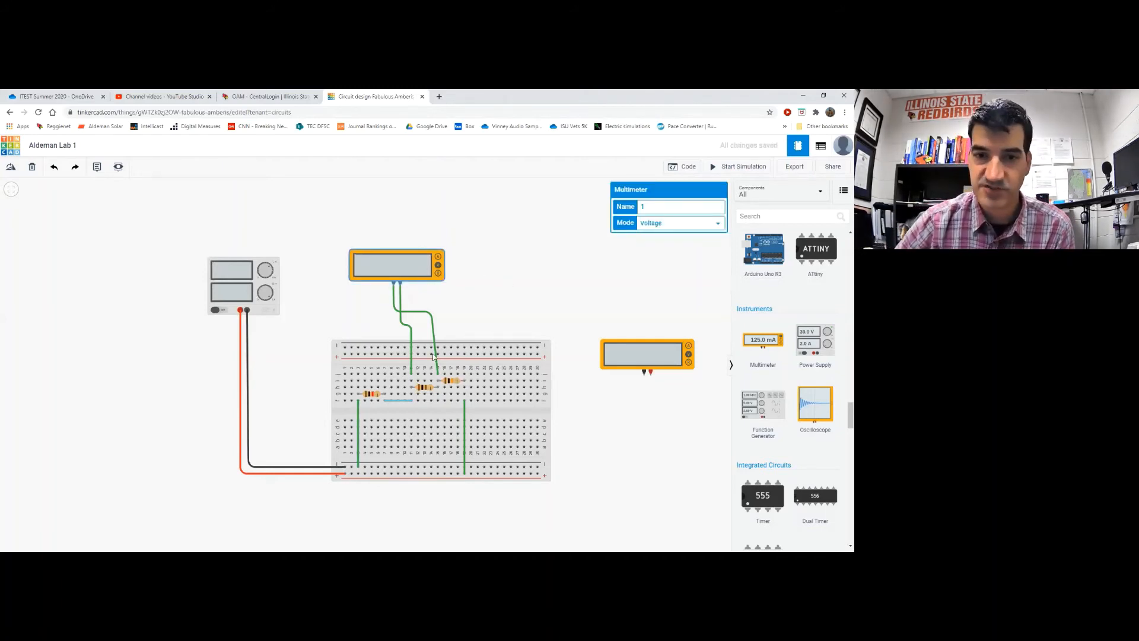
{"action": "left_click", "coordinate": [424, 390]}
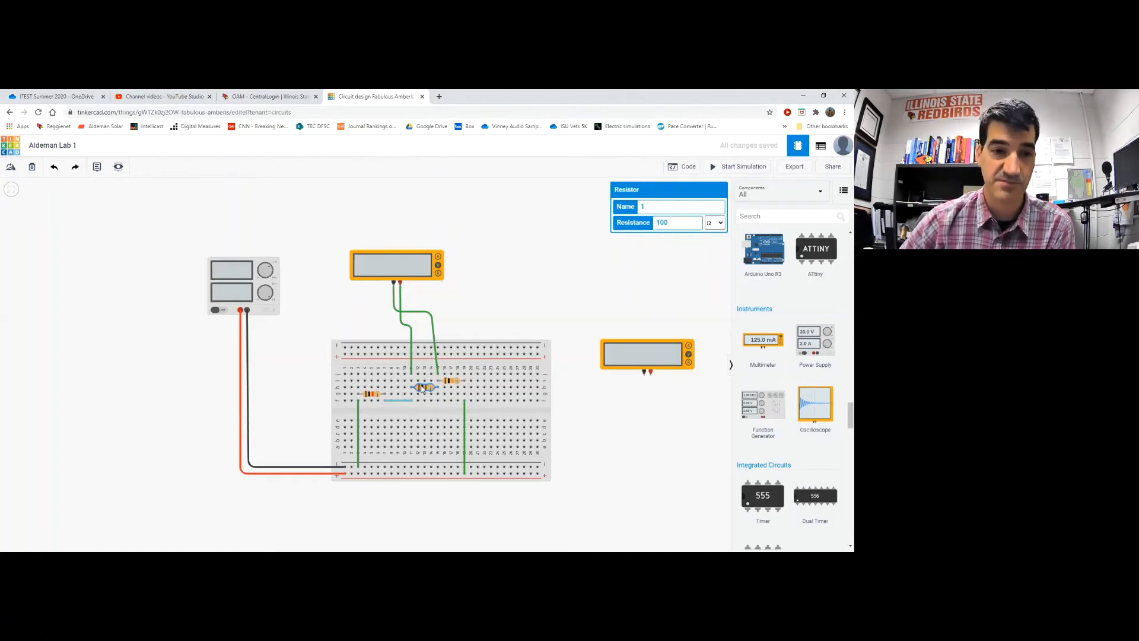
{"action": "left_click", "coordinate": [540, 257]}
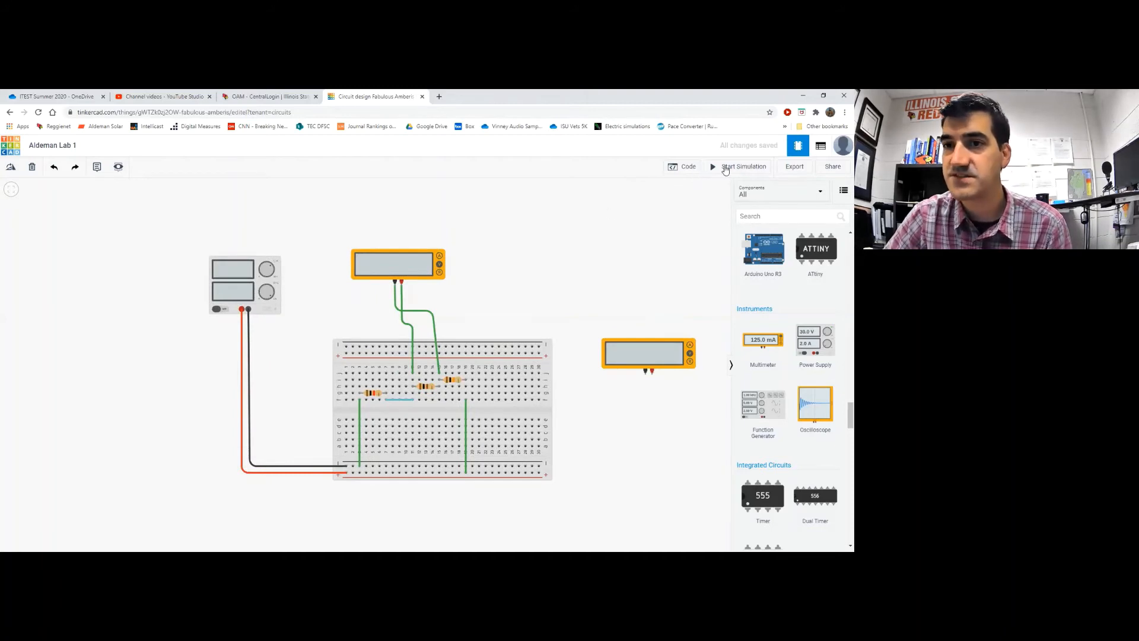
{"action": "left_click", "coordinate": [729, 168]}
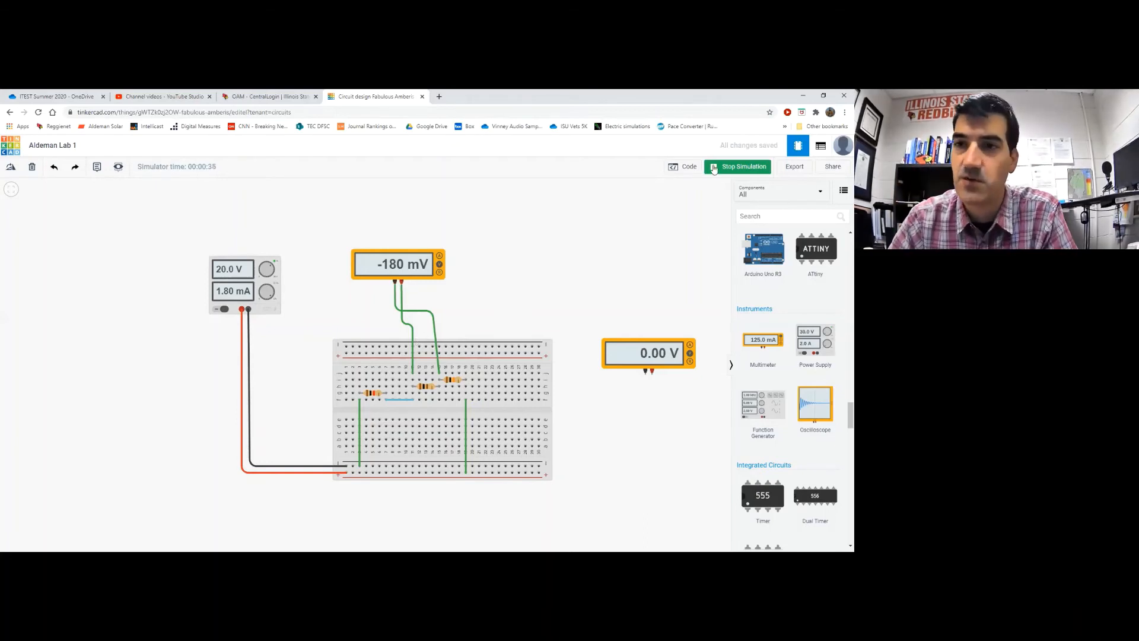
{"action": "left_click", "coordinate": [737, 168]}
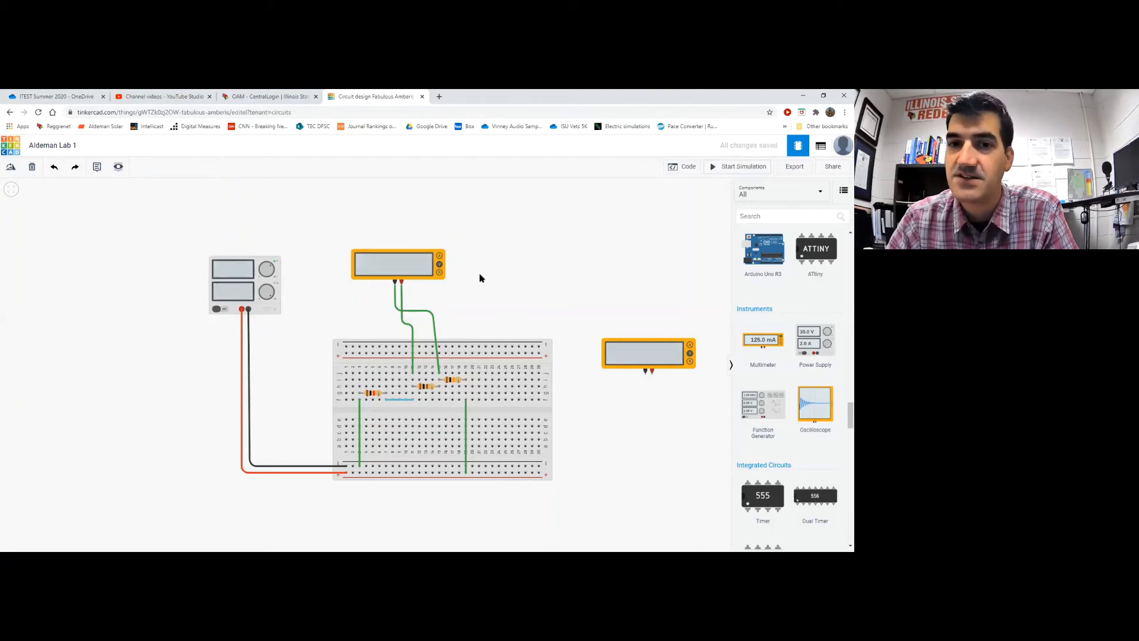
Delete both of the top multimeter's probe wires
{"action": "left_click", "coordinate": [433, 328]}
{"action": "key", "text": "Delete"}
{"action": "left_click", "coordinate": [404, 320]}
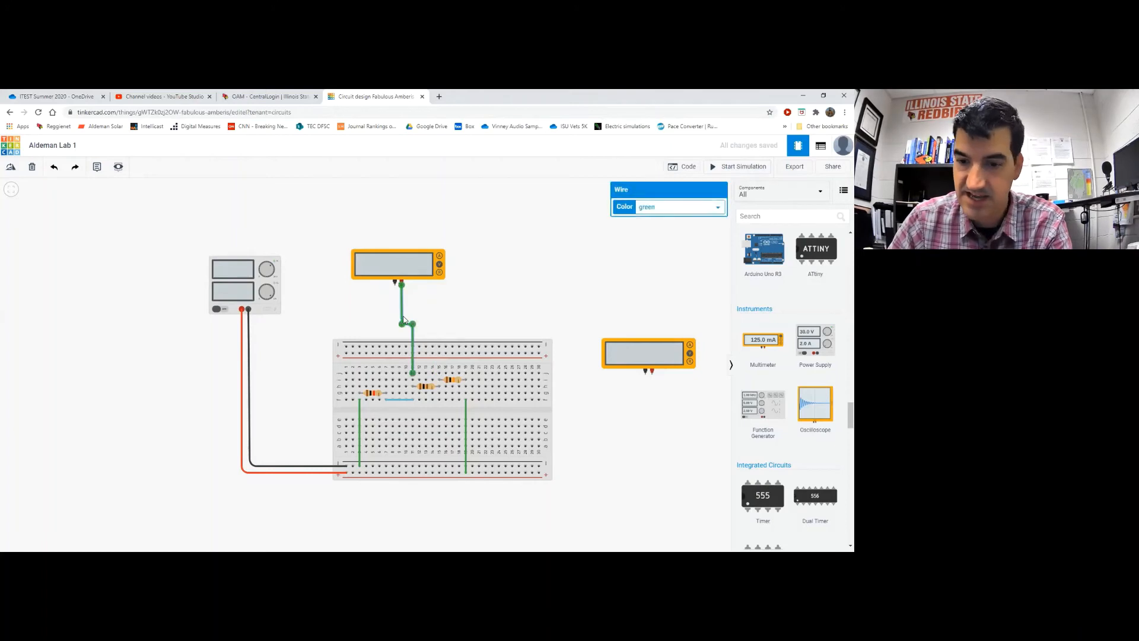
{"action": "key", "text": "Delete"}
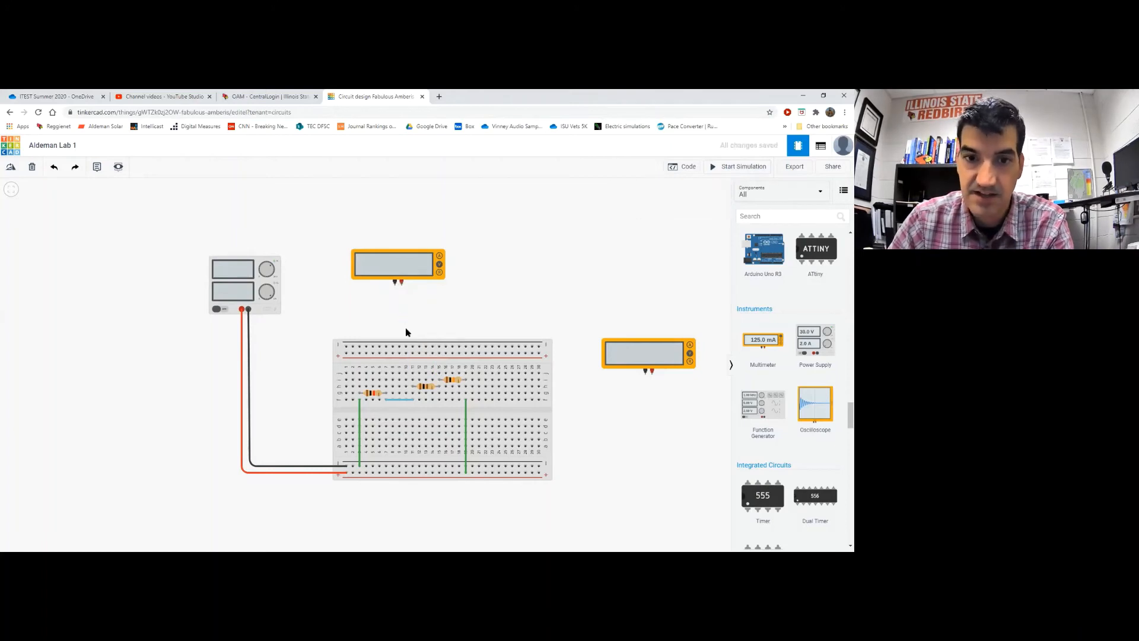
Wire the positive probe to a breadboard hole with a right-angle bend
{"action": "left_click", "coordinate": [402, 284]}
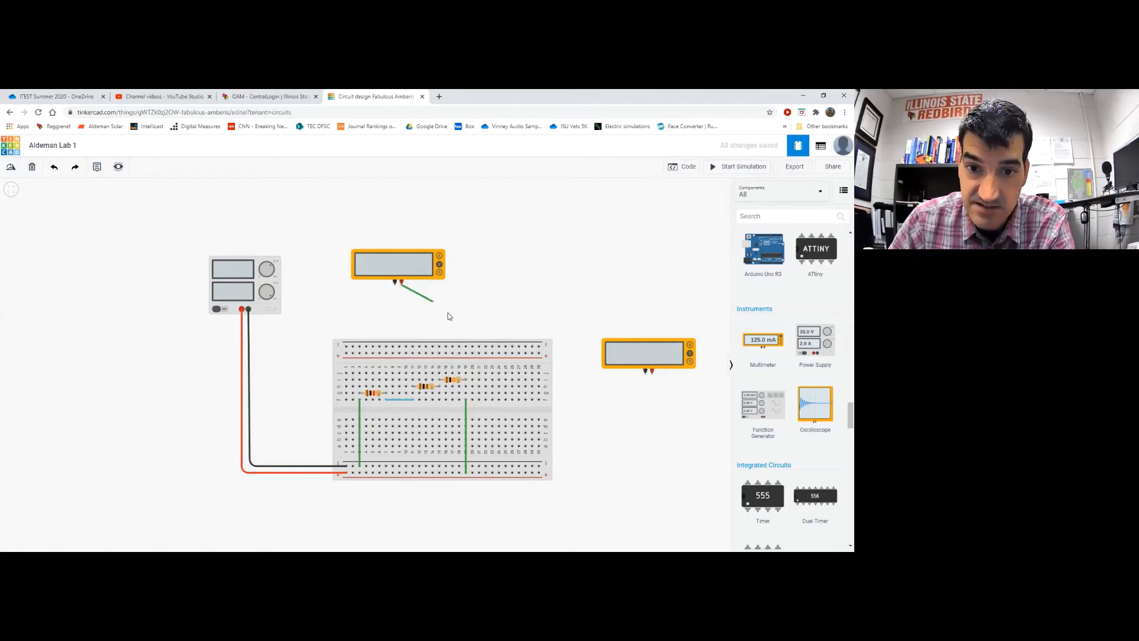
{"action": "left_click", "coordinate": [439, 374]}
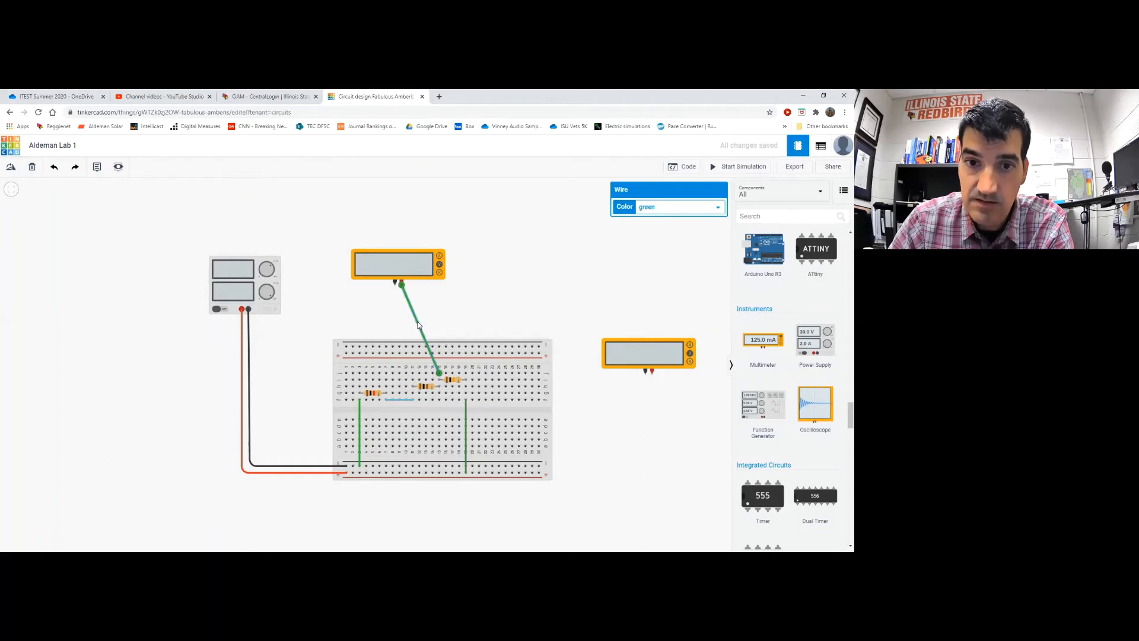
{"action": "left_click_drag", "start_coordinate": [417, 325], "coordinate": [438, 285]}
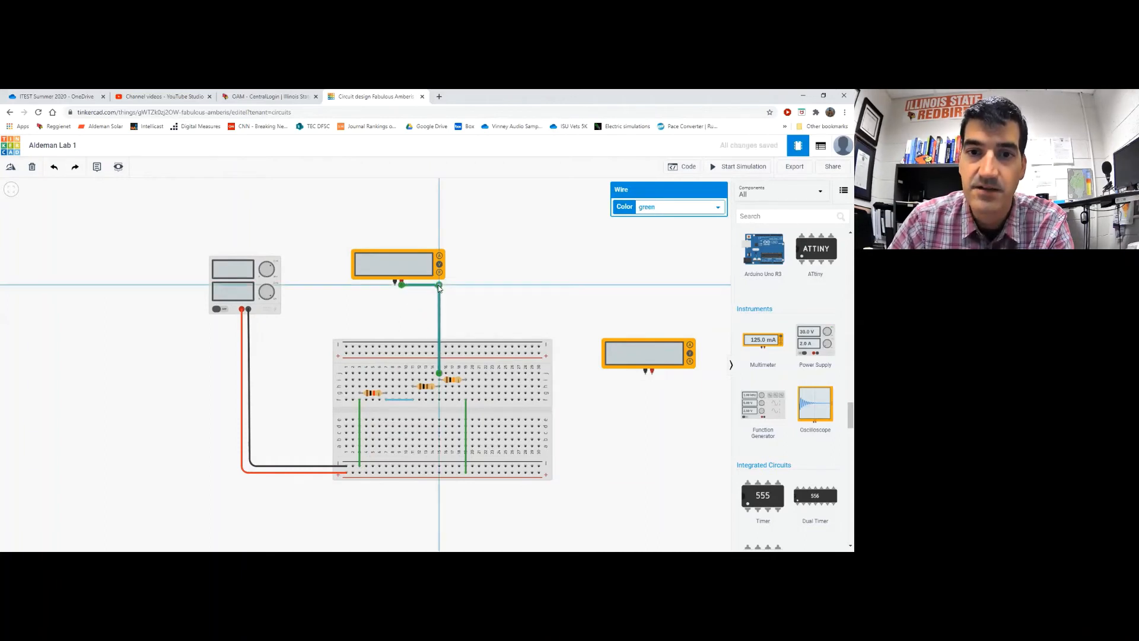
{"action": "left_click", "coordinate": [381, 317]}
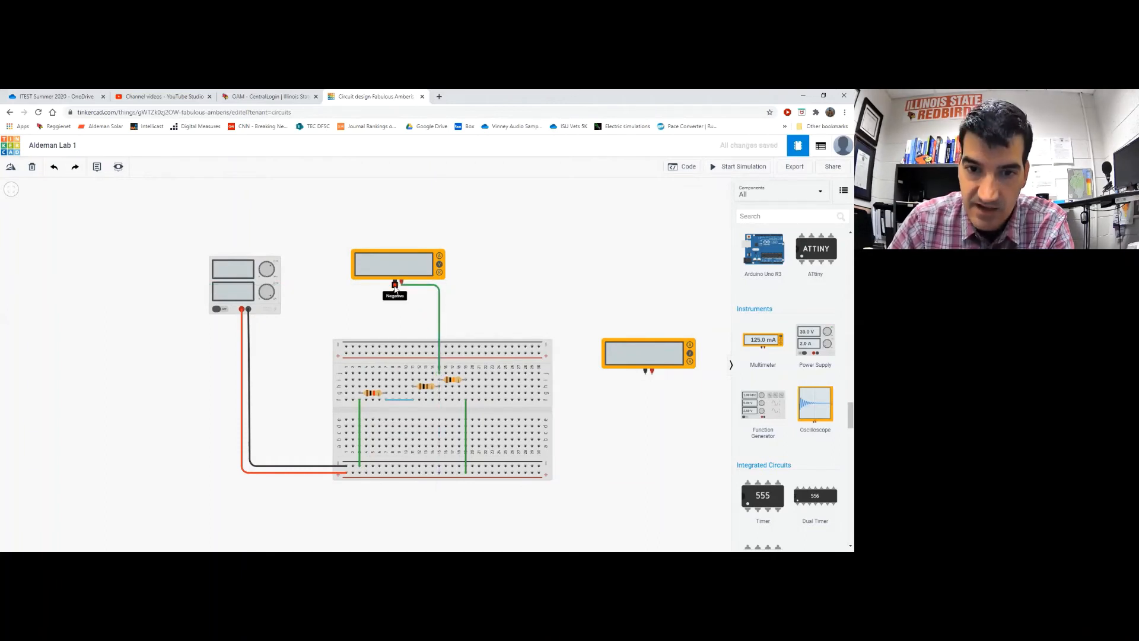
Wire the negative probe to a breadboard hole with a right-angle bend
{"action": "left_click", "coordinate": [395, 287]}
{"action": "left_click", "coordinate": [414, 373]}
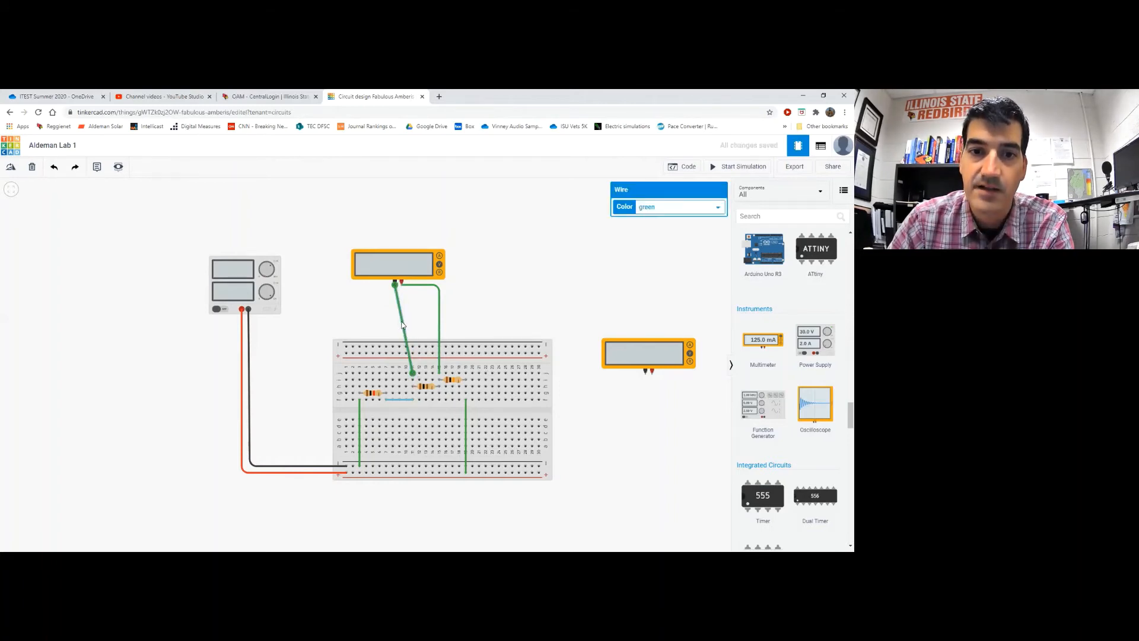
{"action": "mouse_move", "coordinate": [401, 325]}
{"action": "left_mouse_down"}
{"action": "mouse_move", "coordinate": [402, 344]}
{"action": "mouse_move", "coordinate": [413, 324]}
{"action": "left_mouse_up"}
{"action": "left_click", "coordinate": [546, 261]}
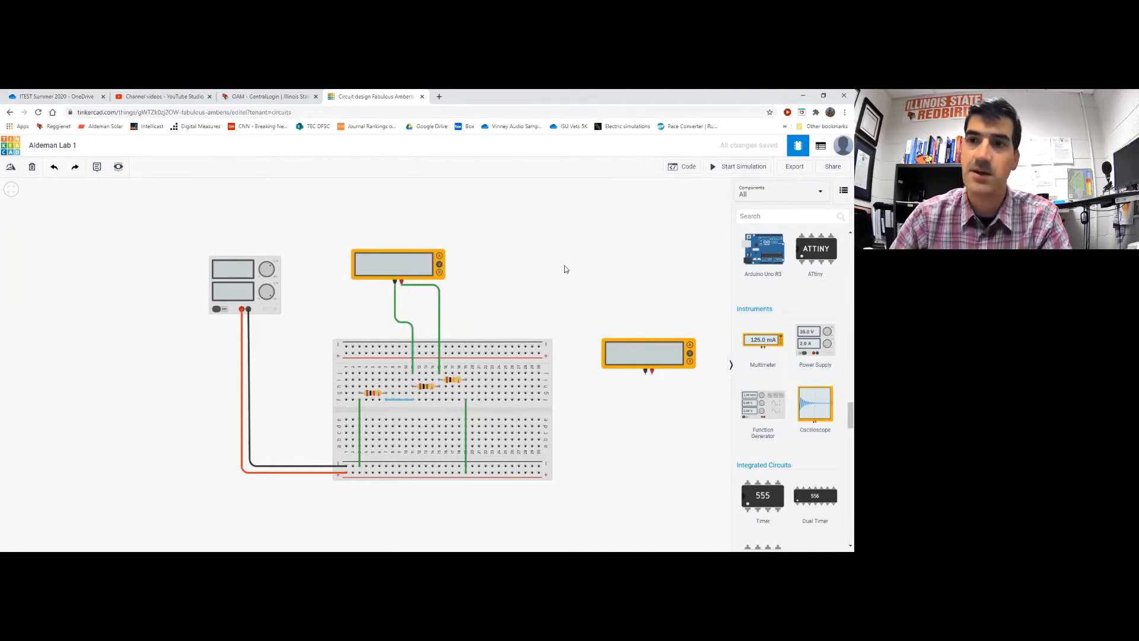
Simulate again, see +180 mV on the top meter, and stop
{"action": "left_click", "coordinate": [736, 168]}
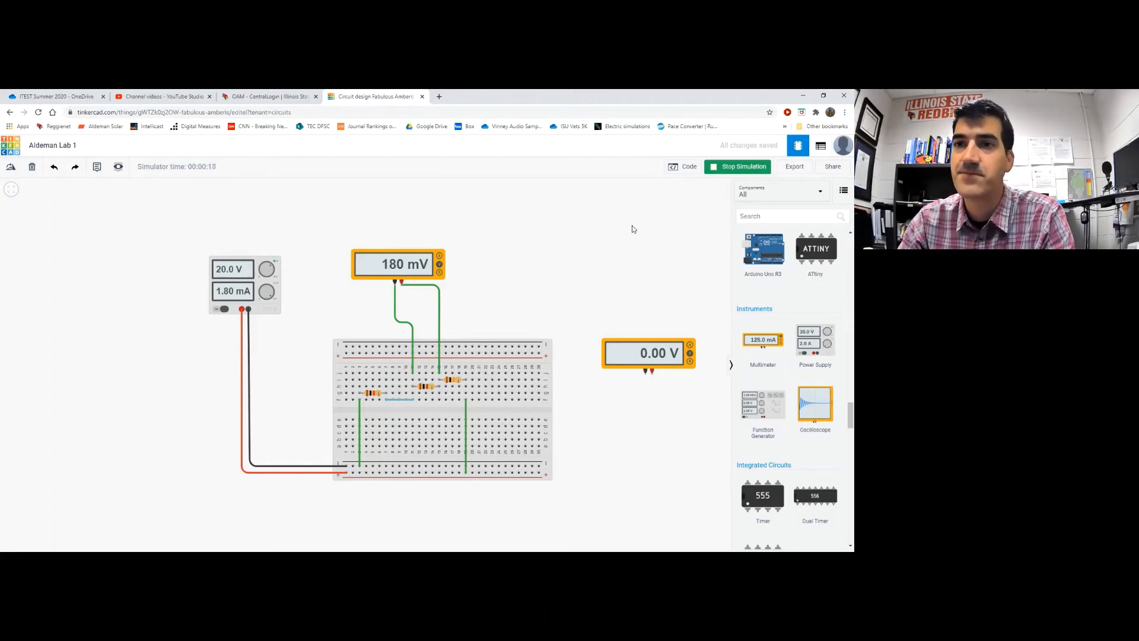
{"action": "left_click", "coordinate": [744, 167]}
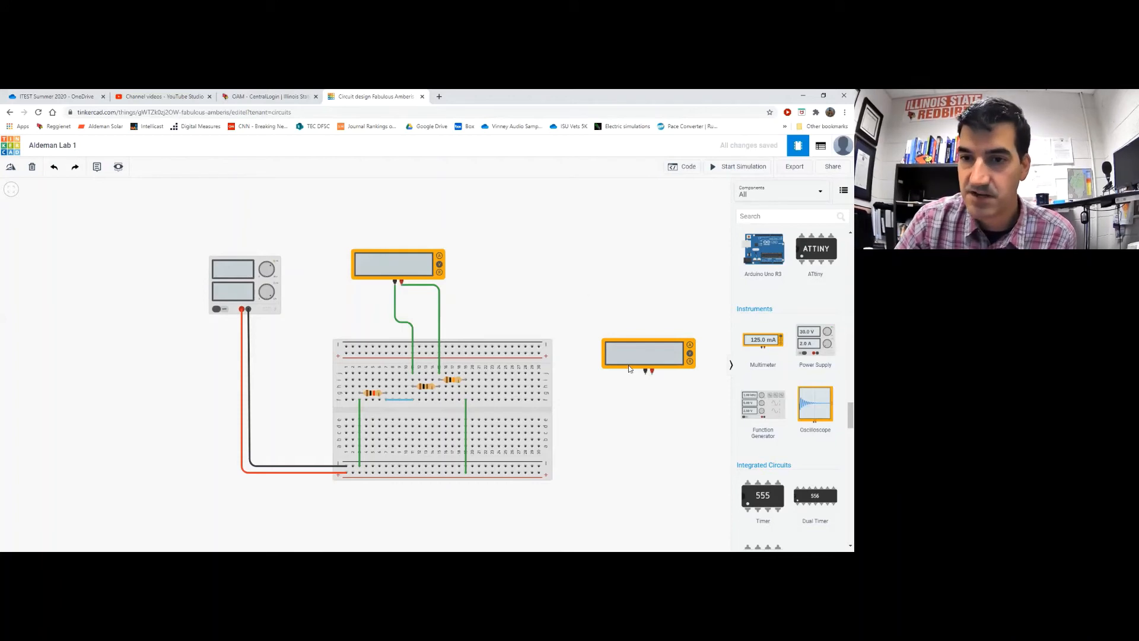
Raise the right multimeter, set it to Amperage, and select the right vertical green wire
{"action": "left_click_drag", "start_coordinate": [639, 354], "coordinate": [639, 319]}
{"action": "left_click", "coordinate": [668, 223]}
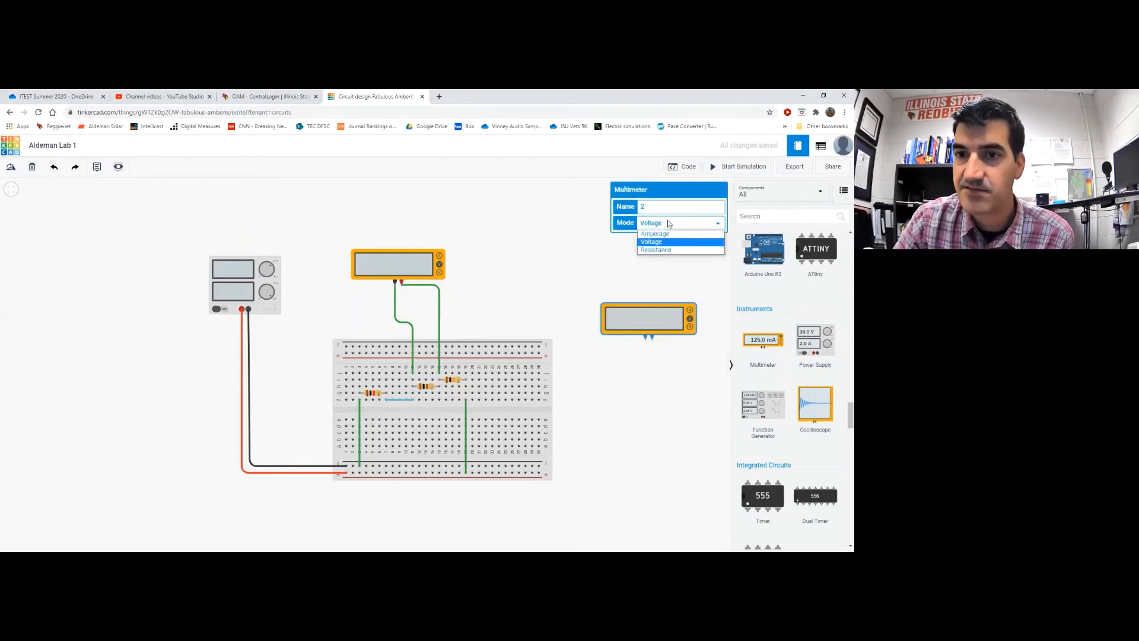
{"action": "left_click", "coordinate": [653, 236]}
{"action": "left_click", "coordinate": [565, 253]}
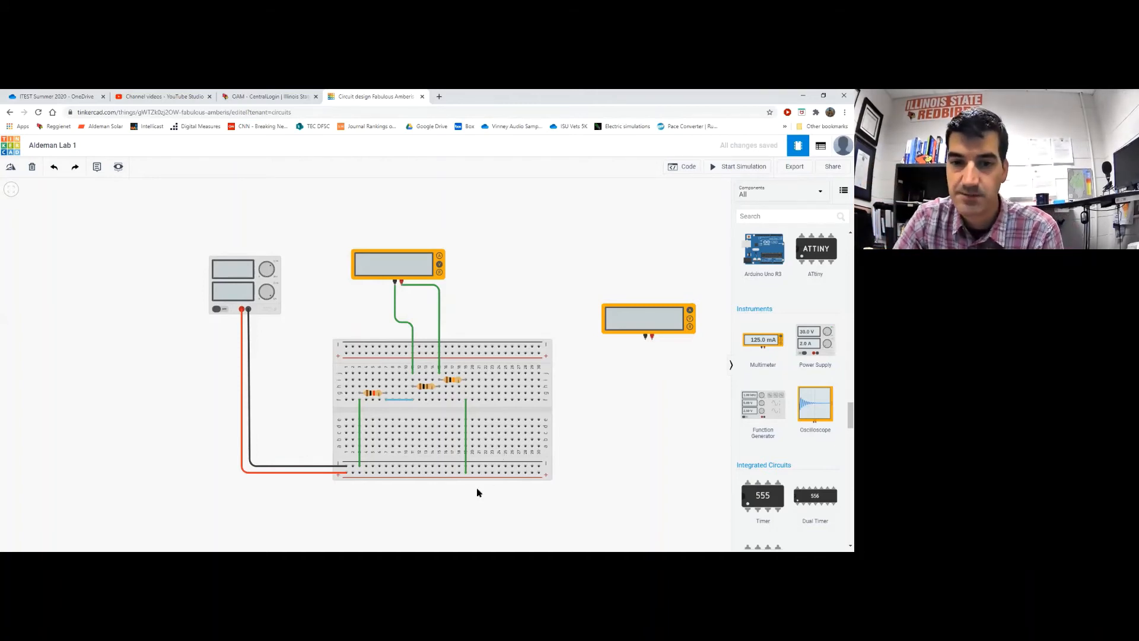
{"action": "left_click", "coordinate": [466, 414]}
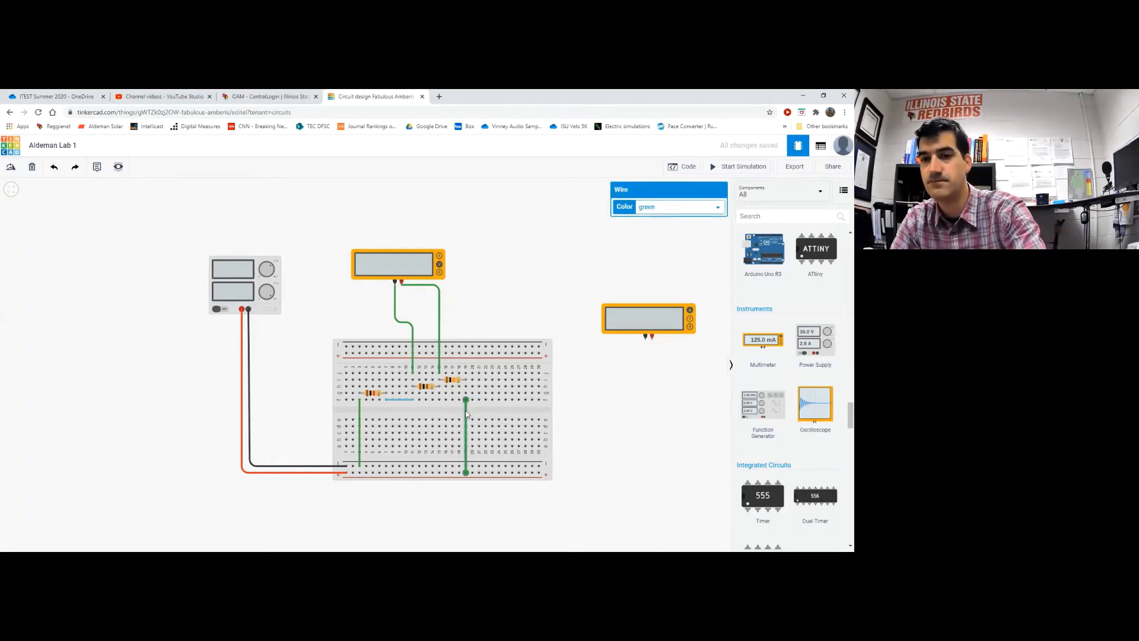
Replace that green jumper with a bent wire from the bottom rail's end hole to the meter's positive probe
{"action": "key", "text": "Delete"}
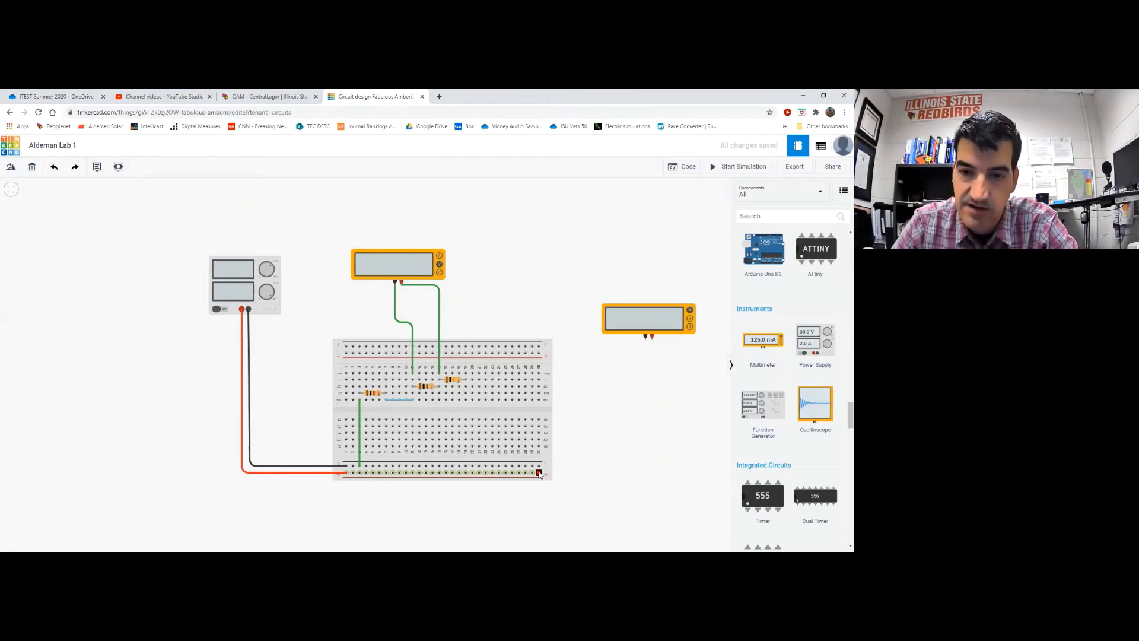
{"action": "left_click", "coordinate": [539, 475]}
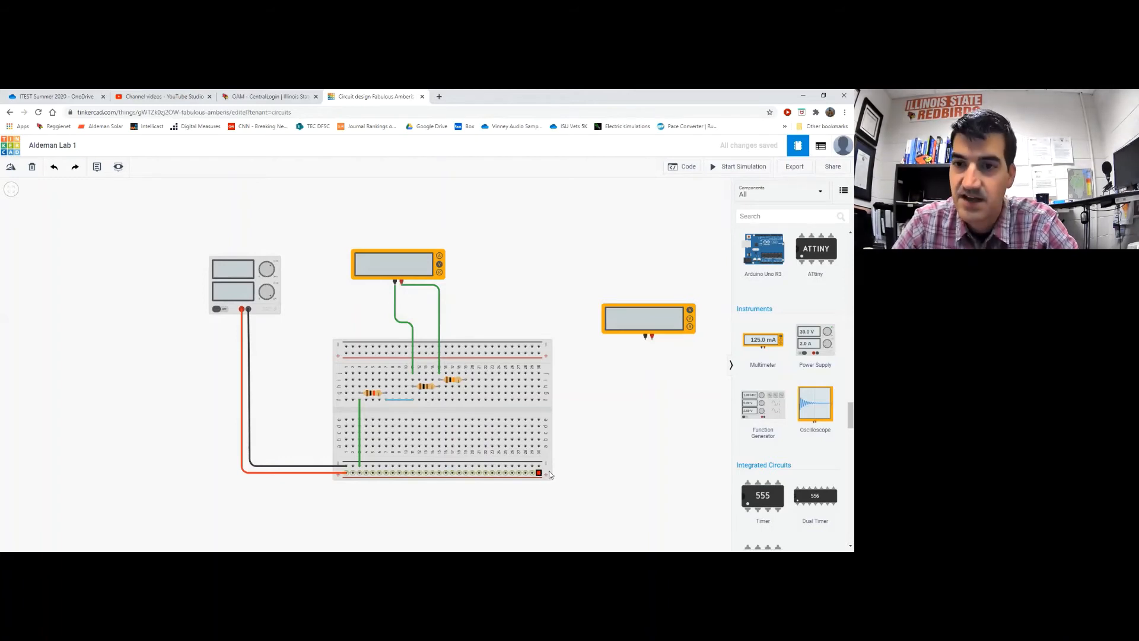
{"action": "left_click", "coordinate": [652, 343]}
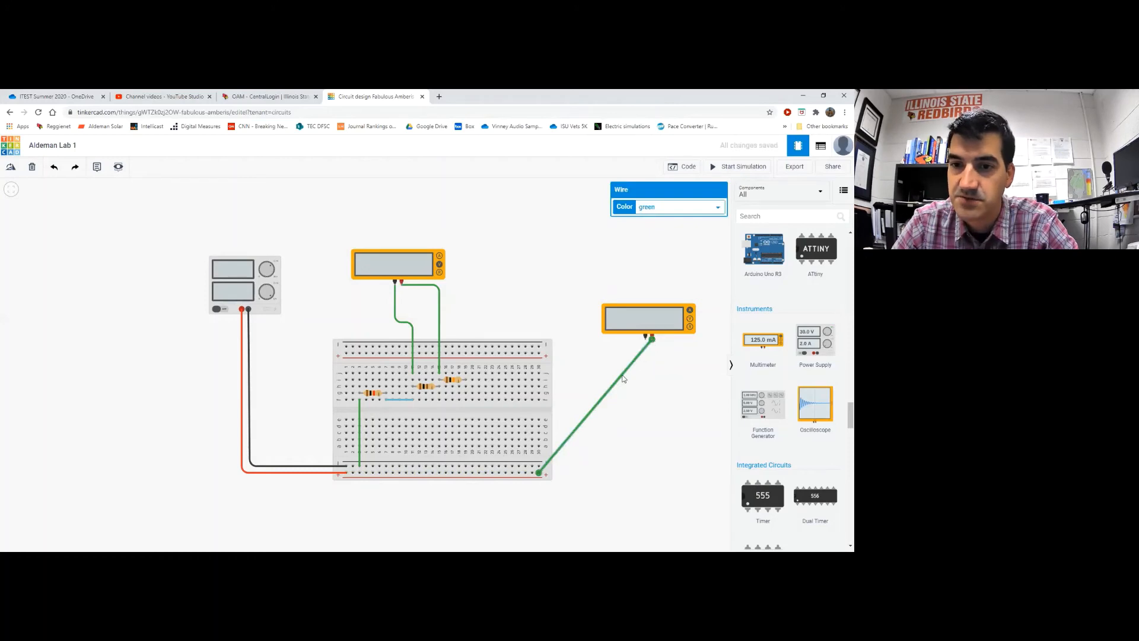
{"action": "left_click_drag", "start_coordinate": [621, 379], "coordinate": [652, 474]}
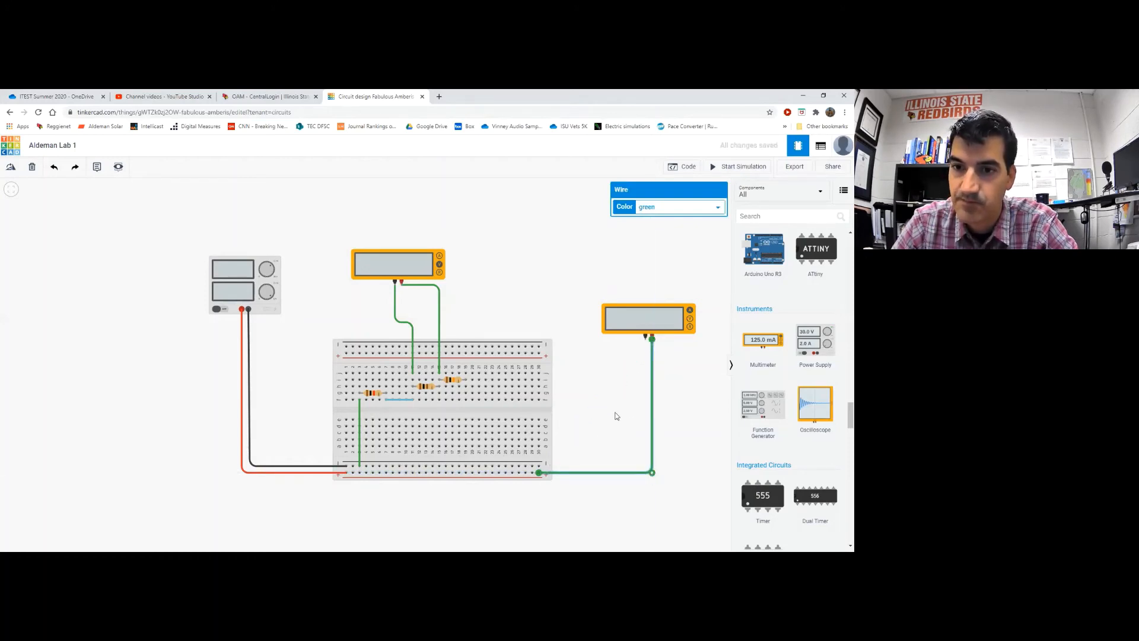
{"action": "left_click", "coordinate": [613, 413]}
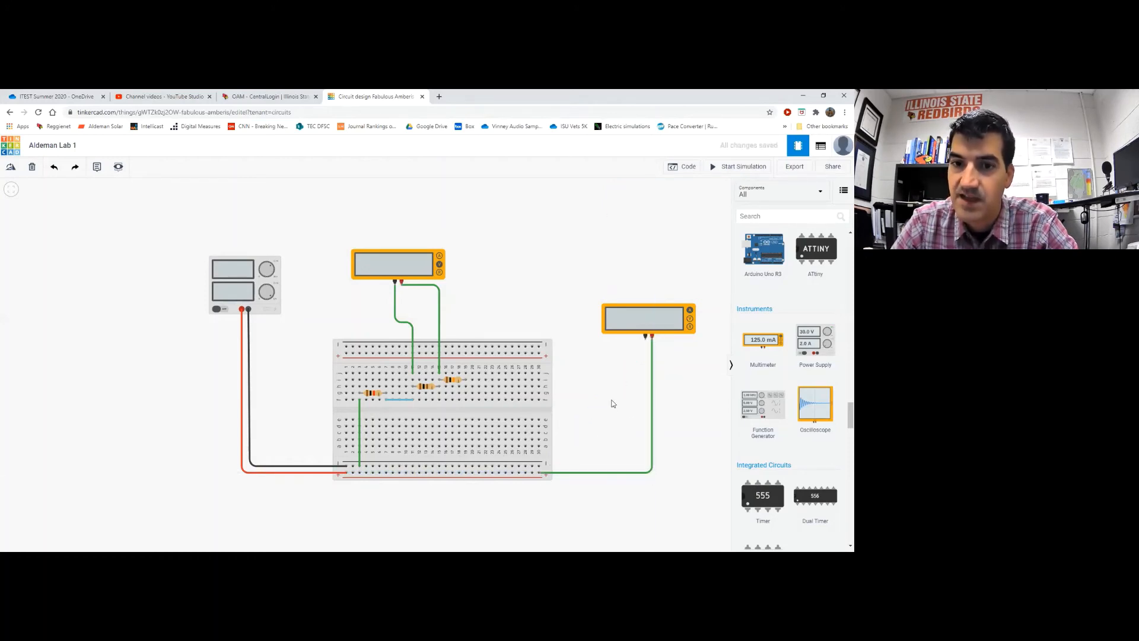
Wire the meter's negative probe to a breadboard hole beside the resistors, routed right then up
{"action": "left_click", "coordinate": [646, 340]}
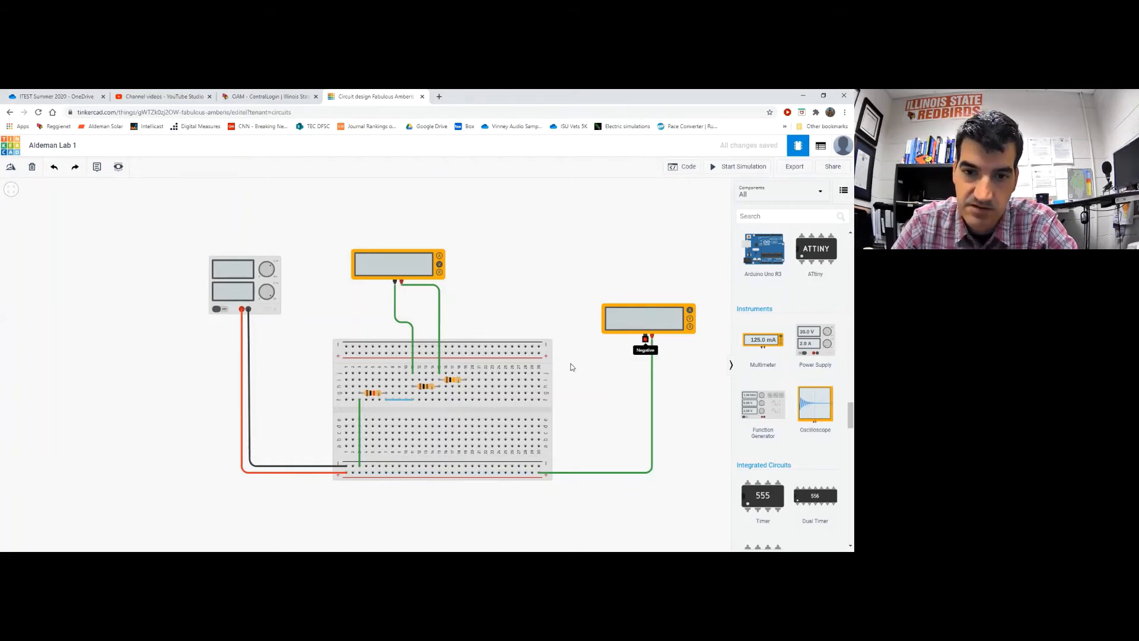
{"action": "left_click", "coordinate": [466, 399]}
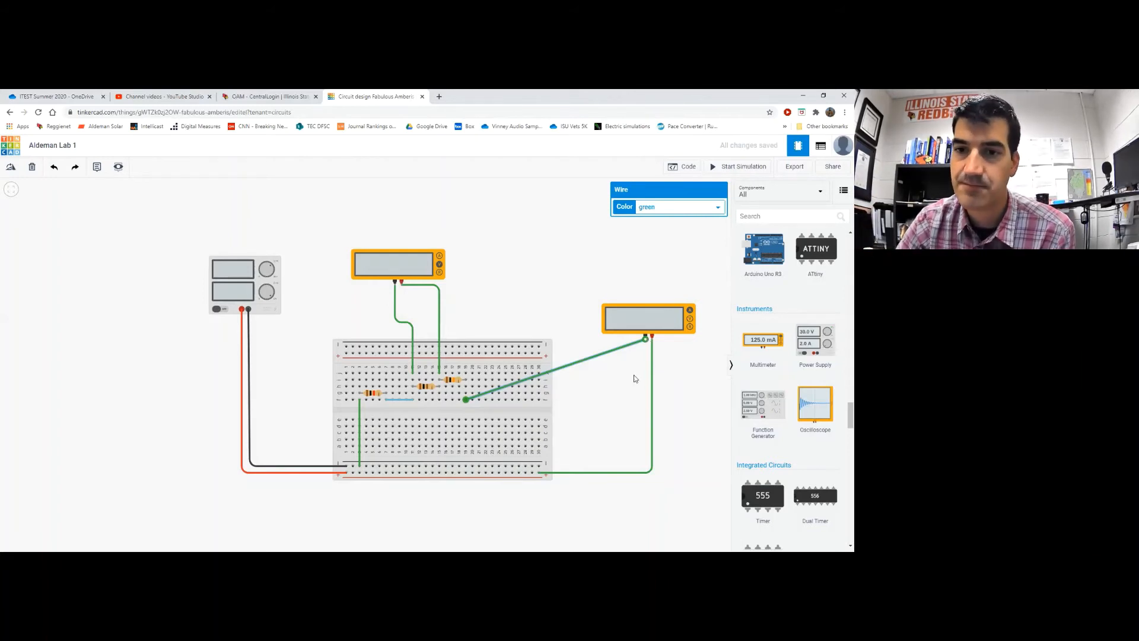
{"action": "double_click", "coordinate": [605, 352]}
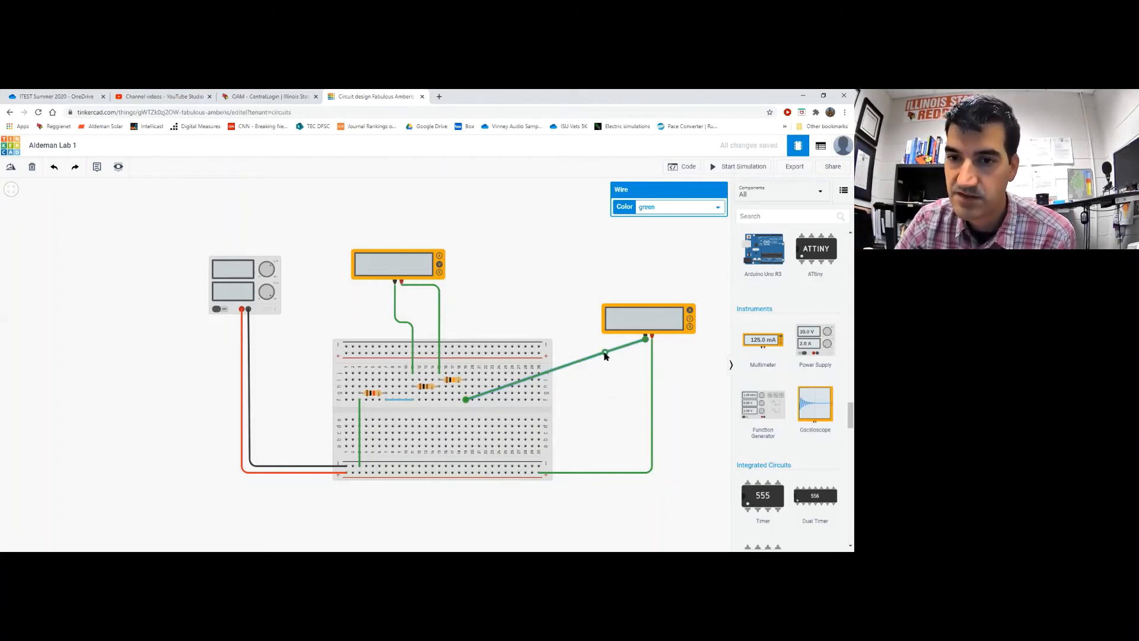
{"action": "left_click_drag", "start_coordinate": [605, 353], "coordinate": [645, 400]}
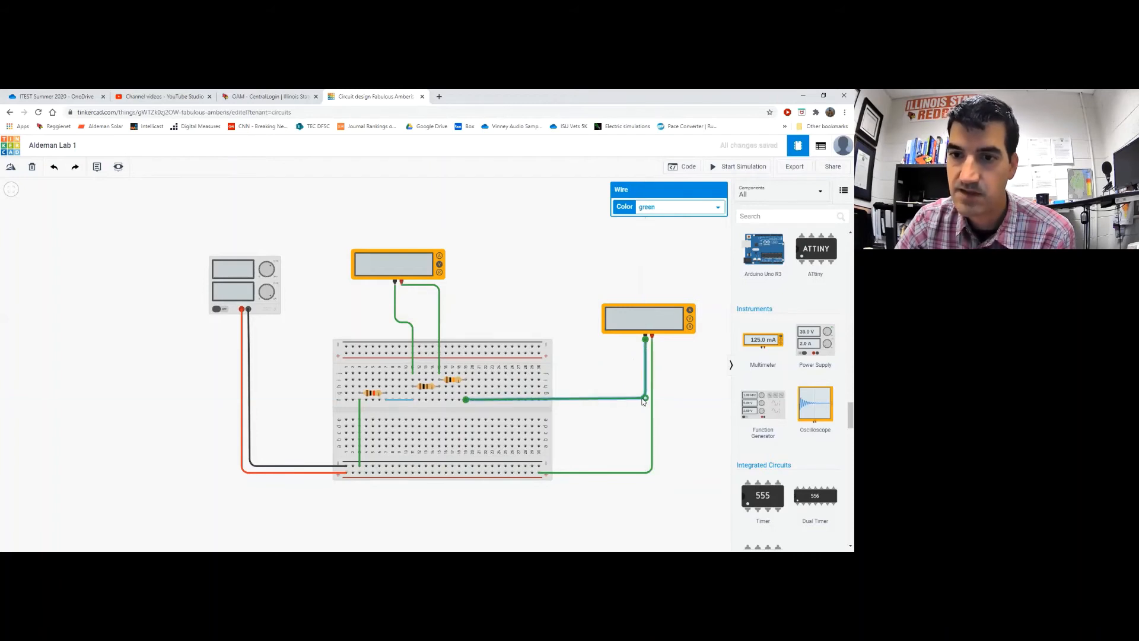
Colour the meter's breadboard lead black and its bottom-rail lead red
{"action": "left_click", "coordinate": [670, 206]}
{"action": "left_click", "coordinate": [653, 217]}
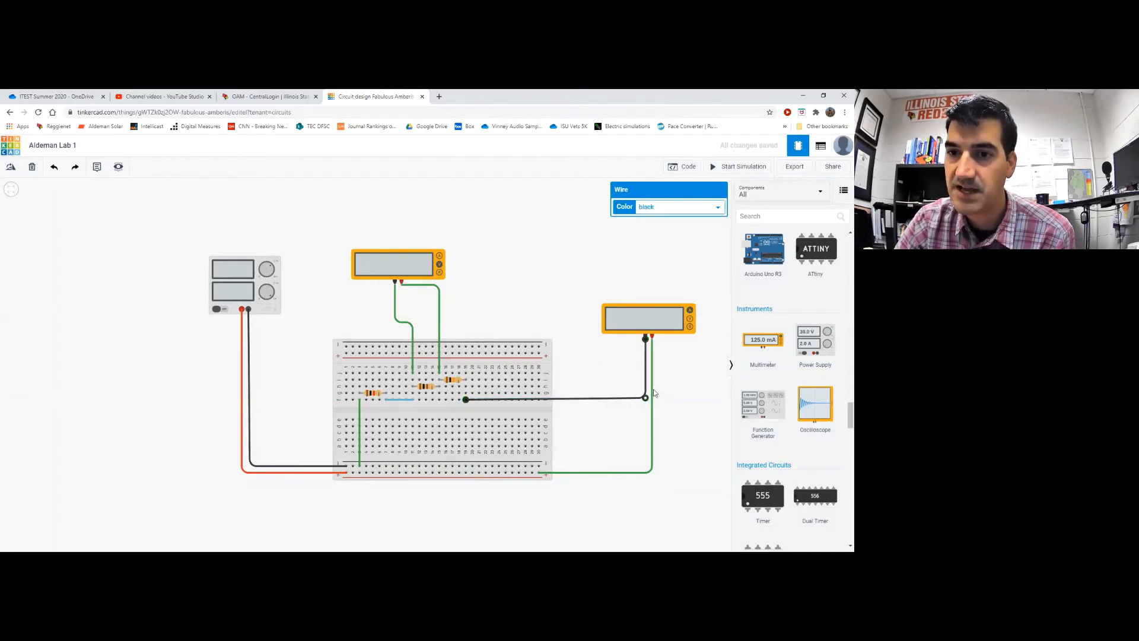
{"action": "left_click", "coordinate": [653, 404]}
{"action": "left_click", "coordinate": [658, 207]}
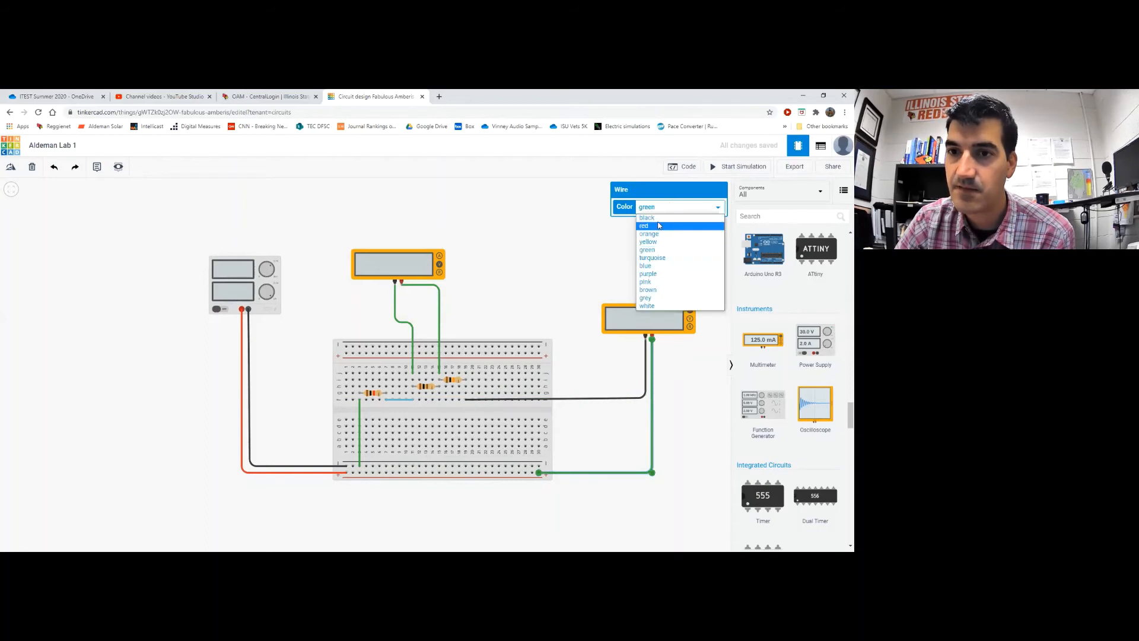
{"action": "left_click", "coordinate": [659, 225]}
{"action": "left_click", "coordinate": [537, 276]}
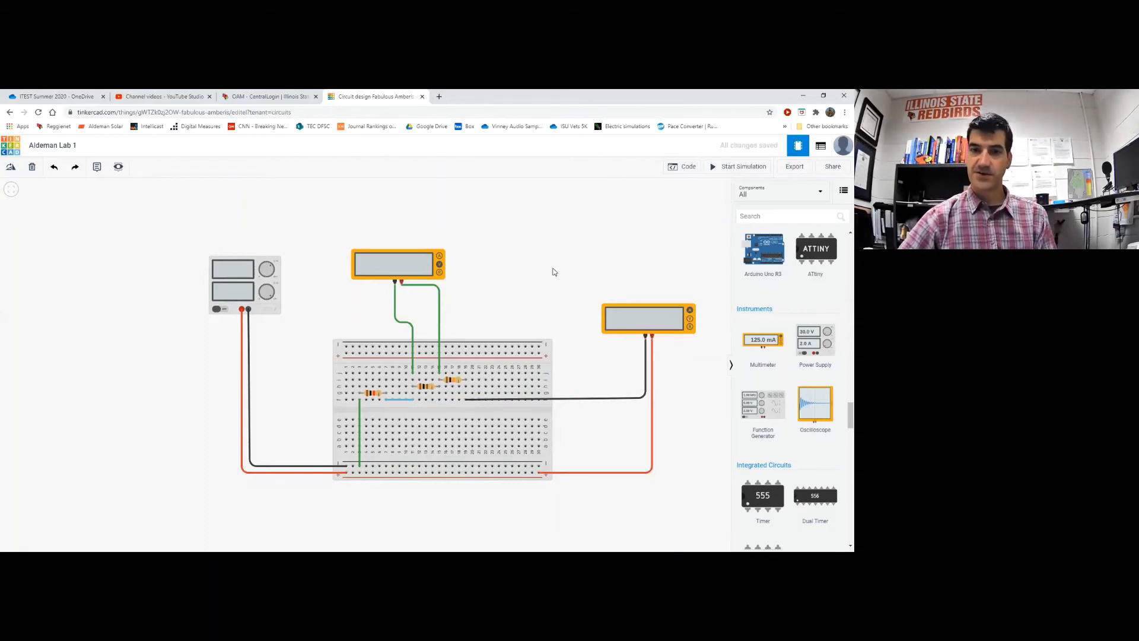
{"action": "left_click_drag", "start_coordinate": [519, 276], "coordinate": [540, 252]}
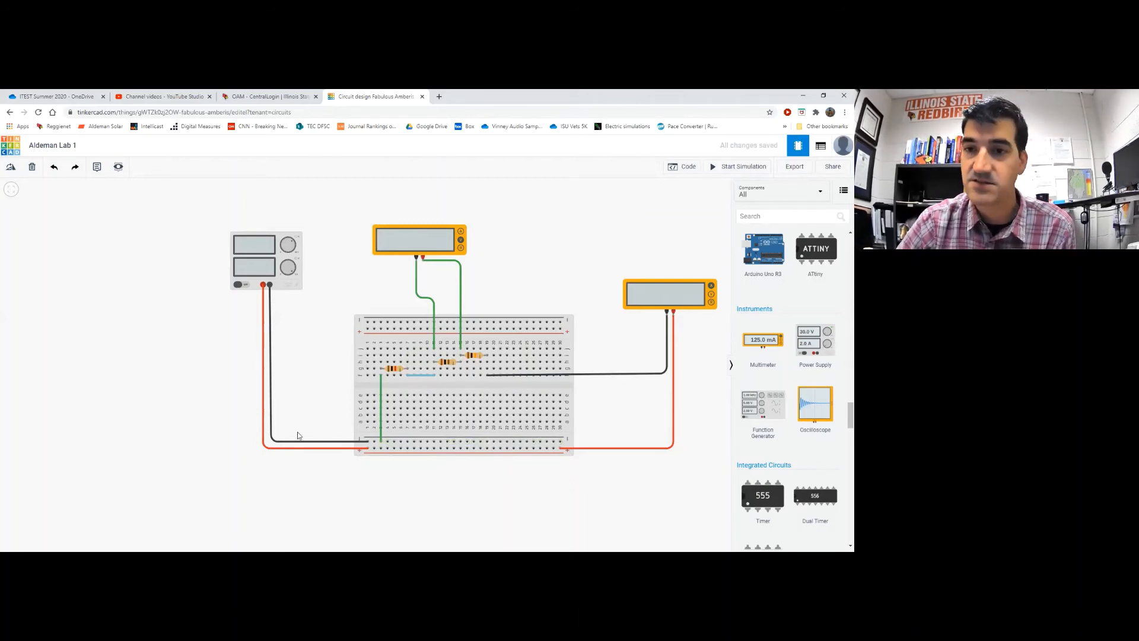
{"action": "left_click", "coordinate": [718, 174]}
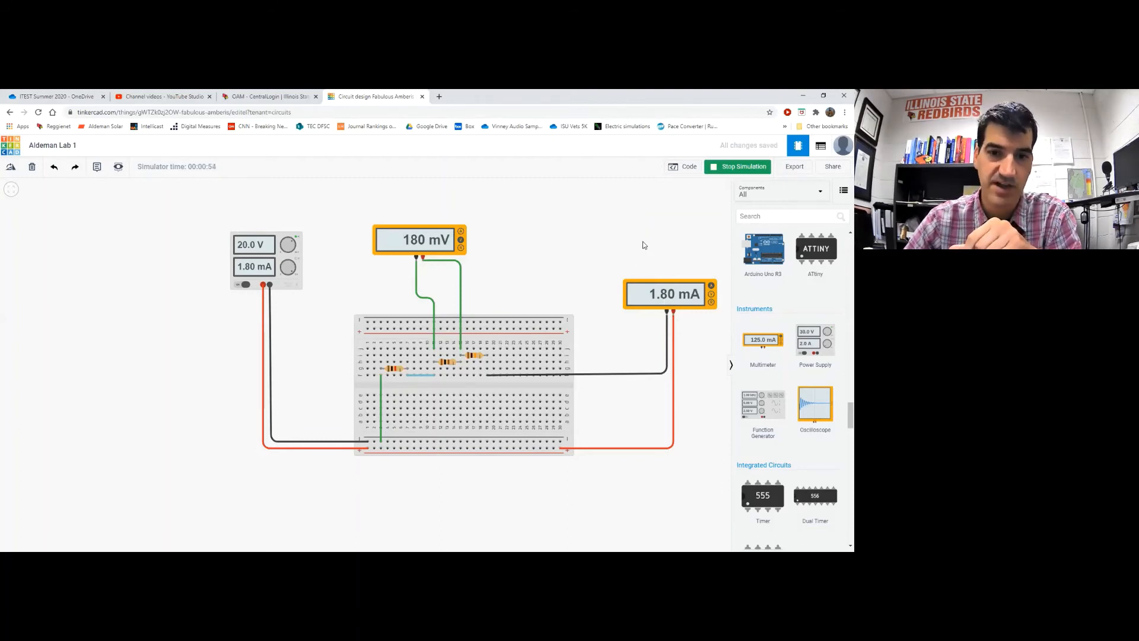
{"action": "left_click", "coordinate": [729, 168]}
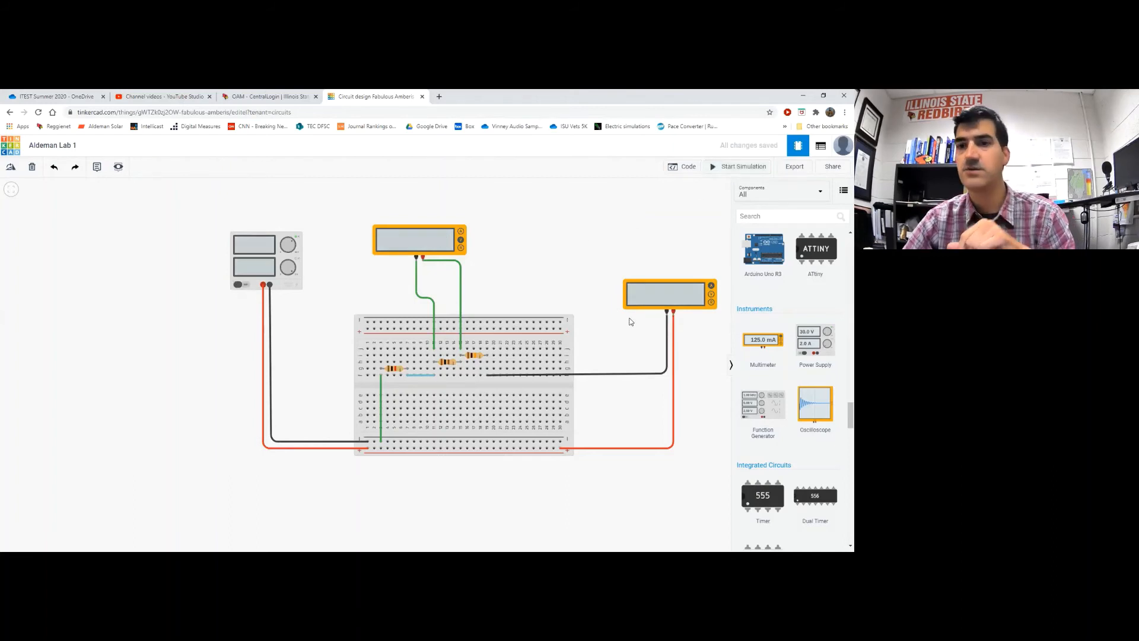
Delete the right meter's black and red leads and draw a green jumper from that column to the bottom rail
{"action": "left_click", "coordinate": [631, 374]}
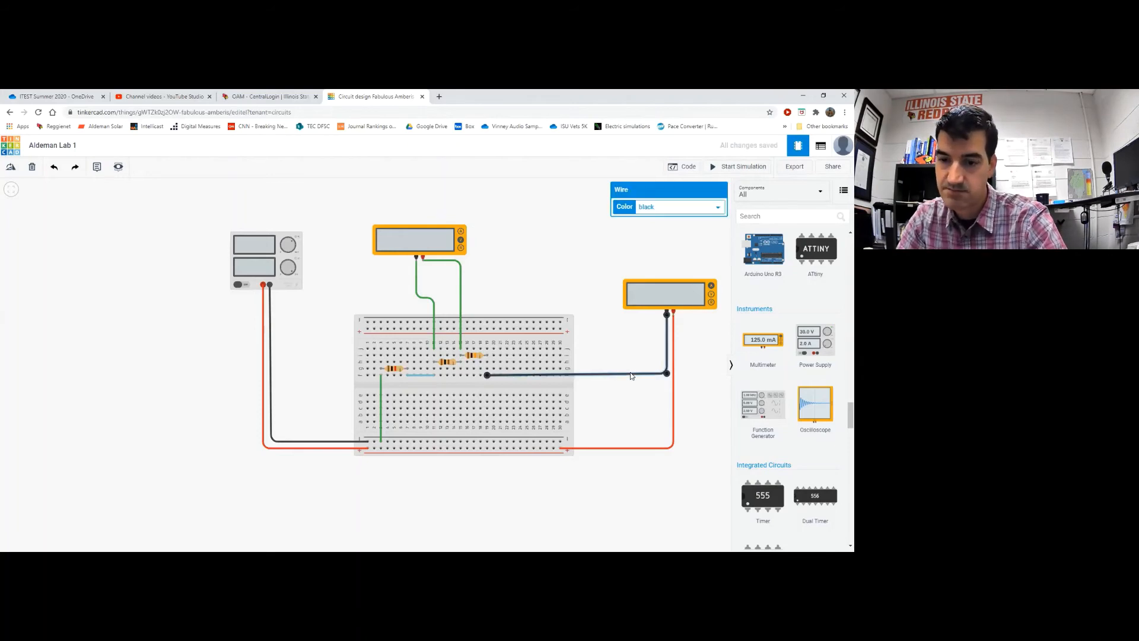
{"action": "key", "text": "Delete"}
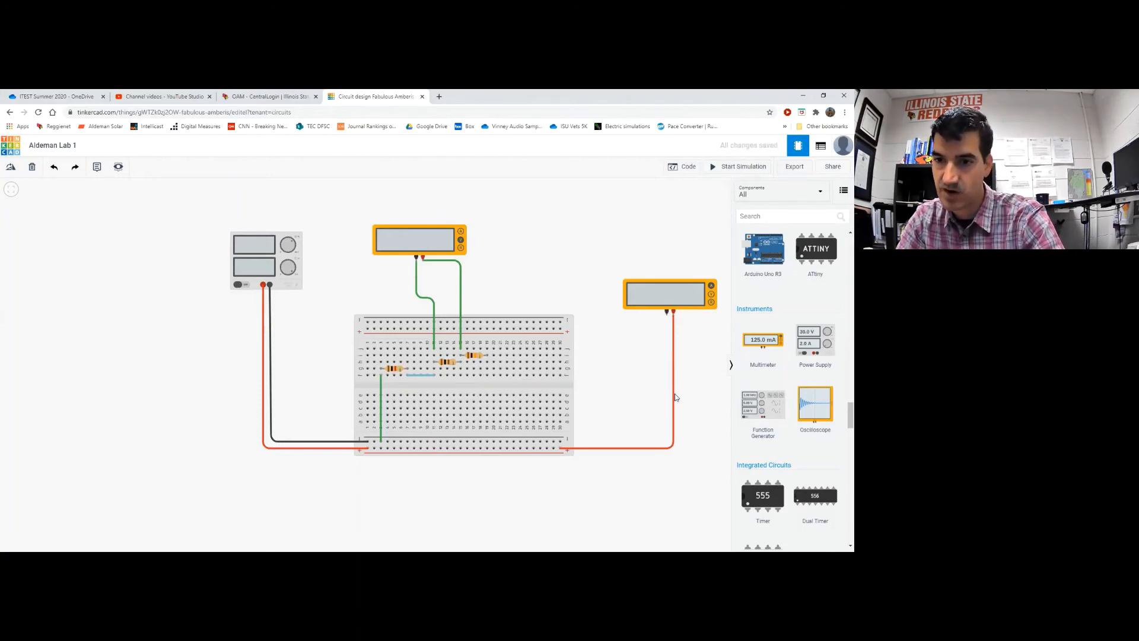
{"action": "left_click", "coordinate": [674, 394]}
{"action": "key", "text": "Delete"}
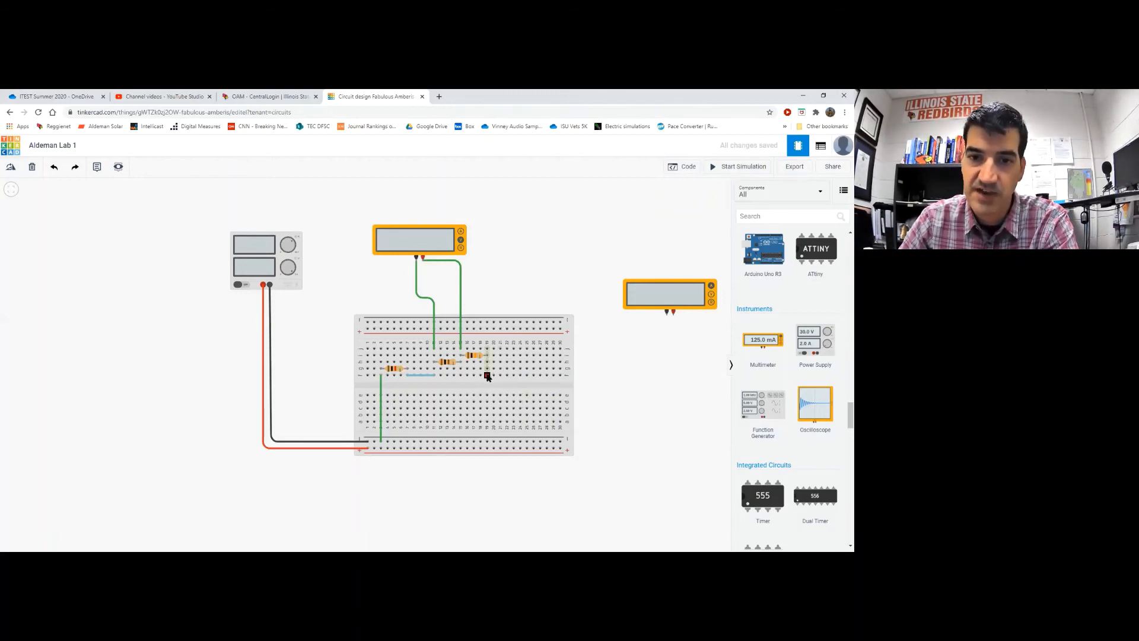
{"action": "left_click", "coordinate": [487, 375]}
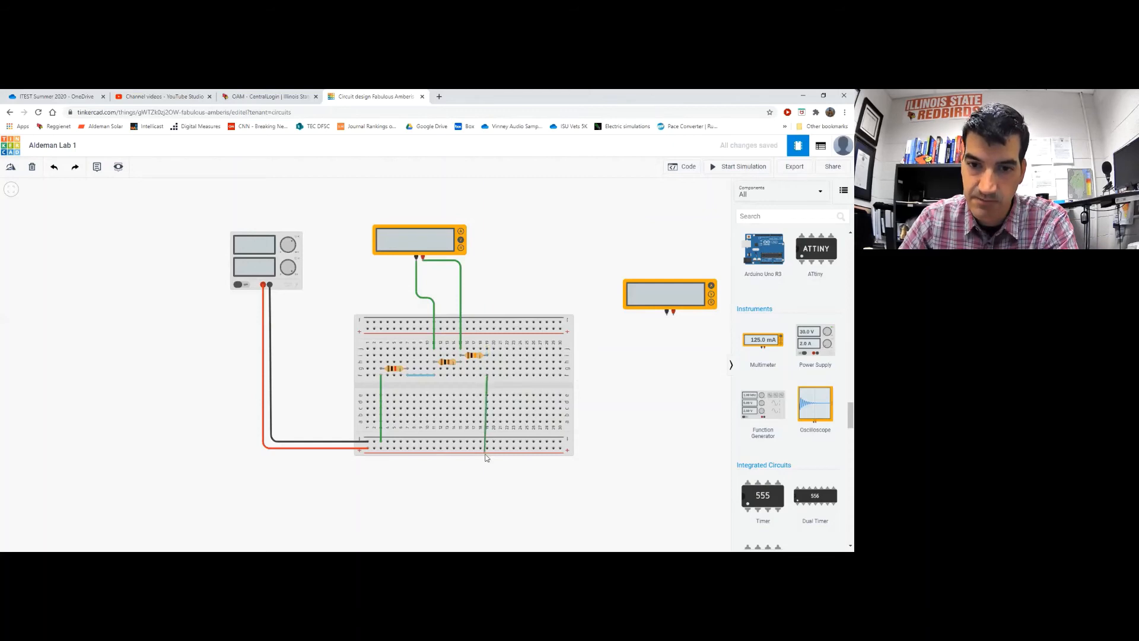
{"action": "left_click", "coordinate": [487, 450]}
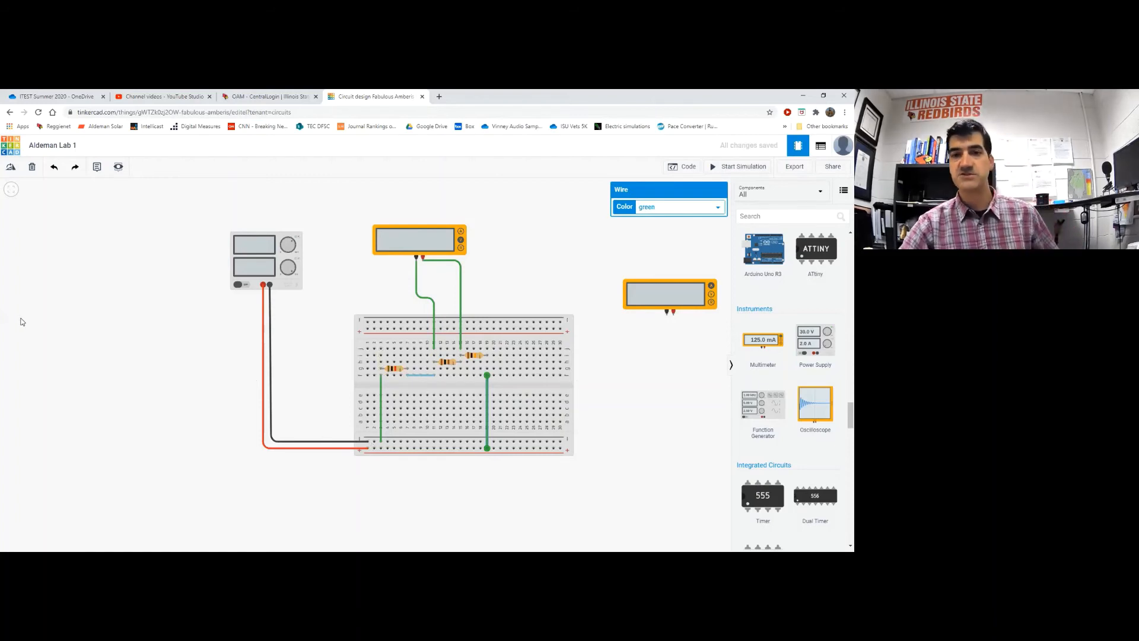
Move the right-hand multimeter to the empty canvas area beneath the breadboard
{"action": "left_click", "coordinate": [632, 456]}
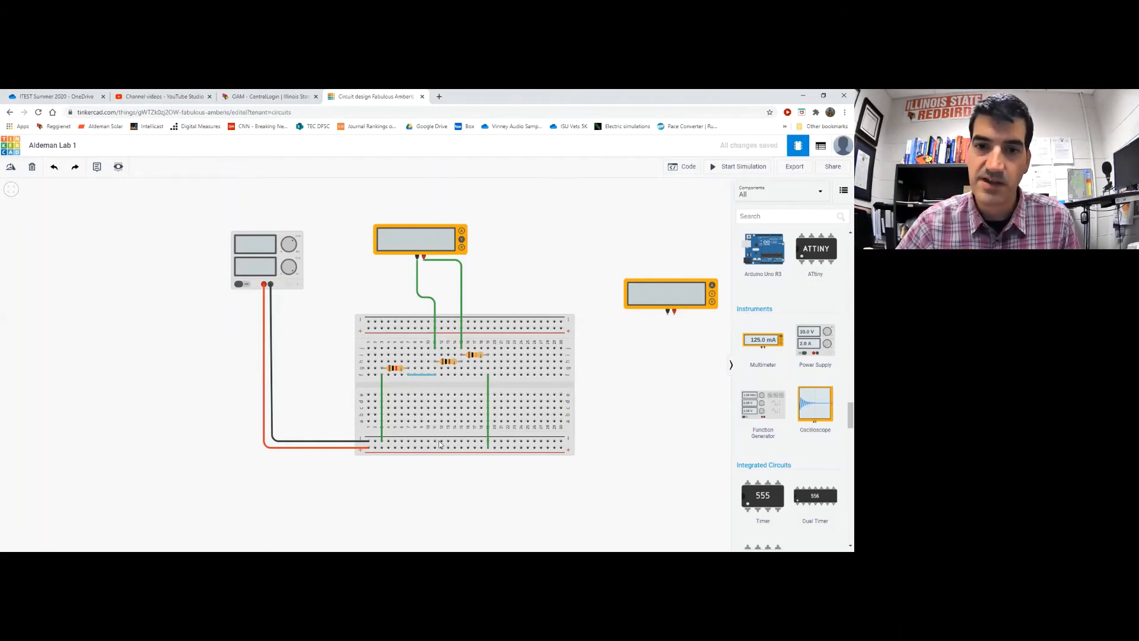
{"action": "left_click_drag", "start_coordinate": [679, 295], "coordinate": [362, 487]}
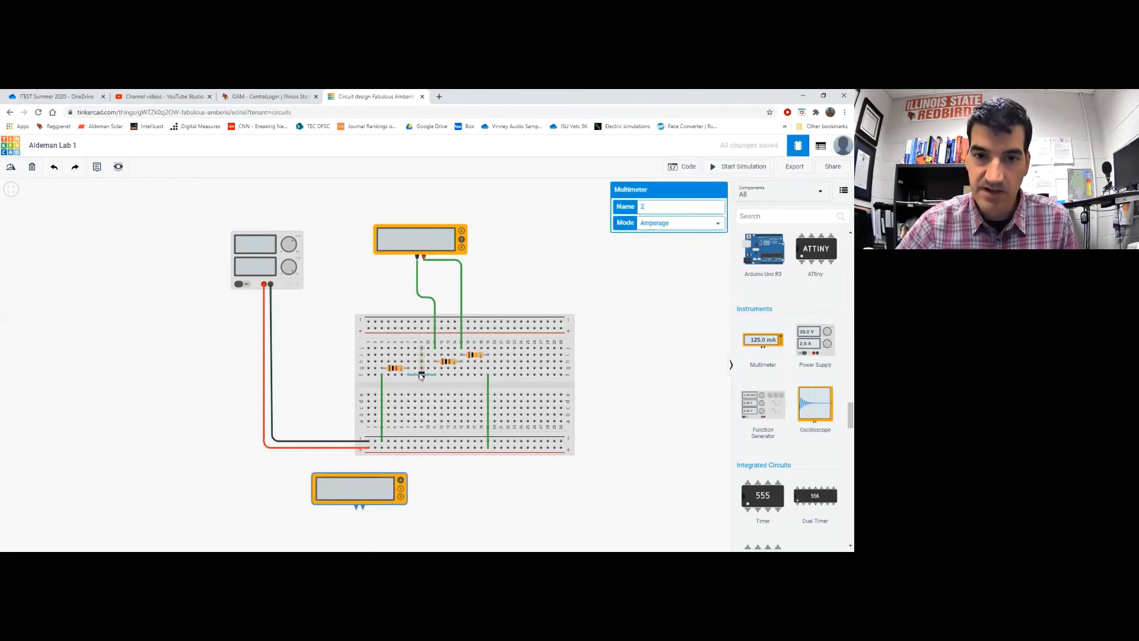
Replace the turquoise jumper with a bent green wire from the breadboard to the lower meter's positive probe
{"action": "left_click", "coordinate": [417, 374]}
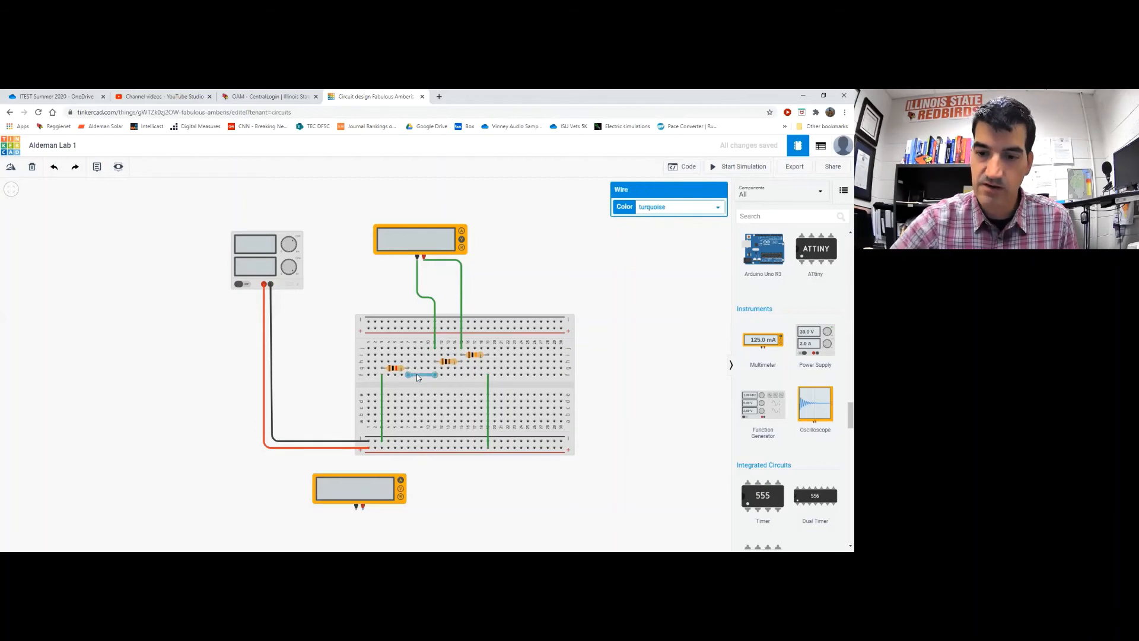
{"action": "key", "text": "Delete"}
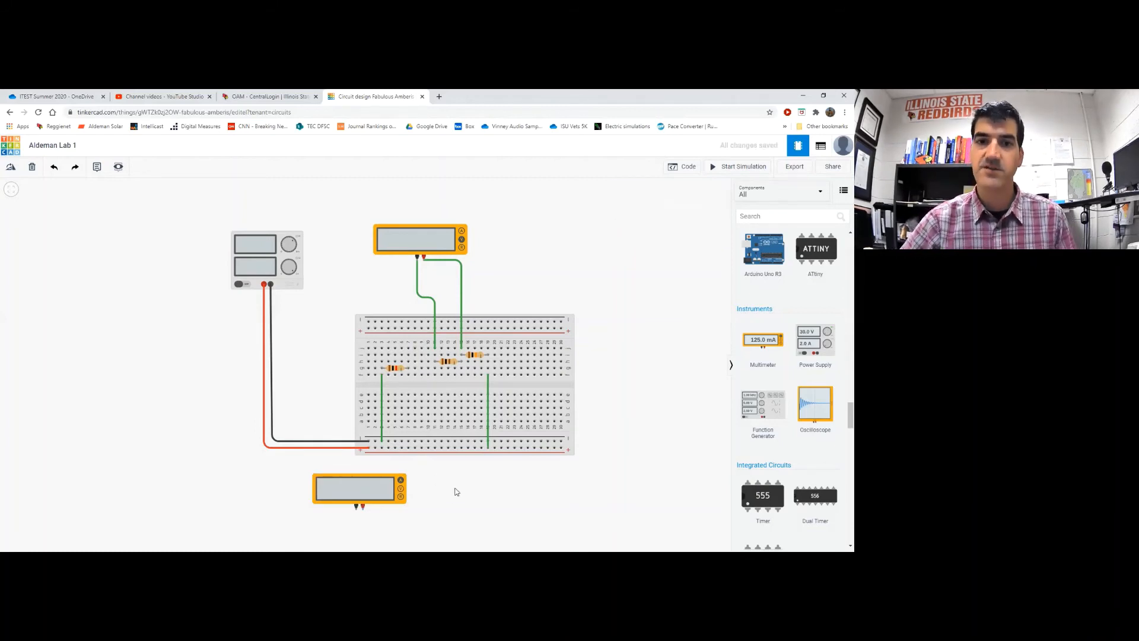
{"action": "left_click", "coordinate": [435, 375]}
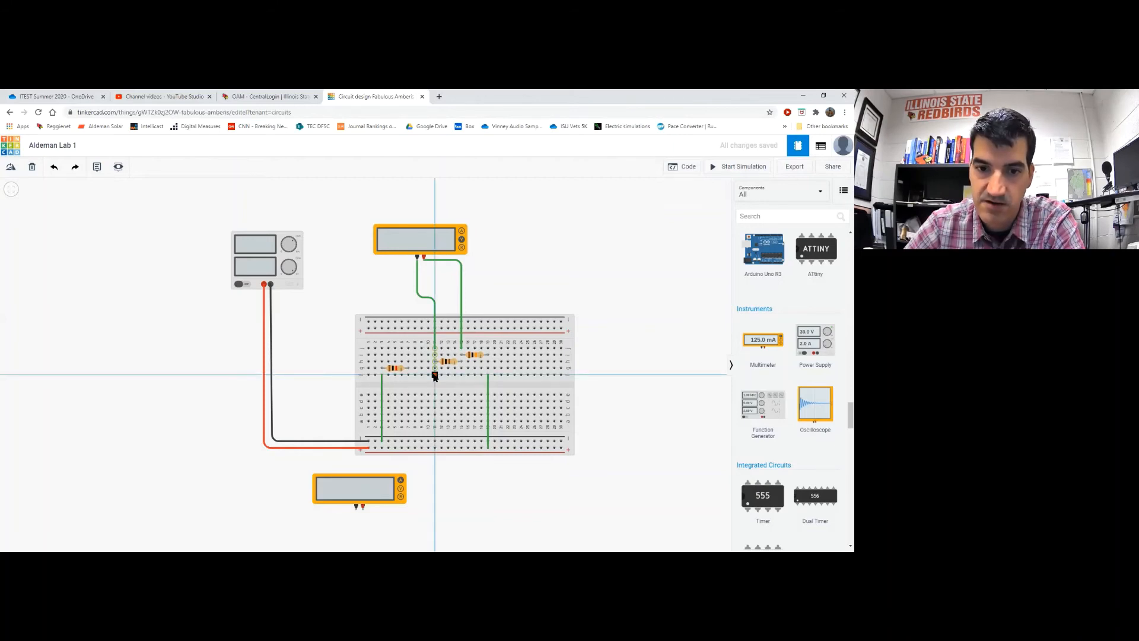
{"action": "left_click", "coordinate": [363, 508]}
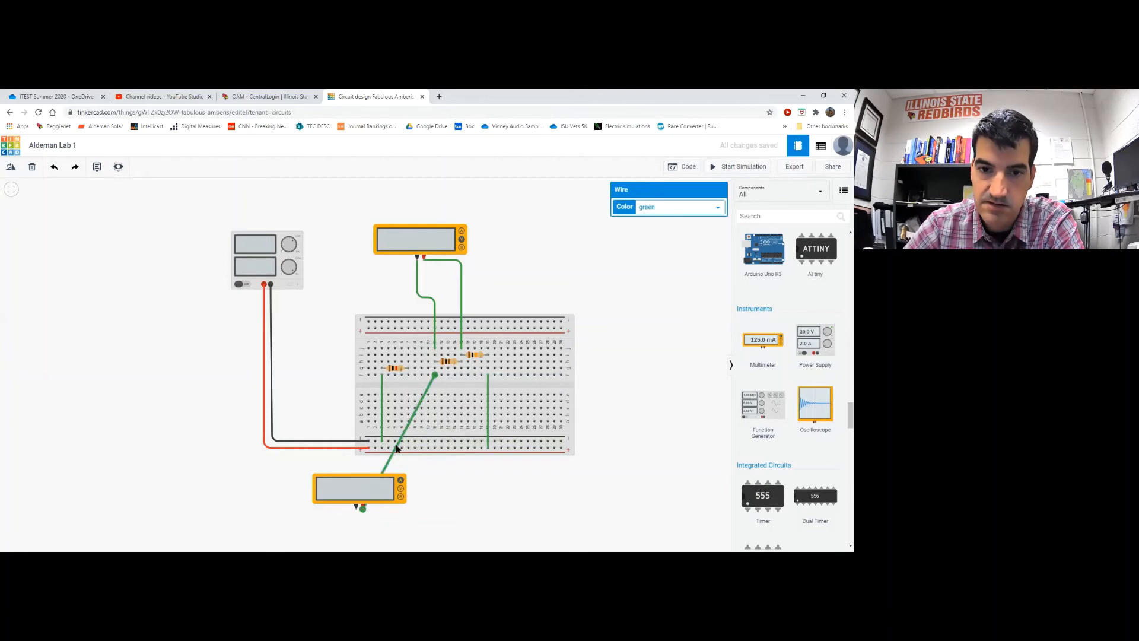
{"action": "left_click_drag", "start_coordinate": [390, 465], "coordinate": [358, 530]}
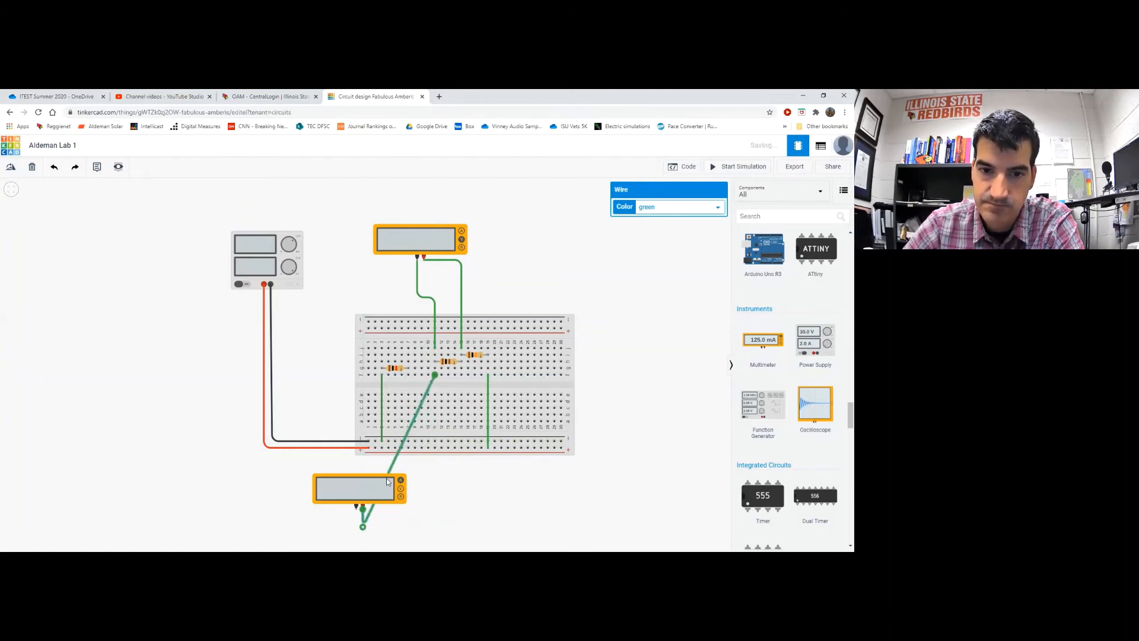
{"action": "left_click_drag", "start_coordinate": [392, 469], "coordinate": [435, 527]}
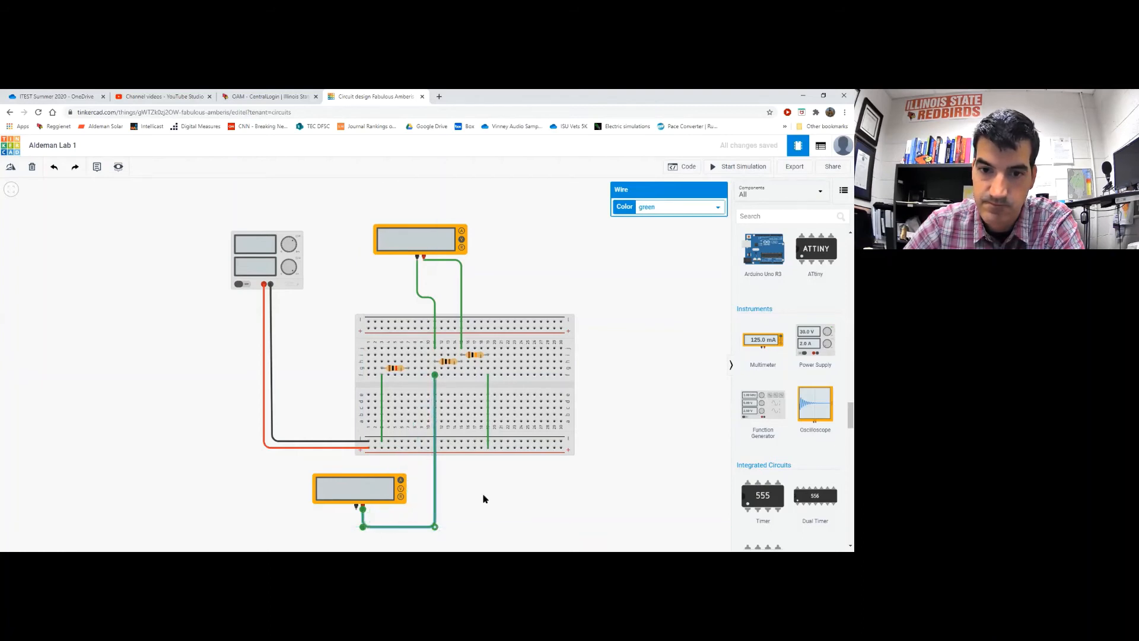
{"action": "left_click", "coordinate": [474, 481]}
Wire the lower meter's negative terminal to the breadboard with a green lead routed straight down then left
{"action": "left_click_drag", "start_coordinate": [313, 330], "coordinate": [382, 330]}
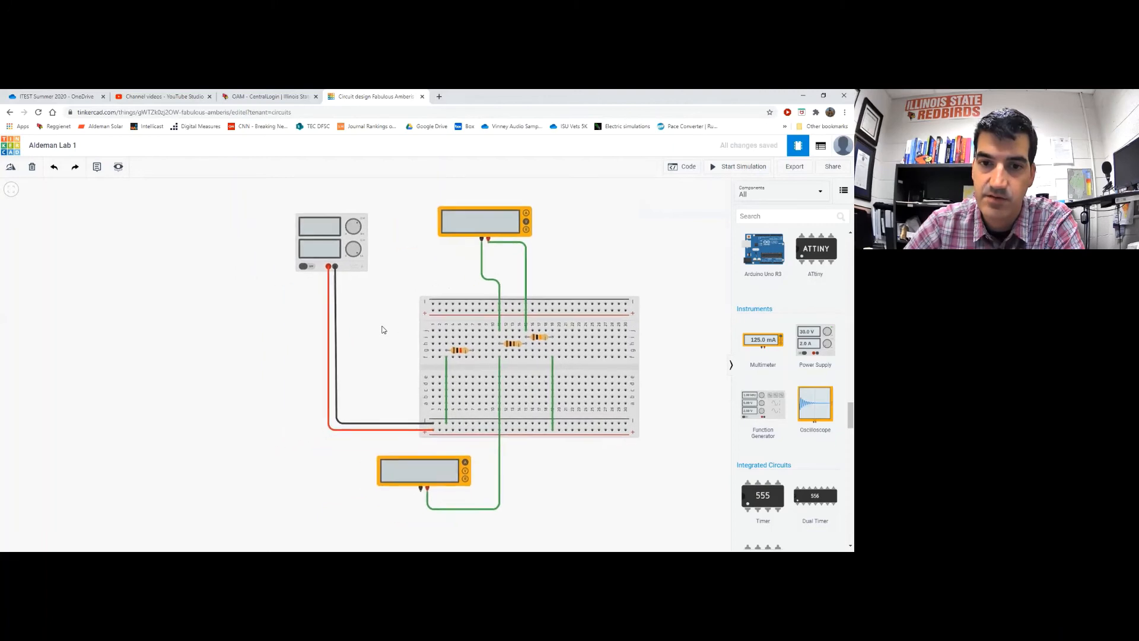
{"action": "left_click", "coordinate": [421, 491]}
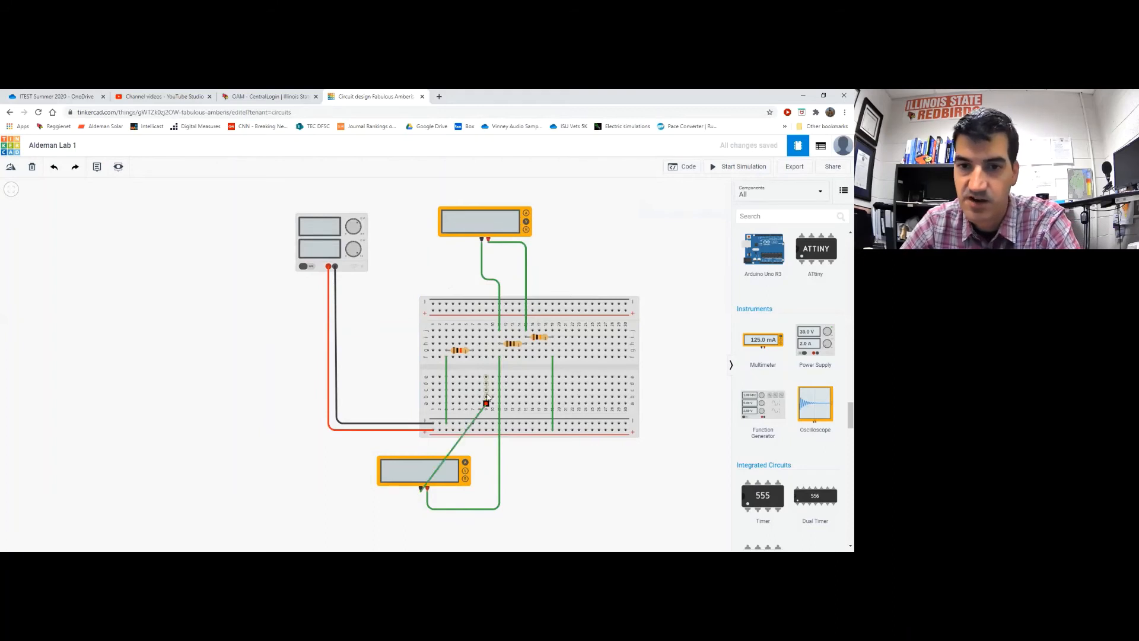
{"action": "left_click", "coordinate": [473, 356]}
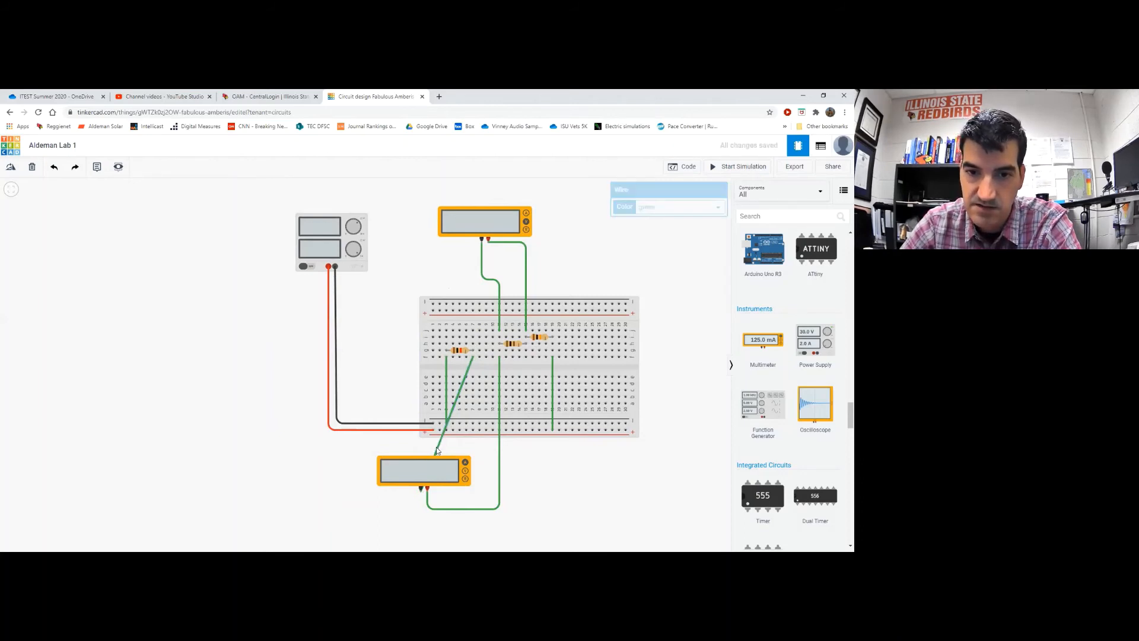
{"action": "left_click", "coordinate": [438, 449]}
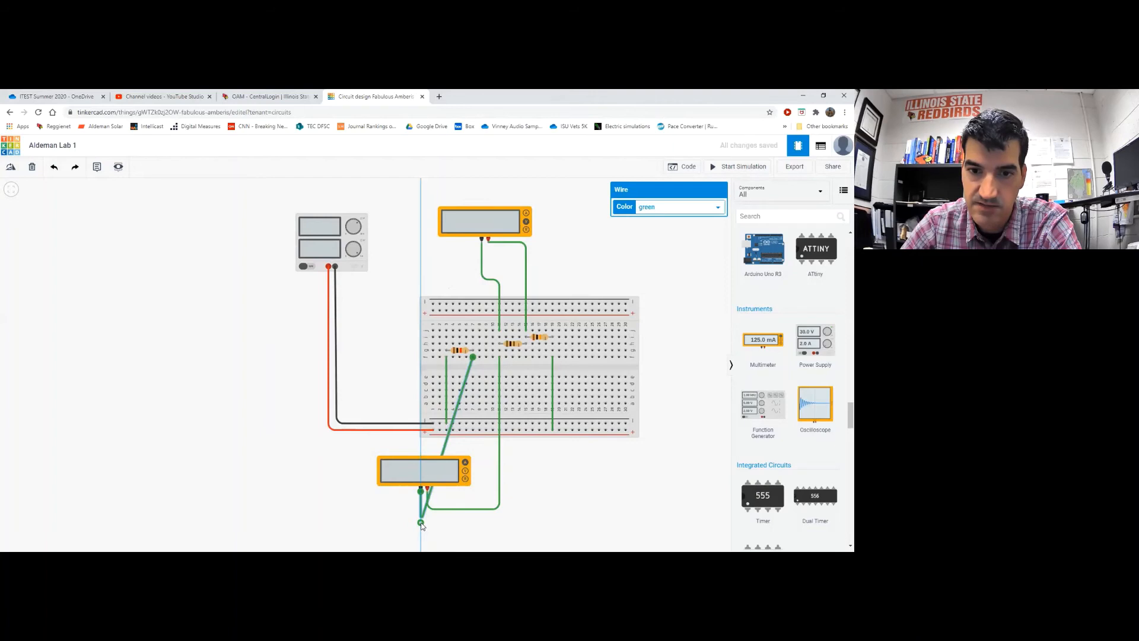
{"action": "left_click", "coordinate": [420, 523]}
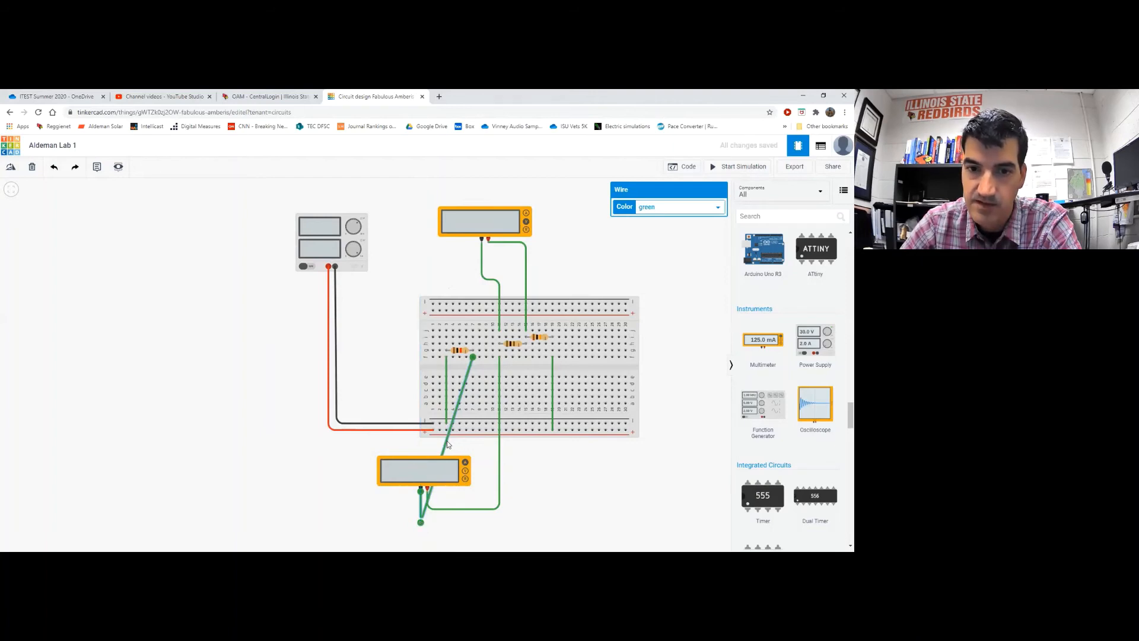
{"action": "left_click_drag", "start_coordinate": [448, 444], "coordinate": [475, 525]}
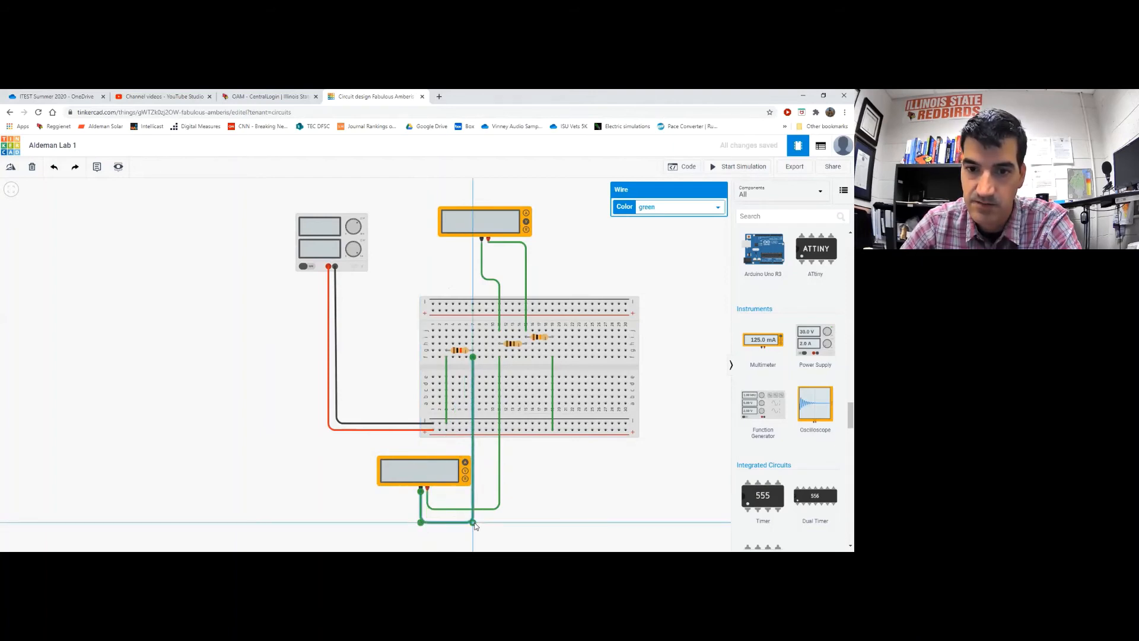
{"action": "left_click", "coordinate": [583, 477]}
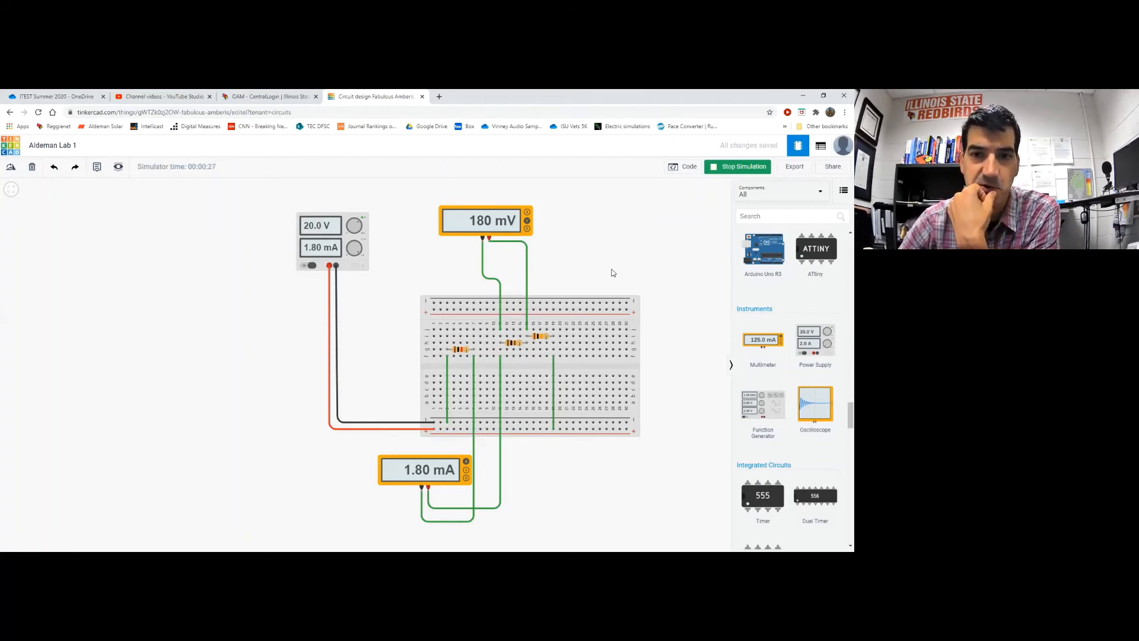
{"action": "left_click", "coordinate": [735, 169]}
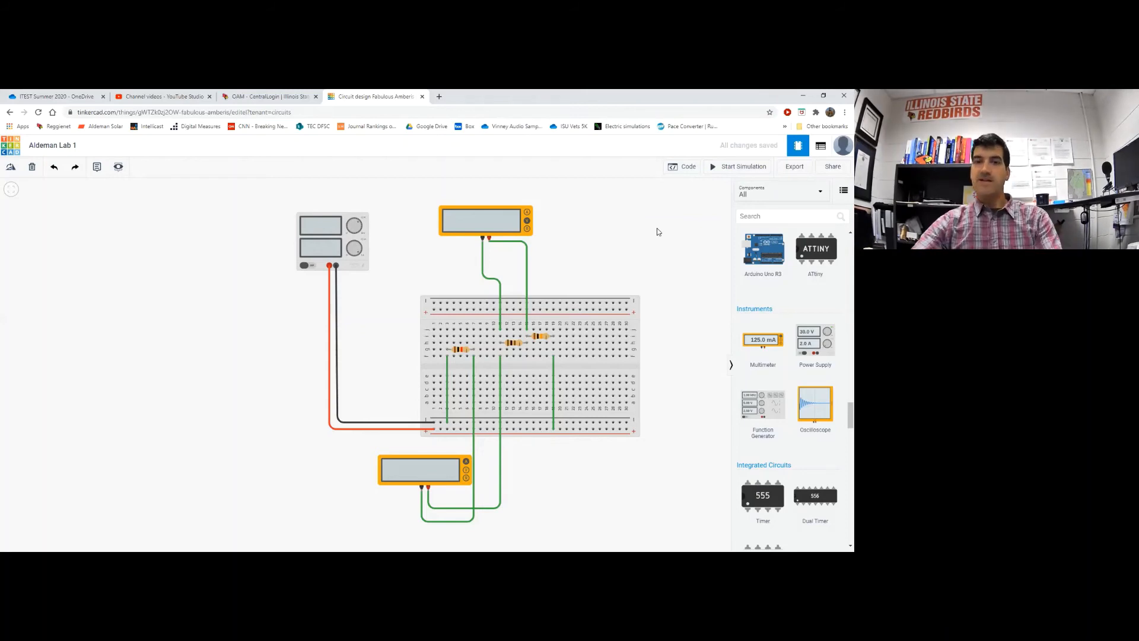
Delete the green leads running to the lower and top multimeters
{"action": "left_click", "coordinate": [469, 522]}
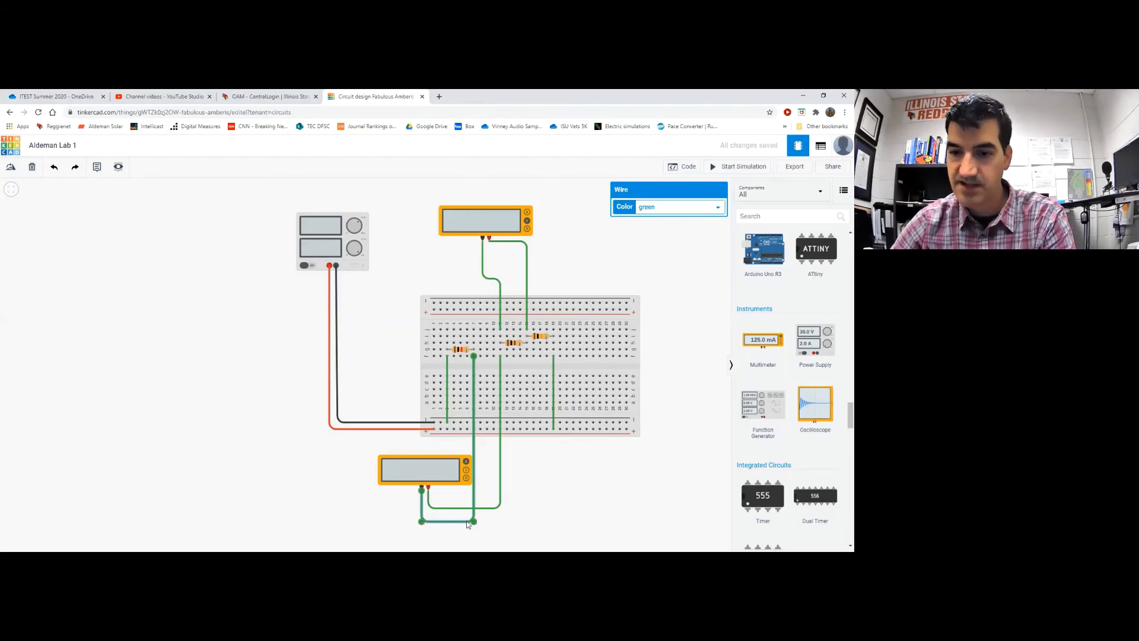
{"action": "key", "text": "Delete"}
{"action": "left_click", "coordinate": [501, 505]}
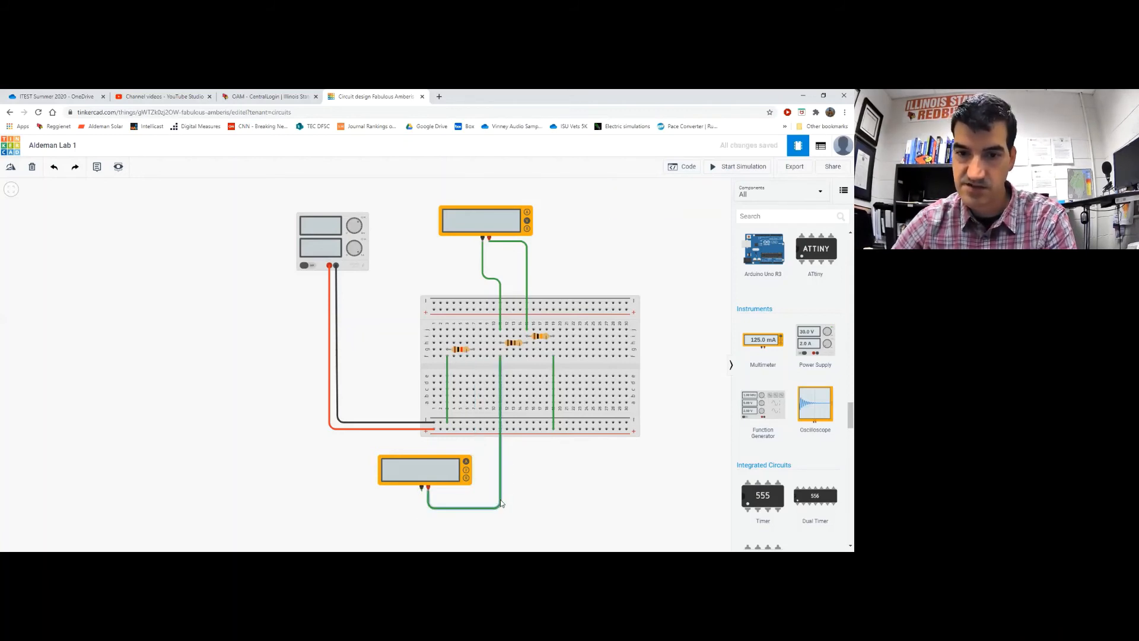
{"action": "key", "text": "Delete"}
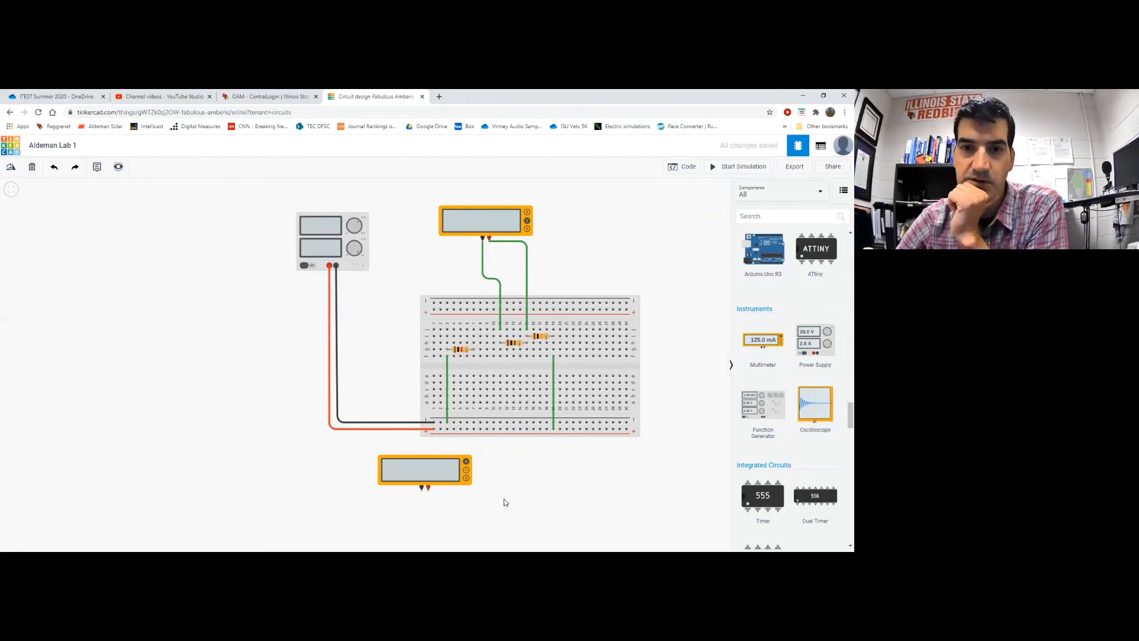
{"action": "left_click", "coordinate": [501, 295]}
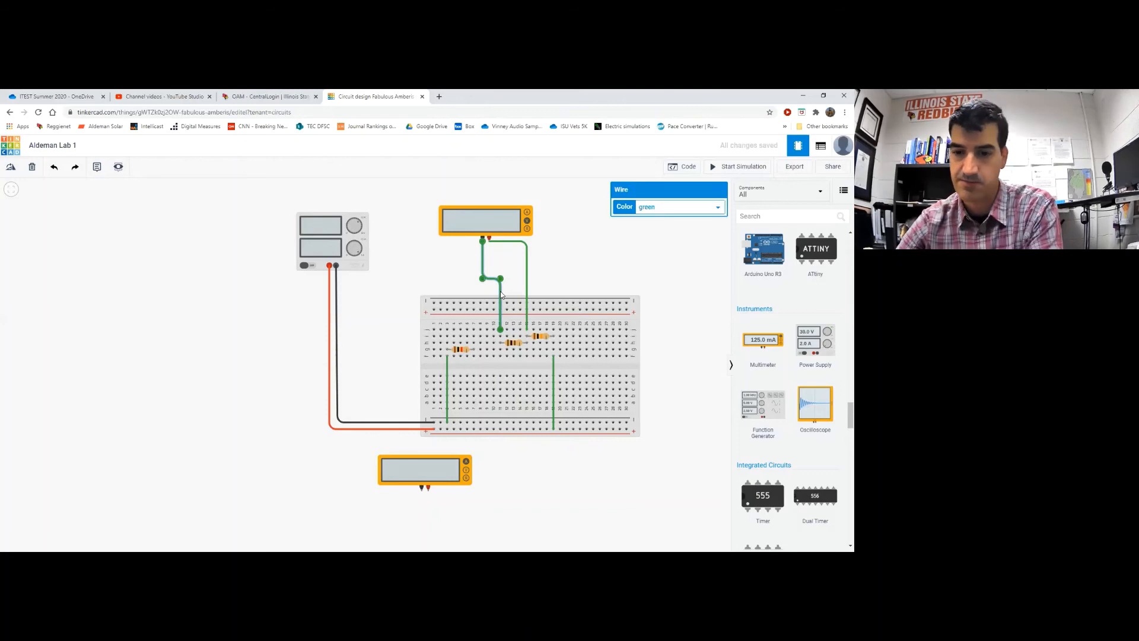
{"action": "key", "text": "Delete"}
{"action": "left_click", "coordinate": [528, 283]}
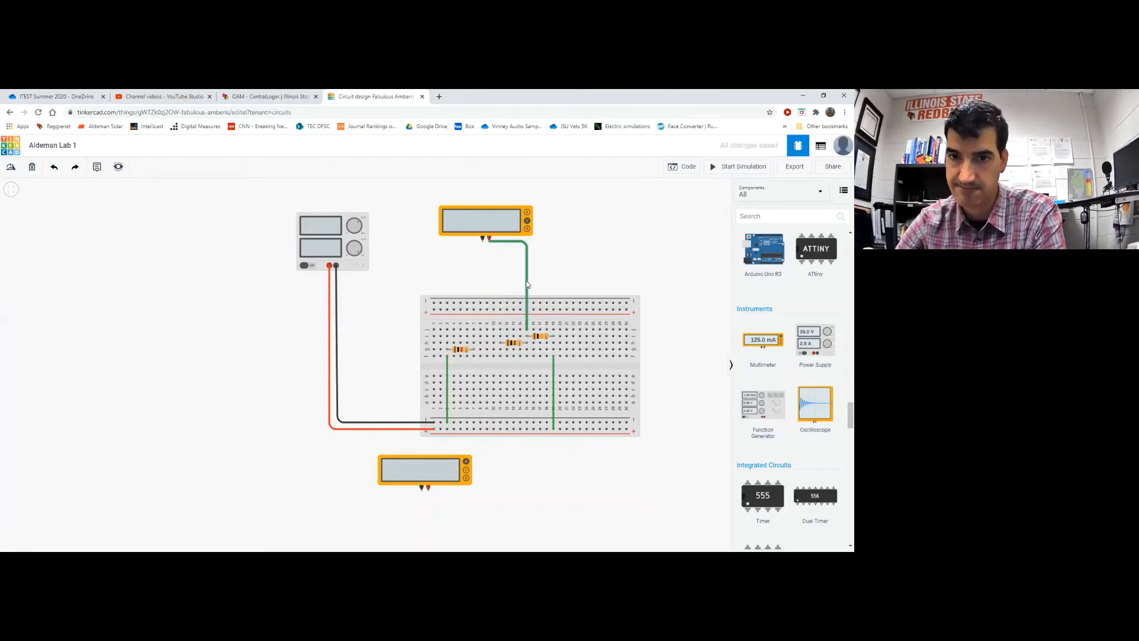
{"action": "key", "text": "Delete"}
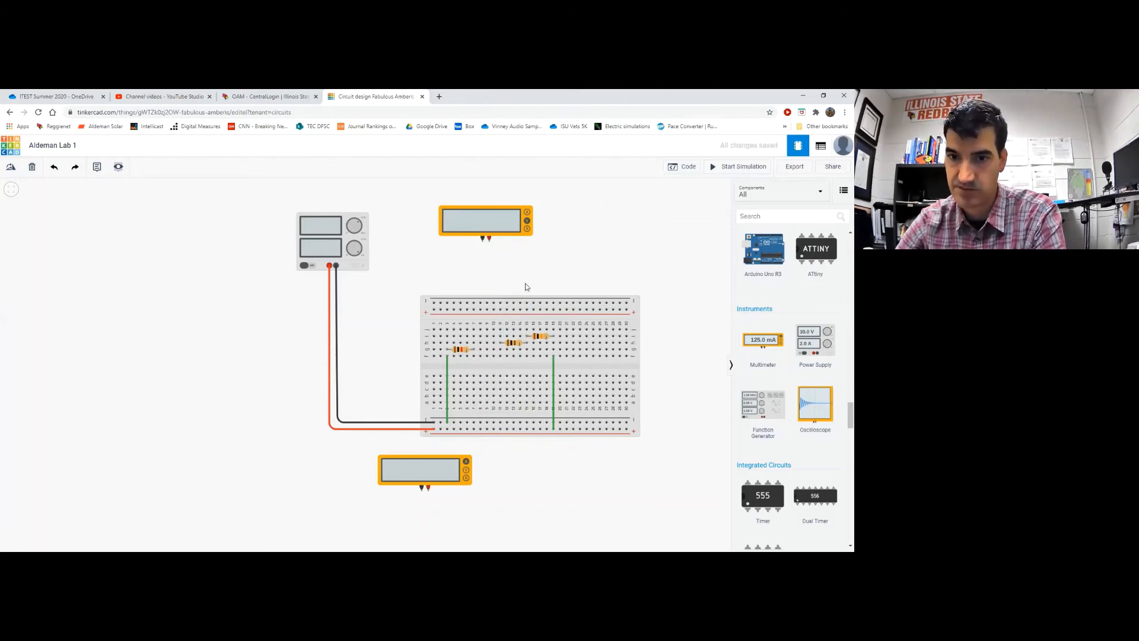
Delete the right and left green jumpers on the breadboard
{"action": "left_click", "coordinate": [553, 392]}
{"action": "key", "text": "Delete"}
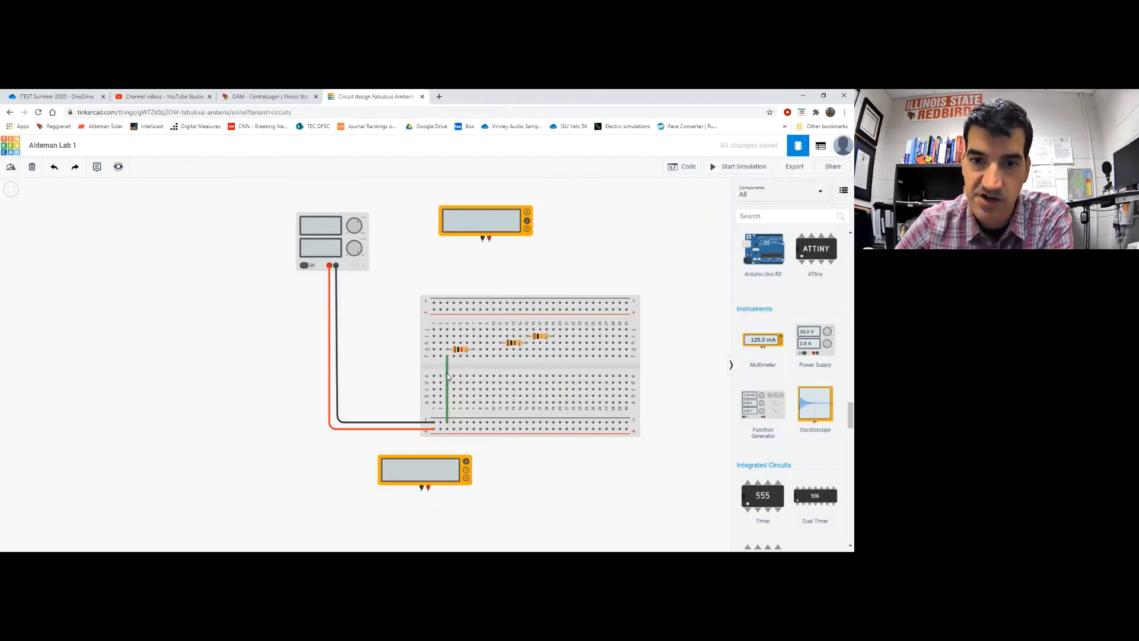
{"action": "left_click", "coordinate": [447, 383]}
{"action": "key", "text": "Delete"}
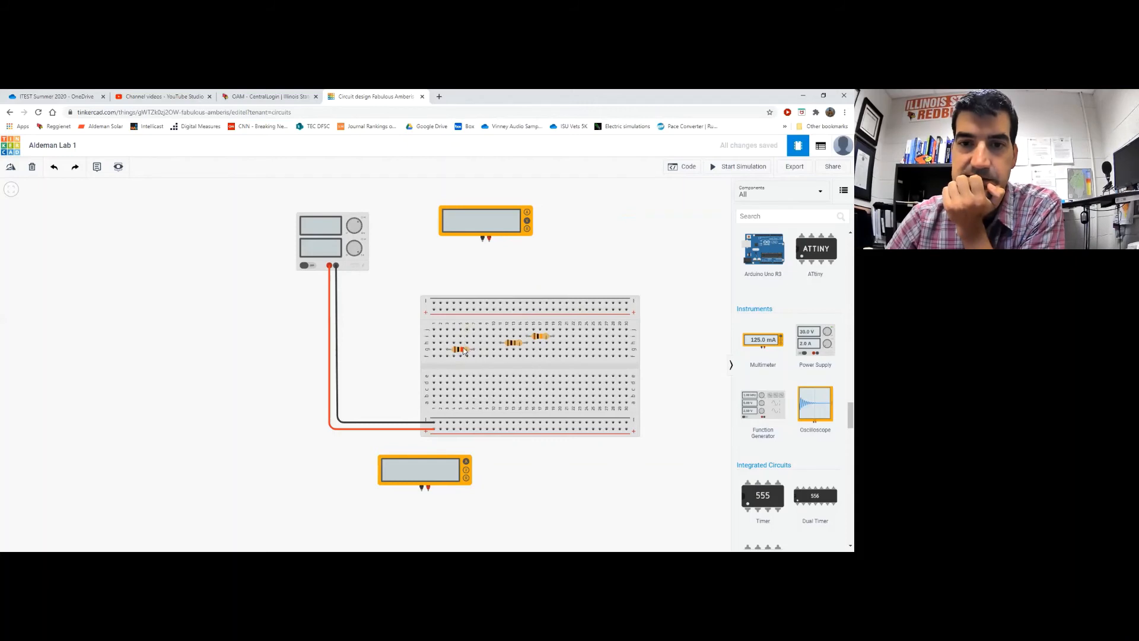
Raise the left and middle resistors a row, slide the right resistor rightward, and shift the lower meter left
{"action": "left_click_drag", "start_coordinate": [461, 350], "coordinate": [460, 337]}
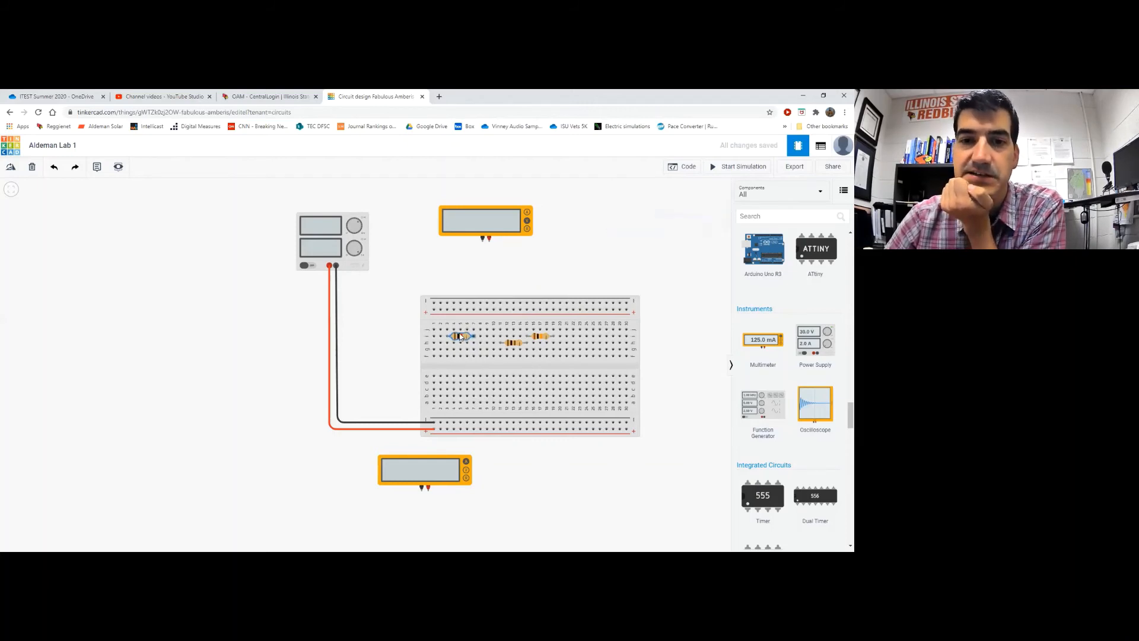
{"action": "left_click_drag", "start_coordinate": [540, 337], "coordinate": [598, 337]}
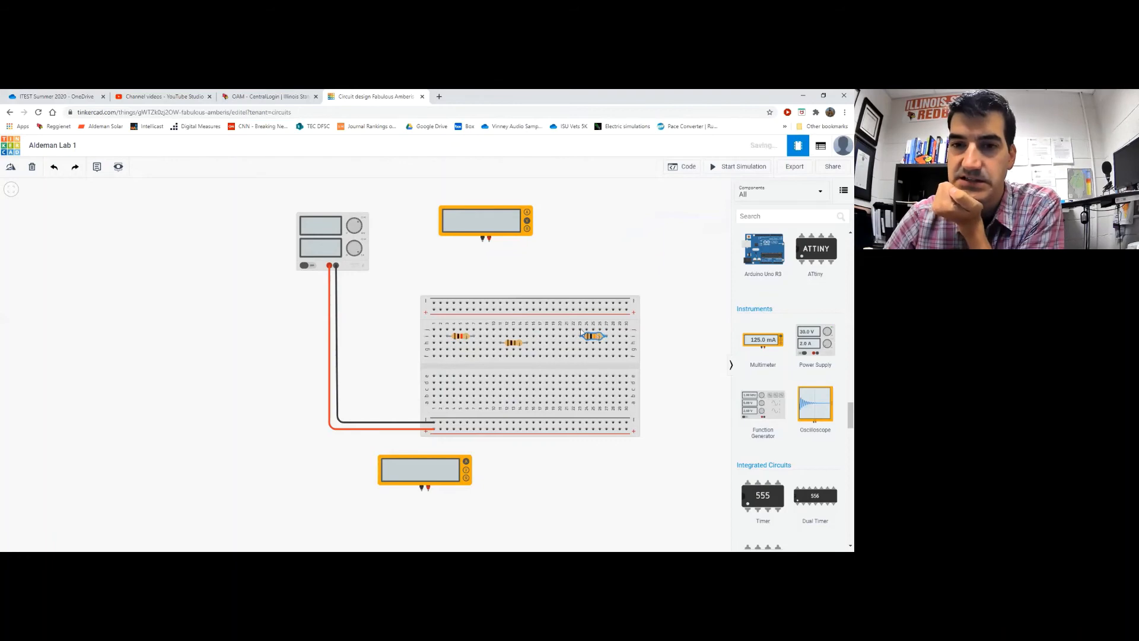
{"action": "left_click_drag", "start_coordinate": [514, 347], "coordinate": [515, 342]}
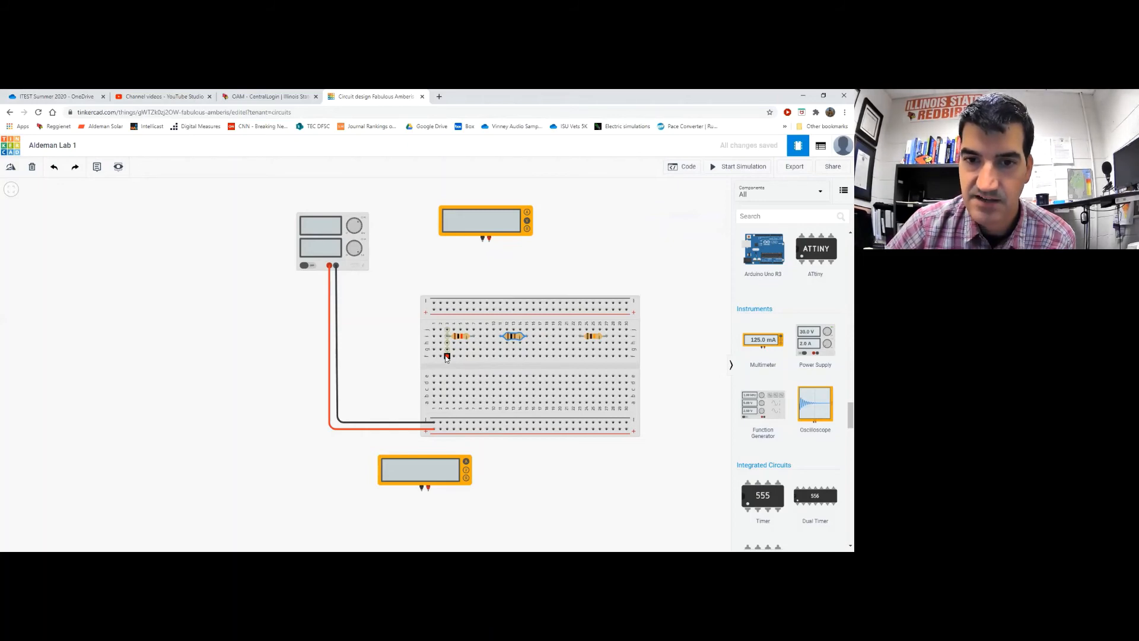
{"action": "left_click_drag", "start_coordinate": [445, 471], "coordinate": [392, 485]}
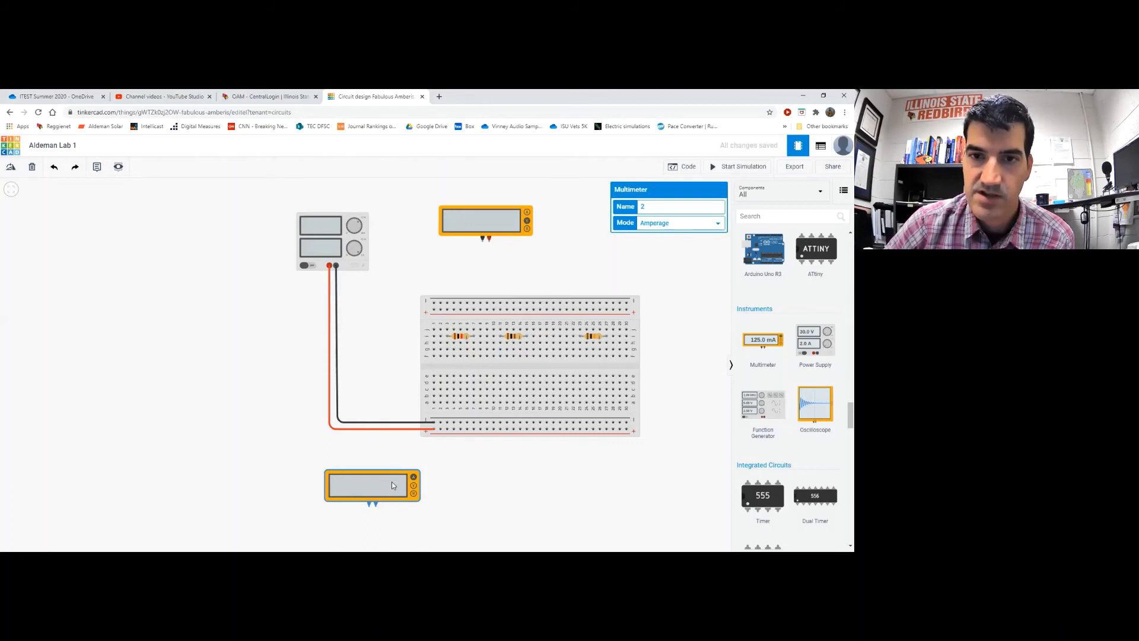
Move the top multimeter below the breadboard beside the other and set it to Amperage
{"action": "left_click_drag", "start_coordinate": [490, 224], "coordinate": [505, 486]}
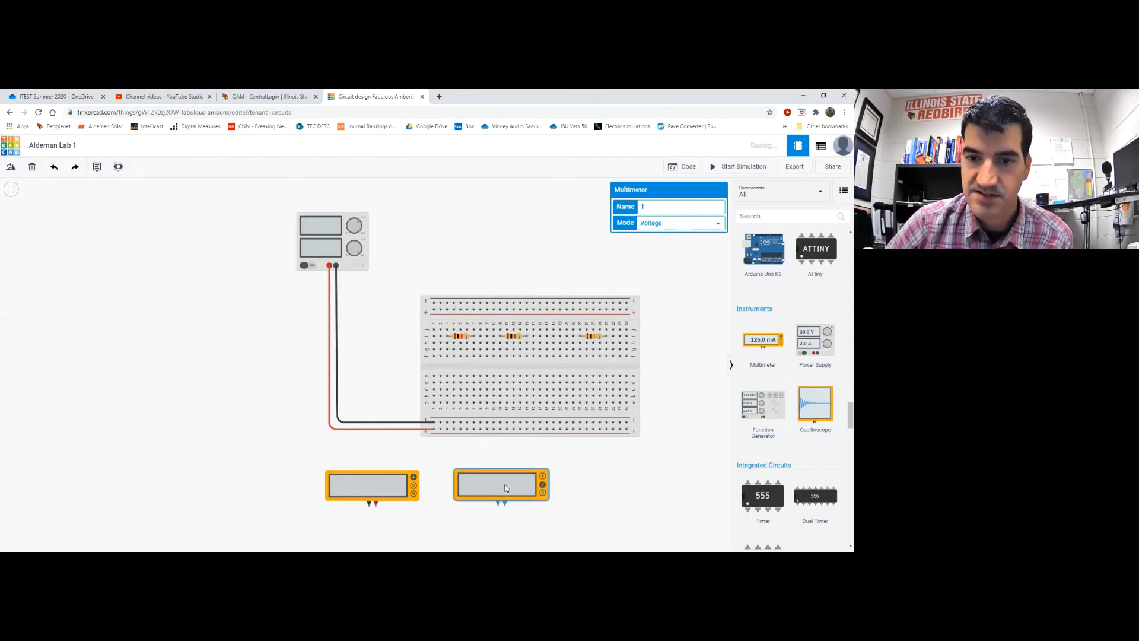
{"action": "left_click", "coordinate": [676, 226]}
{"action": "left_click", "coordinate": [671, 234]}
{"action": "left_click", "coordinate": [688, 429]}
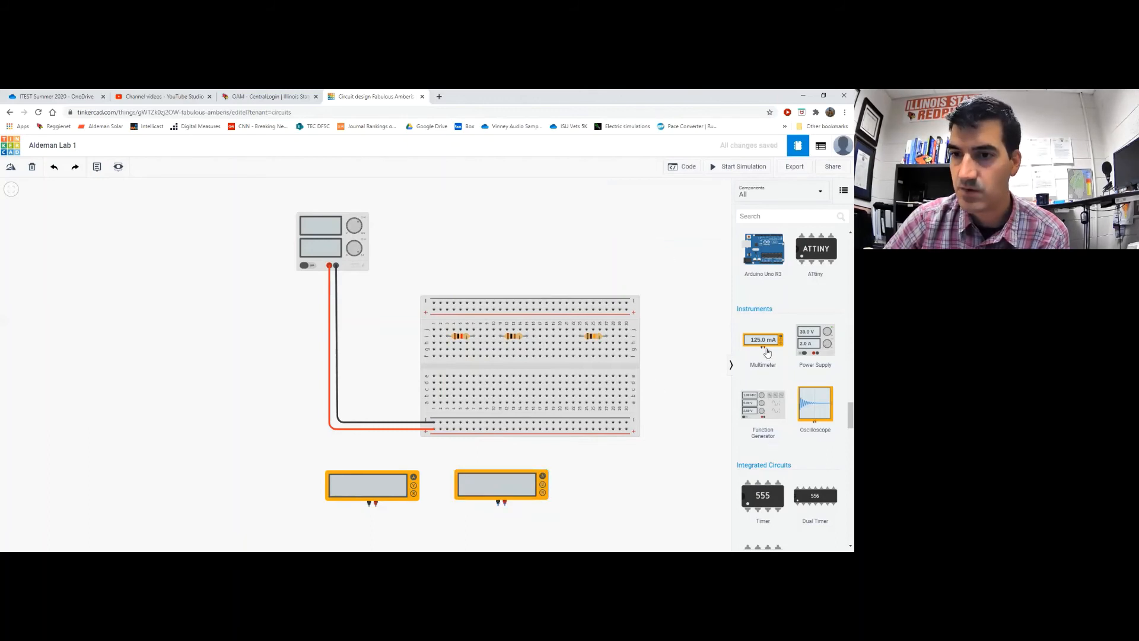
Add a third multimeter to the right of the others and set it to Amperage
{"action": "left_click_drag", "start_coordinate": [767, 352], "coordinate": [644, 500]}
{"action": "left_click", "coordinate": [681, 228]}
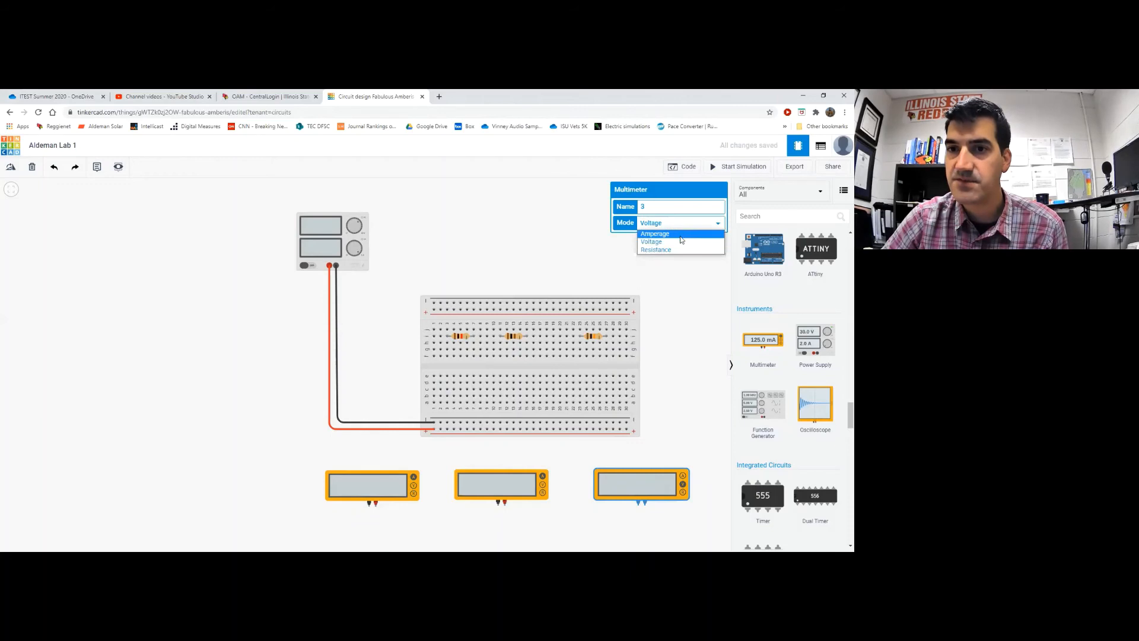
{"action": "left_click", "coordinate": [679, 334]}
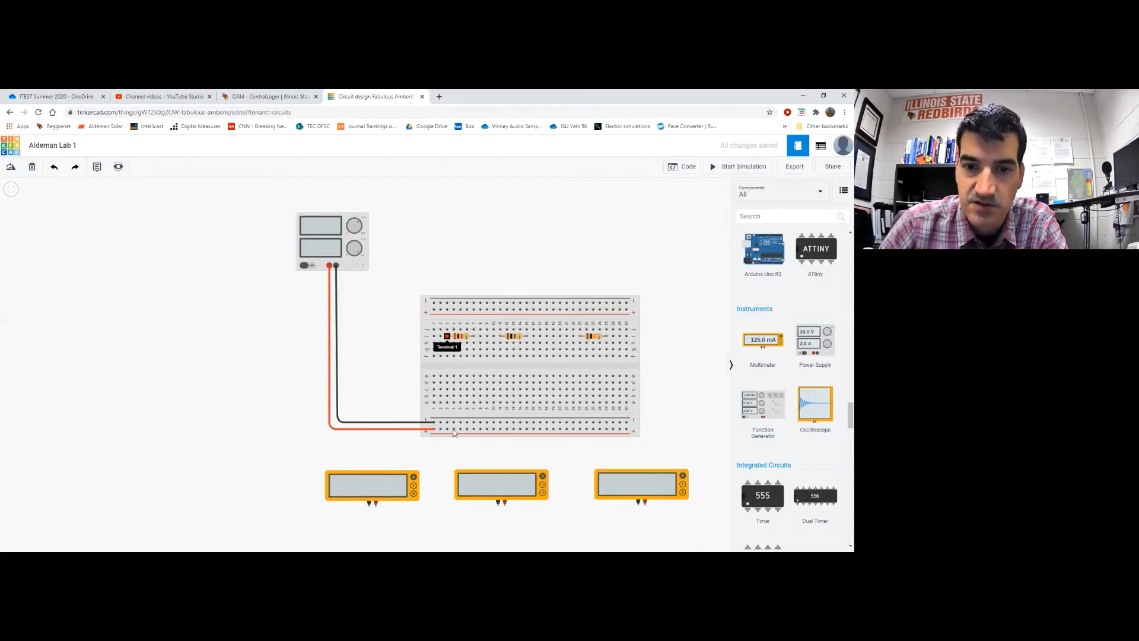
Draw green jumpers from holes f3, f11 and f23 to the bottom rail, then start a lead beside the left resistor
{"action": "left_click", "coordinate": [447, 357]}
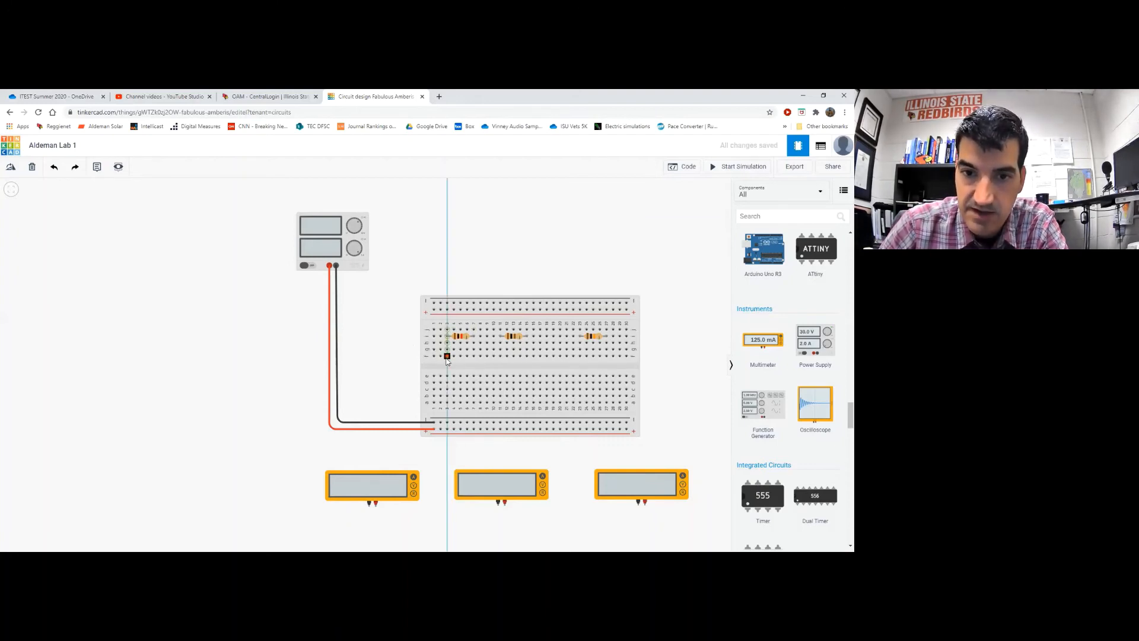
{"action": "left_click", "coordinate": [447, 429]}
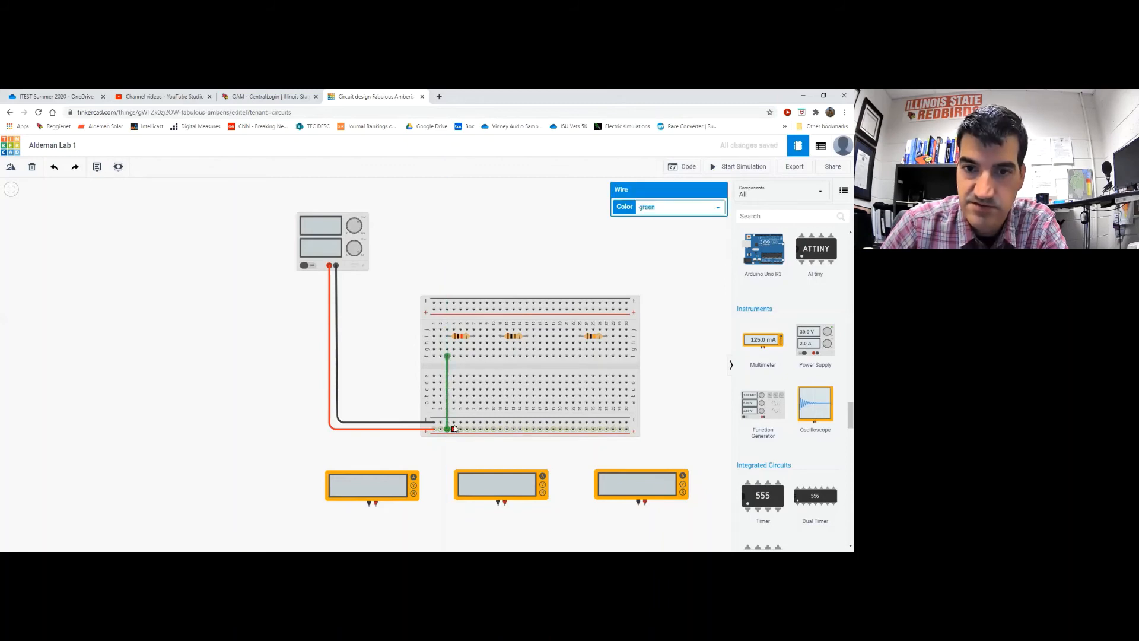
{"action": "left_click", "coordinate": [500, 358]}
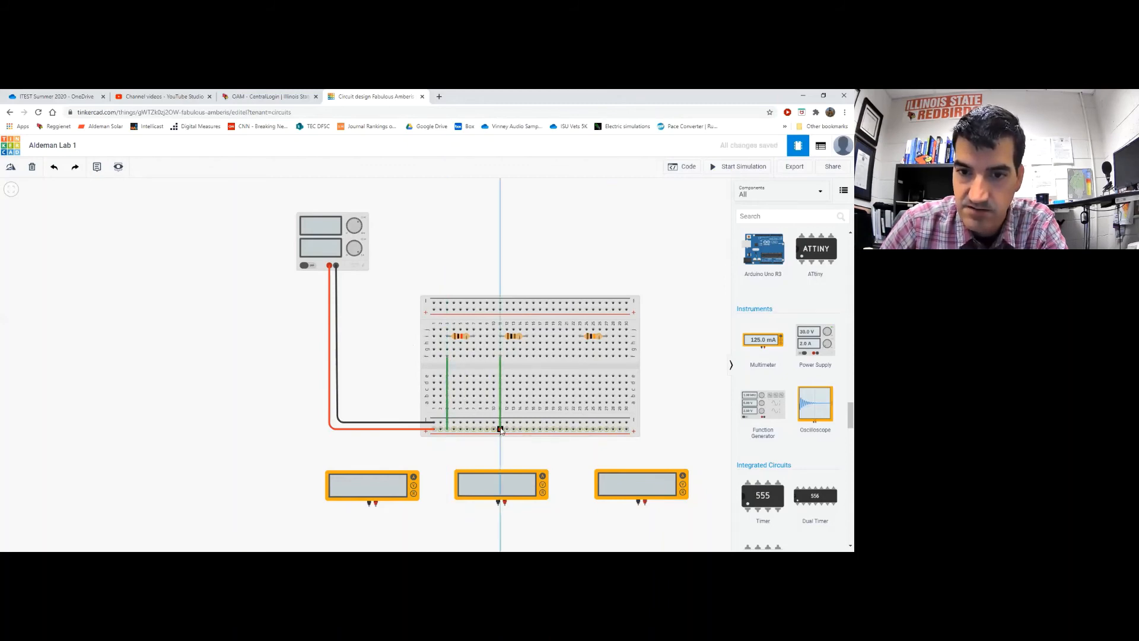
{"action": "left_click", "coordinate": [500, 429]}
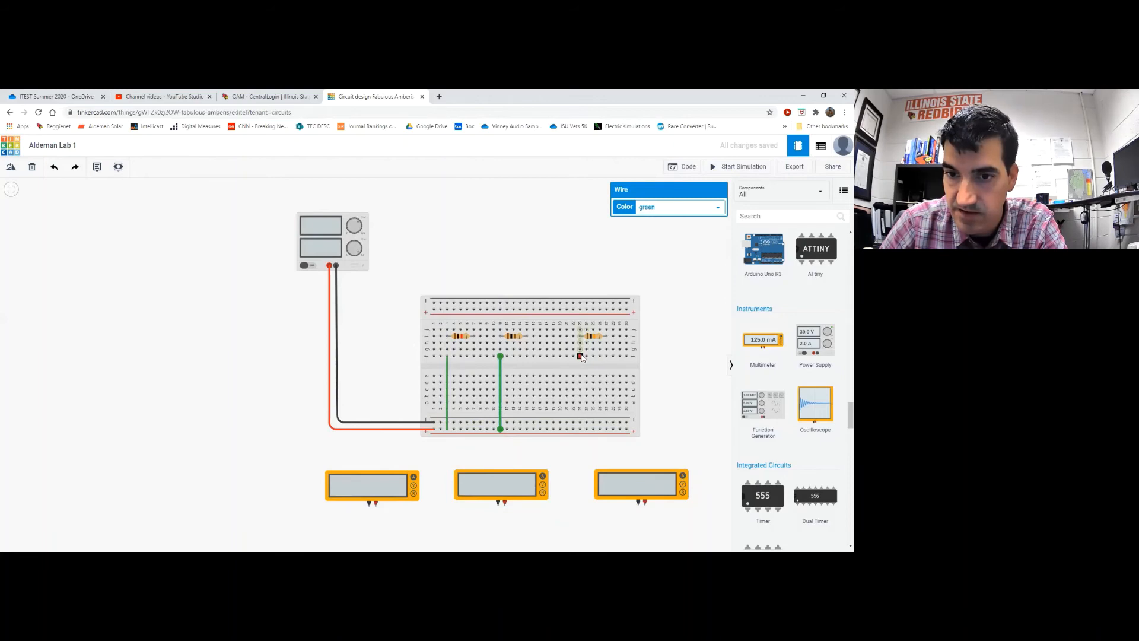
{"action": "left_click", "coordinate": [579, 357]}
{"action": "left_click", "coordinate": [579, 428]}
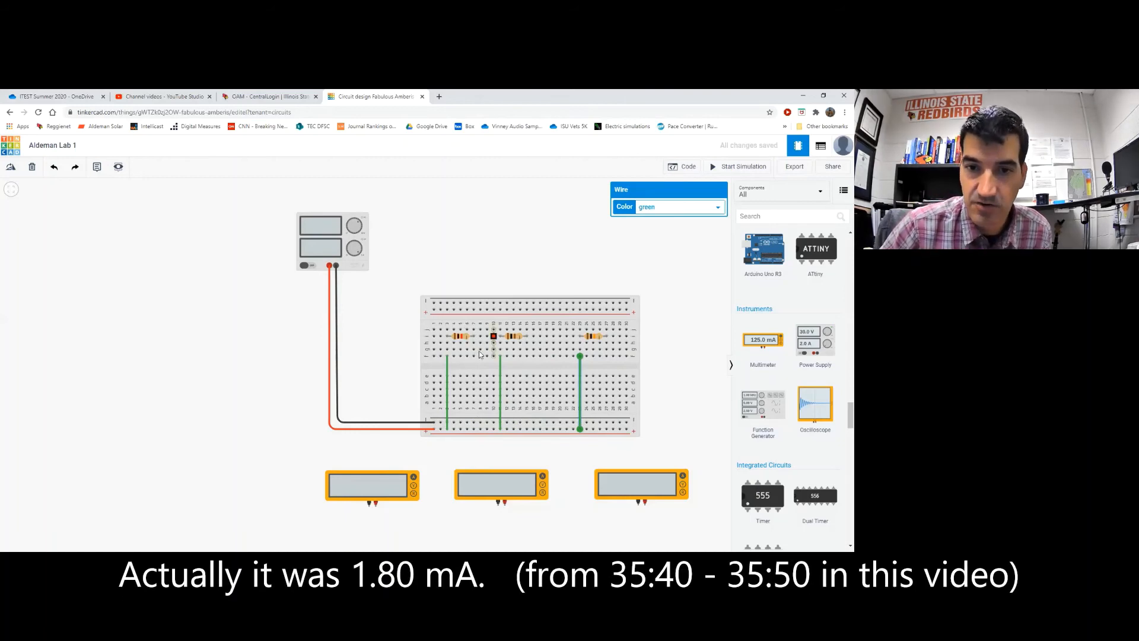
{"action": "key", "text": "Escape"}
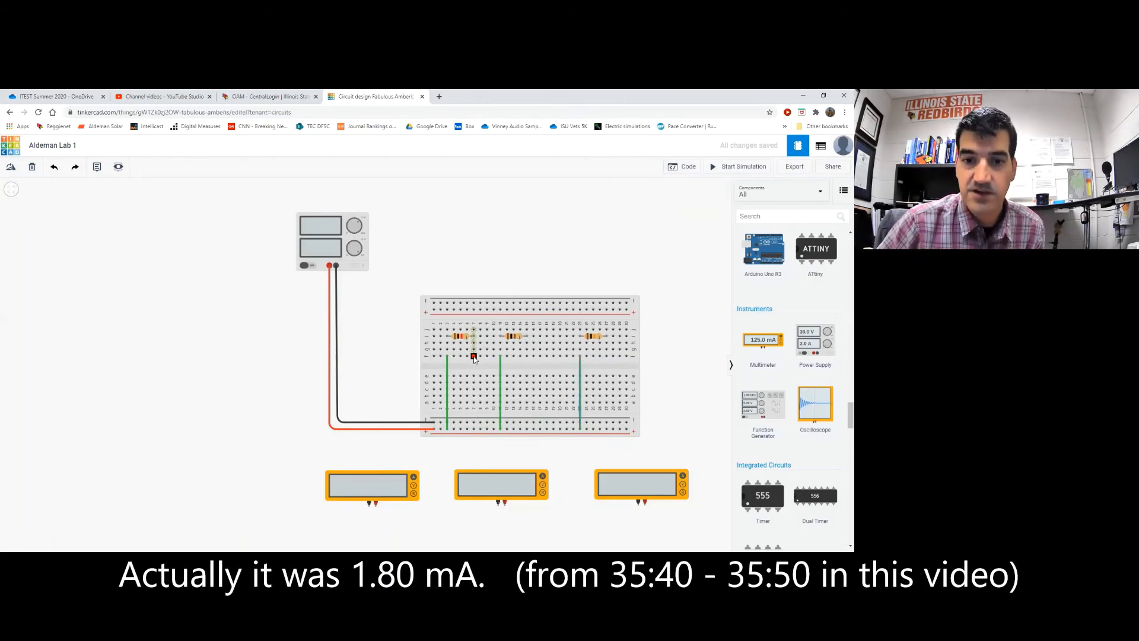
{"action": "left_click", "coordinate": [474, 357]}
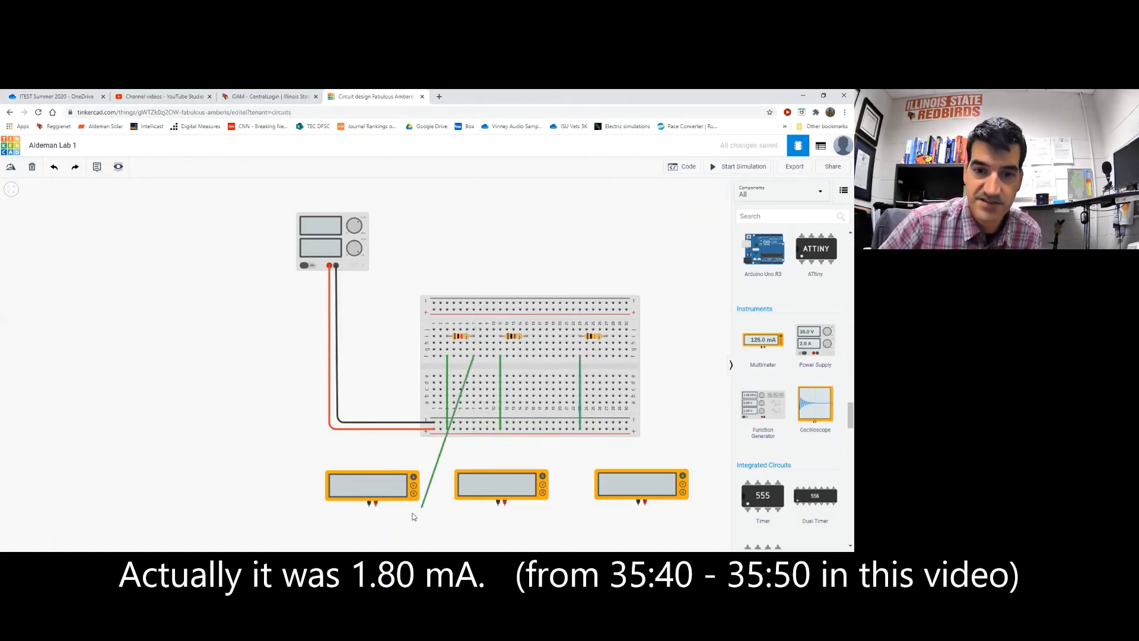
Connect the first meter's positive and negative leads to the breadboard with green wires
{"action": "left_click", "coordinate": [376, 507]}
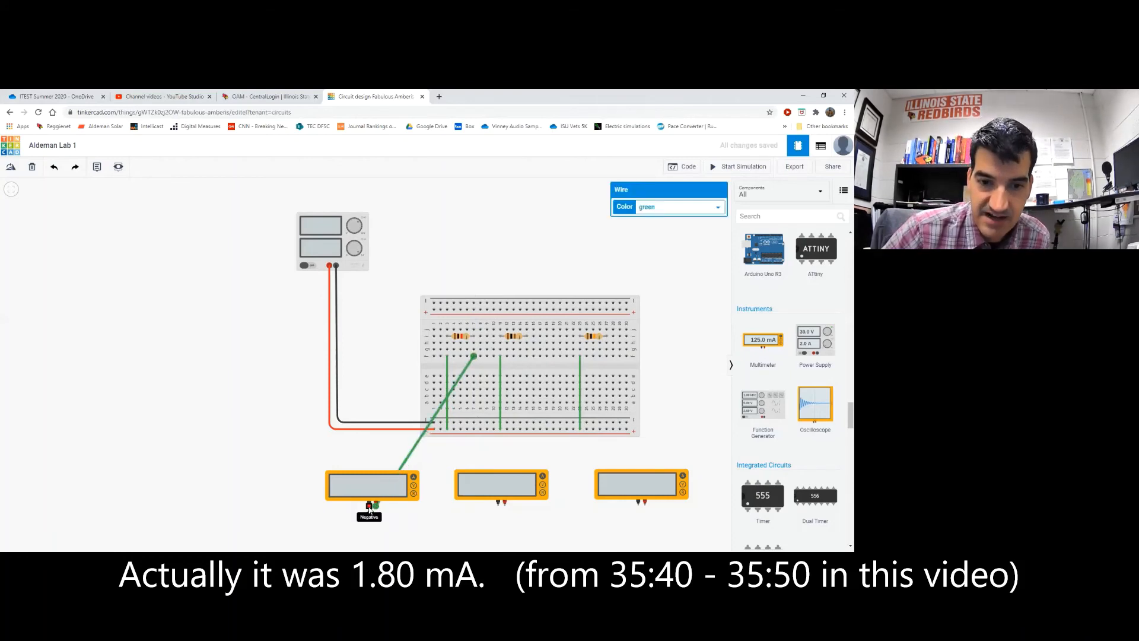
{"action": "left_click", "coordinate": [369, 509]}
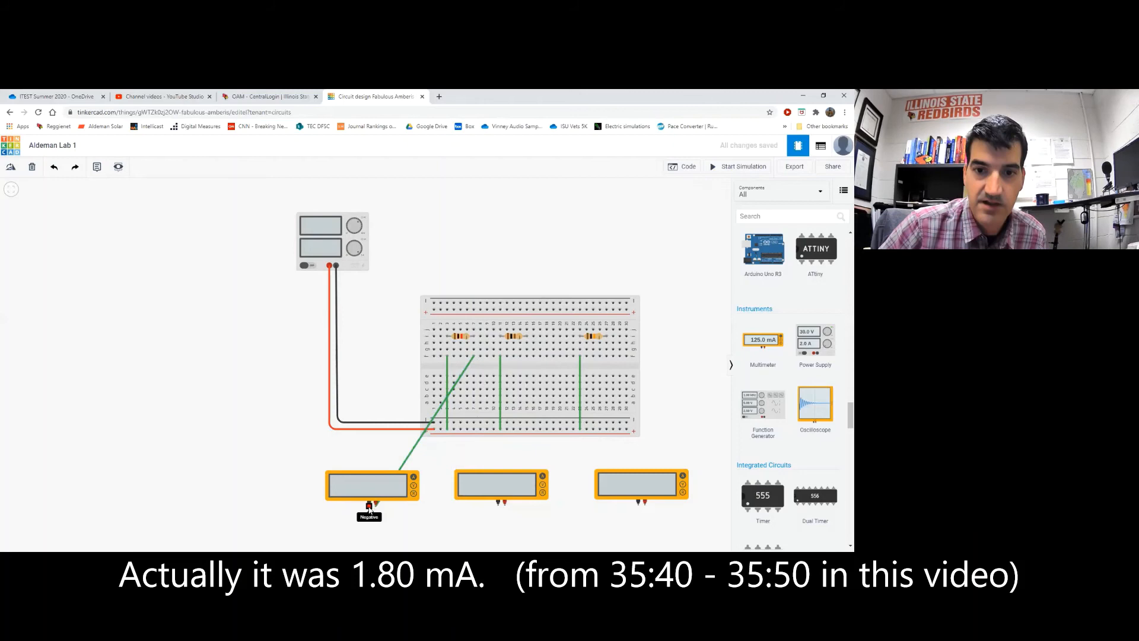
{"action": "left_click", "coordinate": [460, 423]}
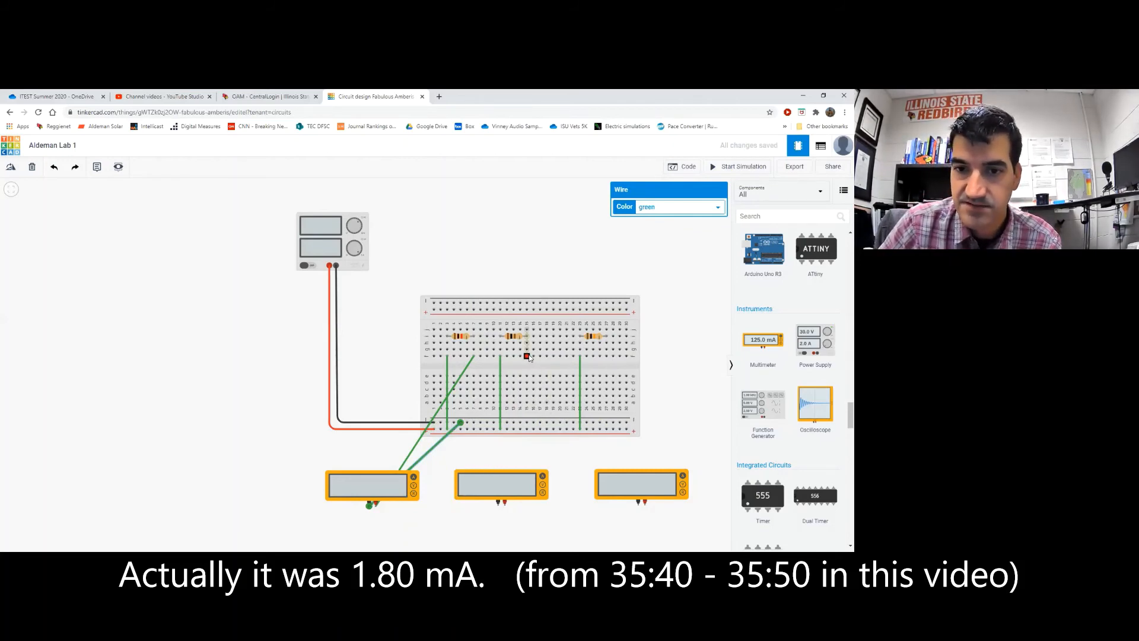
{"action": "key", "text": "Escape"}
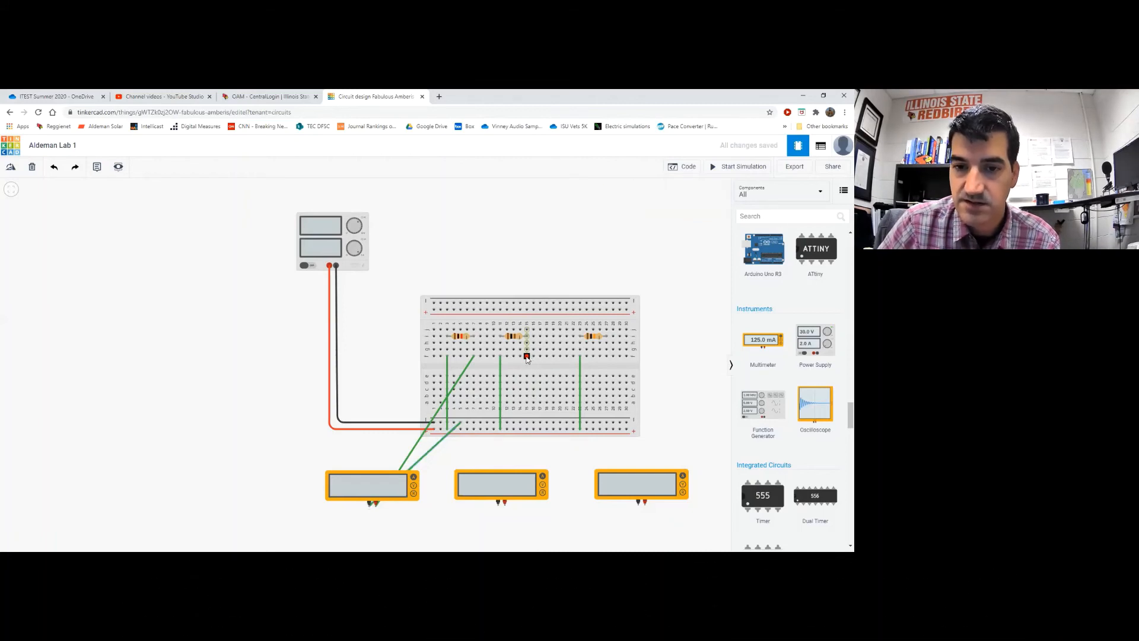
Wire the middle meter's positive and negative leads into the breadboard beside the middle resistor
{"action": "left_click", "coordinate": [527, 357]}
{"action": "left_click", "coordinate": [506, 505]}
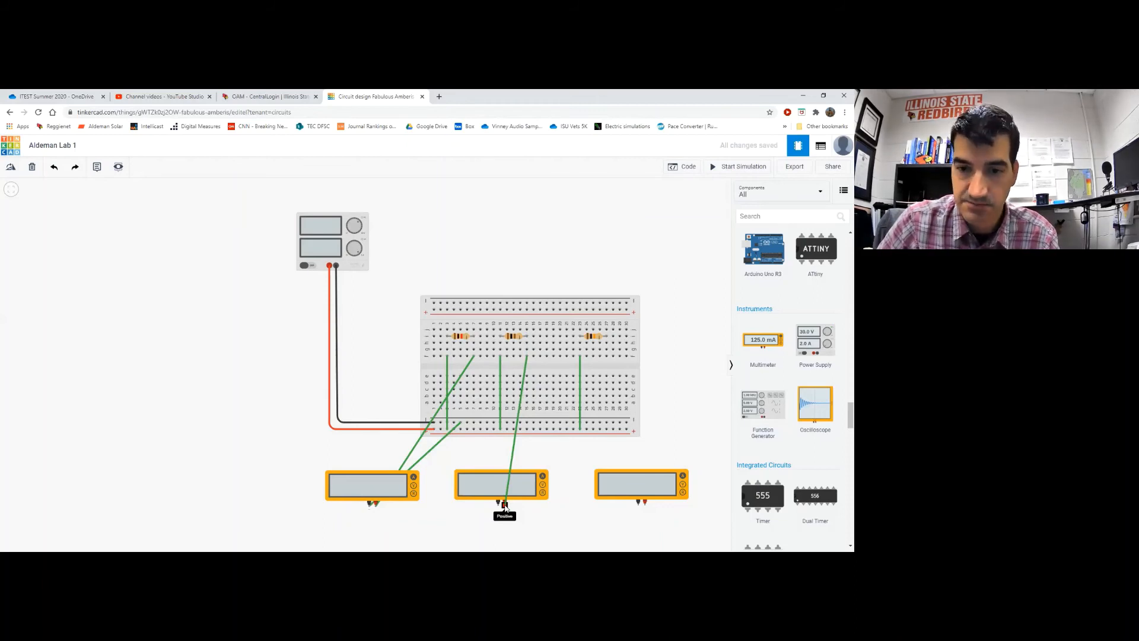
{"action": "left_click", "coordinate": [505, 504]}
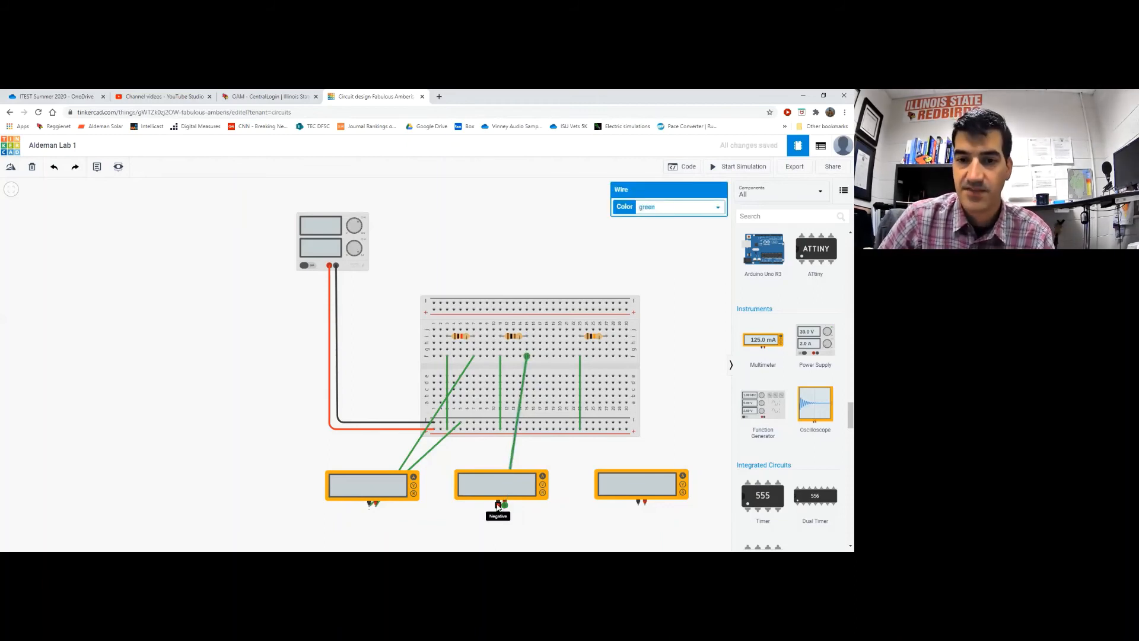
{"action": "left_click", "coordinate": [499, 505]}
{"action": "left_click", "coordinate": [534, 424]}
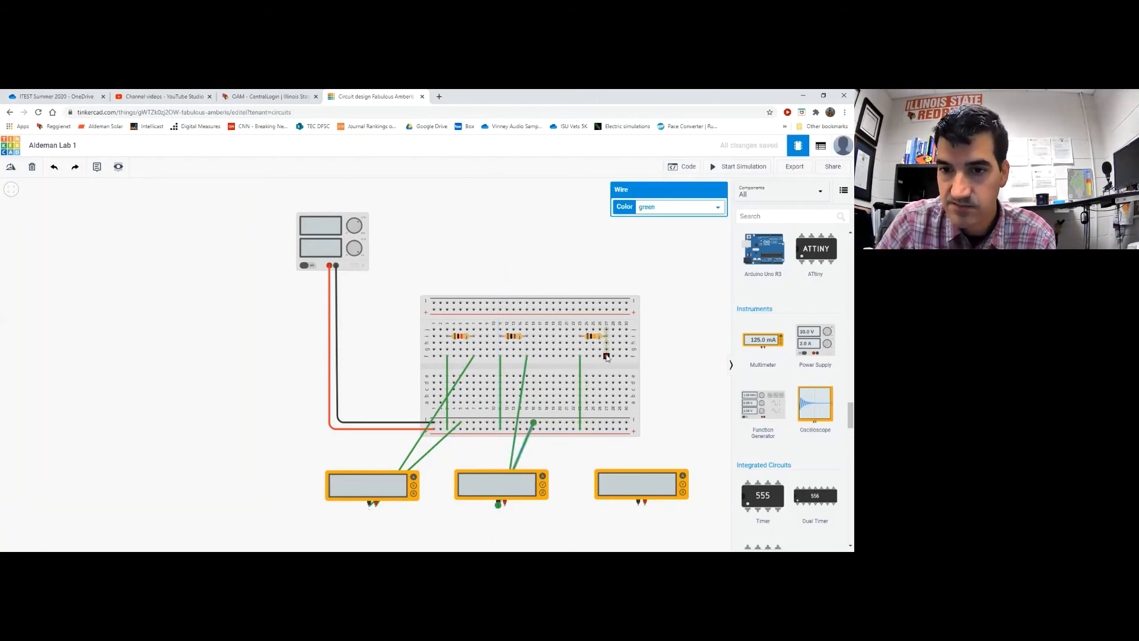
Wire the third meter's positive and negative leads into the breadboard beside the right resistor
{"action": "left_click", "coordinate": [607, 356]}
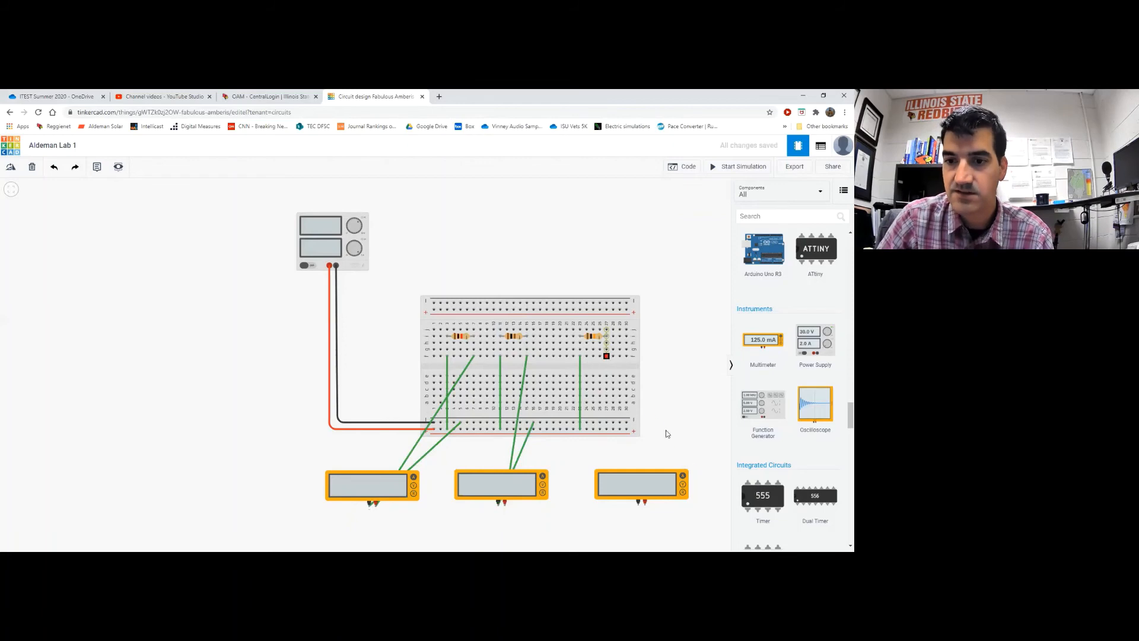
{"action": "left_click", "coordinate": [645, 505]}
{"action": "left_click", "coordinate": [638, 503]}
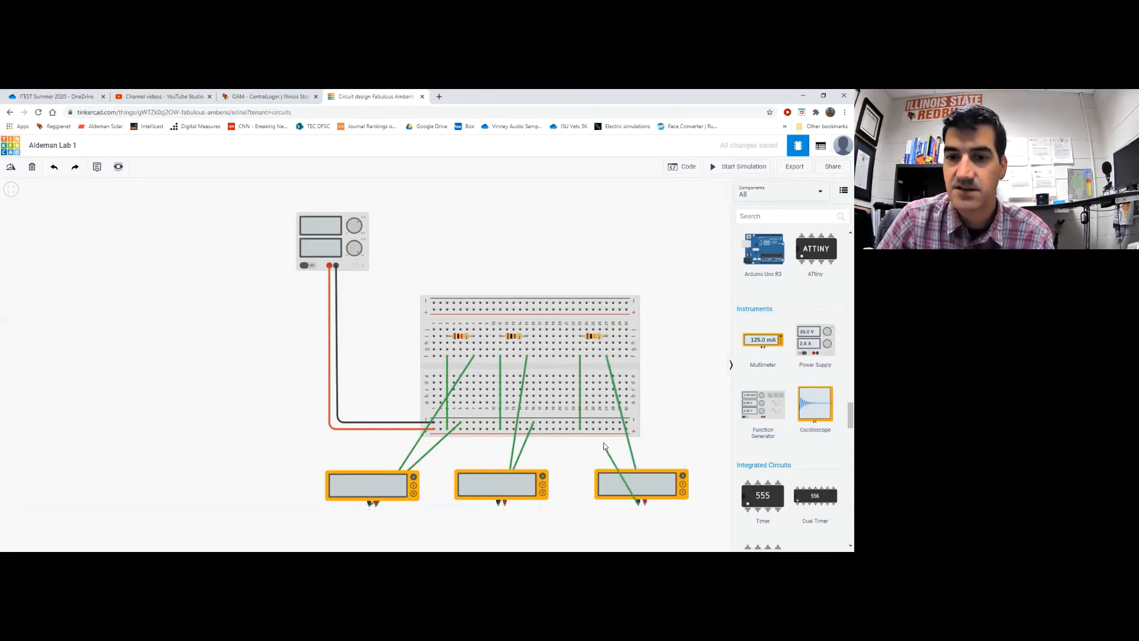
{"action": "left_click", "coordinate": [606, 423]}
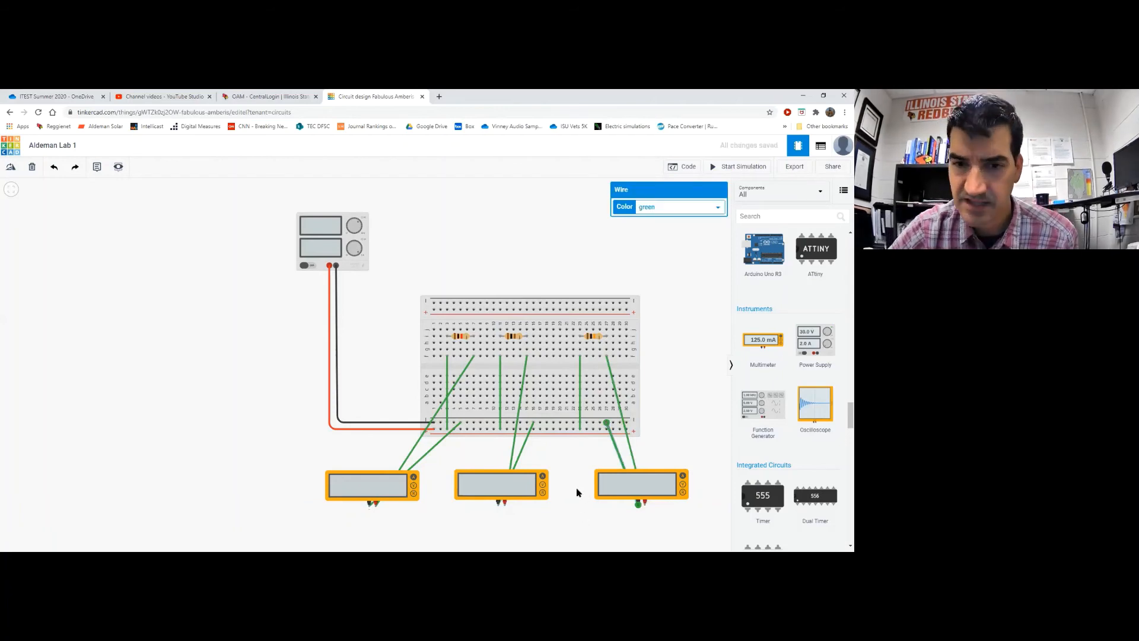
Bend the first meter's negative lead and shift the middle multimeter slightly
{"action": "left_click", "coordinate": [424, 455]}
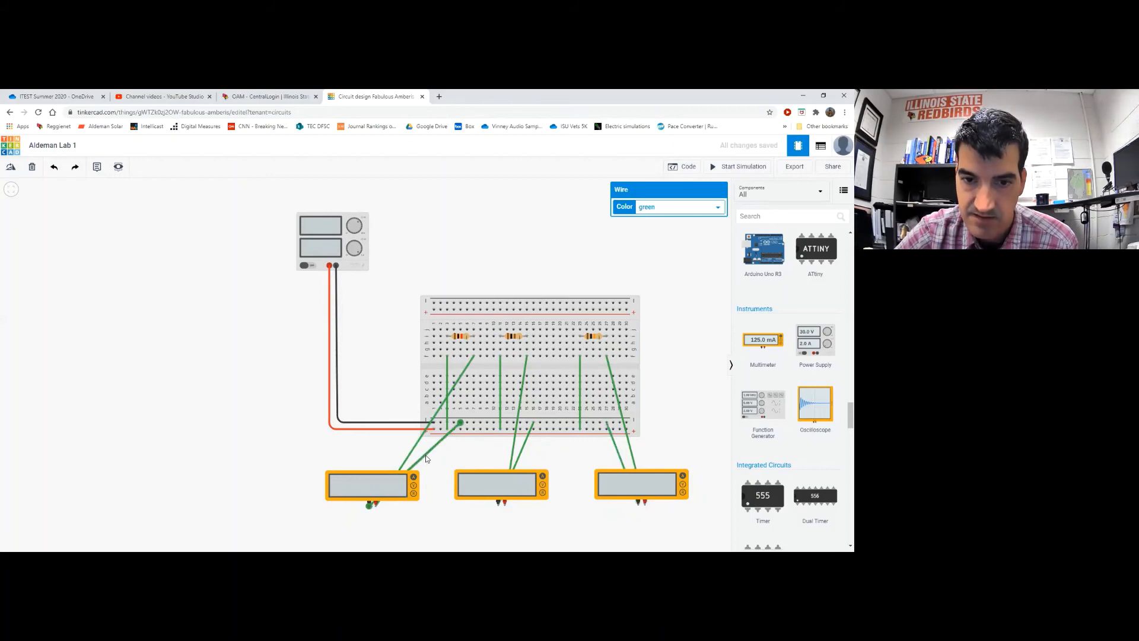
{"action": "left_click_drag", "start_coordinate": [426, 455], "coordinate": [442, 514]}
{"action": "left_click_drag", "start_coordinate": [502, 483], "coordinate": [530, 483]}
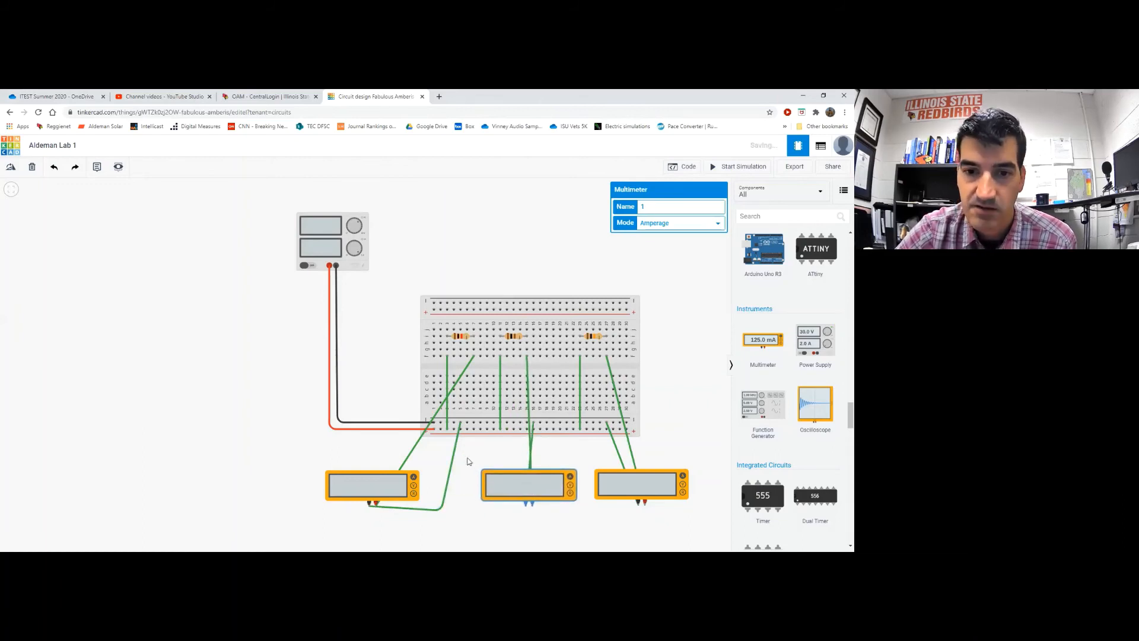
{"action": "left_click", "coordinate": [441, 507]}
{"action": "left_click_drag", "start_coordinate": [440, 510], "coordinate": [368, 522]}
Square off the left ammeter's wires with bend points into right-angled runs
{"action": "left_click", "coordinate": [418, 514]}
{"action": "double_click", "coordinate": [416, 515]}
{"action": "left_click", "coordinate": [408, 458]}
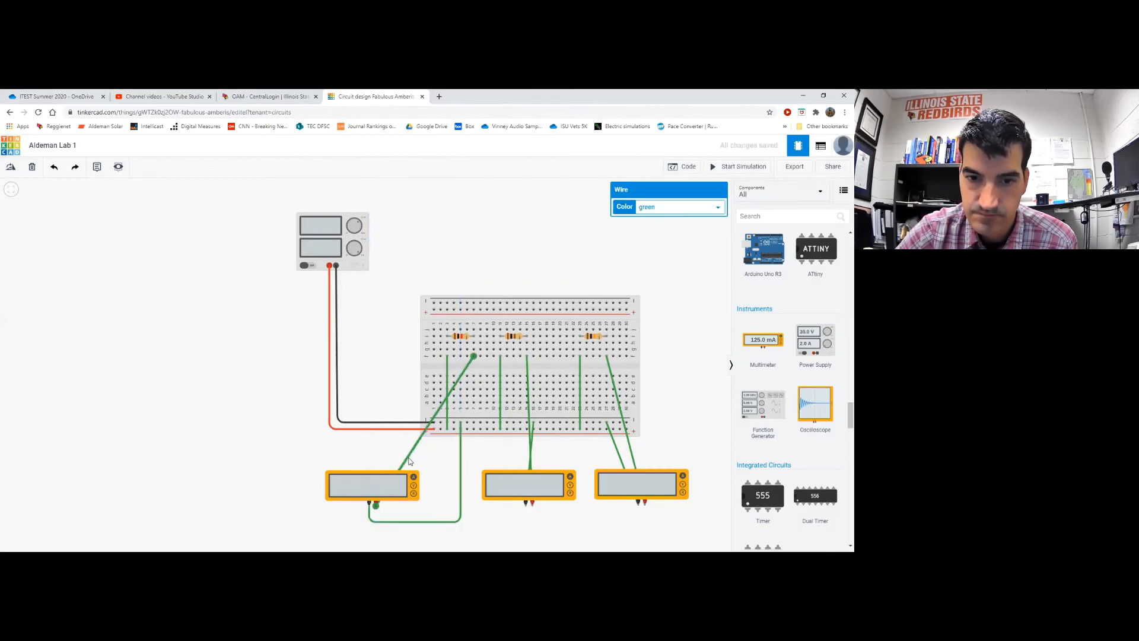
{"action": "key", "text": "Escape"}
{"action": "left_click", "coordinate": [408, 459]}
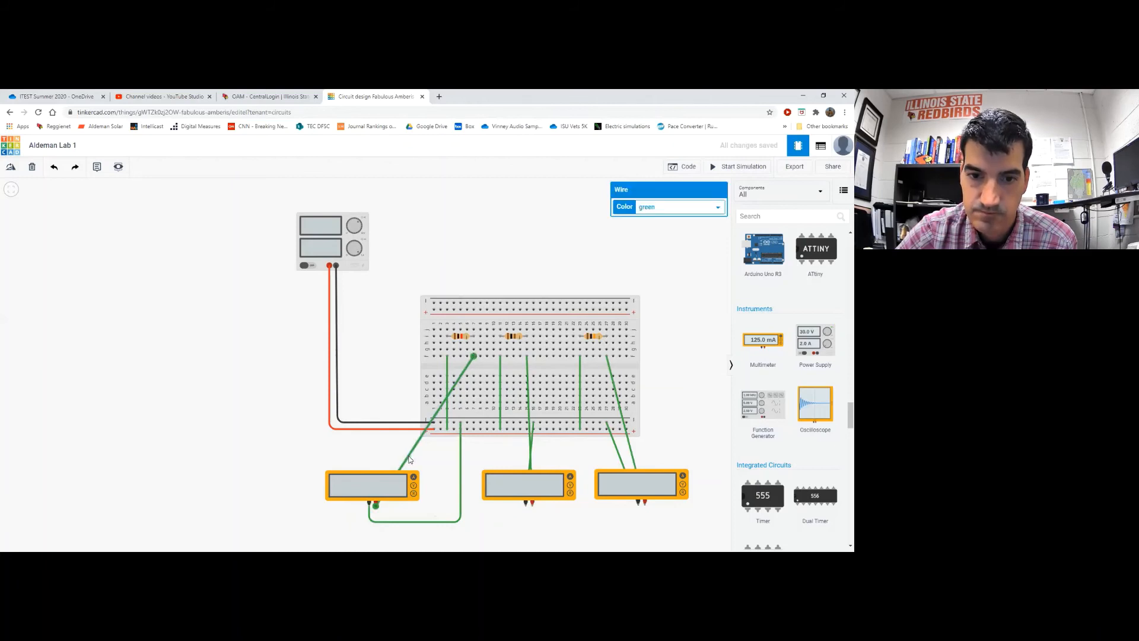
{"action": "left_click_drag", "start_coordinate": [409, 459], "coordinate": [468, 493]}
{"action": "left_click_drag", "start_coordinate": [472, 499], "coordinate": [473, 507]}
{"action": "left_click", "coordinate": [408, 449]}
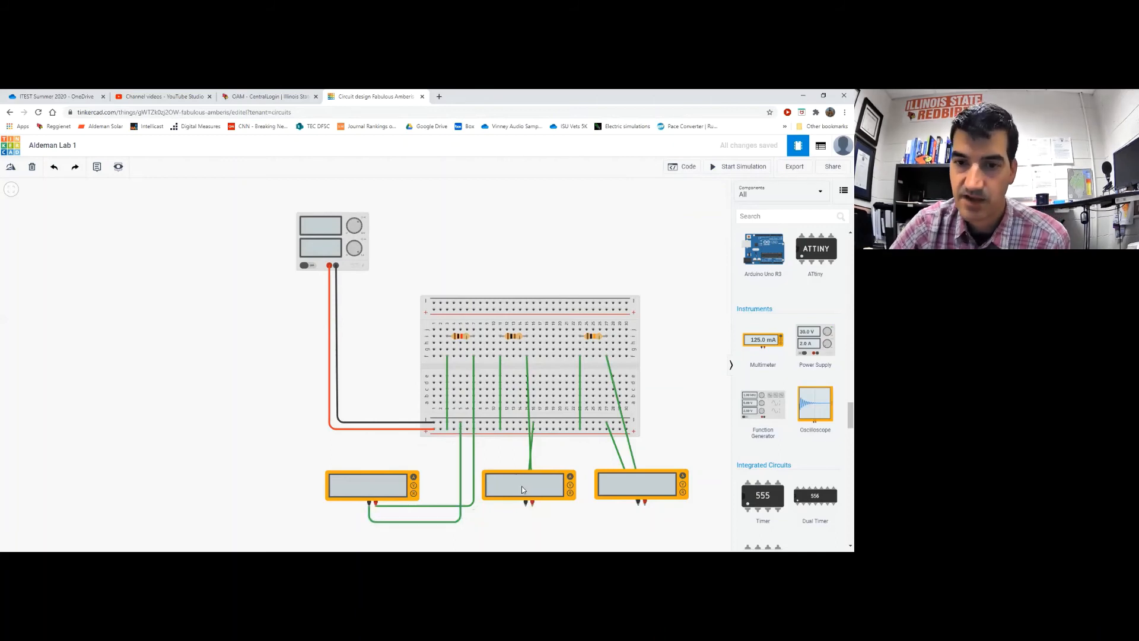
Reroute the middle ammeter's wire with corners below the breadboard and beneath the meters
{"action": "left_click", "coordinate": [529, 408]}
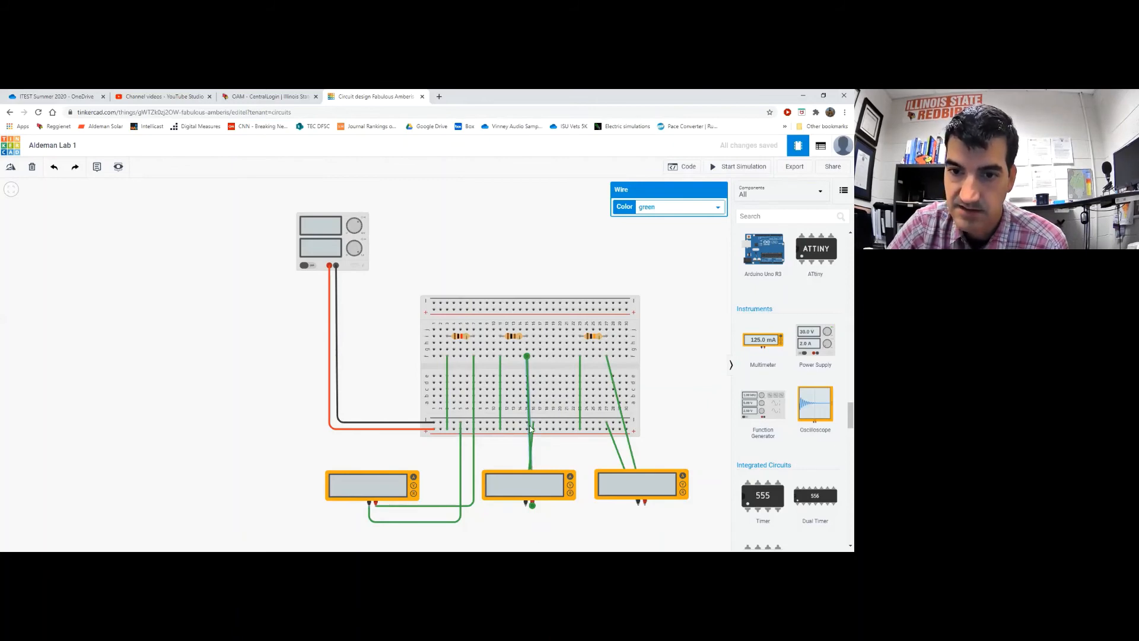
{"action": "left_click_drag", "start_coordinate": [531, 428], "coordinate": [527, 452]}
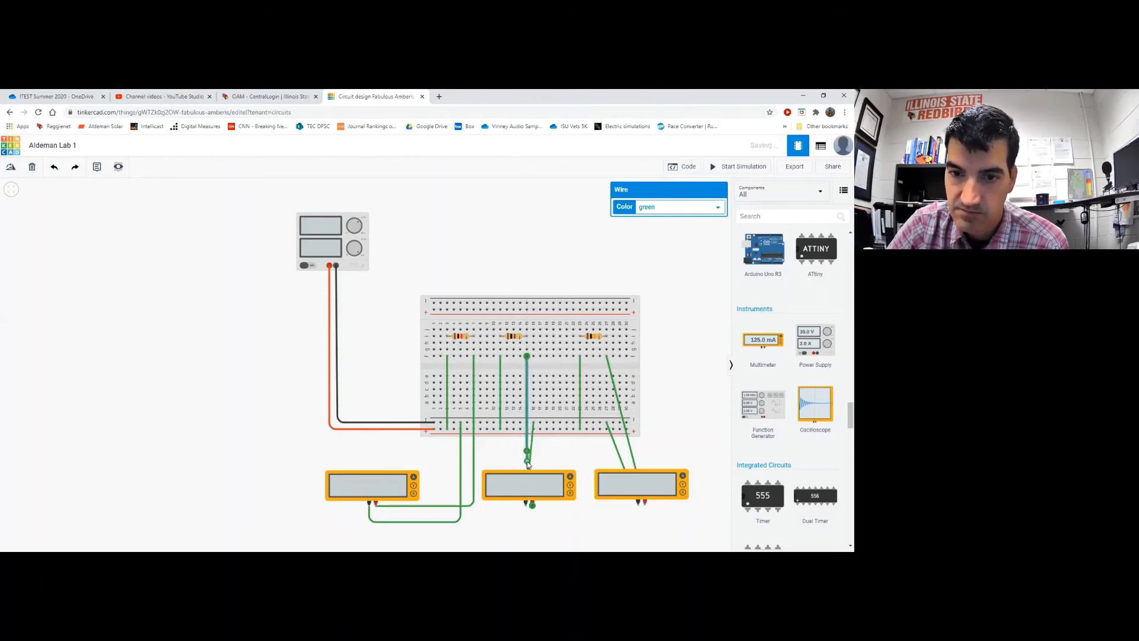
{"action": "left_click", "coordinate": [527, 451]}
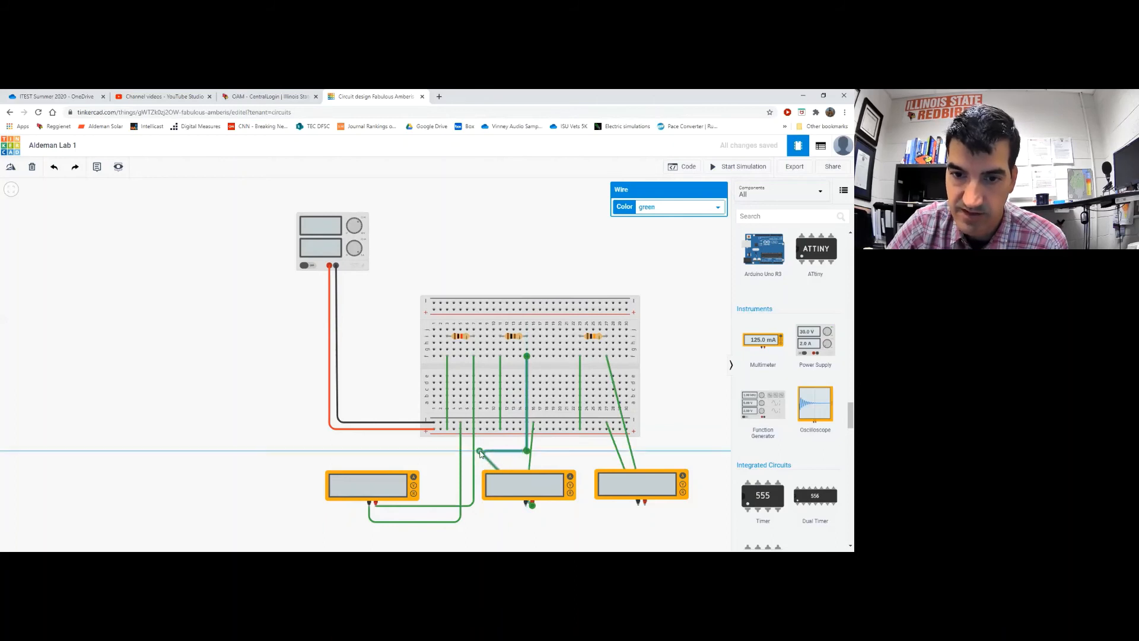
{"action": "left_click", "coordinate": [480, 451]}
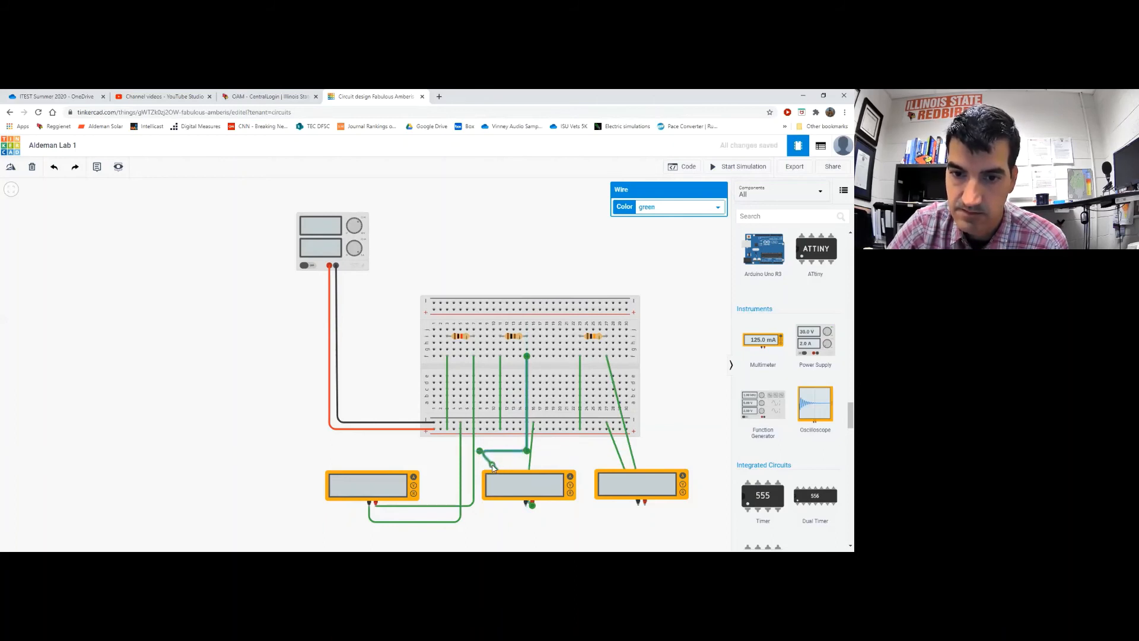
{"action": "double_click", "coordinate": [494, 468]}
{"action": "left_click_drag", "start_coordinate": [494, 468], "coordinate": [533, 533]}
{"action": "double_click", "coordinate": [505, 518]}
{"action": "left_click", "coordinate": [568, 515]}
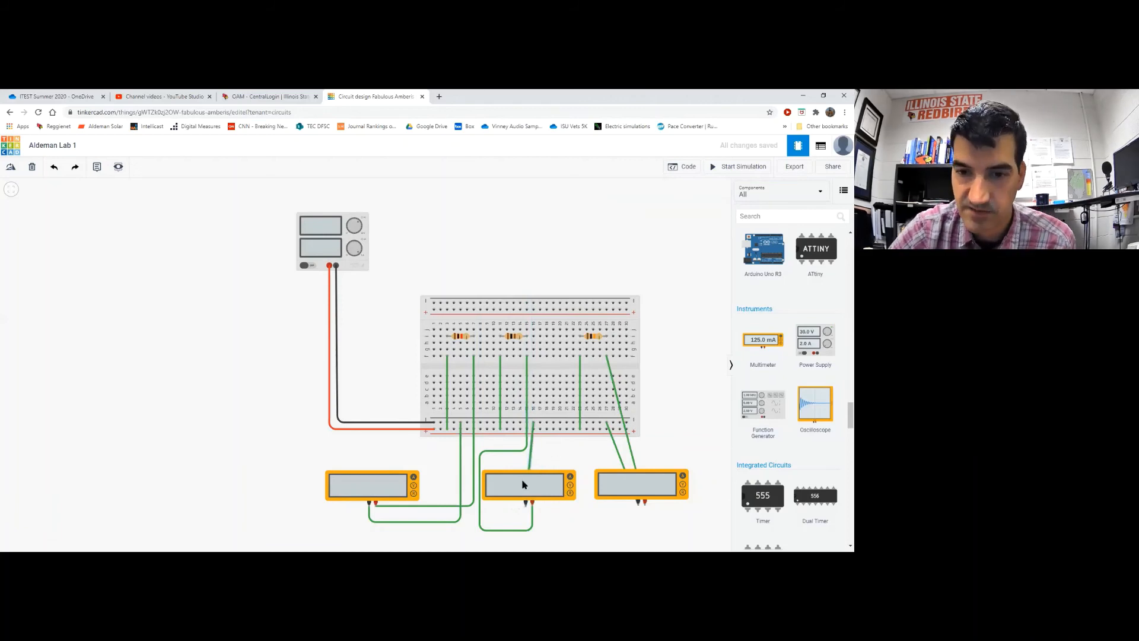
Nudge the middle ammeter right and straighten its bottom wire into a vertical run
{"action": "left_click_drag", "start_coordinate": [524, 480], "coordinate": [491, 506]}
{"action": "left_click", "coordinate": [580, 525]}
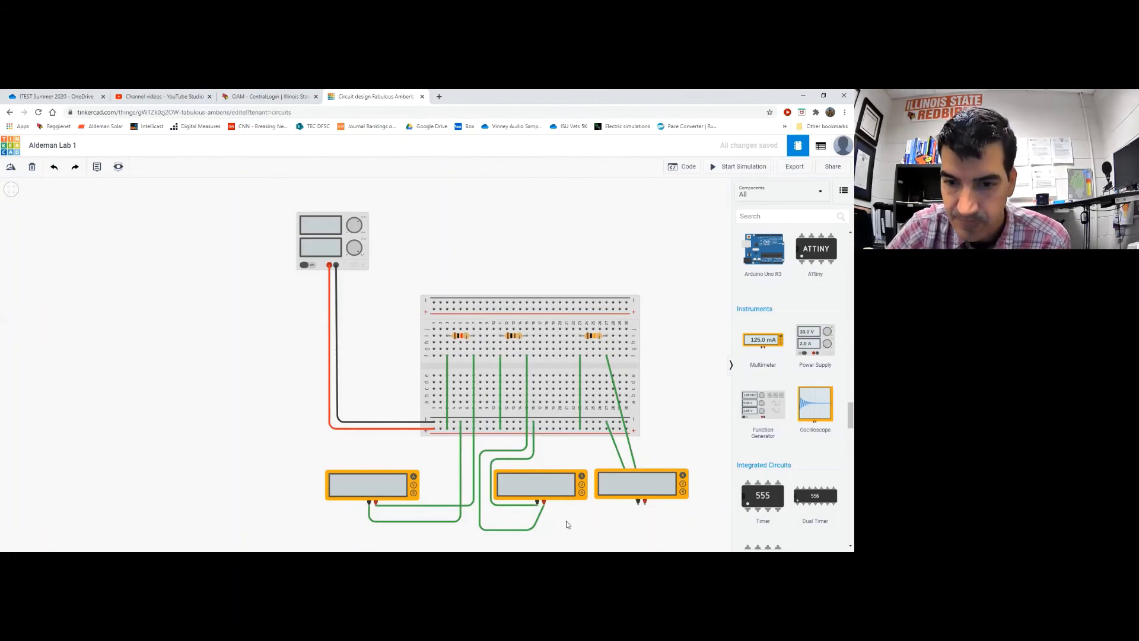
{"action": "left_click", "coordinate": [525, 529]}
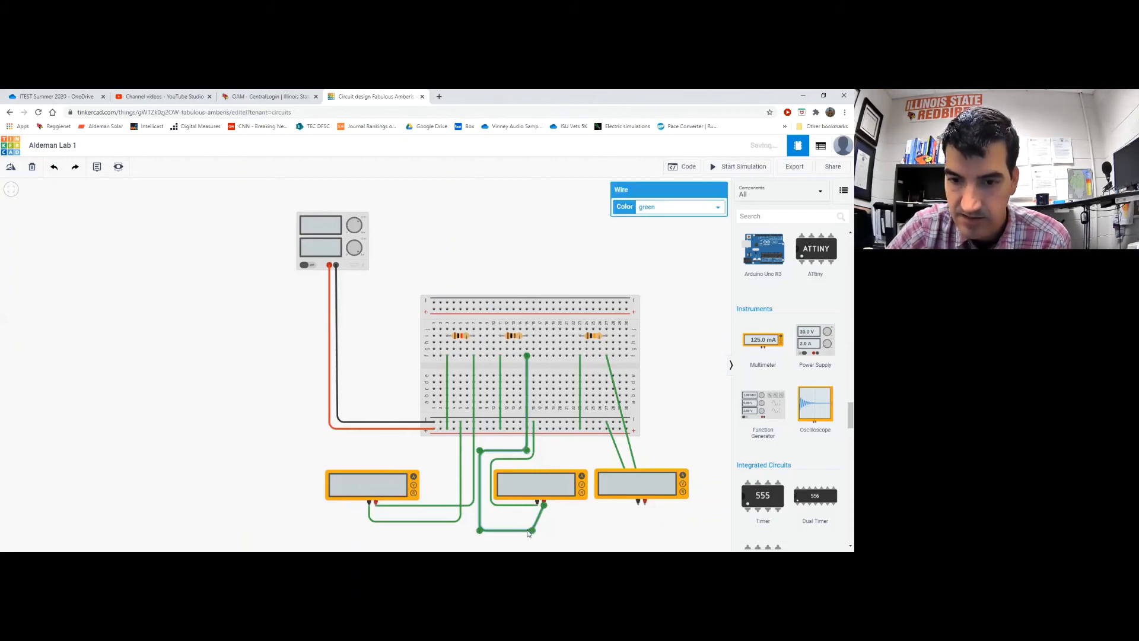
{"action": "left_click_drag", "start_coordinate": [532, 530], "coordinate": [542, 530]}
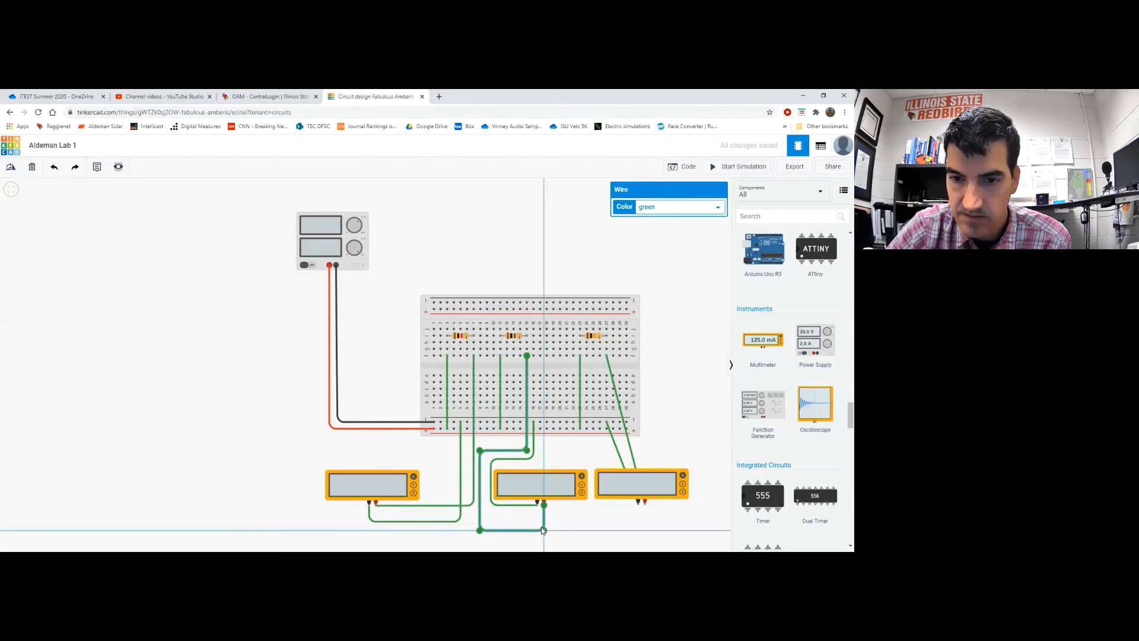
{"action": "left_click", "coordinate": [574, 523]}
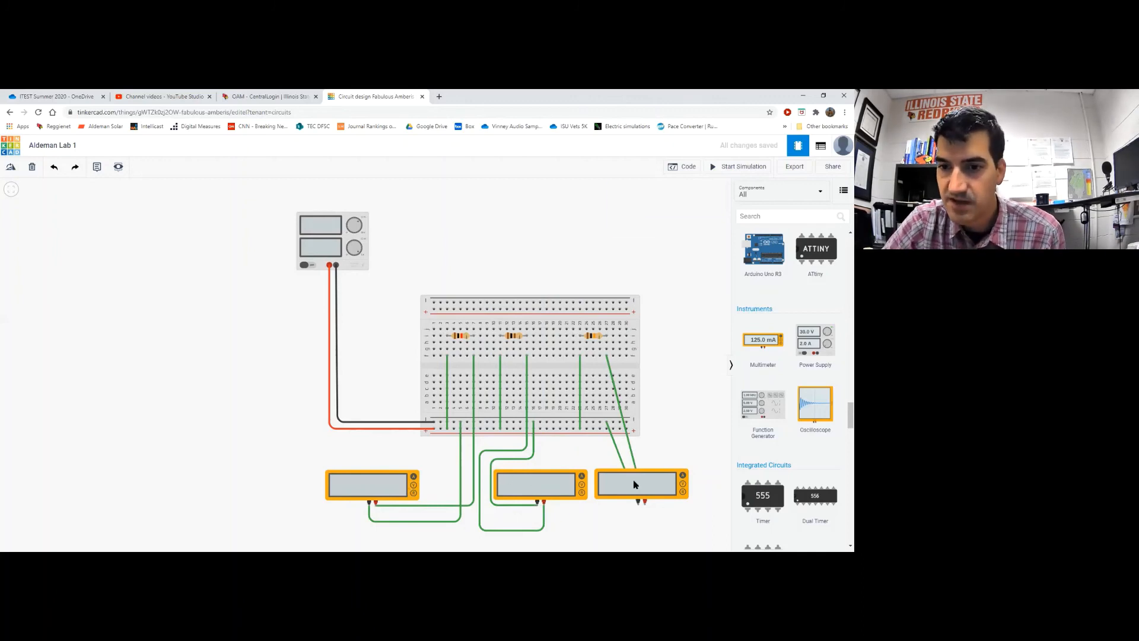
Move the right ammeter further right and bend its inner wire straight down from the breadboard
{"action": "left_click_drag", "start_coordinate": [634, 485], "coordinate": [662, 481]}
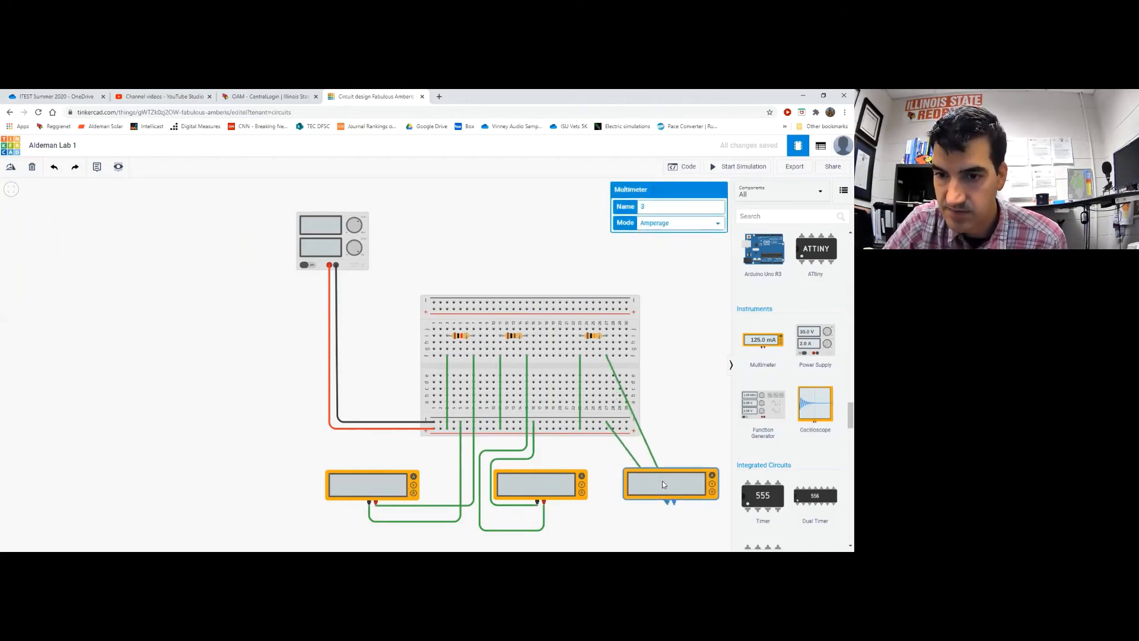
{"action": "left_click", "coordinate": [629, 456]}
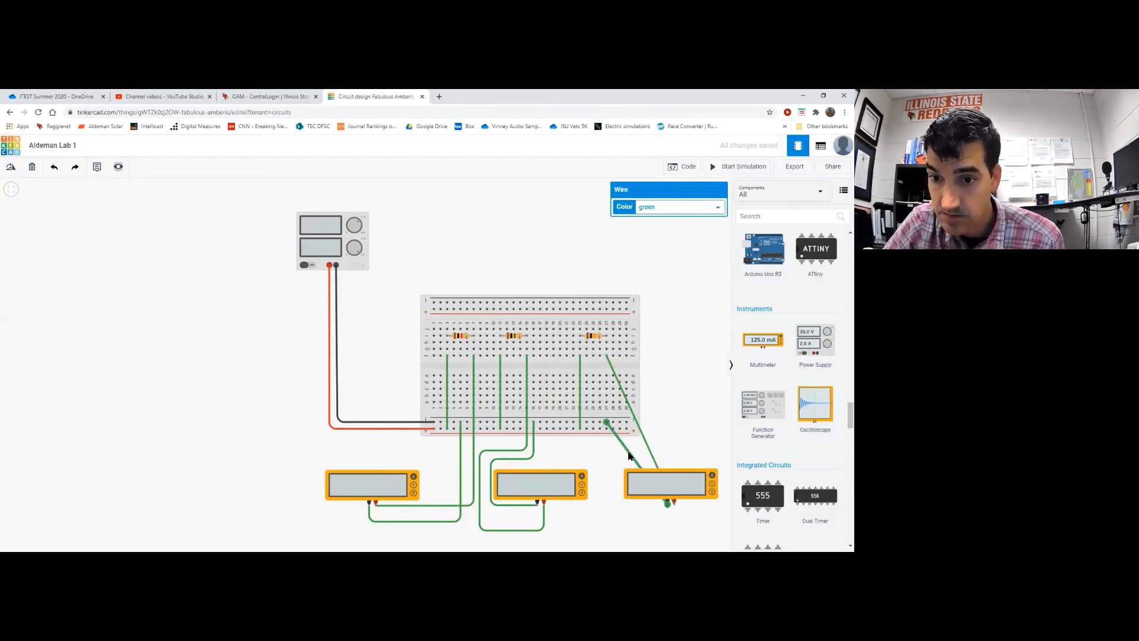
{"action": "left_click_drag", "start_coordinate": [614, 433], "coordinate": [606, 505]}
Route the right ammeter's outer wire at right angles around the breadboard's right edge
{"action": "left_click", "coordinate": [661, 428]}
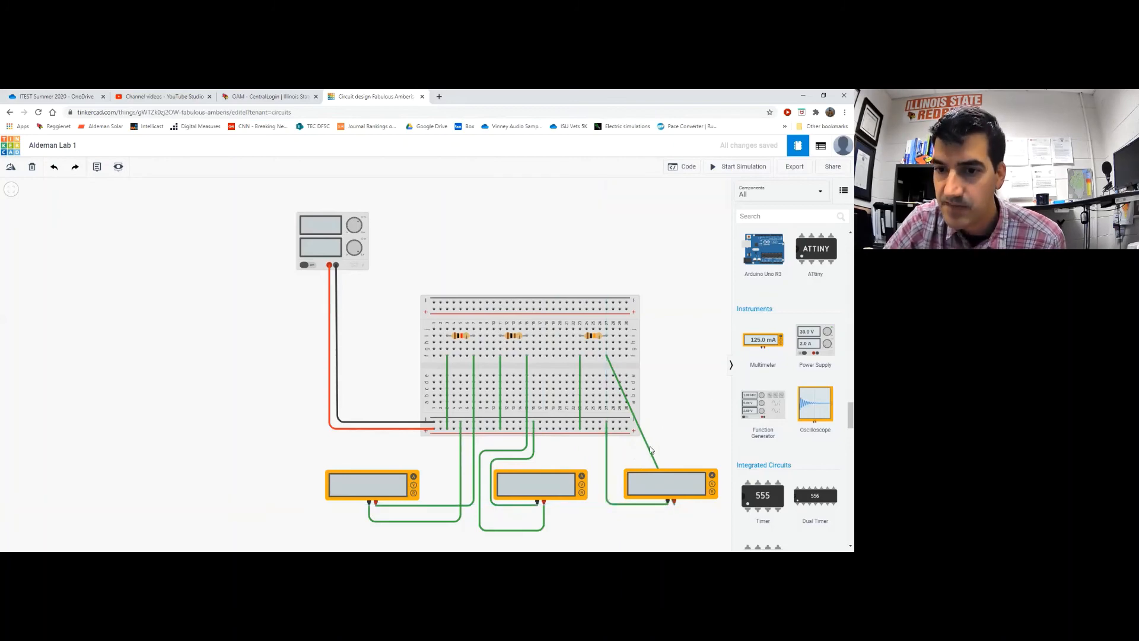
{"action": "double_click", "coordinate": [649, 448]}
{"action": "left_click_drag", "start_coordinate": [649, 449], "coordinate": [716, 356]}
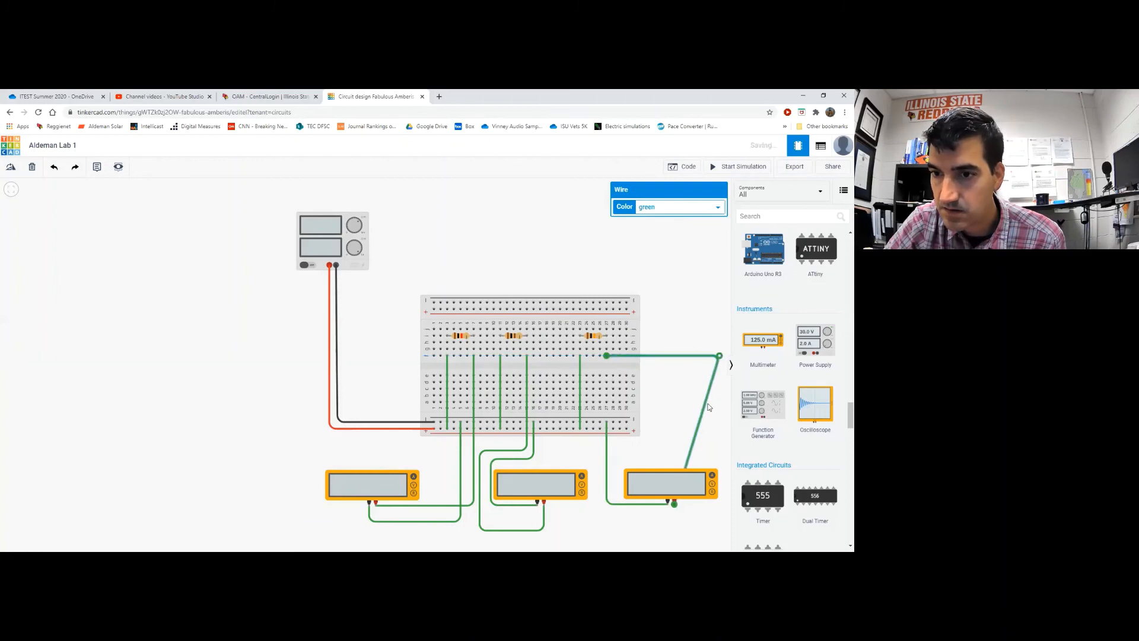
{"action": "left_click", "coordinate": [707, 408]}
{"action": "double_click", "coordinate": [706, 408]}
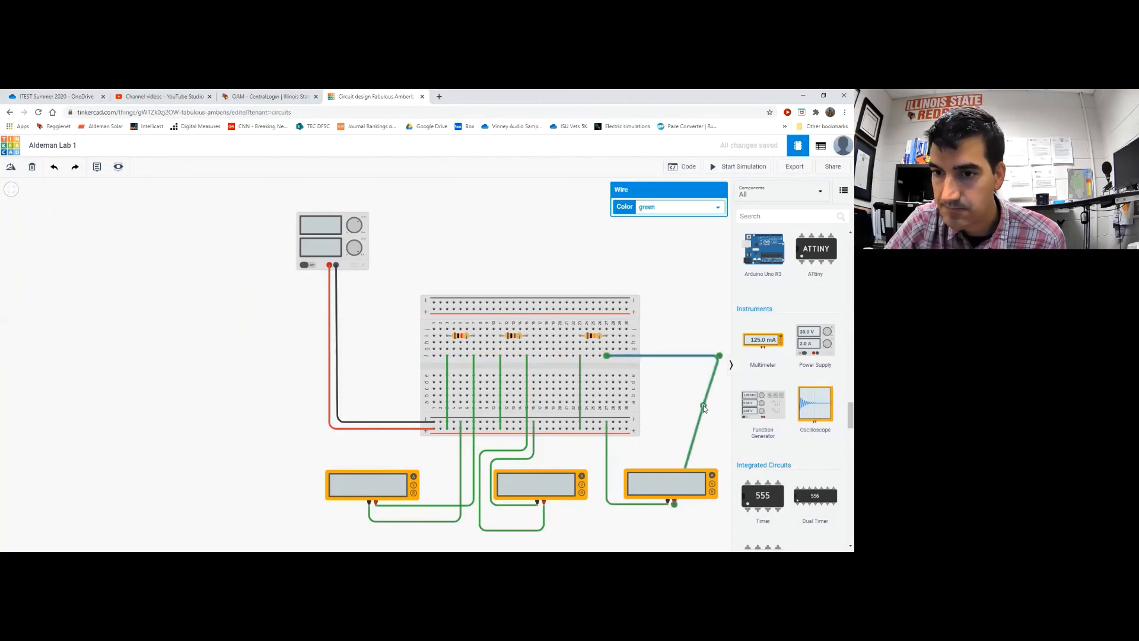
{"action": "left_click_drag", "start_coordinate": [706, 407], "coordinate": [690, 487]}
{"action": "left_click", "coordinate": [686, 420]}
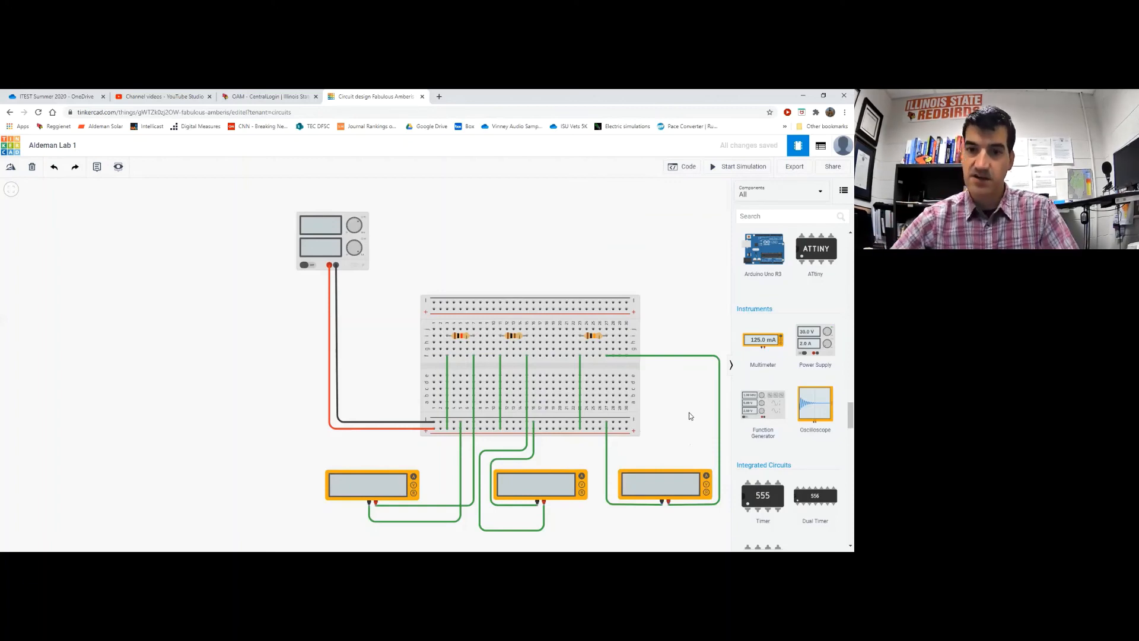
Colour both wires of the middle ammeter orange
{"action": "left_click", "coordinate": [487, 456]}
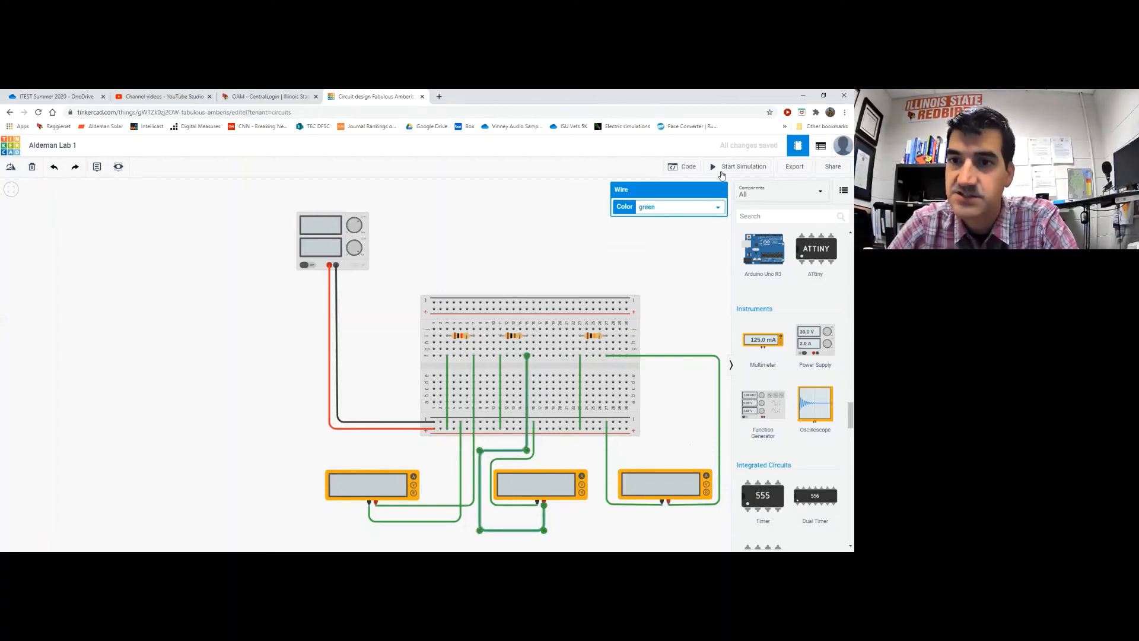
{"action": "left_click", "coordinate": [676, 210]}
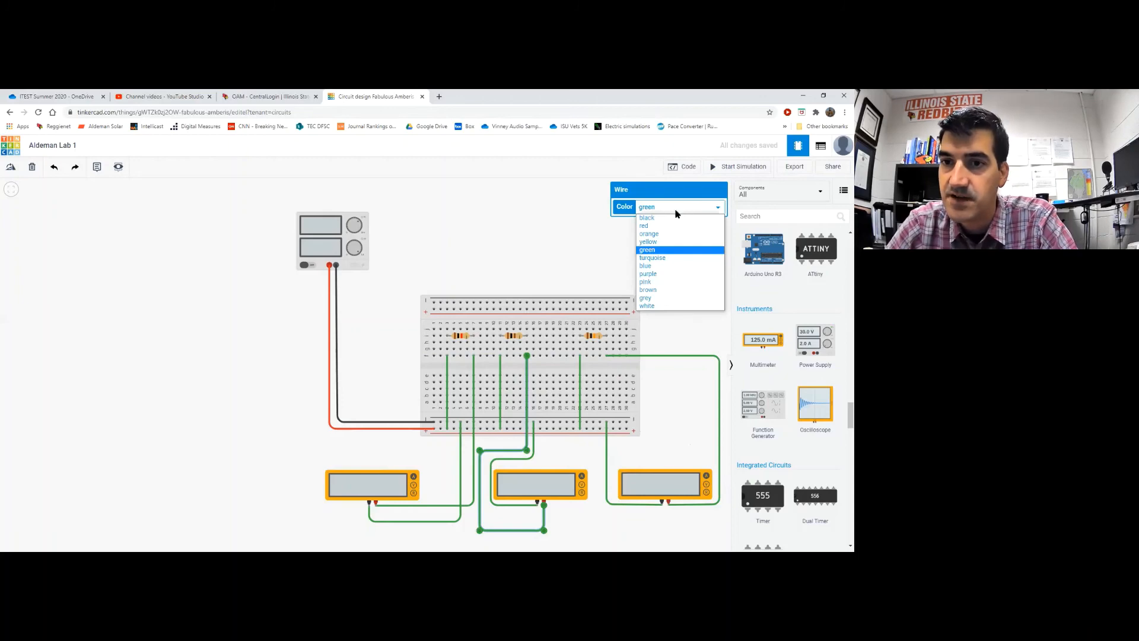
{"action": "left_click", "coordinate": [676, 235]}
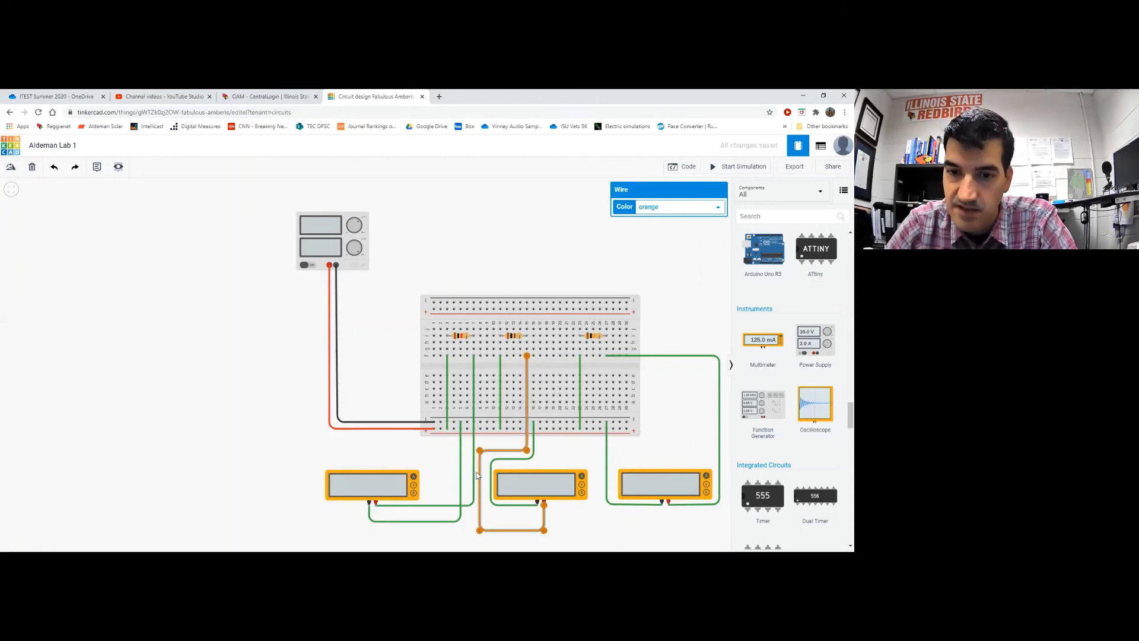
{"action": "left_click", "coordinate": [533, 442]}
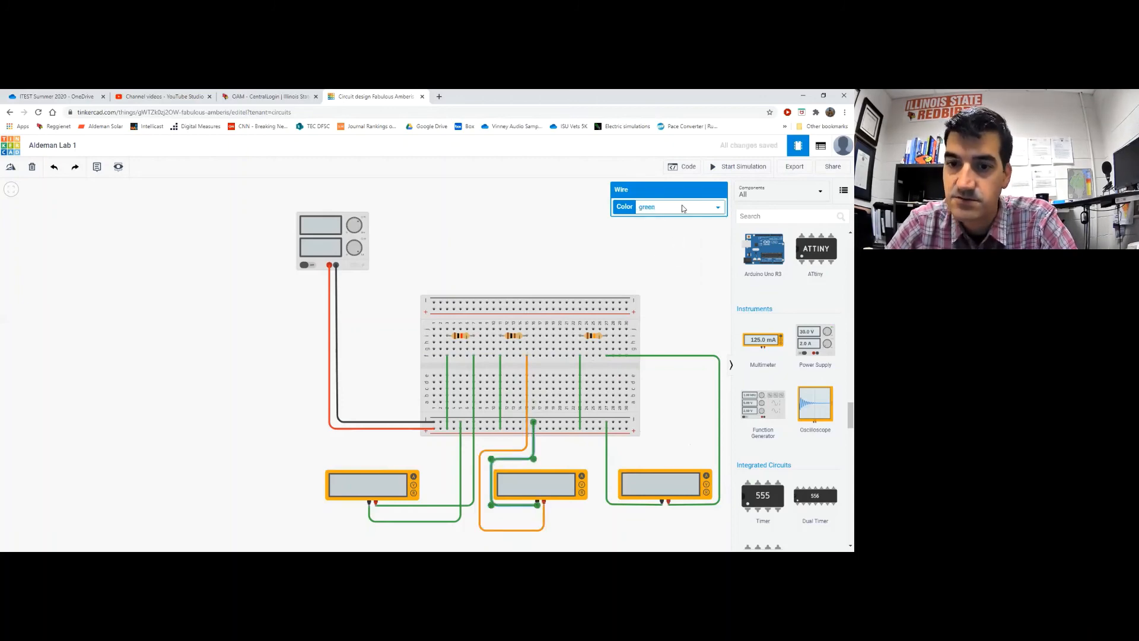
{"action": "left_click", "coordinate": [682, 209]}
{"action": "left_click", "coordinate": [677, 235]}
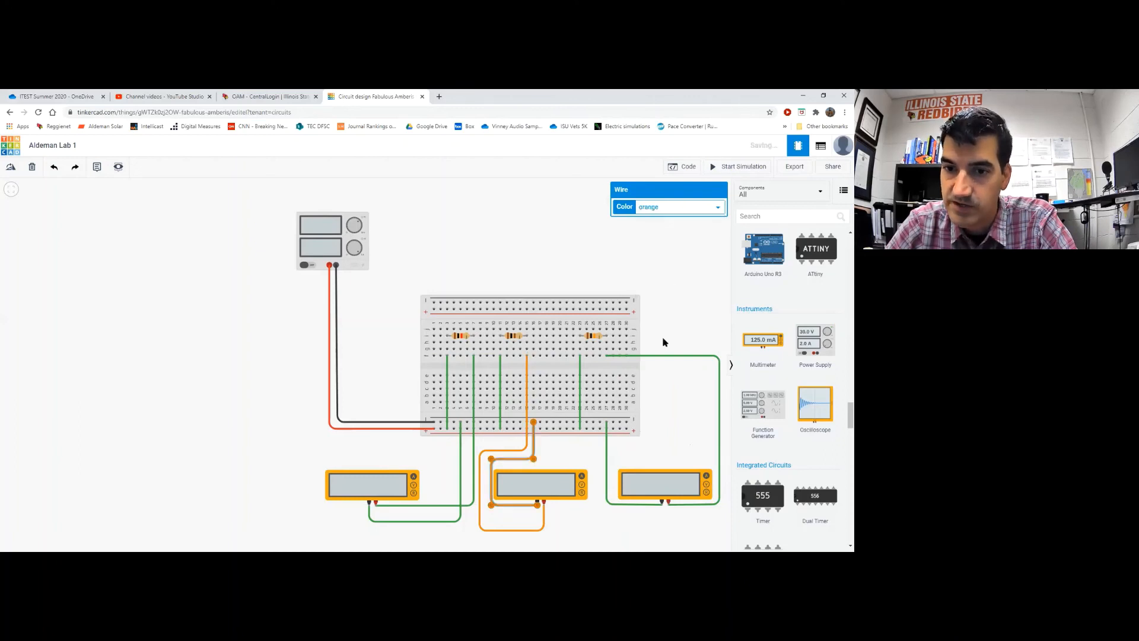
Colour both wires of the right ammeter blue
{"action": "left_click", "coordinate": [607, 455]}
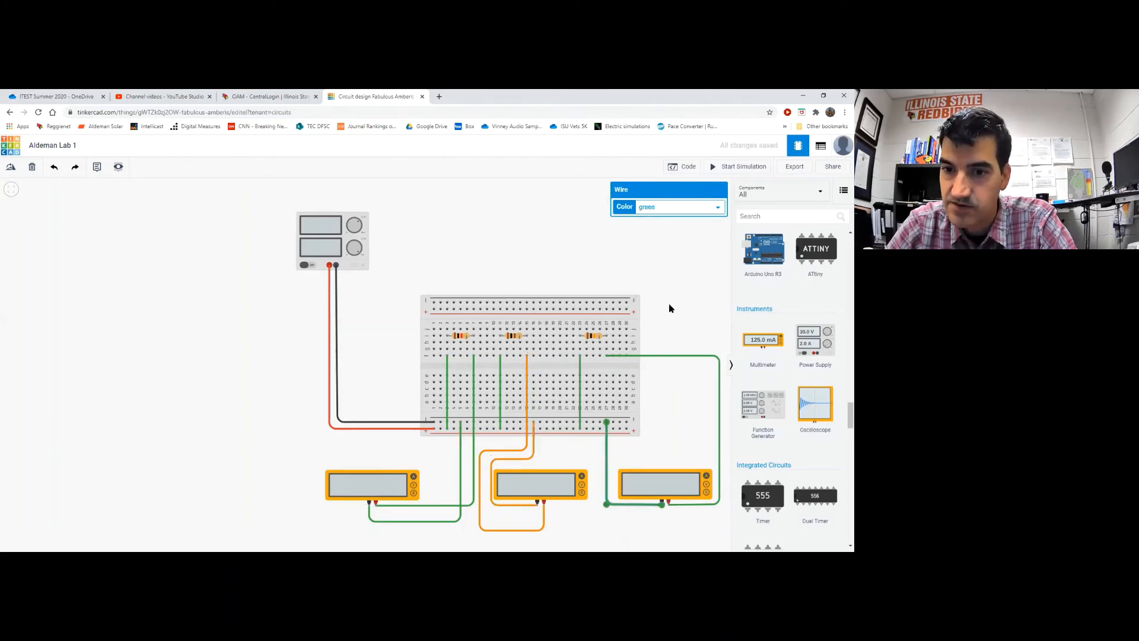
{"action": "left_click", "coordinate": [690, 209]}
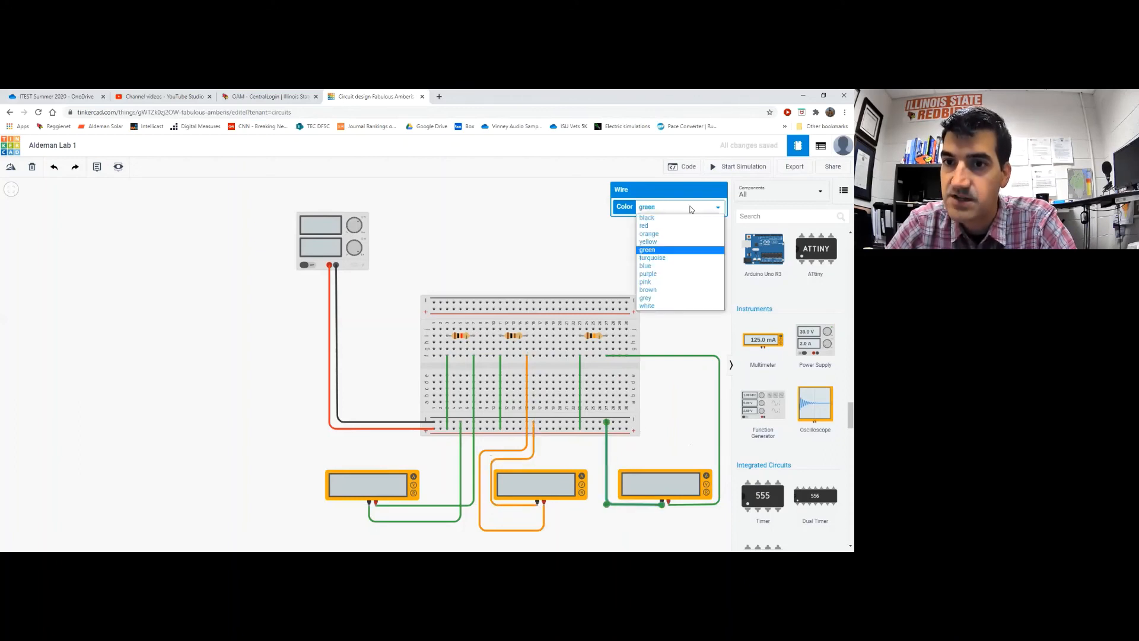
{"action": "left_click", "coordinate": [687, 268]}
{"action": "left_click", "coordinate": [684, 357]}
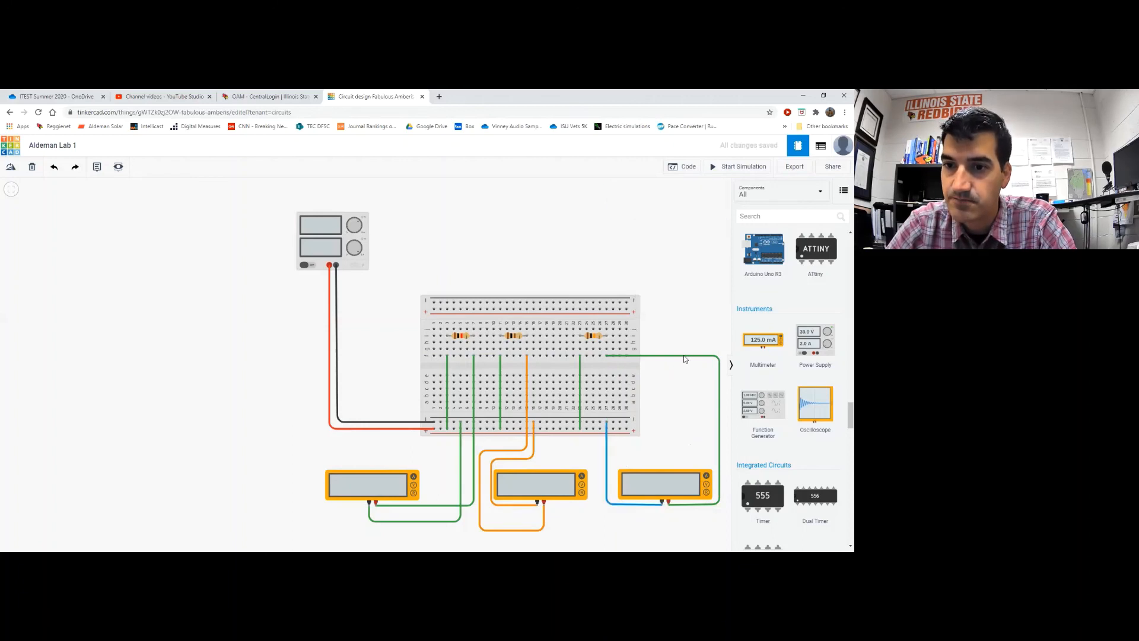
{"action": "left_click", "coordinate": [685, 212]}
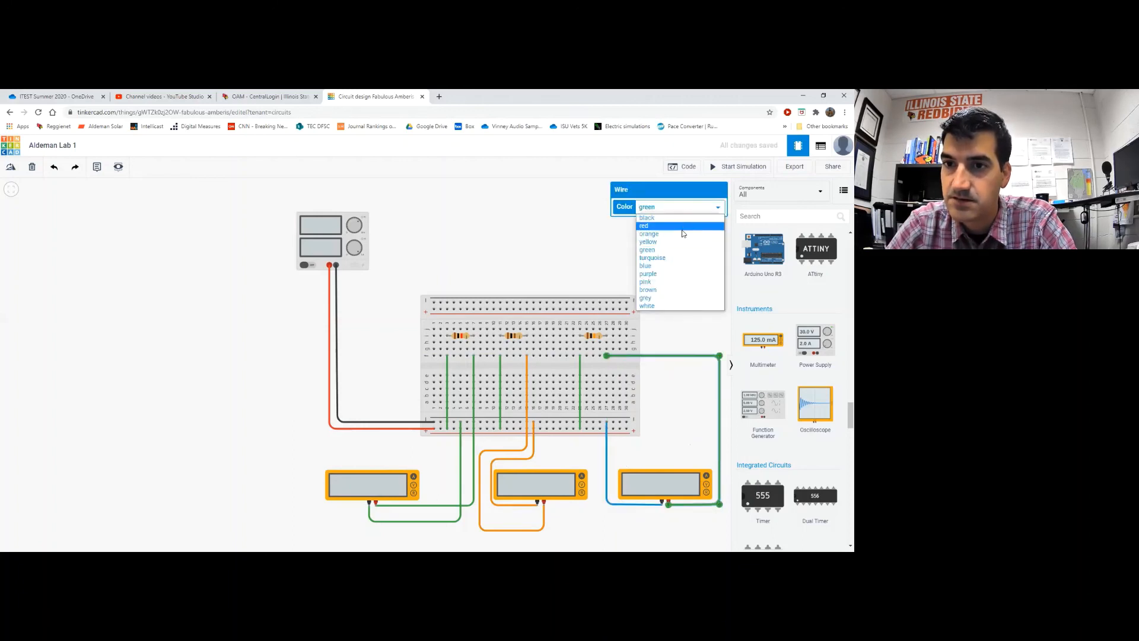
{"action": "left_click", "coordinate": [680, 267]}
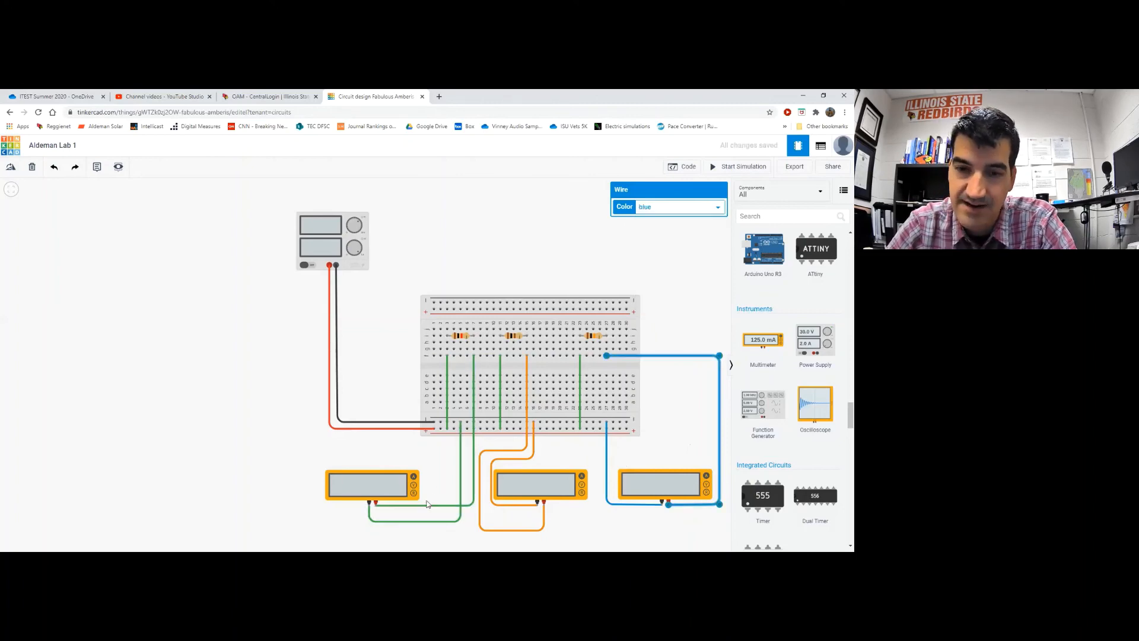
{"action": "left_click", "coordinate": [383, 378]}
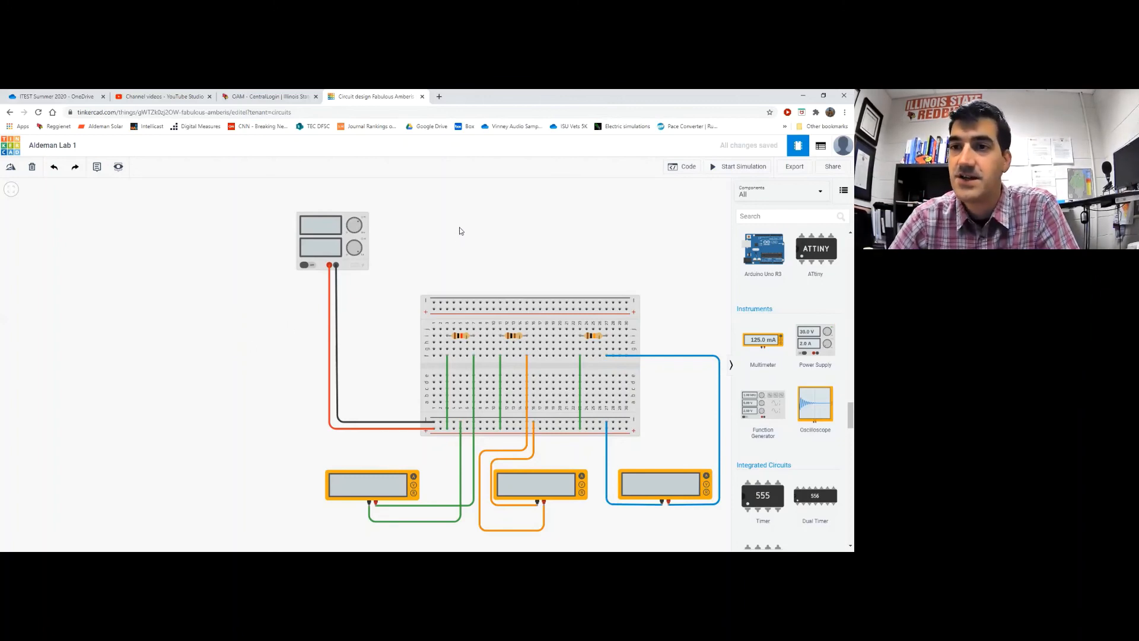
Check the supply and ammeter settings, then start the simulation to read 20.0 mA, 200 mA and 2.00 mA
{"action": "left_click", "coordinate": [330, 243]}
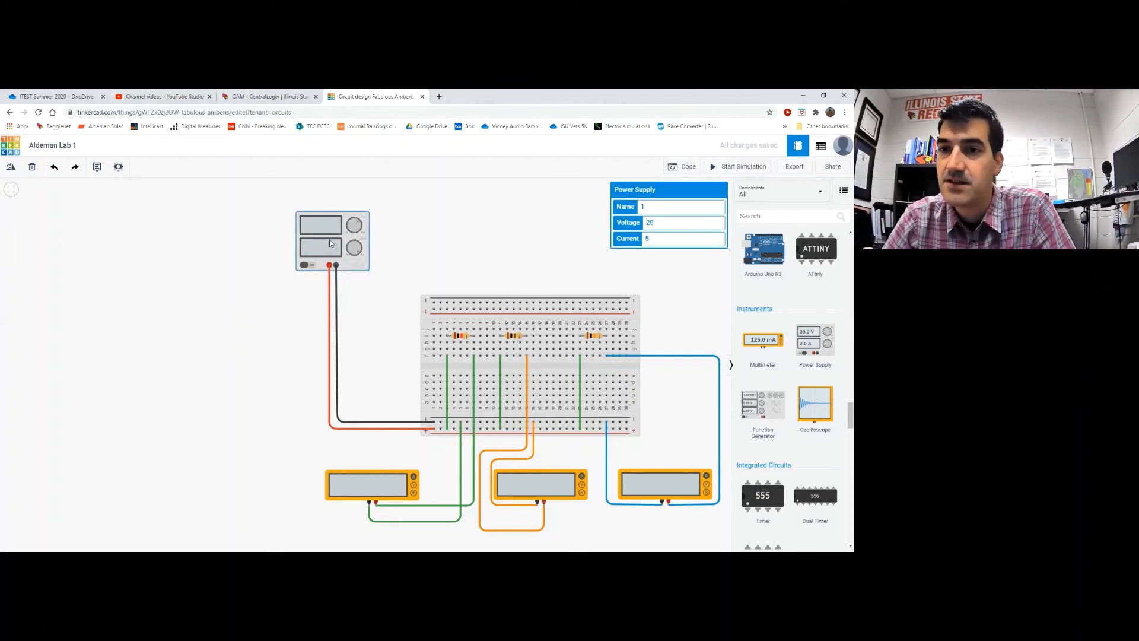
{"action": "left_click", "coordinate": [390, 486]}
{"action": "left_click", "coordinate": [534, 485]}
{"action": "left_click", "coordinate": [643, 484]}
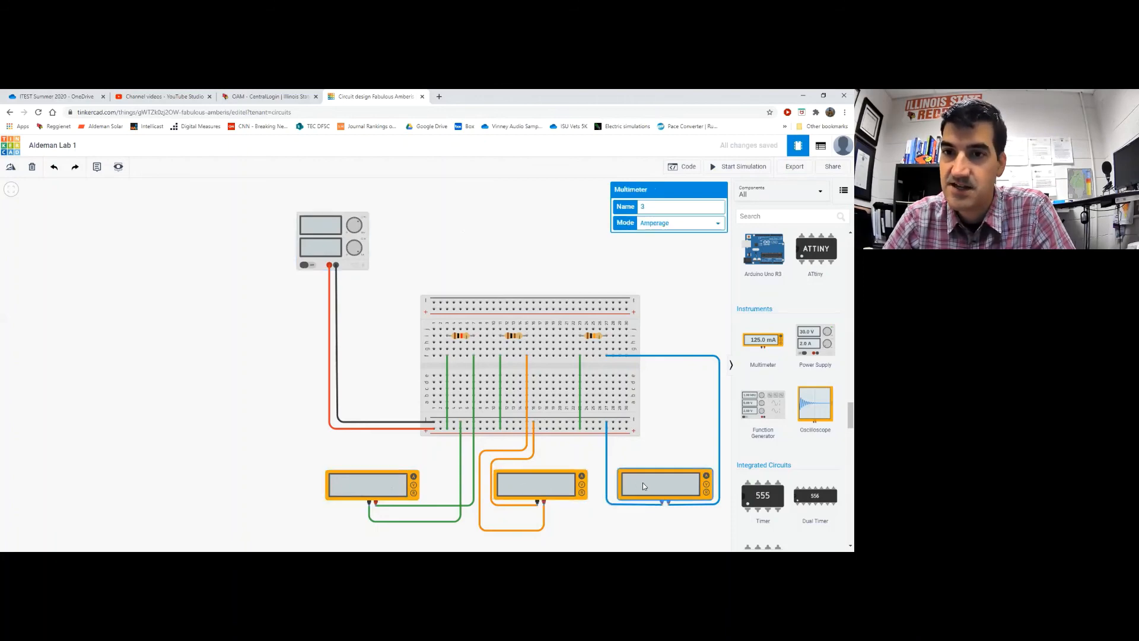
{"action": "left_click", "coordinate": [491, 233]}
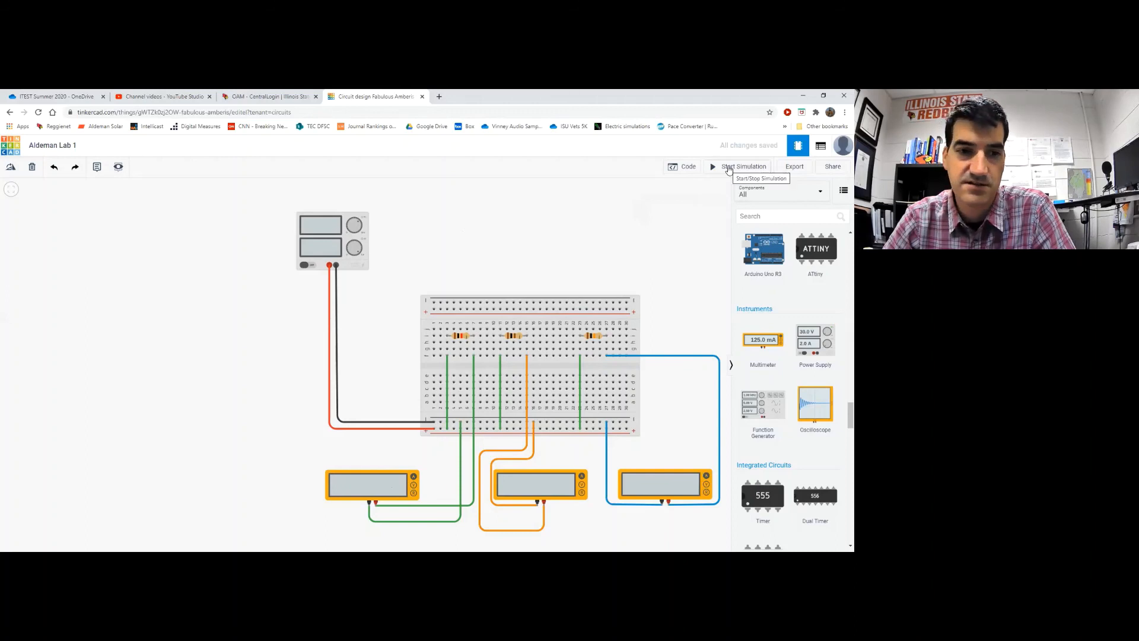
{"action": "left_click", "coordinate": [729, 169]}
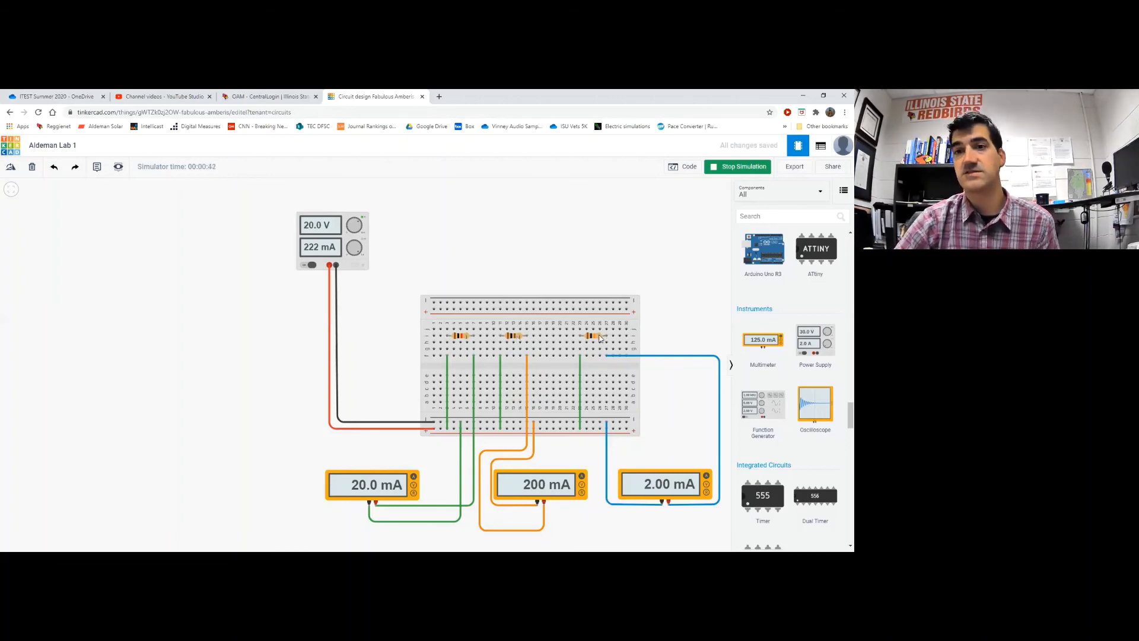
Inspect the 100 Ω, 10 kΩ and 1 kΩ resistors, then stop the simulation
{"action": "left_click", "coordinate": [509, 338]}
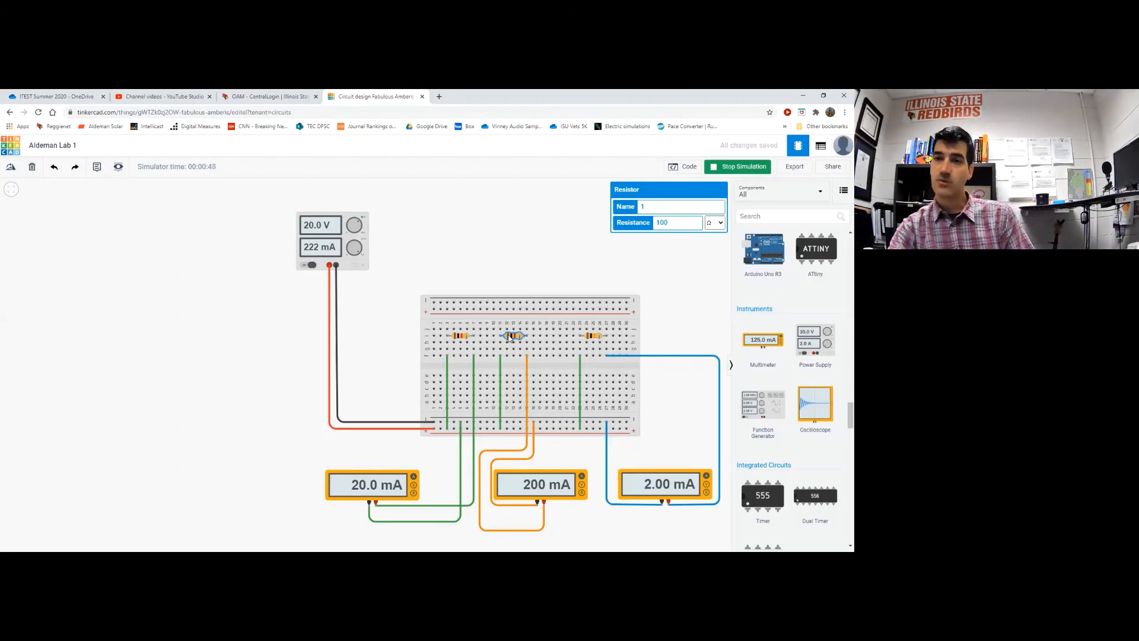
{"action": "left_click", "coordinate": [591, 337]}
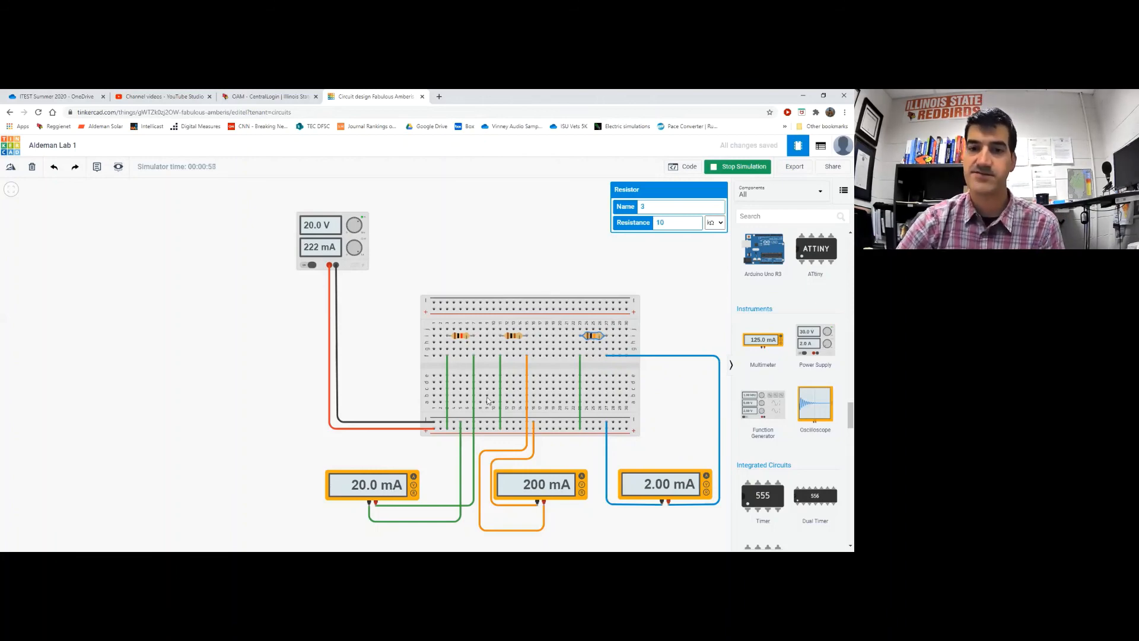
{"action": "left_click", "coordinate": [458, 339]}
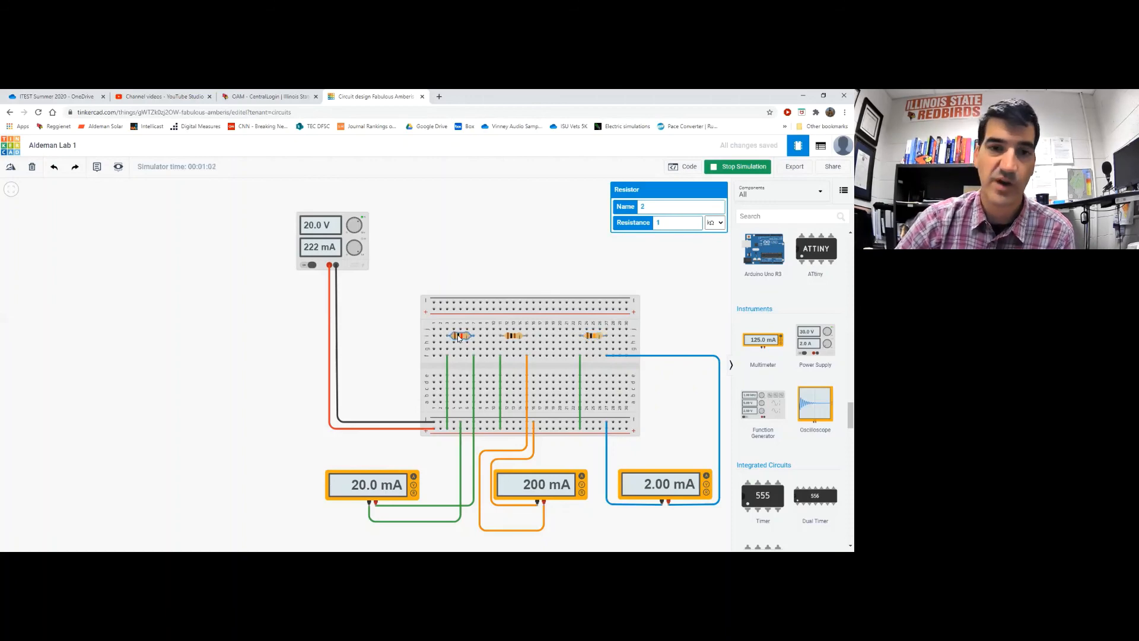
{"action": "left_click", "coordinate": [464, 243]}
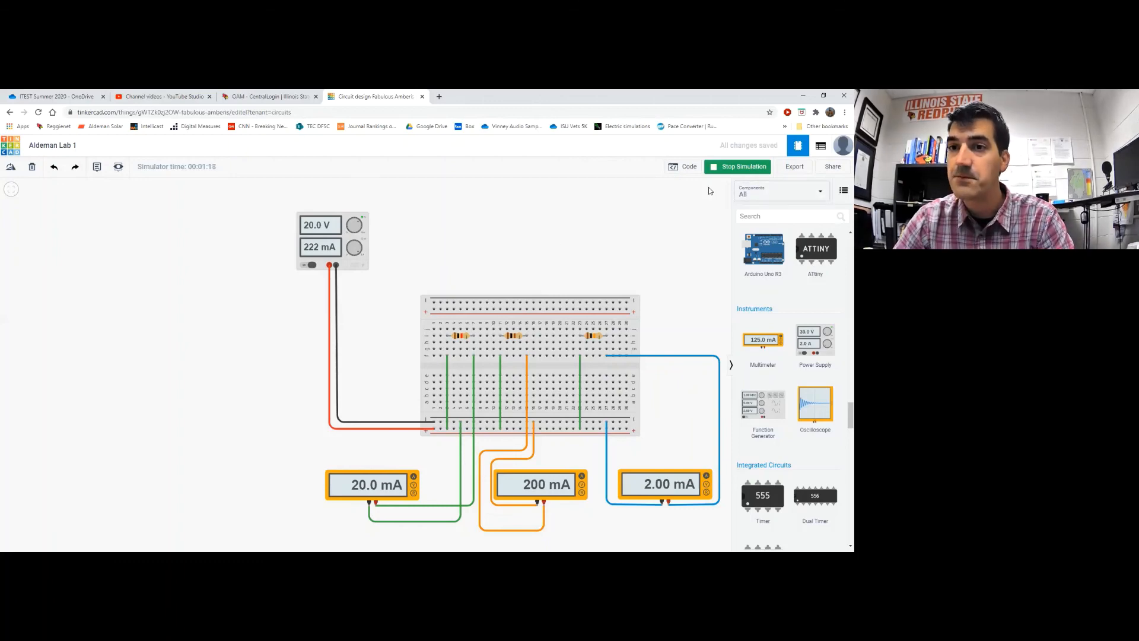
{"action": "left_click", "coordinate": [715, 169]}
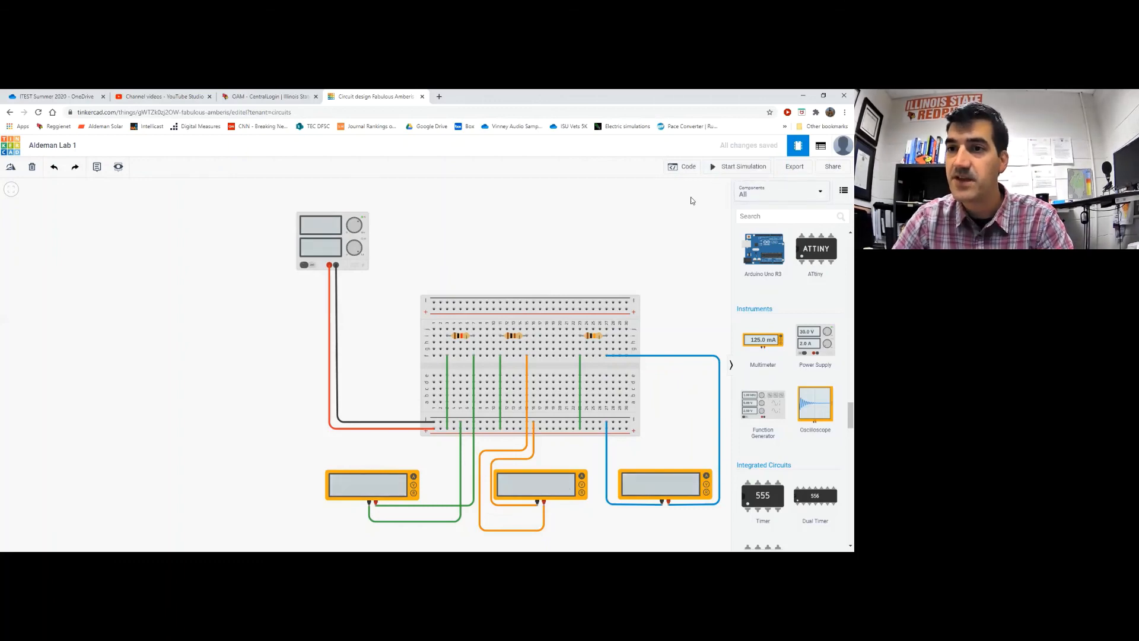
{"action": "left_click", "coordinate": [819, 148]}
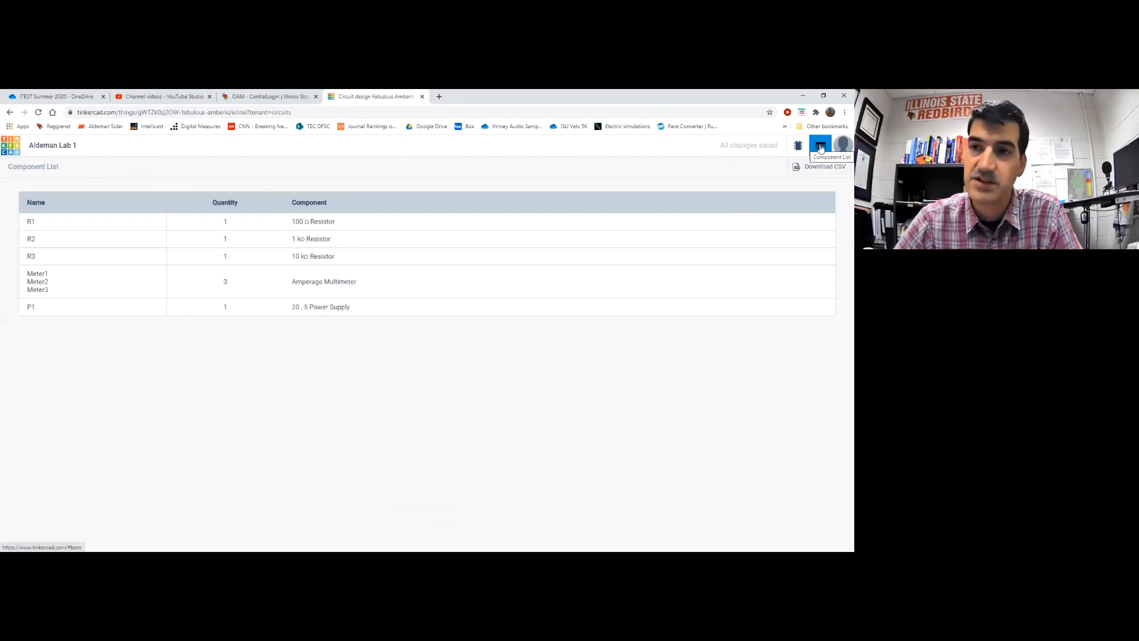
{"action": "left_click", "coordinate": [799, 146]}
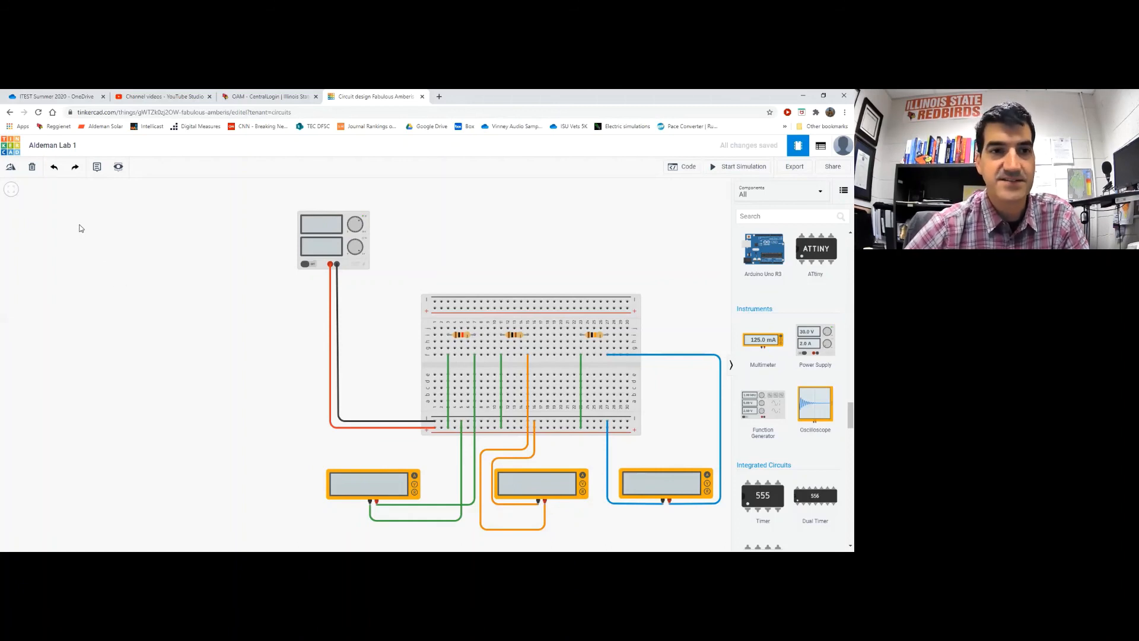
Add a note reading 'Resistor 1' above the first resistor
{"action": "left_click", "coordinate": [97, 168]}
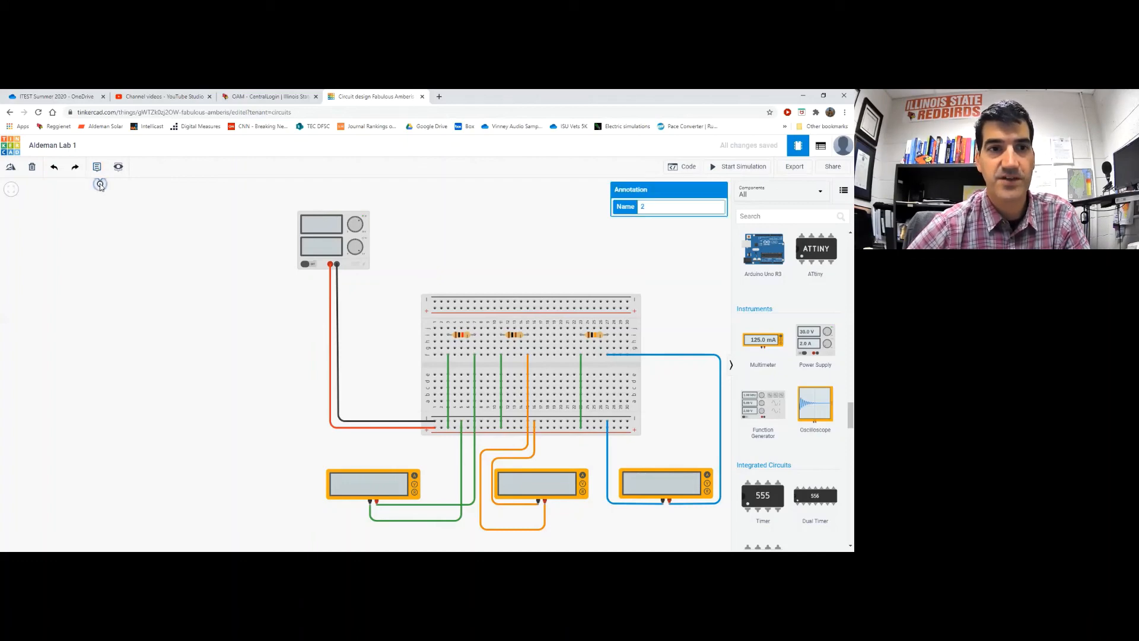
{"action": "left_click", "coordinate": [464, 332]}
{"action": "left_click", "coordinate": [466, 316]}
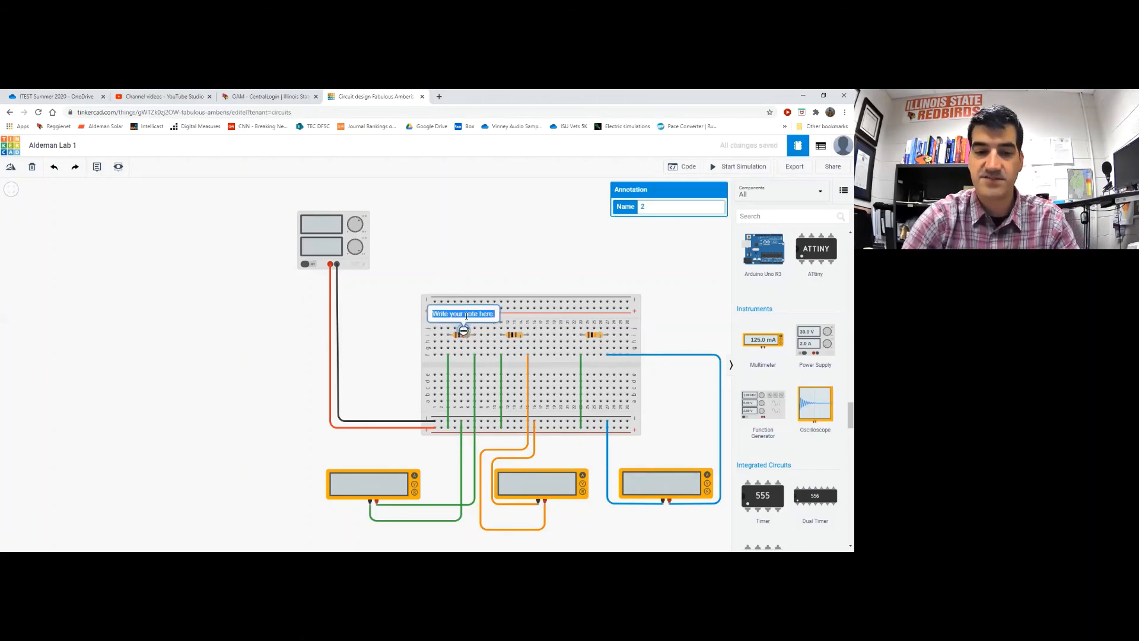
{"action": "type", "text": "Resistor"}
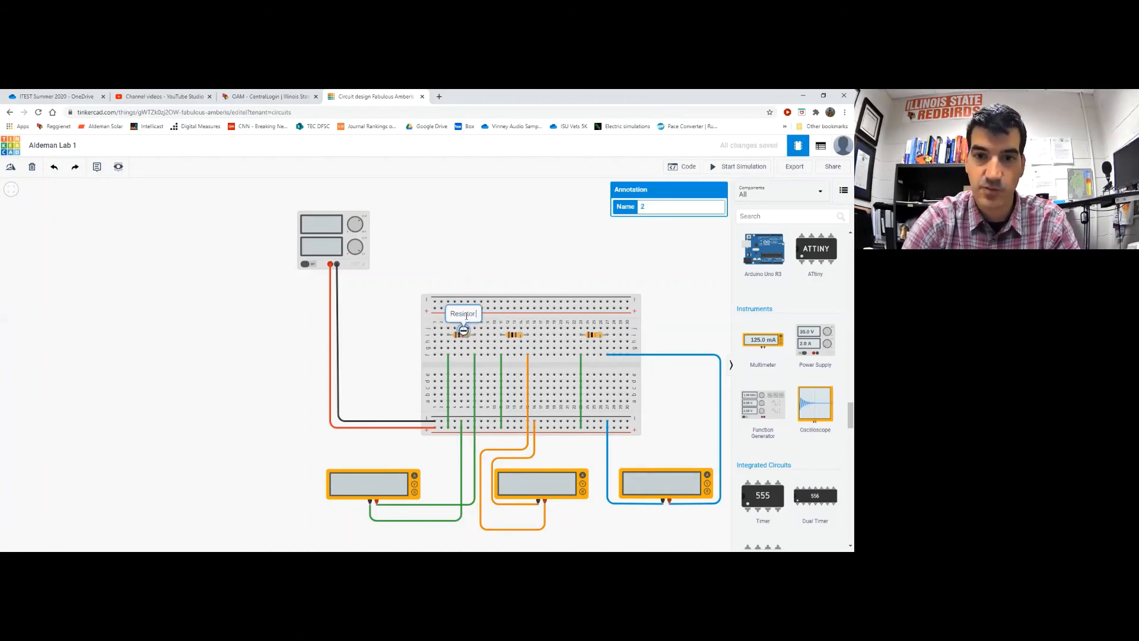
{"action": "type", "text": " 1"}
{"action": "left_click", "coordinate": [471, 289]}
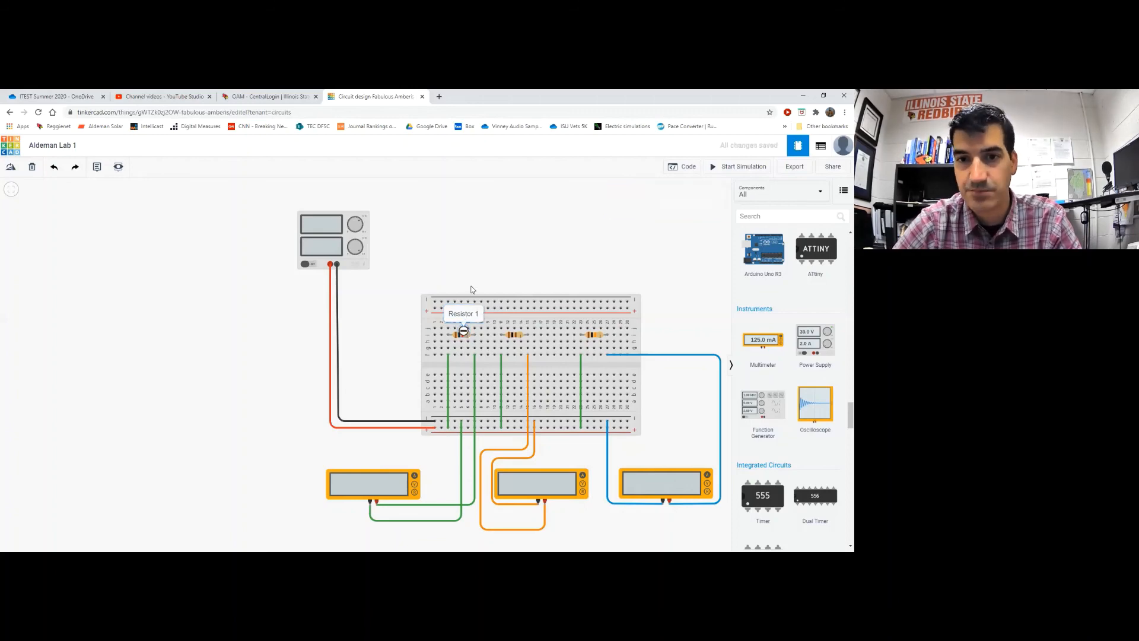
Duplicate the note above the second resistor and change it to 'Resistor 2'
{"action": "left_click", "coordinate": [461, 315]}
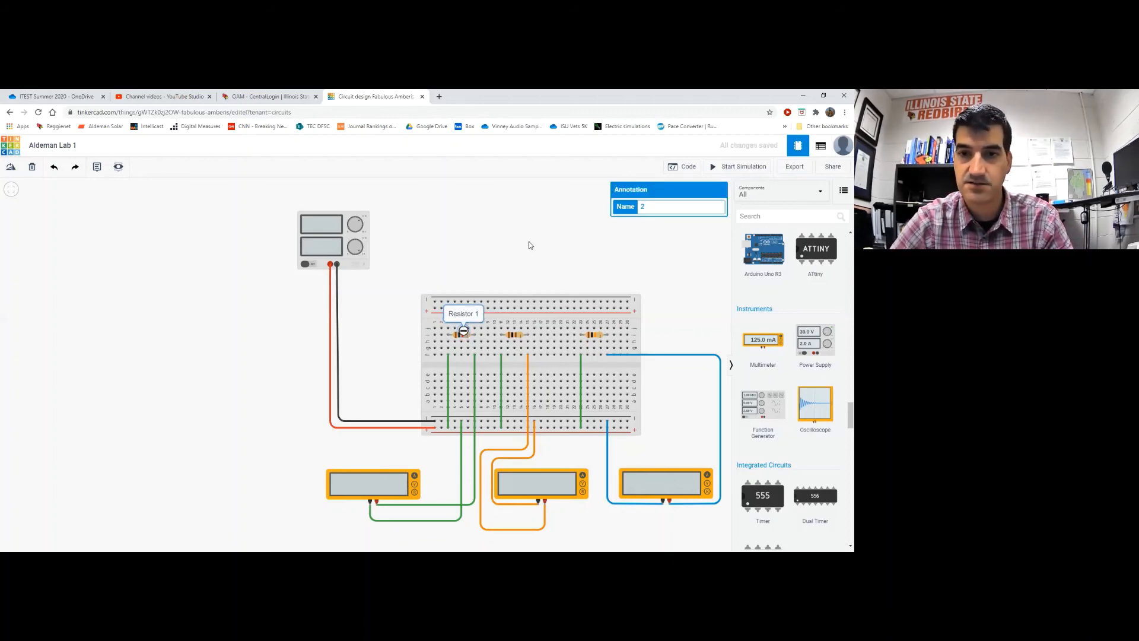
{"action": "key", "text": "ctrl+v"}
{"action": "left_click_drag", "start_coordinate": [534, 244], "coordinate": [516, 330]}
{"action": "double_click", "coordinate": [528, 312]}
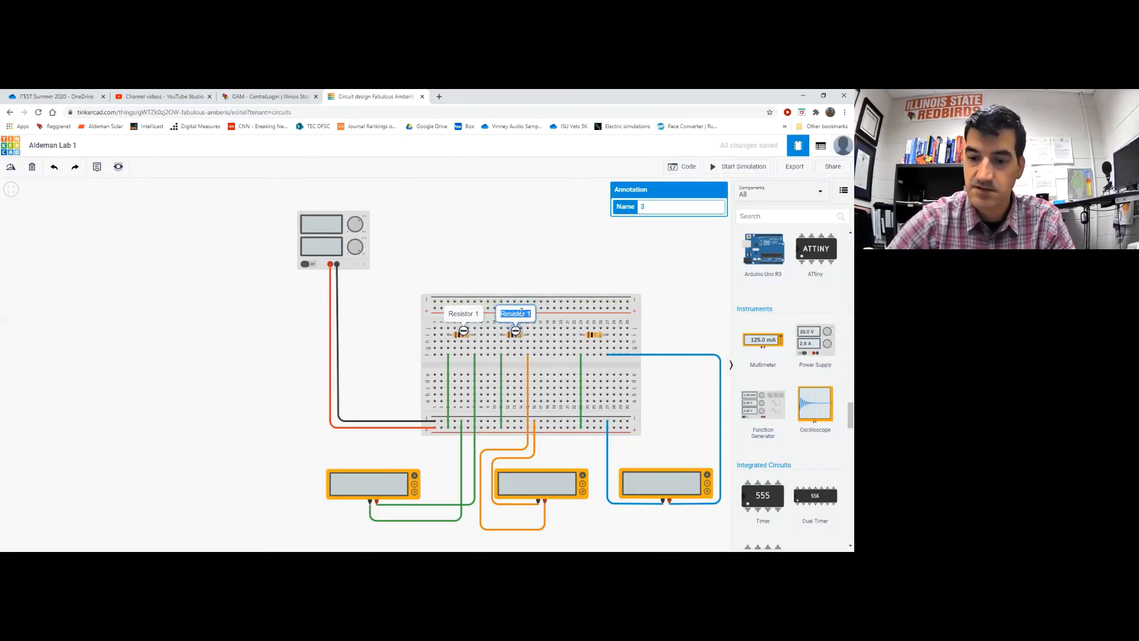
{"action": "key", "text": "Right"}
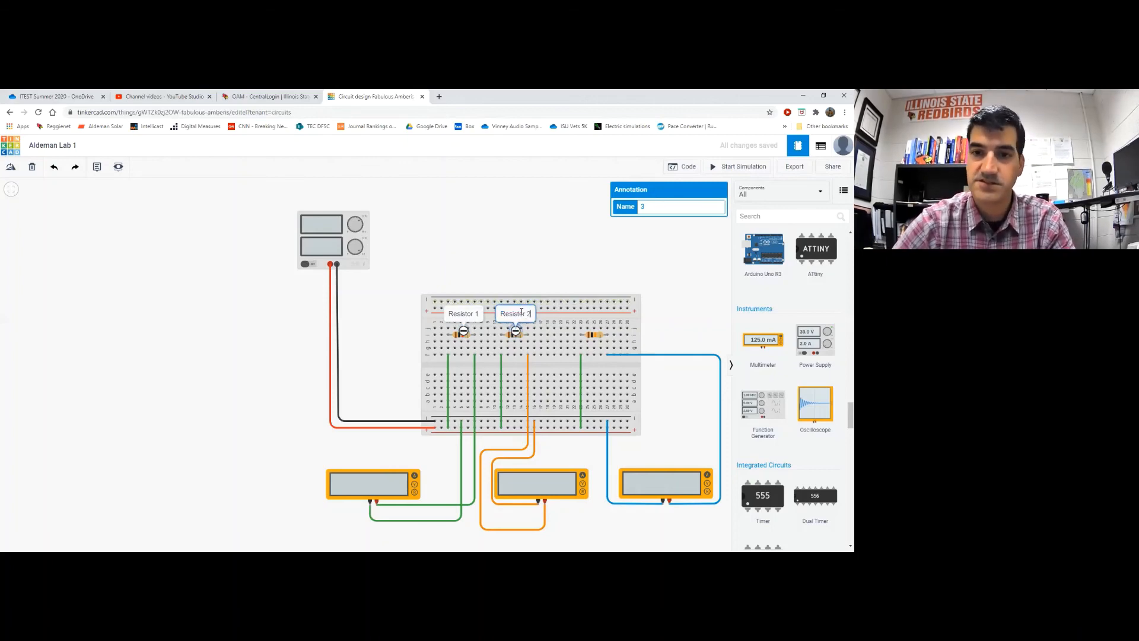
{"action": "type", "text": "2"}
{"action": "left_click", "coordinate": [531, 261]}
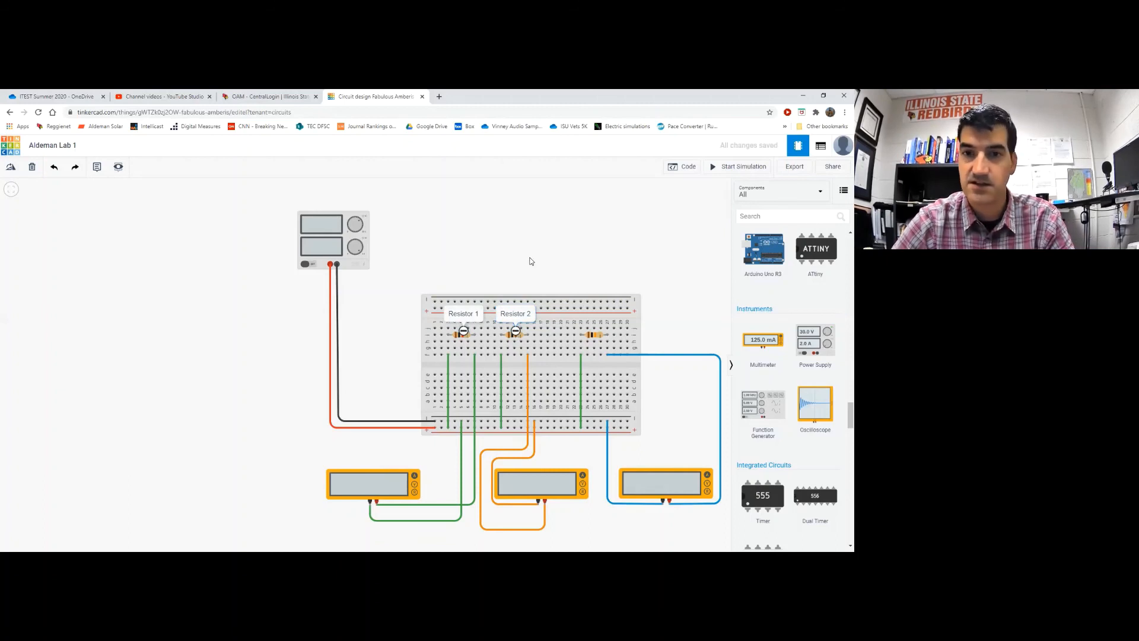
Place another note copy above the third resistor reading 'Resistor 3'
{"action": "key", "text": "ctrl+v"}
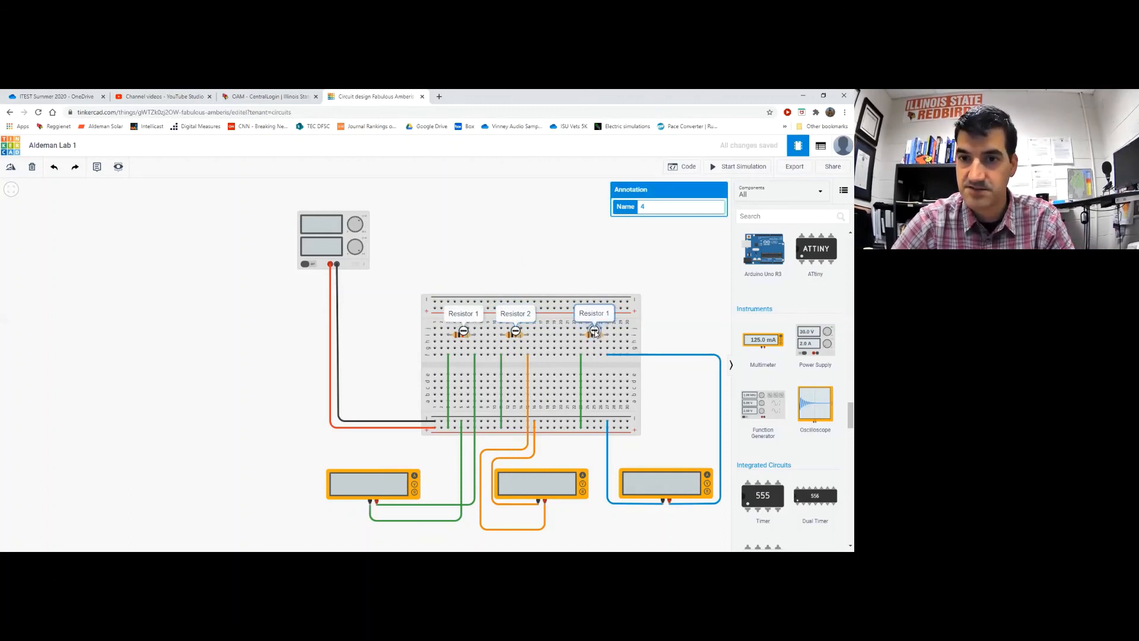
{"action": "left_click", "coordinate": [595, 332]}
{"action": "left_click", "coordinate": [596, 314]}
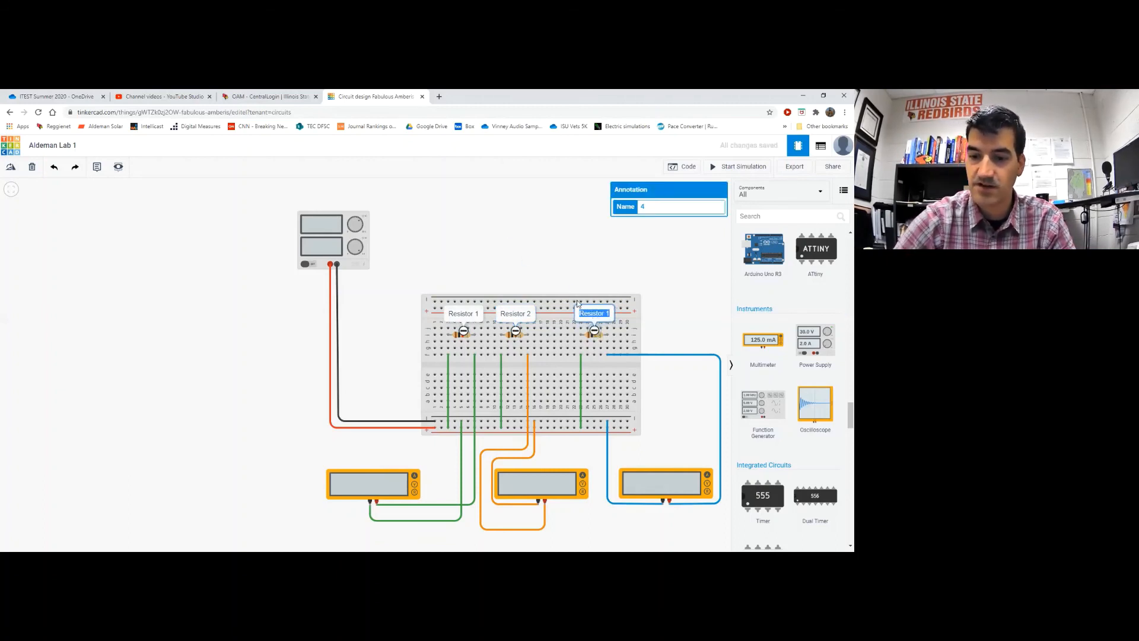
{"action": "key", "text": "Right"}
{"action": "key", "text": "BackSpace"}
{"action": "type", "text": "3"}
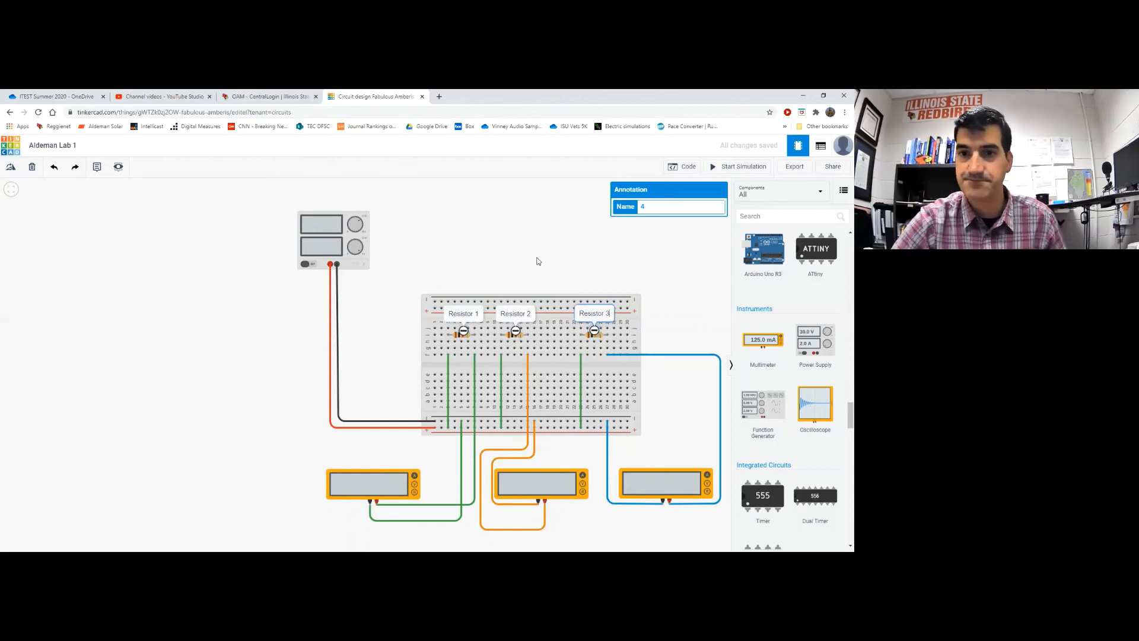
{"action": "left_click", "coordinate": [501, 241]}
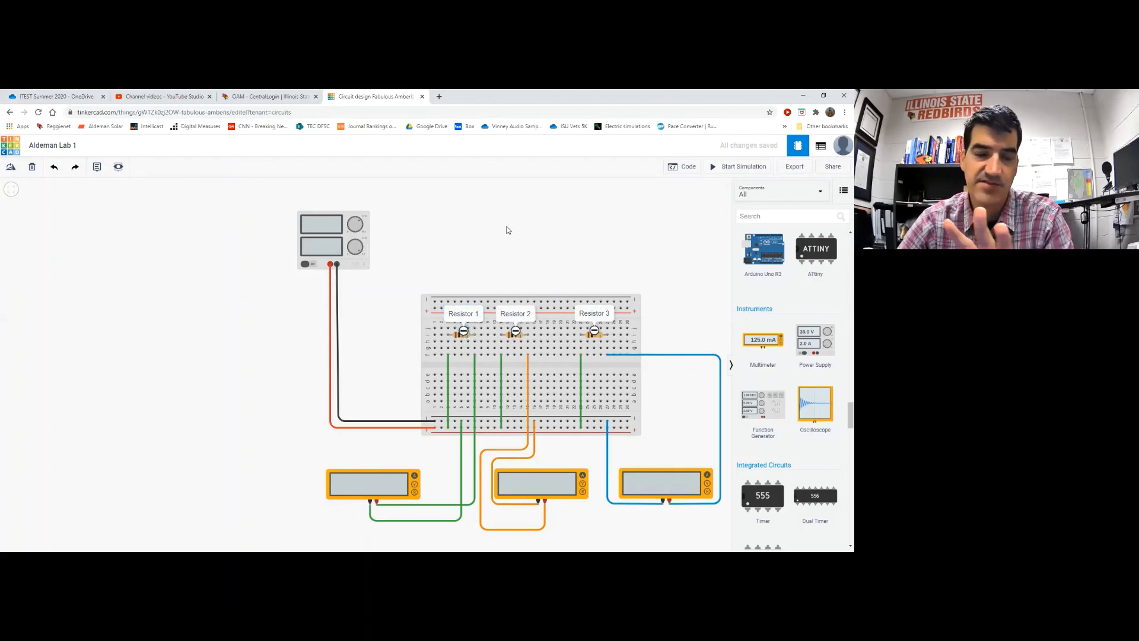
Collapse the Resistor 1, 3 and 2 labels into small note icons
{"action": "left_click", "coordinate": [465, 331]}
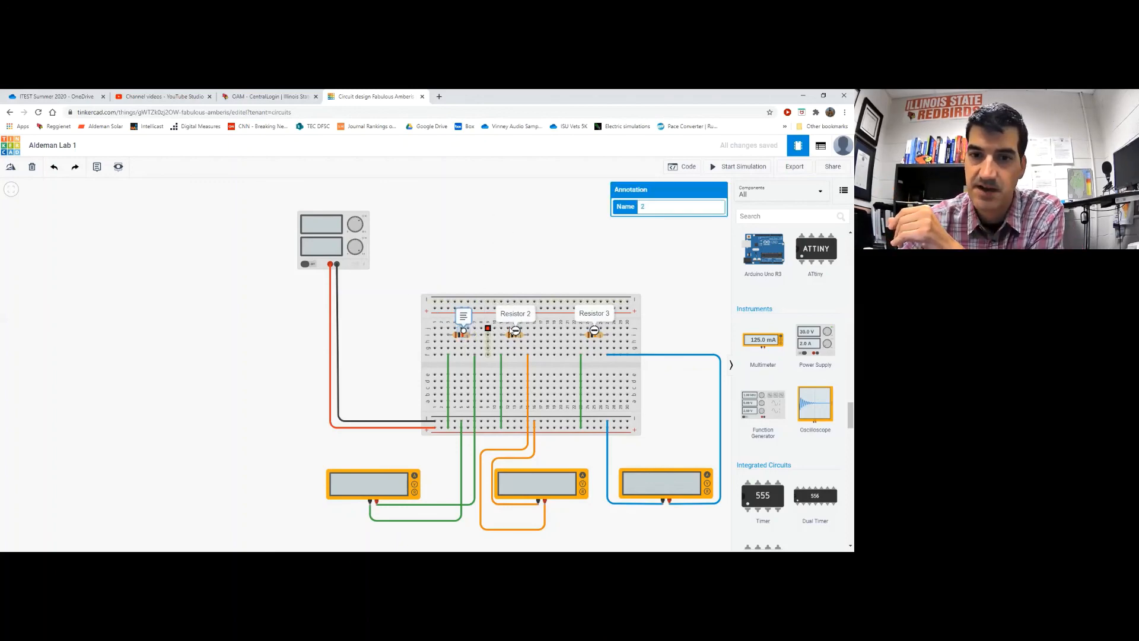
{"action": "left_click", "coordinate": [594, 330]}
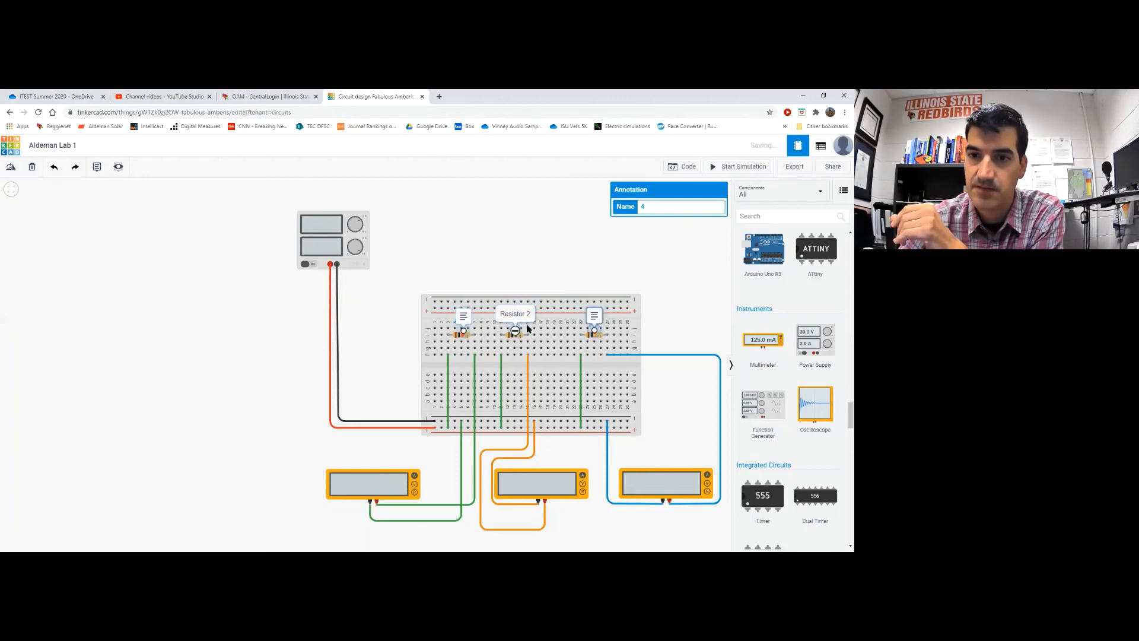
{"action": "left_click", "coordinate": [514, 334]}
{"action": "left_click", "coordinate": [477, 234]}
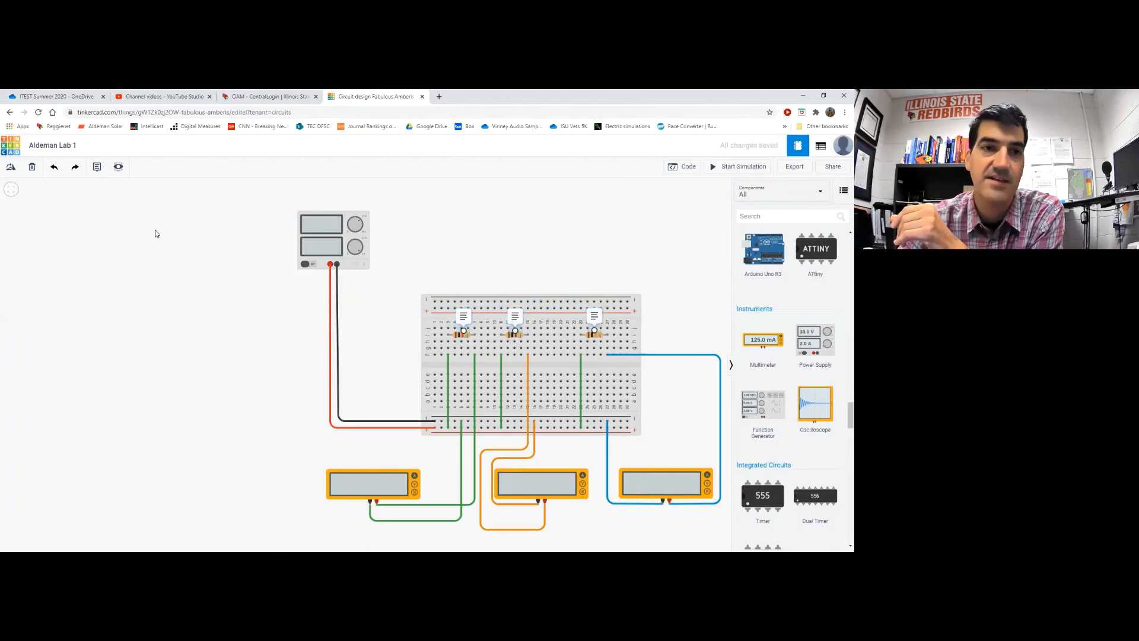
Hide all notes from the breadboard view
{"action": "left_click", "coordinate": [118, 168]}
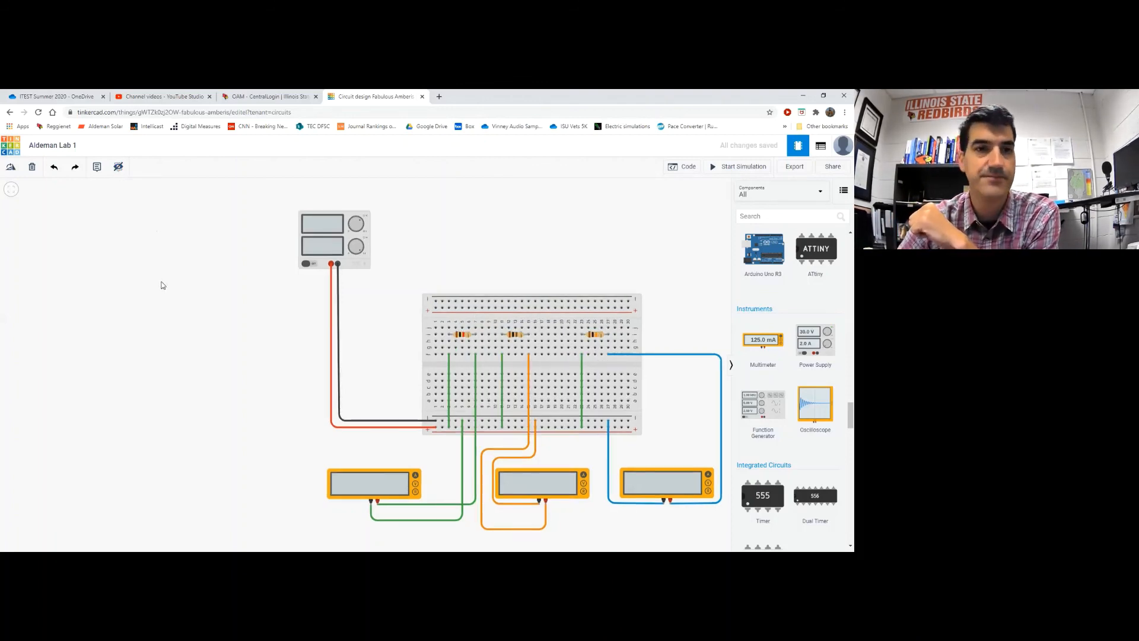
{"action": "left_click", "coordinate": [118, 168]}
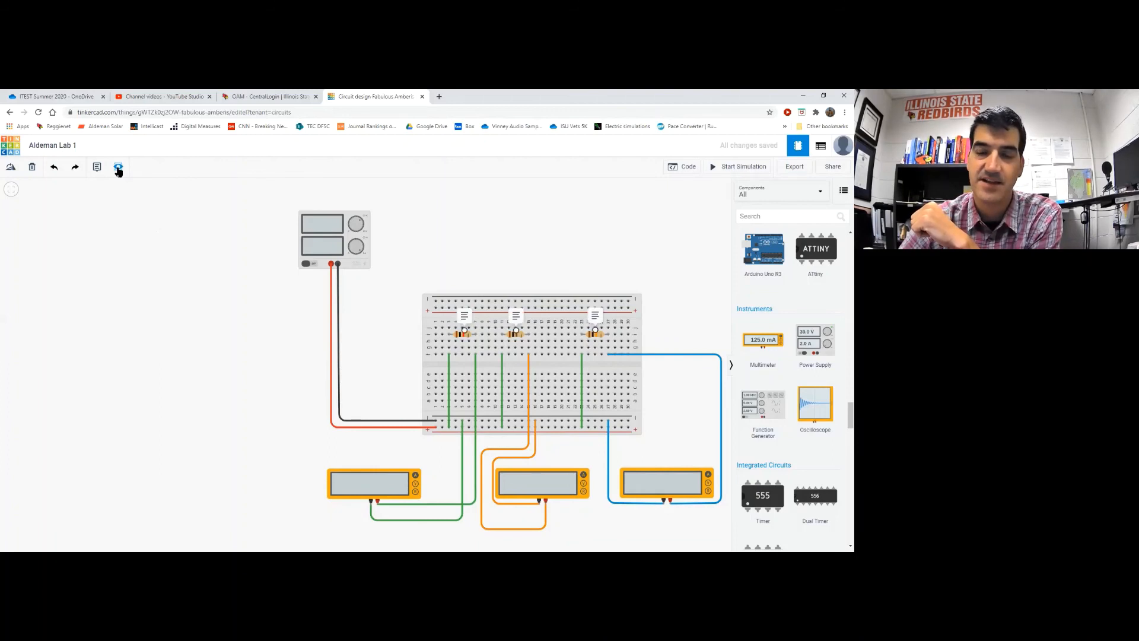
{"action": "left_click", "coordinate": [118, 169]}
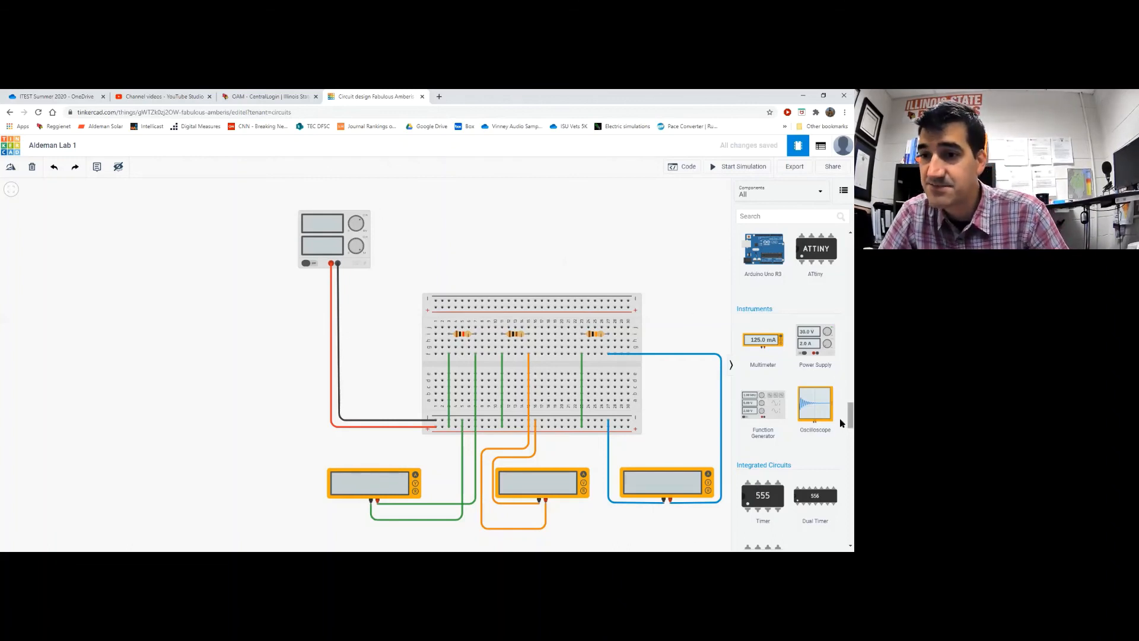
{"action": "left_click_drag", "start_coordinate": [841, 423], "coordinate": [841, 256]}
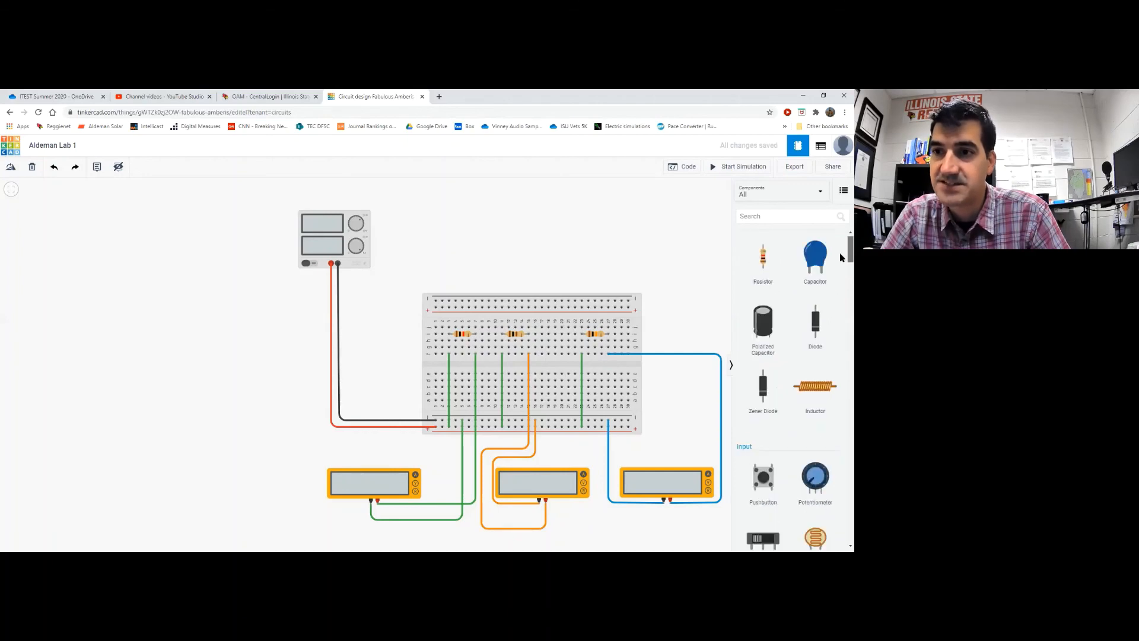